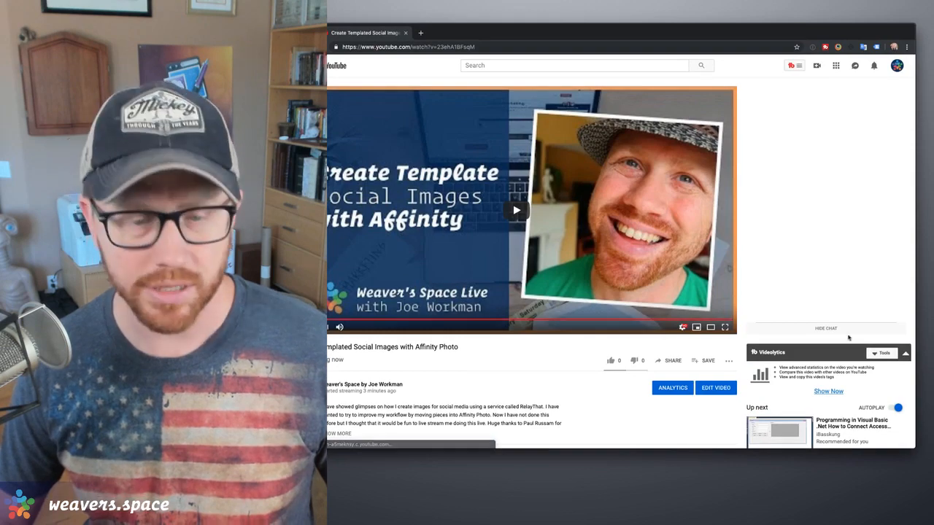
# Make the browser window narrower and taller and move it clear of the webcam area so the whole page shows
pyautogui.moveTo(915, 449); pyautogui.dragTo(769, 523)
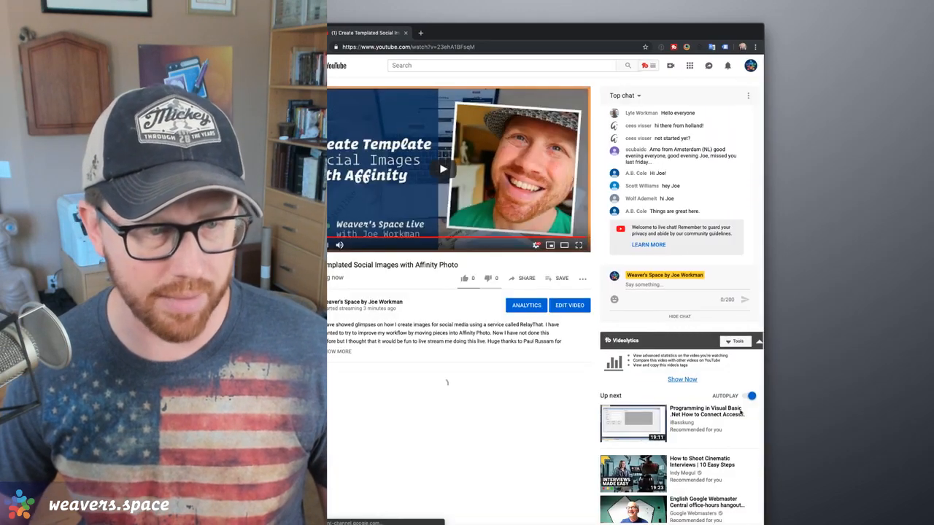
pyautogui.moveTo(644, 32); pyautogui.dragTo(798, 11)
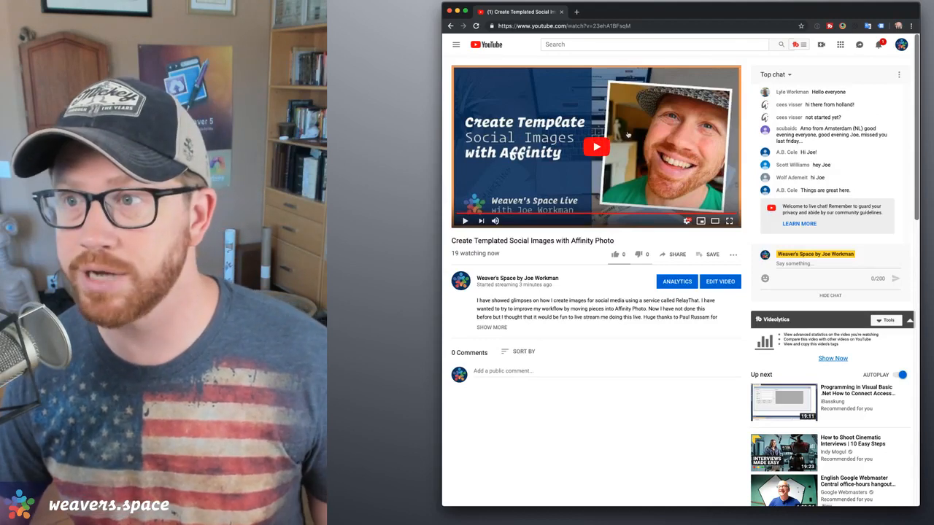
pyautogui.moveTo(712, 13); pyautogui.dragTo(669, 13)
# Open the RelayThat web app at app.relaythat.com in the current browser tab
pyautogui.click(649, 26)
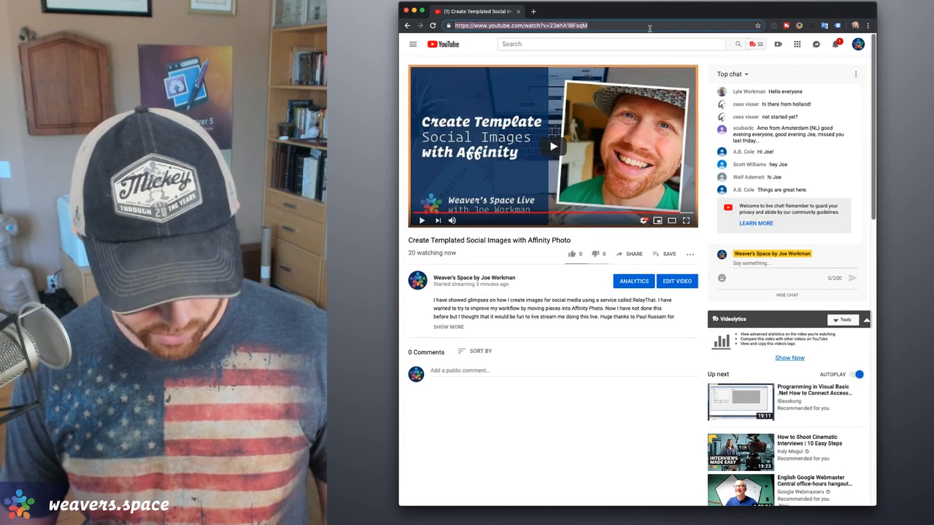
pyautogui.write('app.')
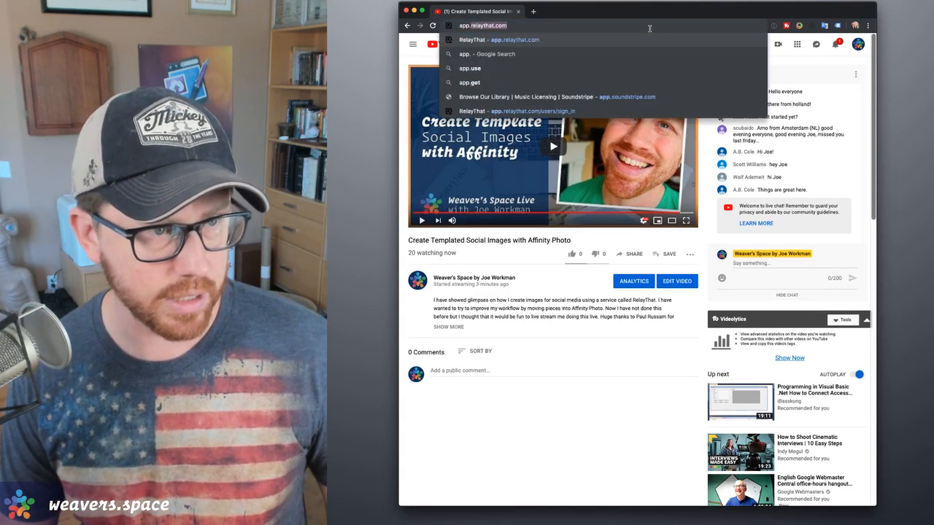
pyautogui.press('Return')
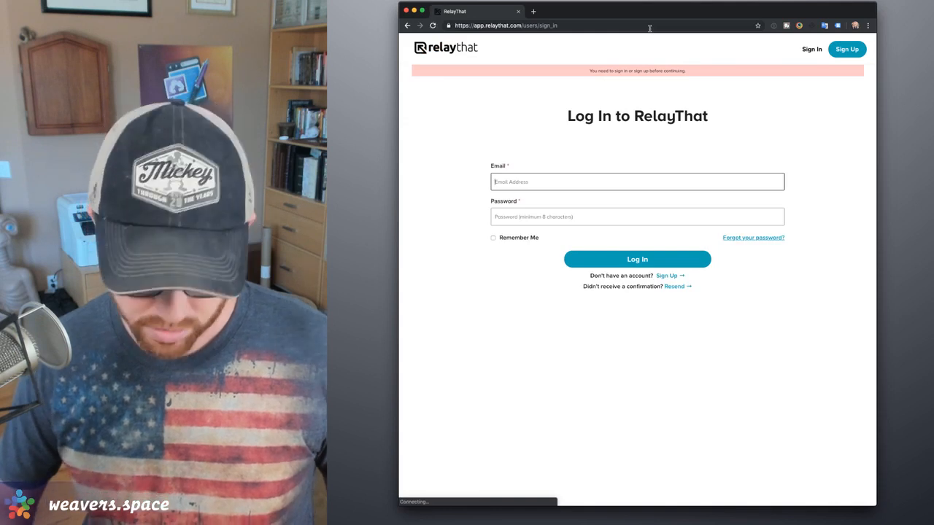
# Unlock the password manager with the master password, fill in the saved RelayThat credentials and log in
pyautogui.press('super+backslash')
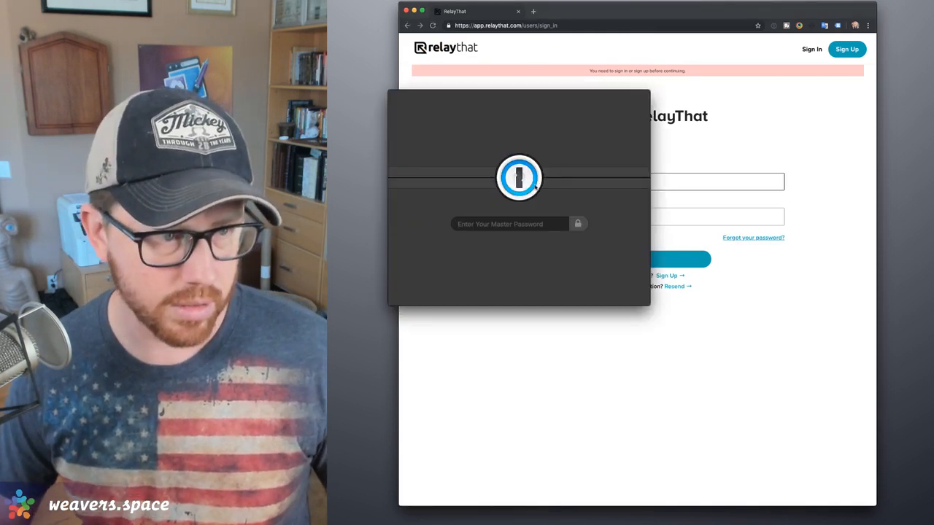
pyautogui.write('••••••••••')
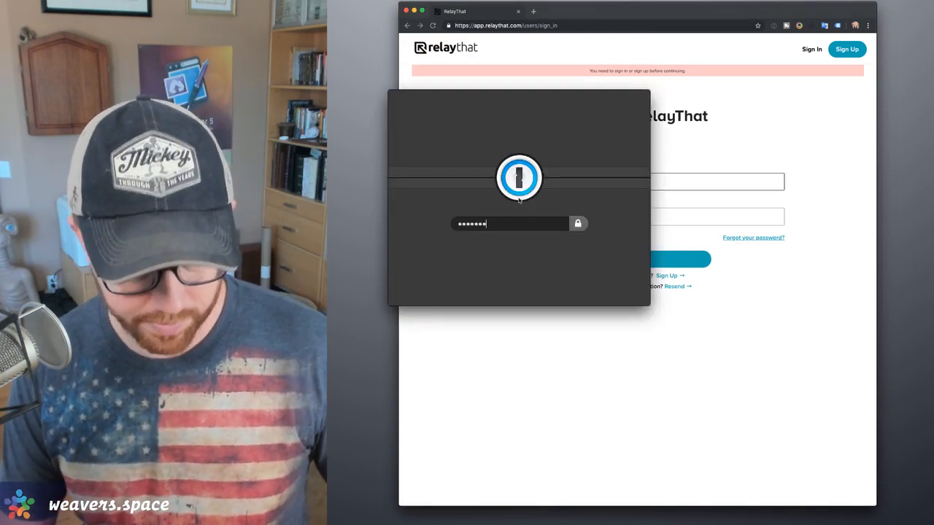
pyautogui.press('Return')
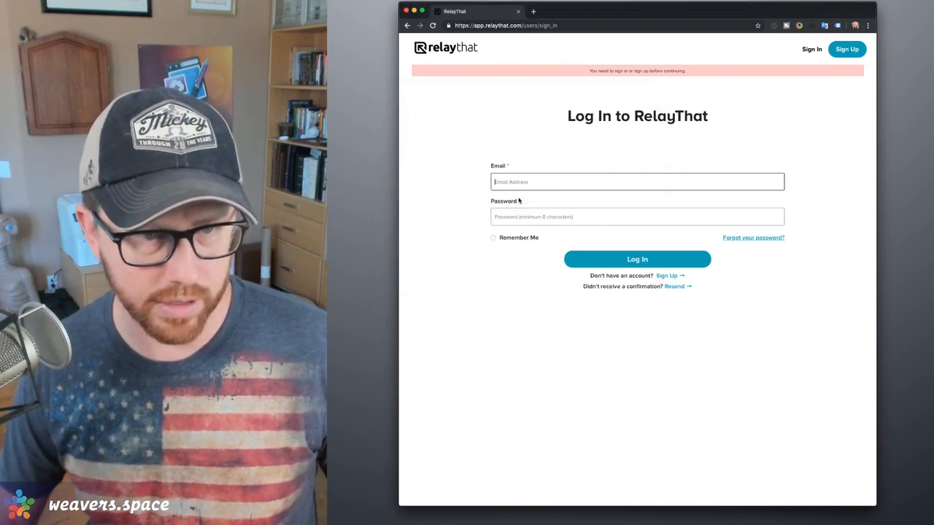
pyautogui.click(493, 240)
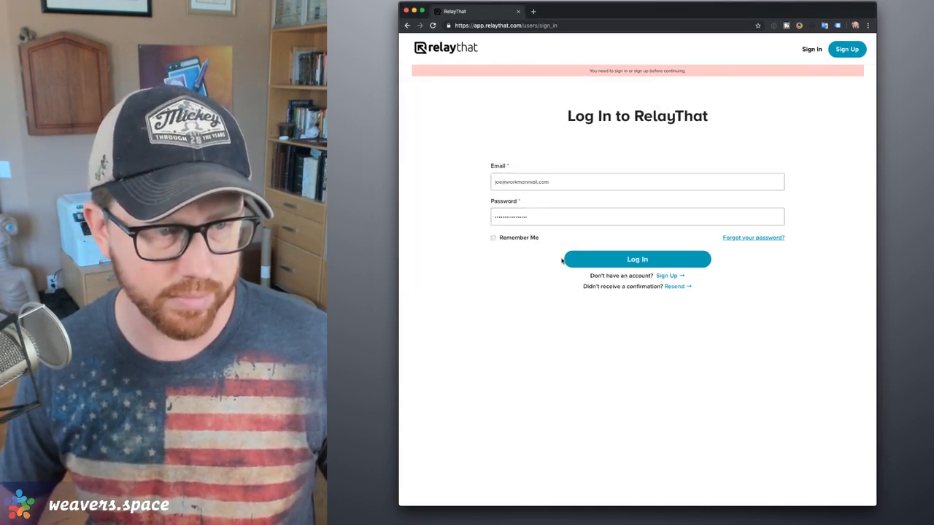
pyautogui.click(603, 263)
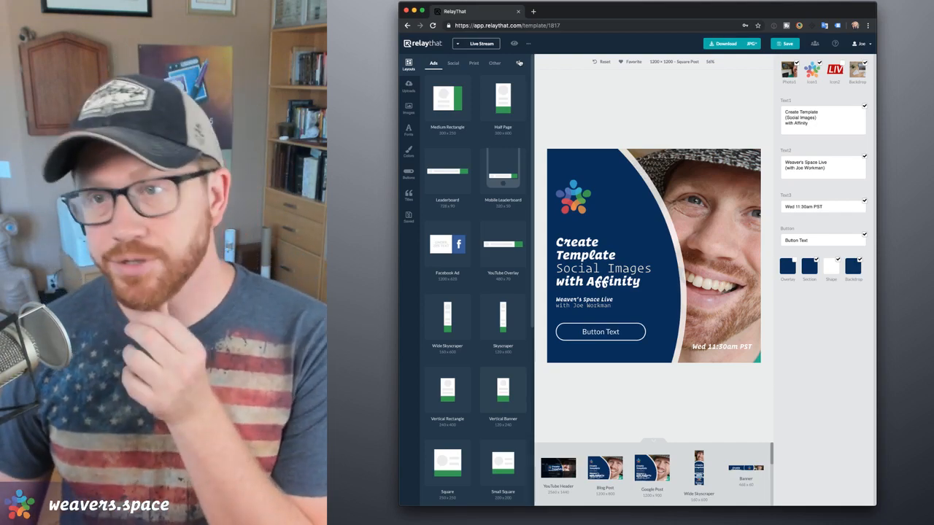
# Open the 1920 x 1080 Video Still design from the favourite layouts, and make the browser window wider and shorter, placed slightly lower
pyautogui.click(518, 63)
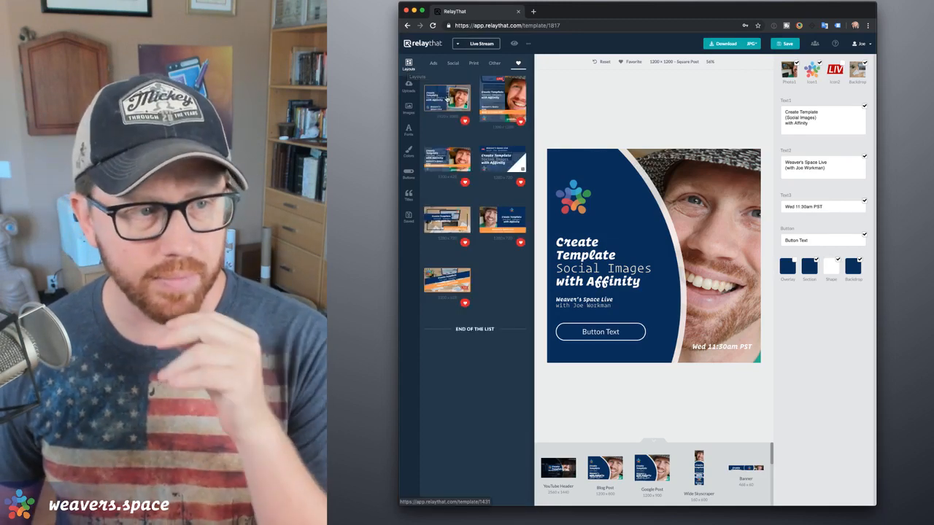
pyautogui.click(446, 97)
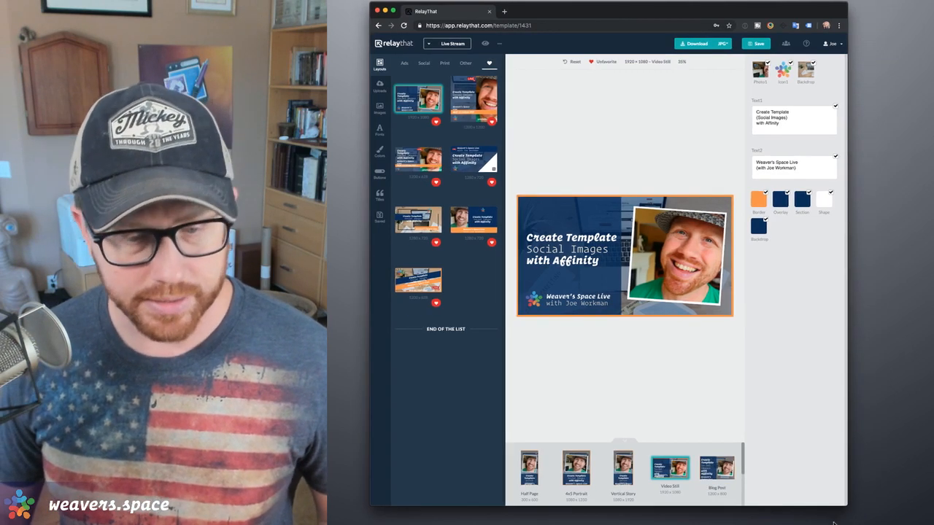
pyautogui.moveTo(846, 506); pyautogui.dragTo(907, 449)
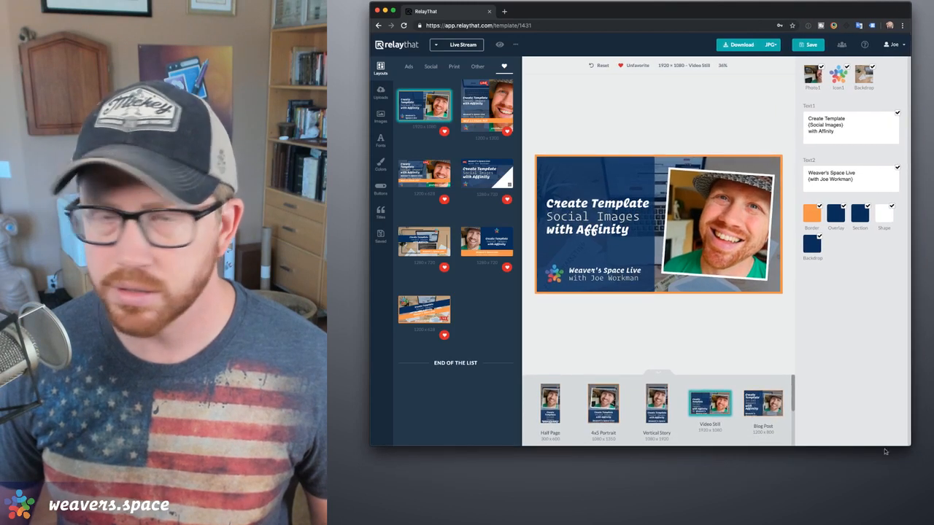
pyautogui.moveTo(695, 6); pyautogui.dragTo(692, 29)
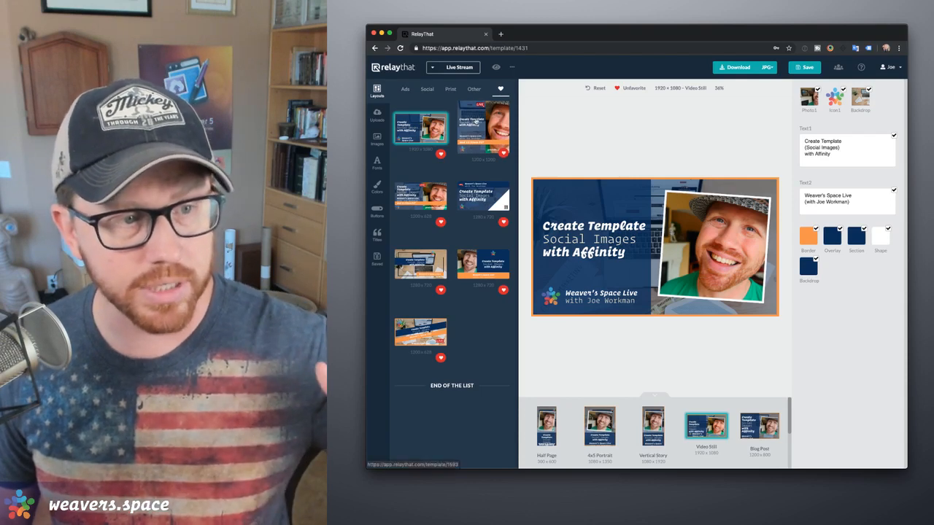
# View the favourite Square Post design, then replace the 1200 x 628 Wide Post design's backdrop with the uploaded yellow gauge photo
pyautogui.click(476, 121)
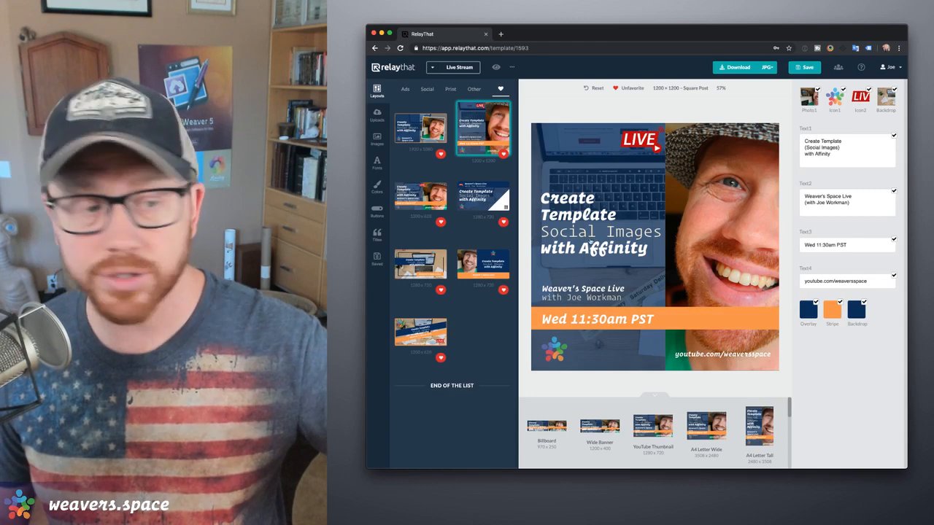
pyautogui.click(423, 197)
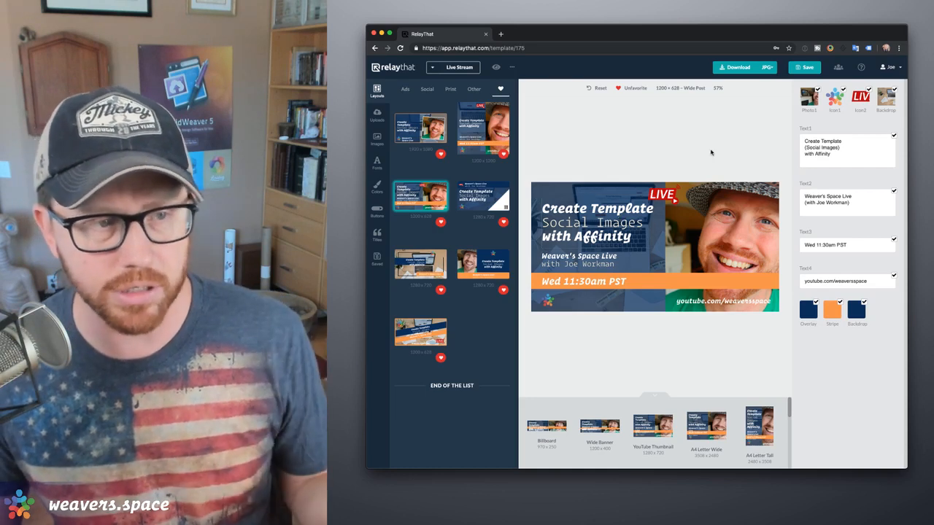
pyautogui.click(376, 115)
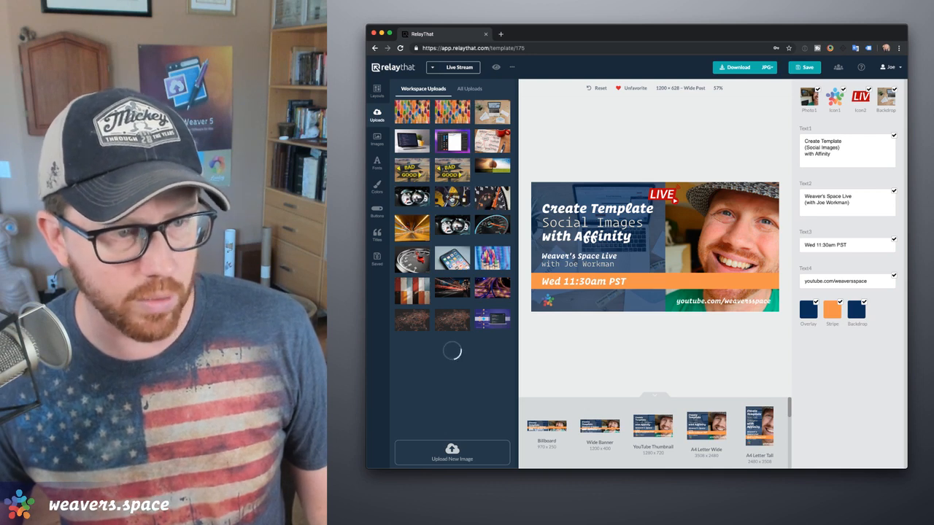
pyautogui.moveTo(452, 200); pyautogui.dragTo(886, 97)
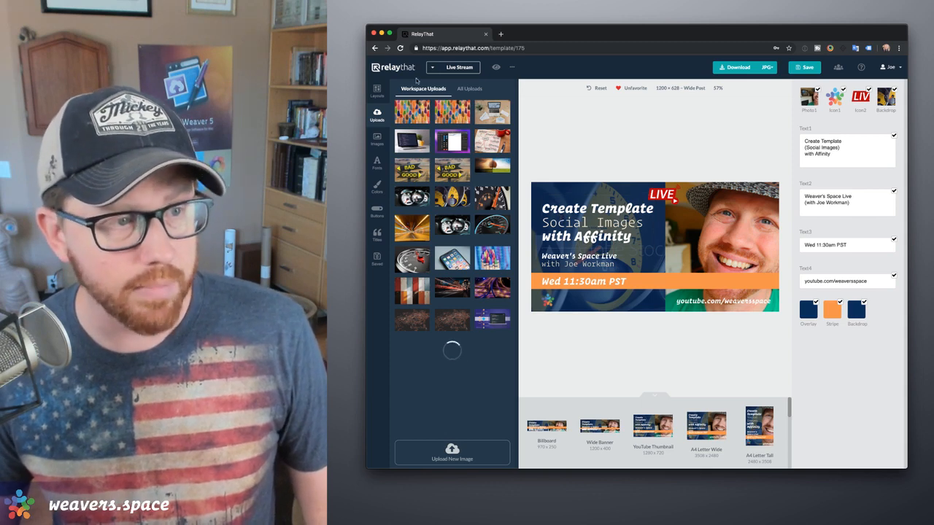
# Check the new backdrop in the 1200 x 1200 Square Post and 1920 x 1080 Video Still favourite layouts
pyautogui.click(377, 90)
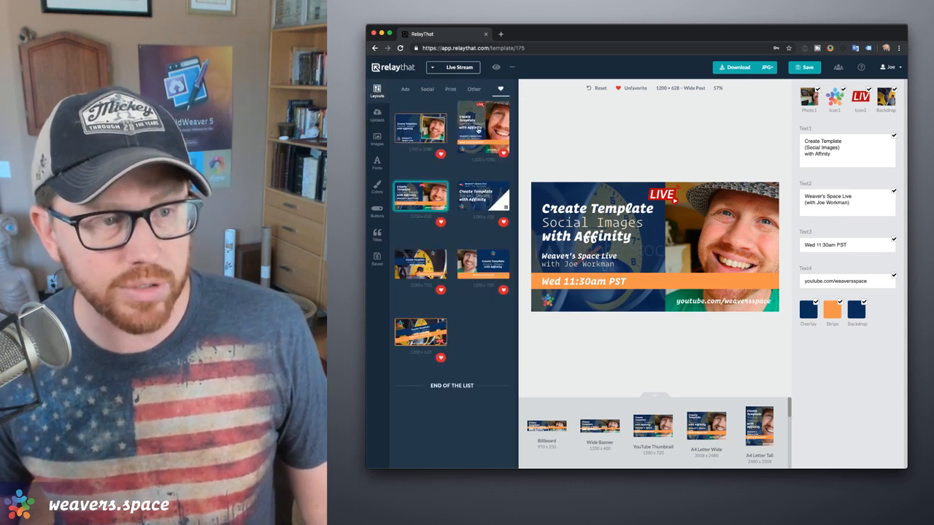
pyautogui.click(478, 135)
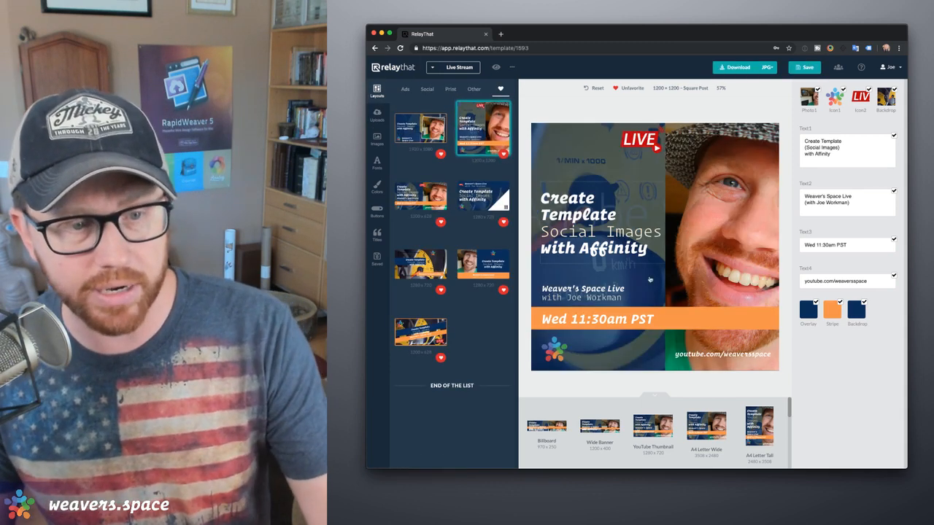
pyautogui.click(406, 121)
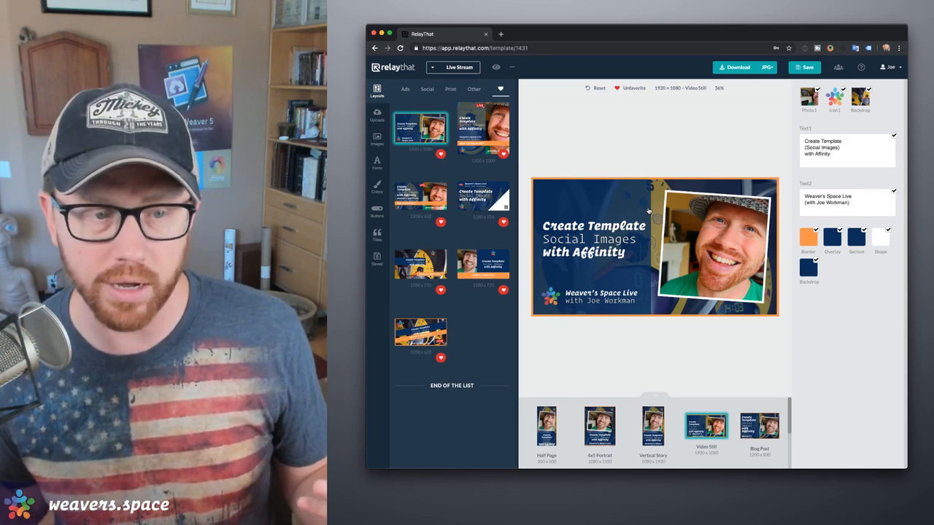
# Replace the Text1 heading with three lines: "Super Special", "(Guest Speaker)" and "Live Today"
pyautogui.moveTo(805, 143); pyautogui.dragTo(846, 162)
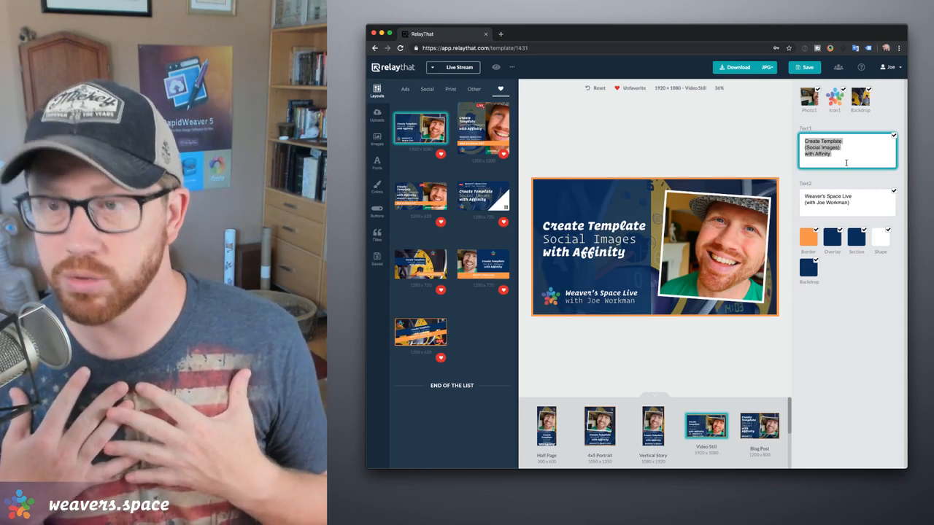
pyautogui.write('Super')
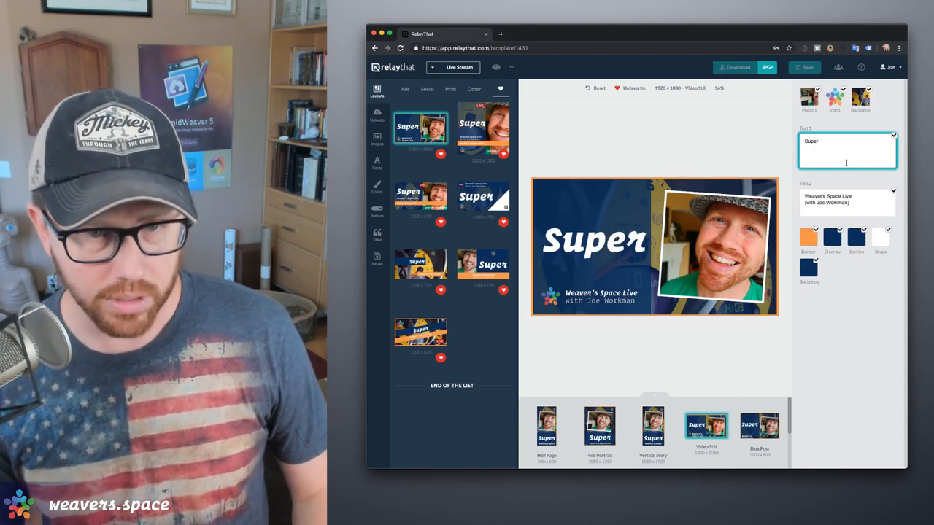
pyautogui.write(' Spe')
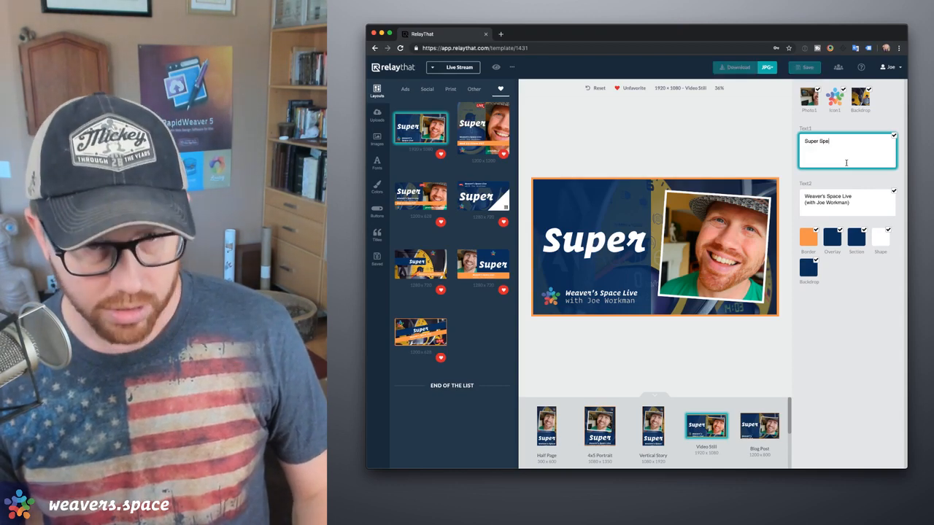
pyautogui.write('cial')
pyautogui.press('Return')
pyautogui.write('(Gures')
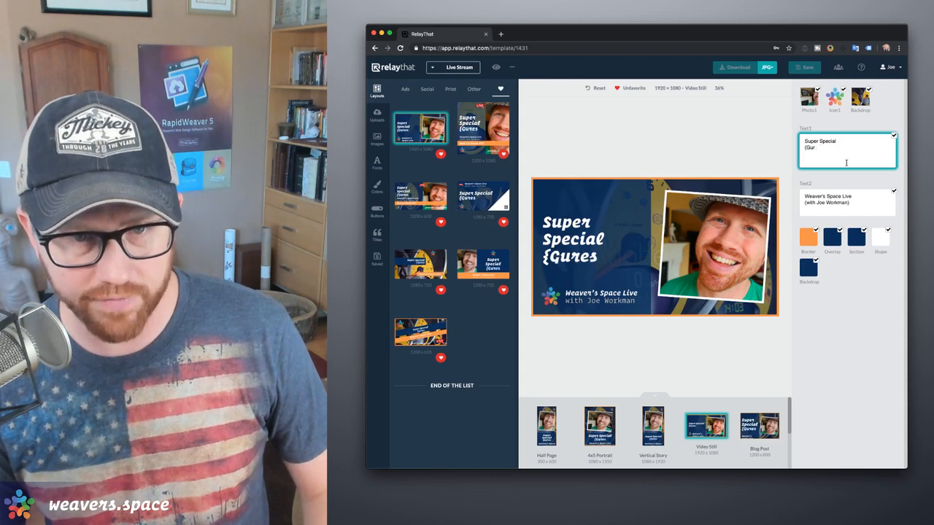
pyautogui.press('BackSpace')
pyautogui.write('est SPeker')
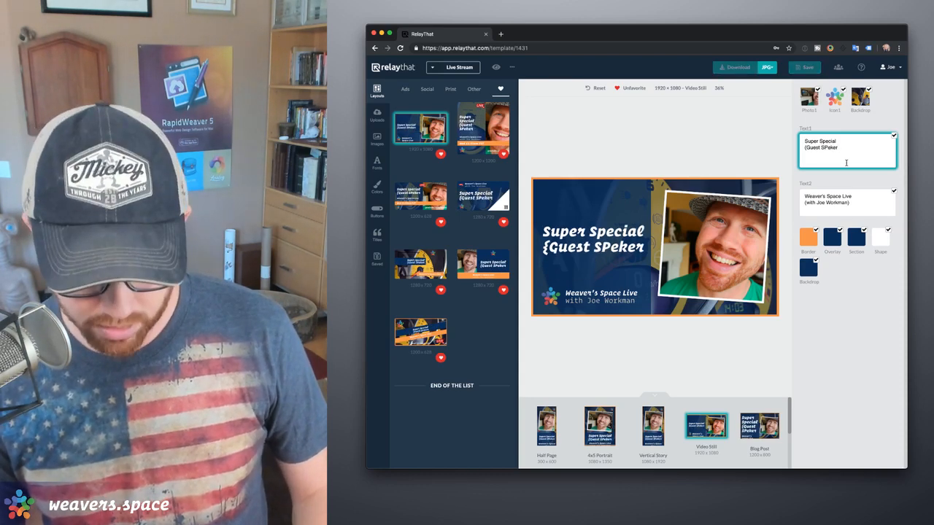
pyautogui.write(')')
pyautogui.press('Left')
pyautogui.press('Left')
pyautogui.press('Left')
pyautogui.press('Left')
pyautogui.press('Left')
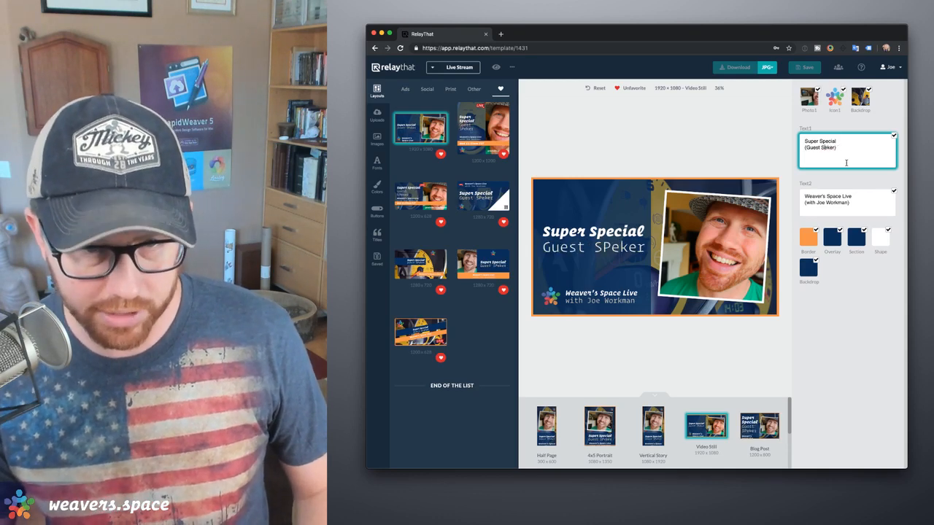
pyautogui.press('BackSpace')
pyautogui.write('pe')
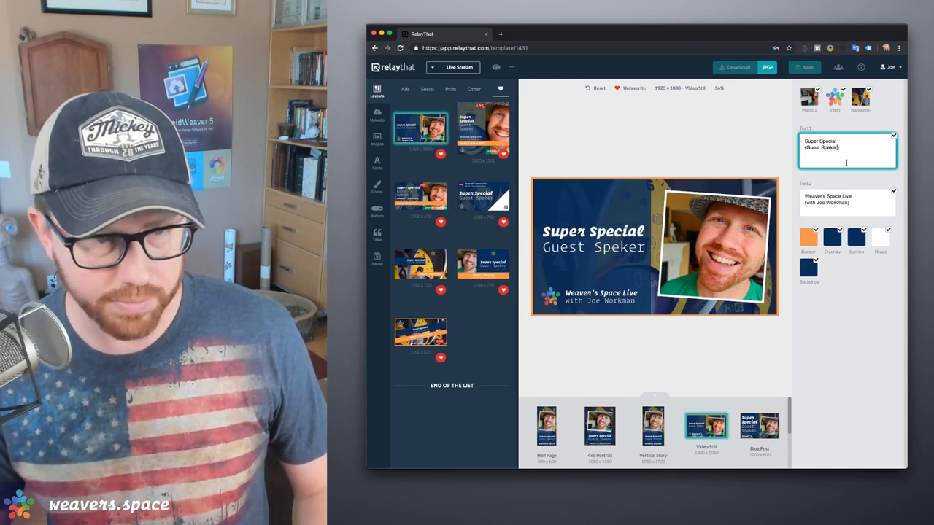
pyautogui.write('aker) ')
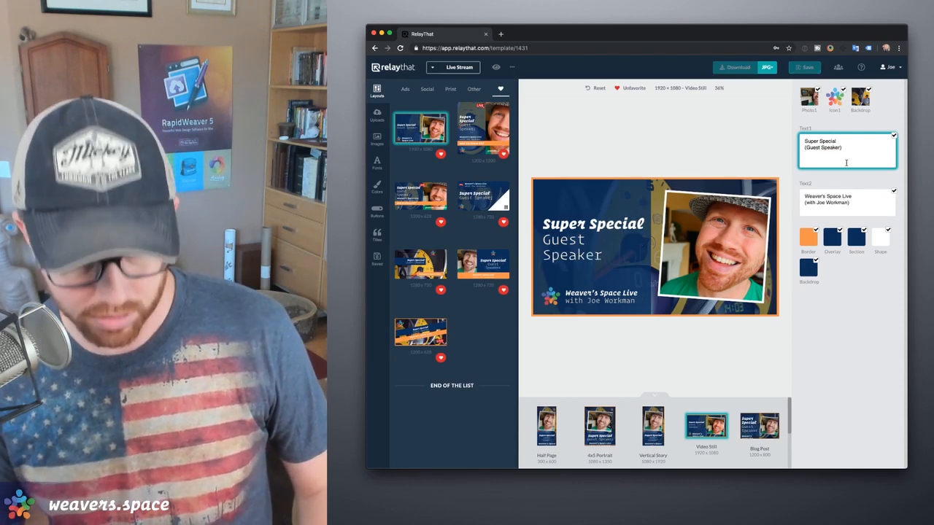
pyautogui.write('Live Today')
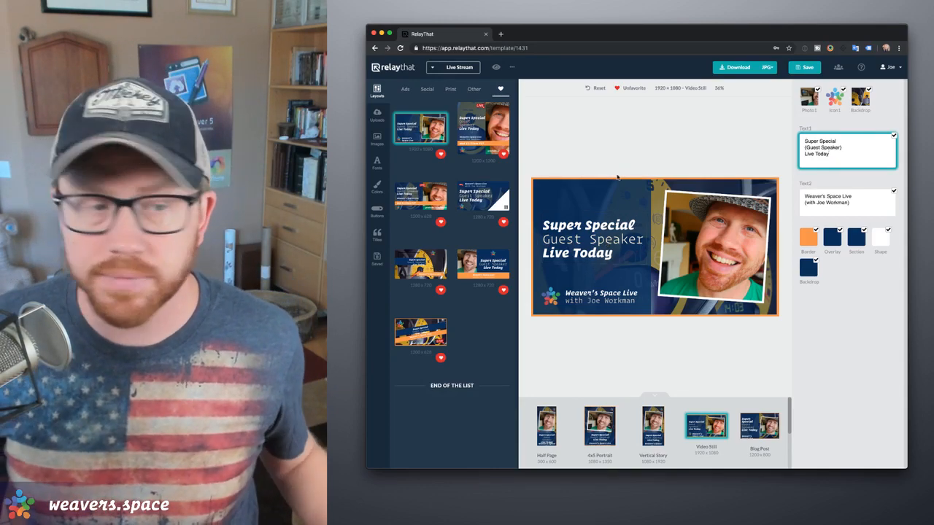
# In the 1200 x 1200 Square Post design, shrink the heading text box slightly so it stays within the blue overlay
pyautogui.click(482, 122)
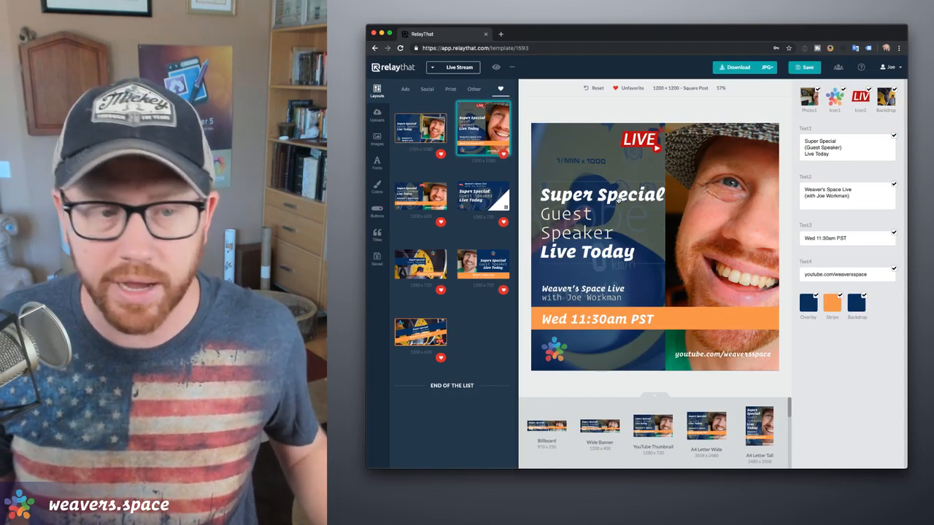
pyautogui.click(656, 258)
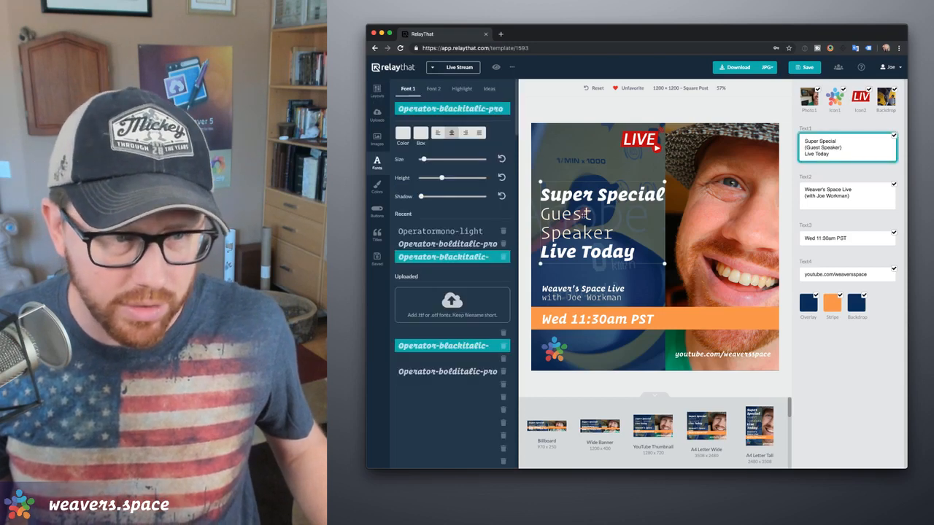
pyautogui.moveTo(665, 263)
pyautogui.mouseDown()
pyautogui.moveTo(655, 236)
pyautogui.moveTo(665, 245)
pyautogui.moveTo(658, 279)
pyautogui.moveTo(658, 237)
pyautogui.moveTo(657, 253)
pyautogui.mouseUp()
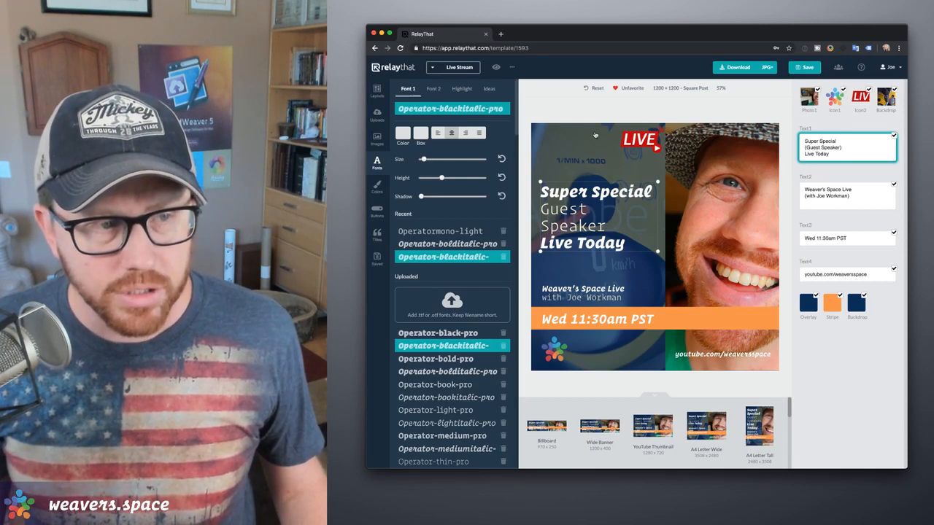
# Return to the favourite layouts and set the design's download format to PNG
pyautogui.click(376, 90)
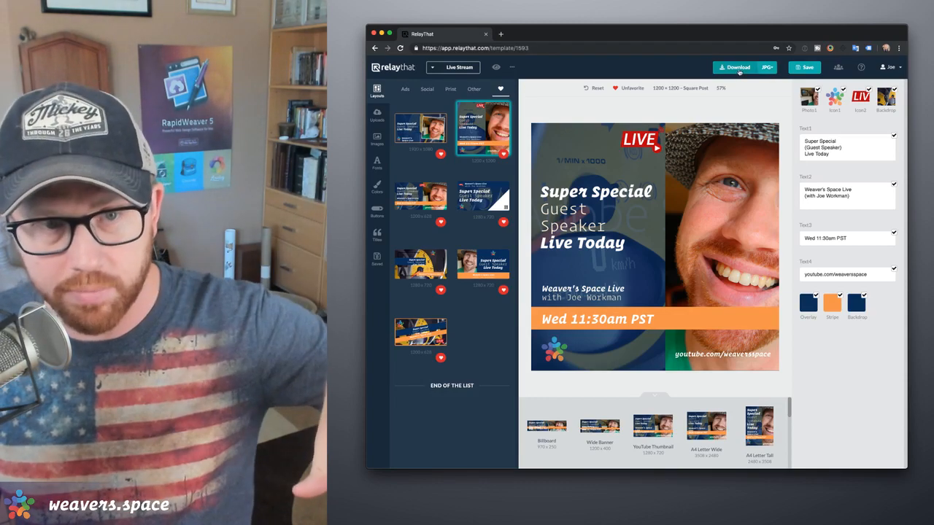
pyautogui.click(768, 71)
pyautogui.click(768, 85)
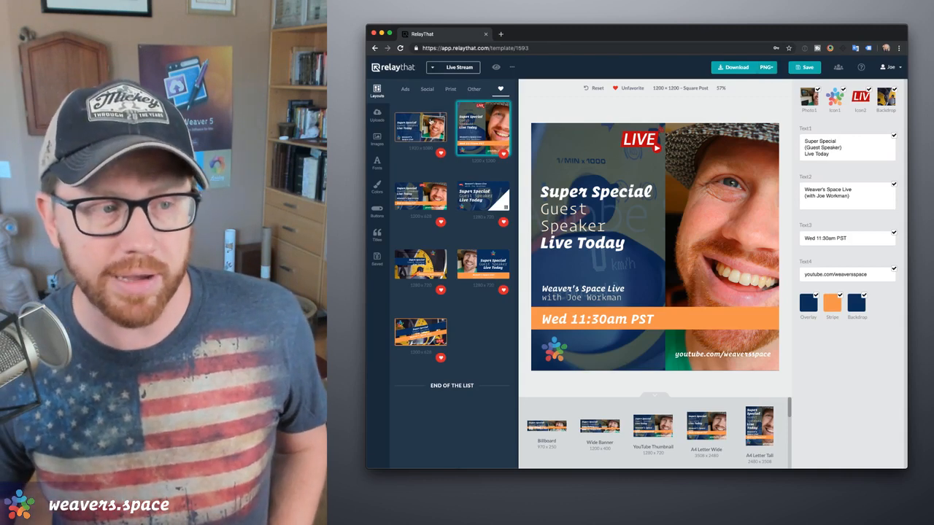
# Open the 1920 x 1080 Video Still favourite layout and set its download format to JPG
pyautogui.click(413, 127)
pyautogui.click(774, 71)
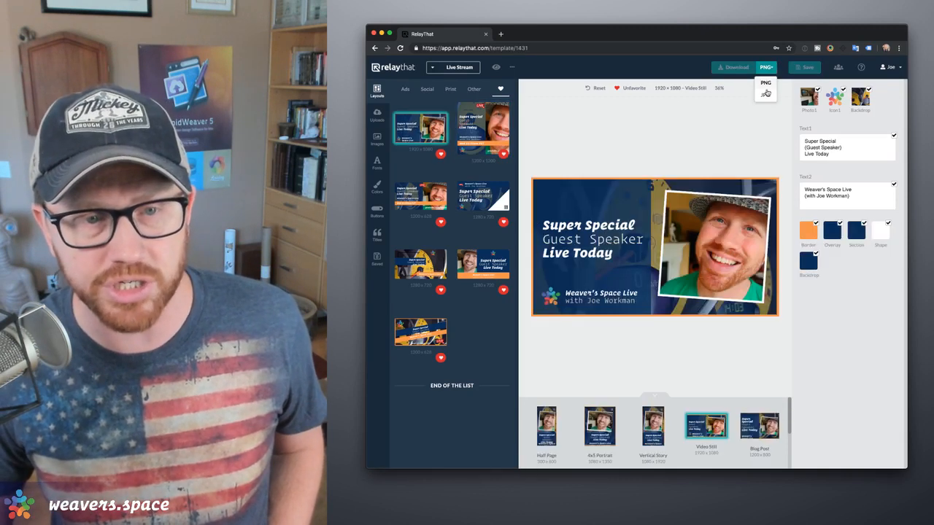
pyautogui.click(765, 95)
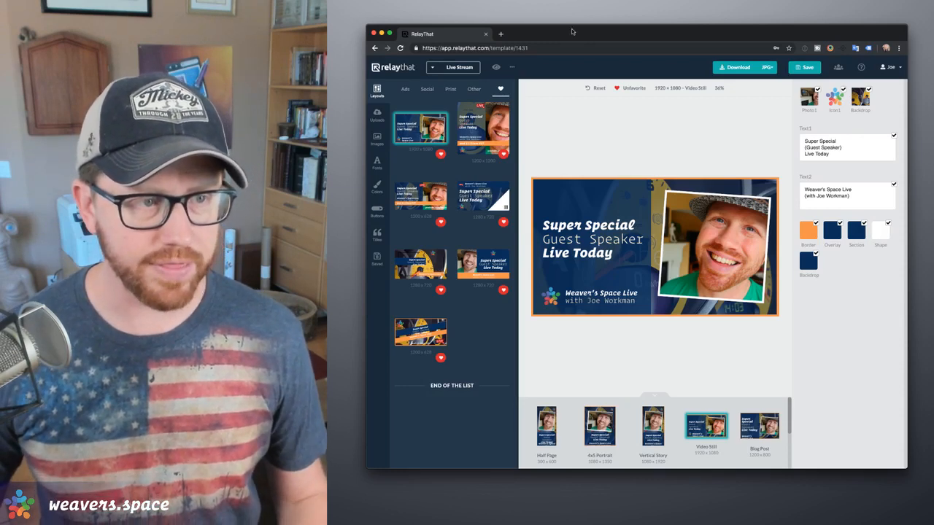
# Minimise the RelayThat browser window and switch to Affinity Designer
pyautogui.click(382, 34)
pyautogui.moveTo(486, 523)
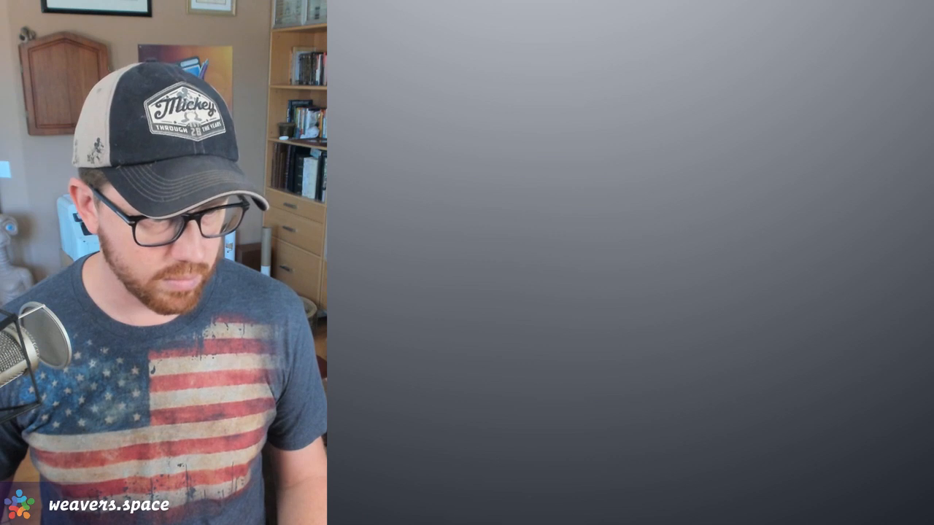
pyautogui.rightClick(569, 519)
pyautogui.click(569, 521)
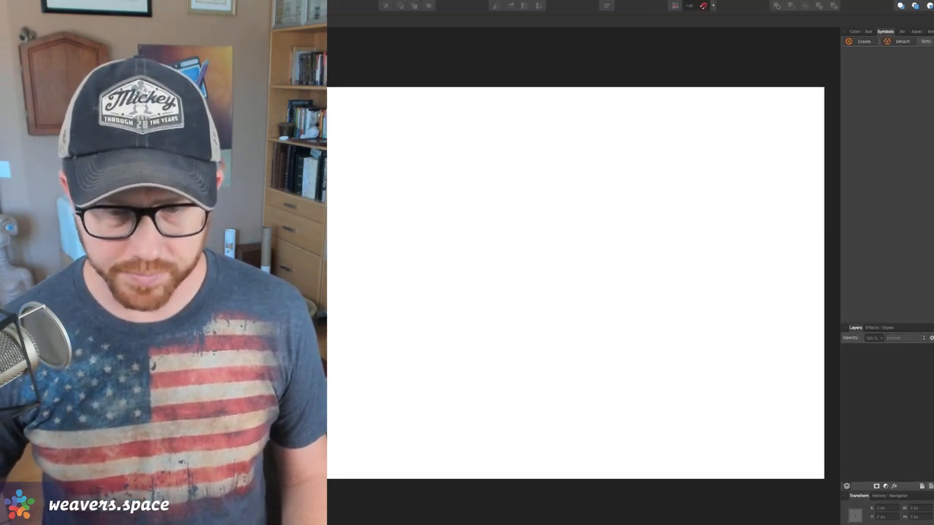
# Resize and reposition the Affinity Designer window so its tools, canvas and side panels all fit in the visible screen area
pyautogui.moveTo(933, 524); pyautogui.dragTo(644, 524)
pyautogui.moveTo(485, 0); pyautogui.dragTo(740, 5)
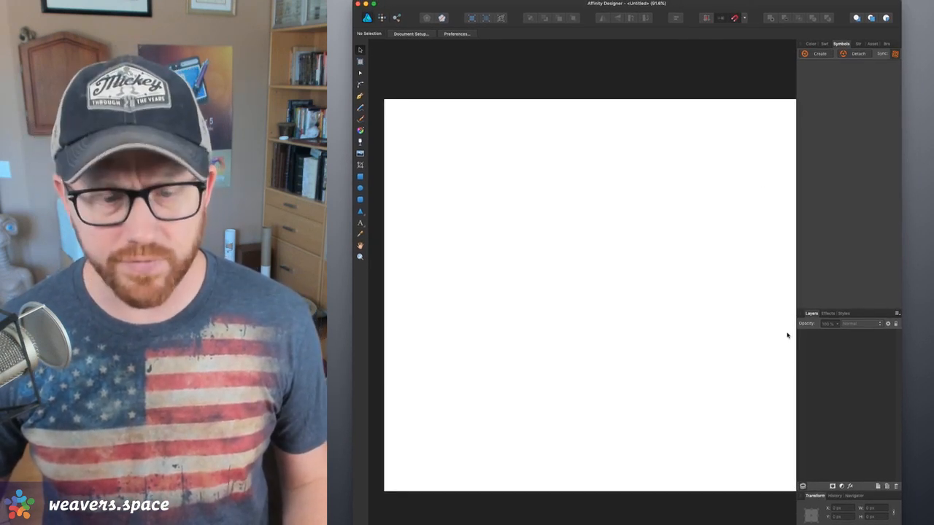
pyautogui.moveTo(900, 524); pyautogui.dragTo(927, 487)
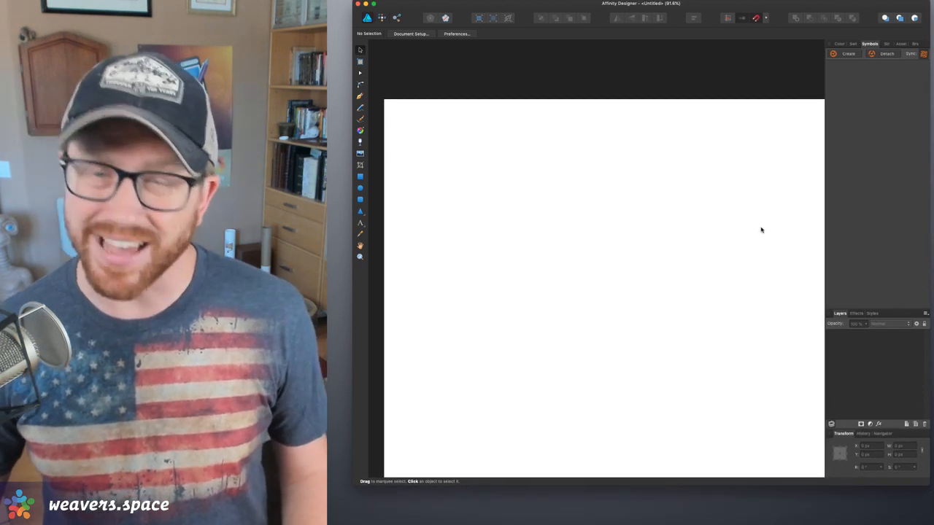
pyautogui.moveTo(779, 6); pyautogui.dragTo(766, 12)
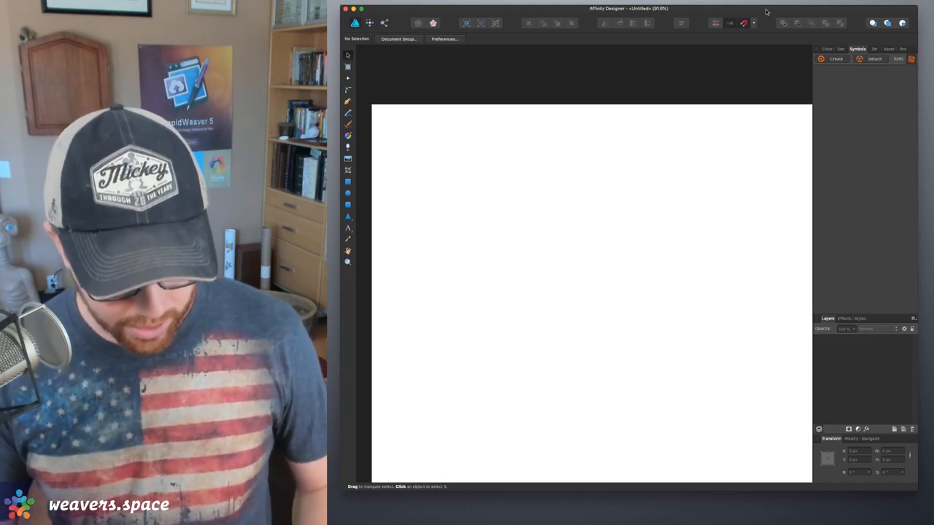
# Open the affinity.serif.com website in a new Safari window and move that window fully into view
pyautogui.press('super+space')
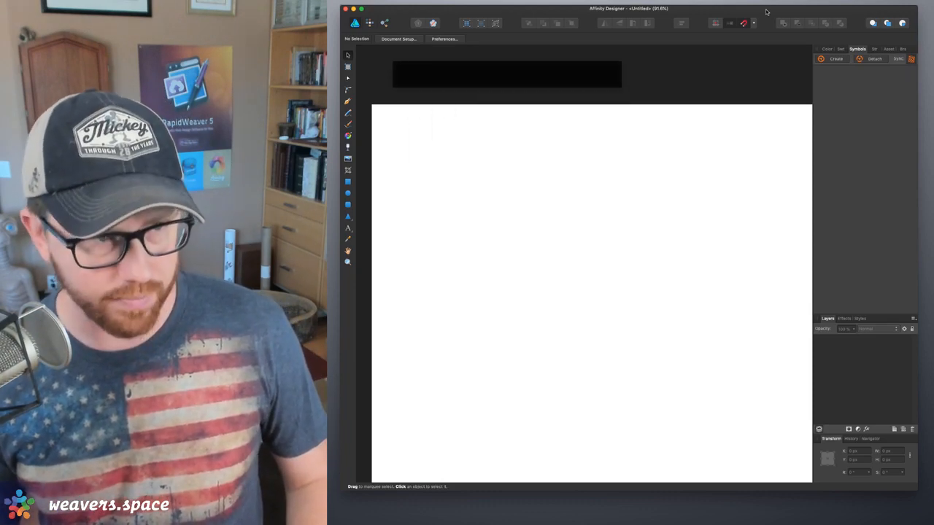
pyautogui.press('Return')
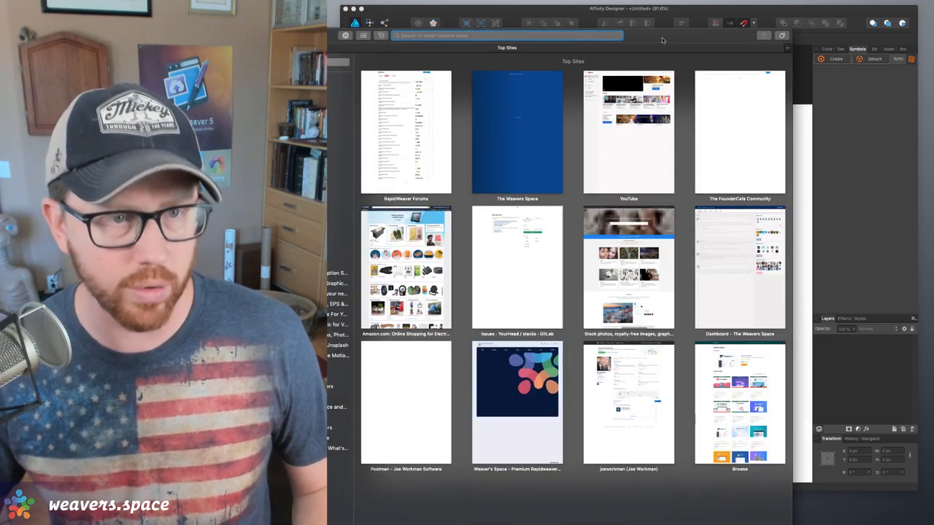
pyautogui.write('s')
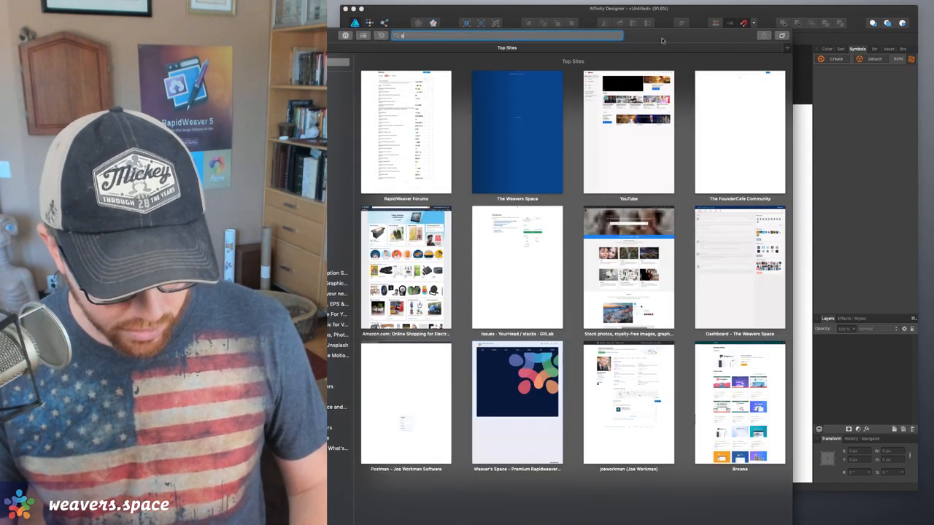
pyautogui.write('affinit')
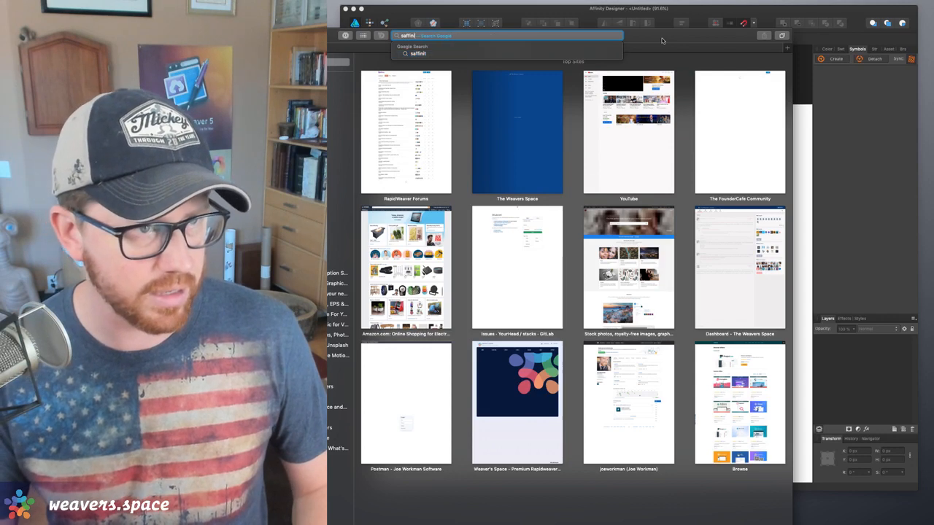
pyautogui.press('BackSpace')
pyautogui.press('BackSpace')
pyautogui.press('BackSpace')
pyautogui.press('BackSpace')
pyautogui.press('BackSpace')
pyautogui.press('BackSpace')
pyautogui.press('BackSpace')
pyautogui.press('BackSpace')
pyautogui.write('affinity.serif.com')
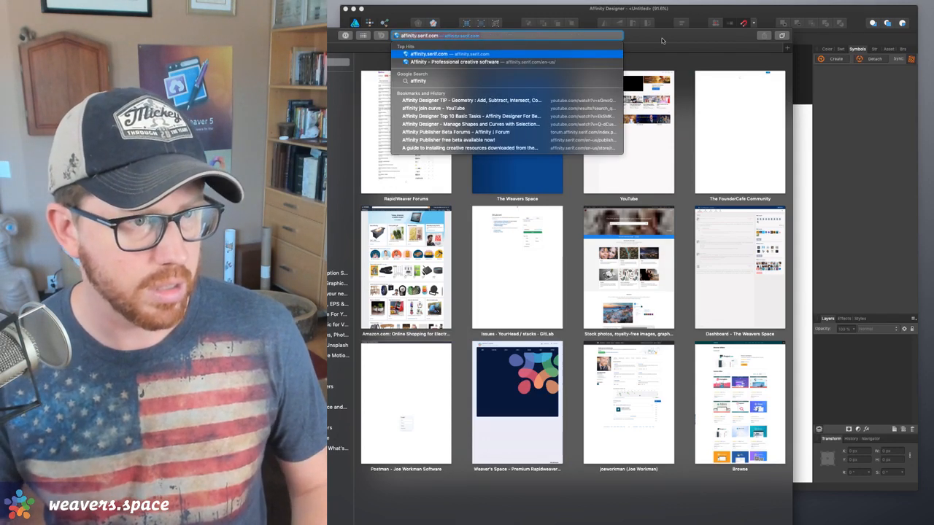
pyautogui.press('Return')
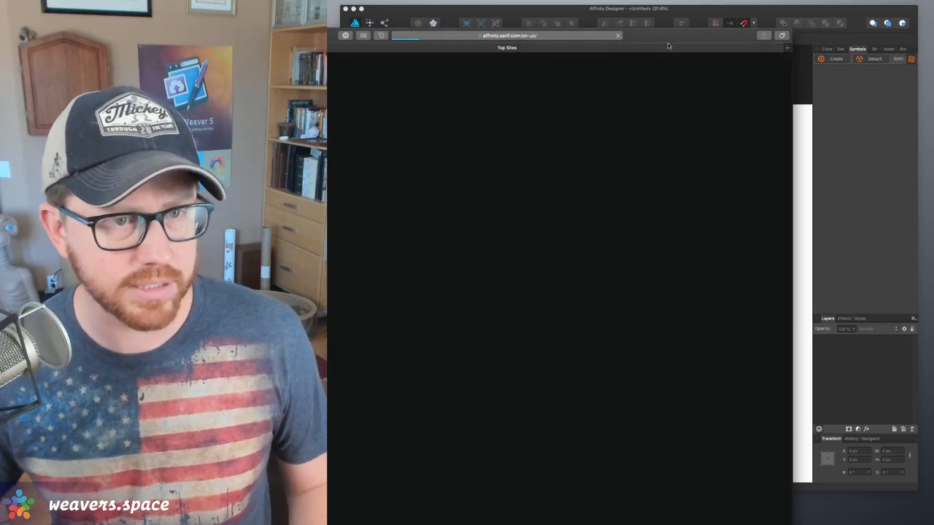
pyautogui.moveTo(667, 36); pyautogui.dragTo(784, 11)
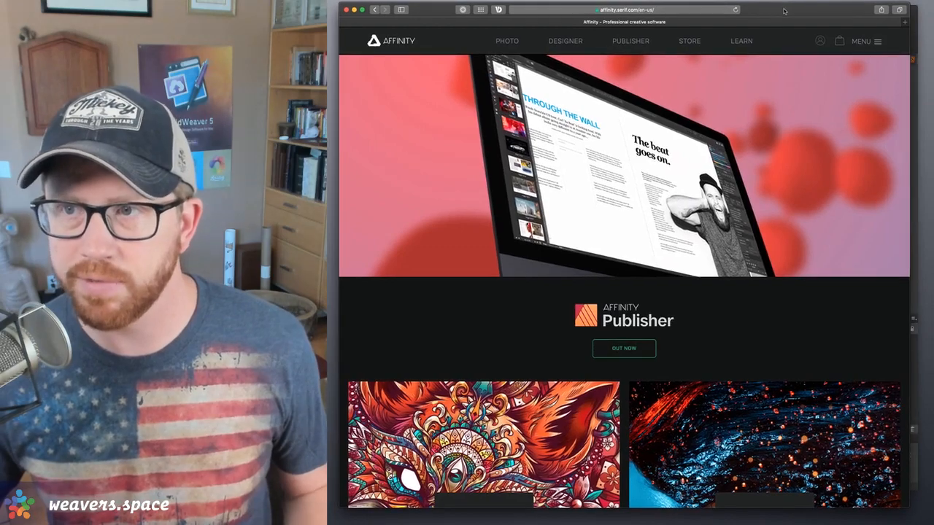
# Look over the Publisher, Designer and Photo sections of the Affinity home page, and close the browser window
pyautogui.scroll(-5, 690, 296)
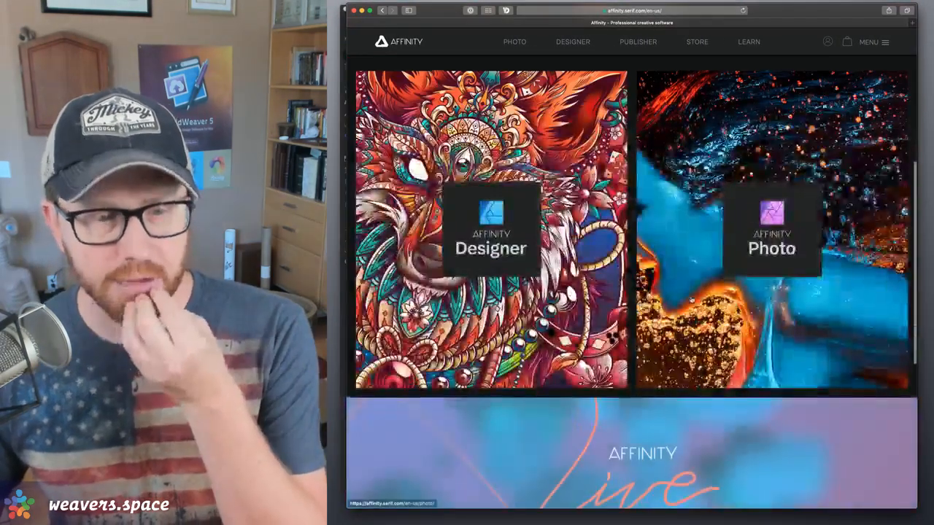
pyautogui.scroll(-5, 690, 299)
pyautogui.scroll(5, 690, 299)
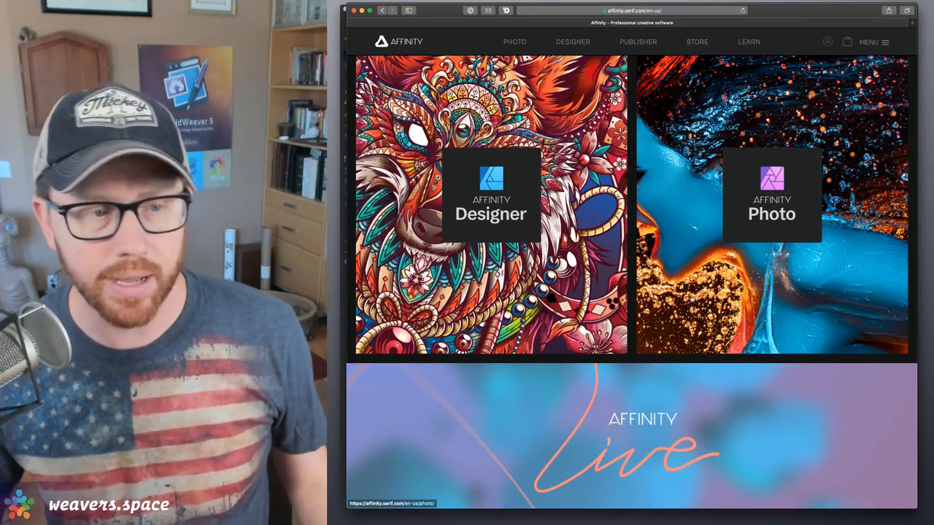
pyautogui.scroll(5, 691, 301)
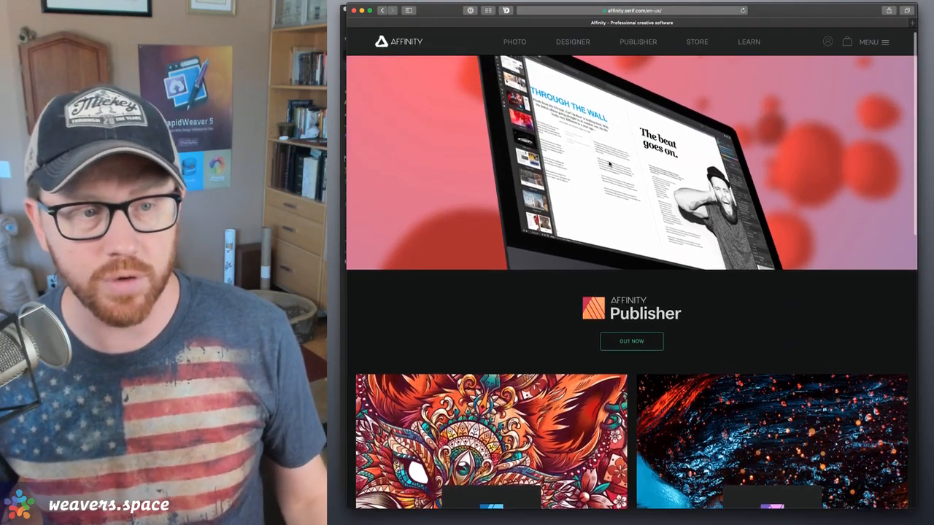
pyautogui.scroll(-5, 607, 162)
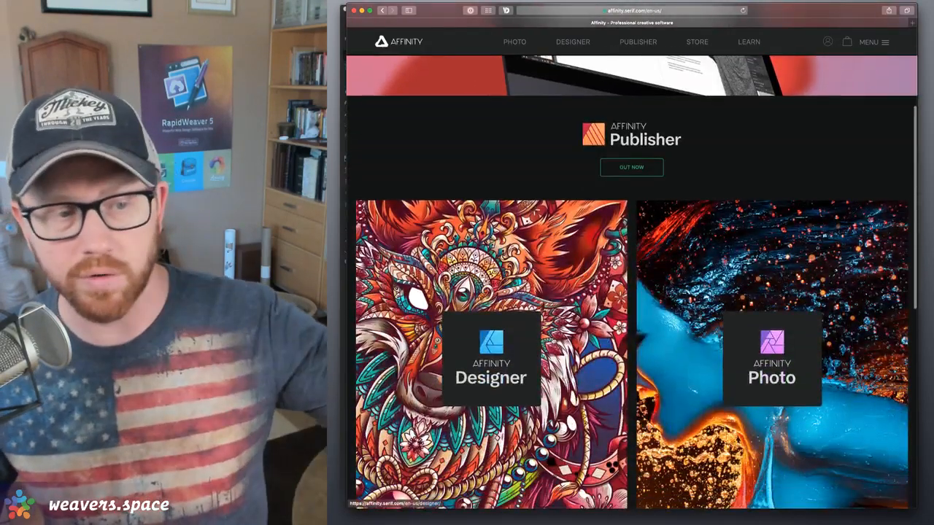
pyautogui.scroll(-2, 609, 164)
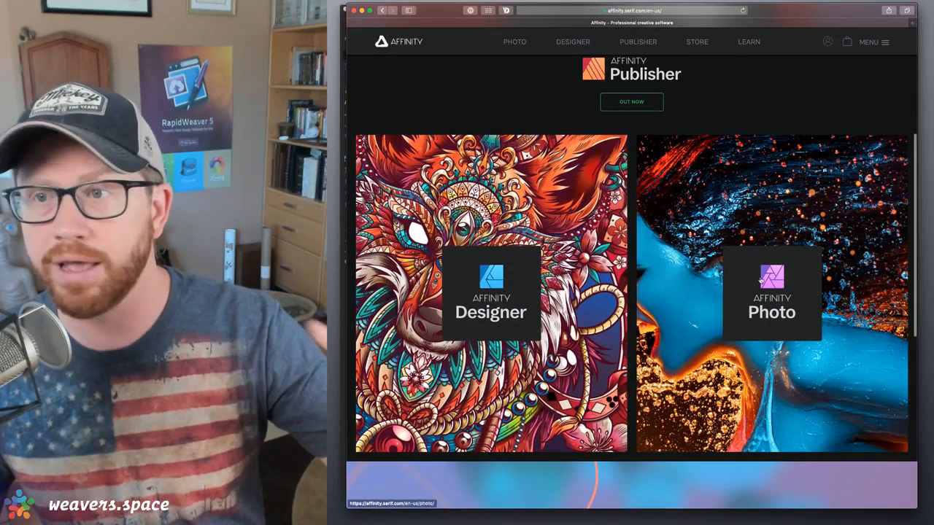
pyautogui.scroll(-4, 758, 258)
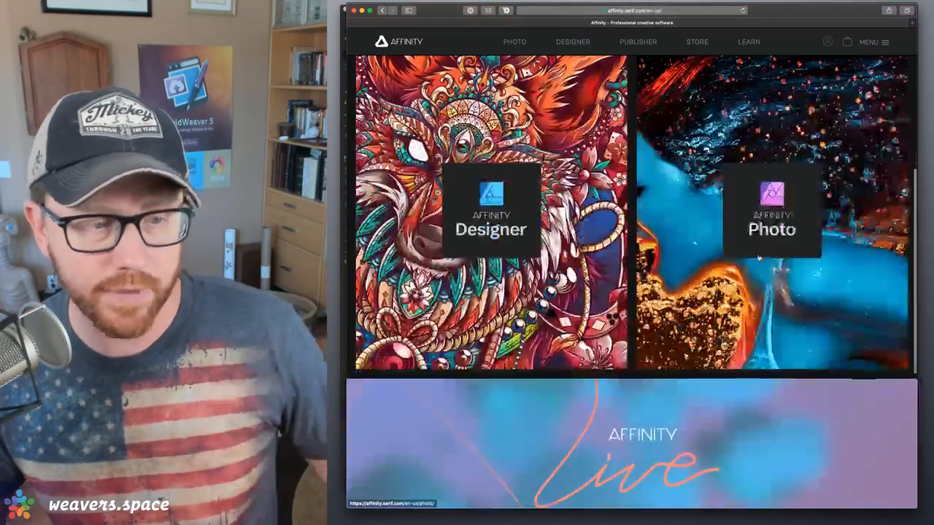
pyautogui.scroll(10, 758, 257)
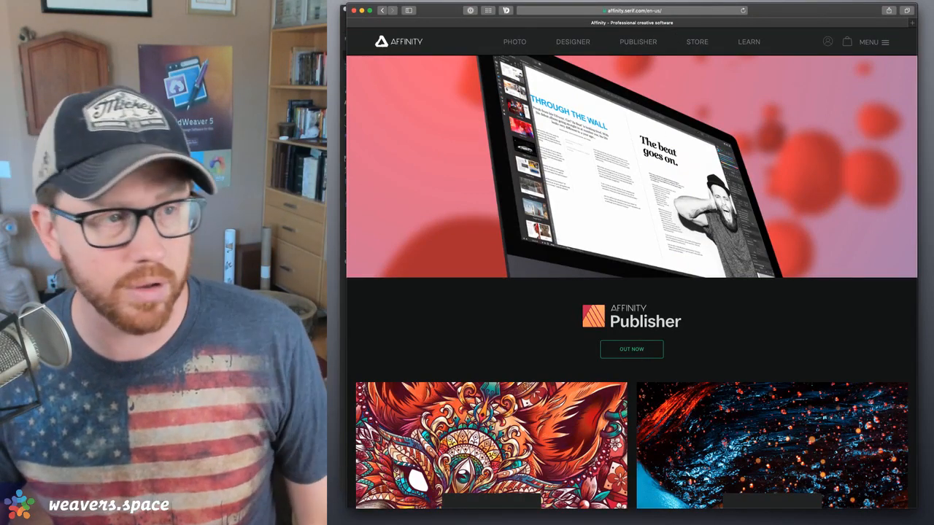
pyautogui.click(353, 10)
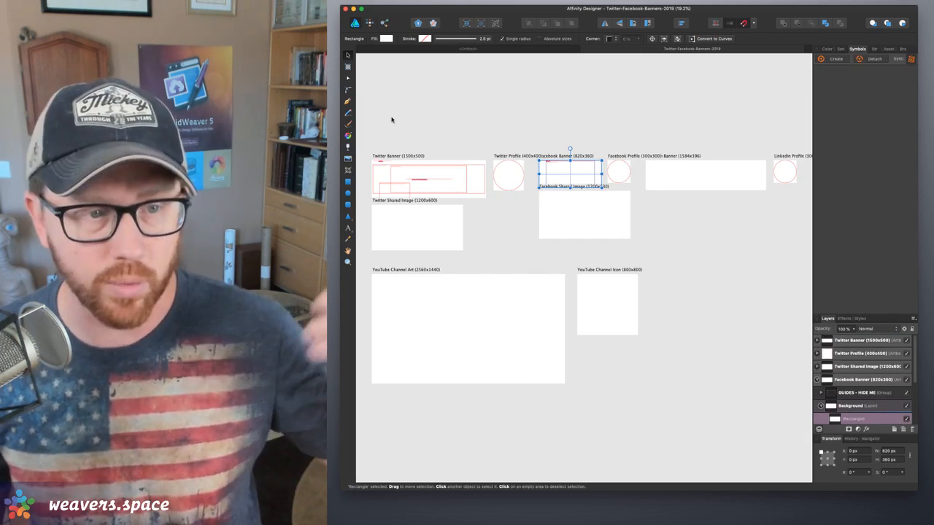
# Survey the social media artboards in the Twitter-Facebook-Banners-2019 document with nothing selected
pyautogui.scroll(-5, 617, 147)
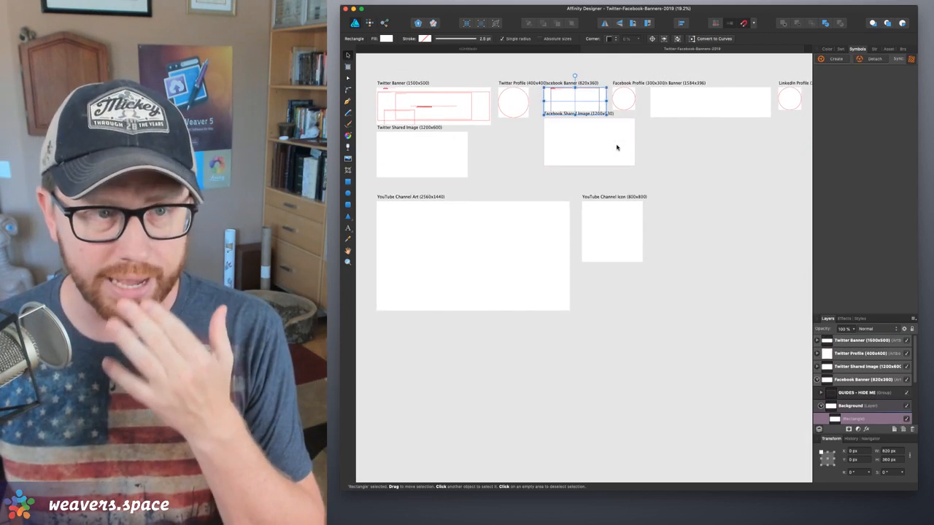
pyautogui.scroll(8, 710, 188)
pyautogui.hscroll(4, 711, 188)
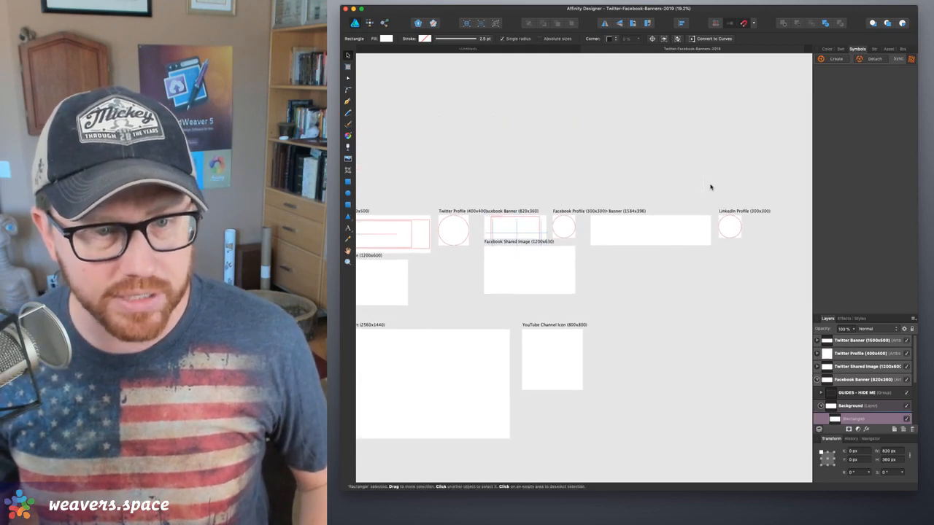
pyautogui.scroll(-8, 711, 187)
pyautogui.hscroll(-4, 710, 188)
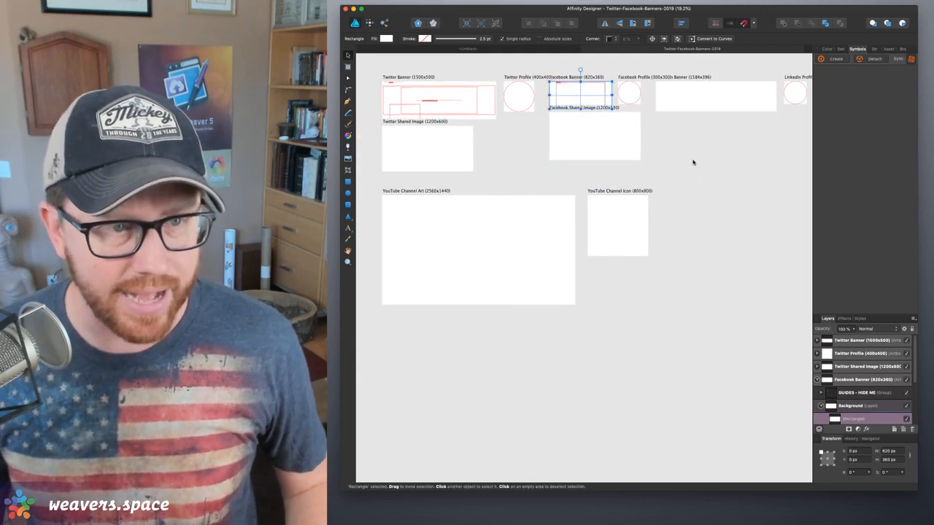
pyautogui.click(702, 159)
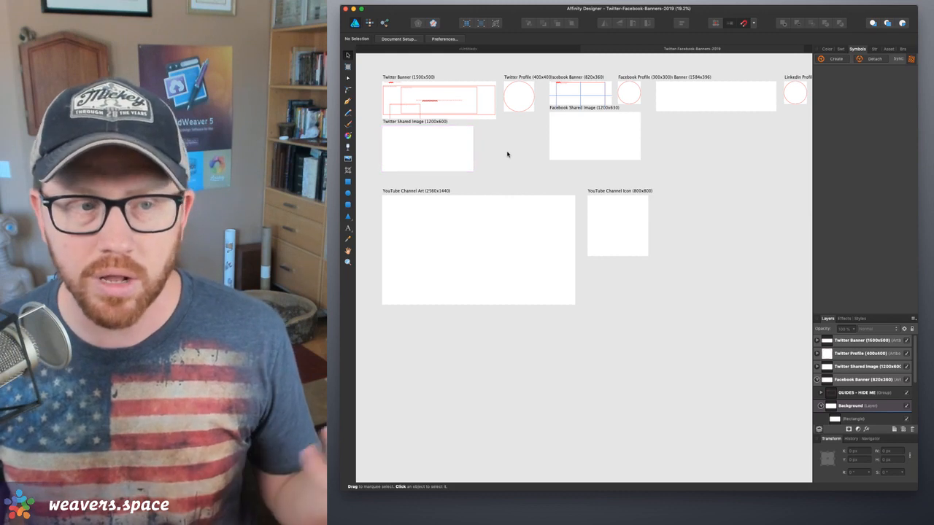
pyautogui.scroll(2, 507, 153)
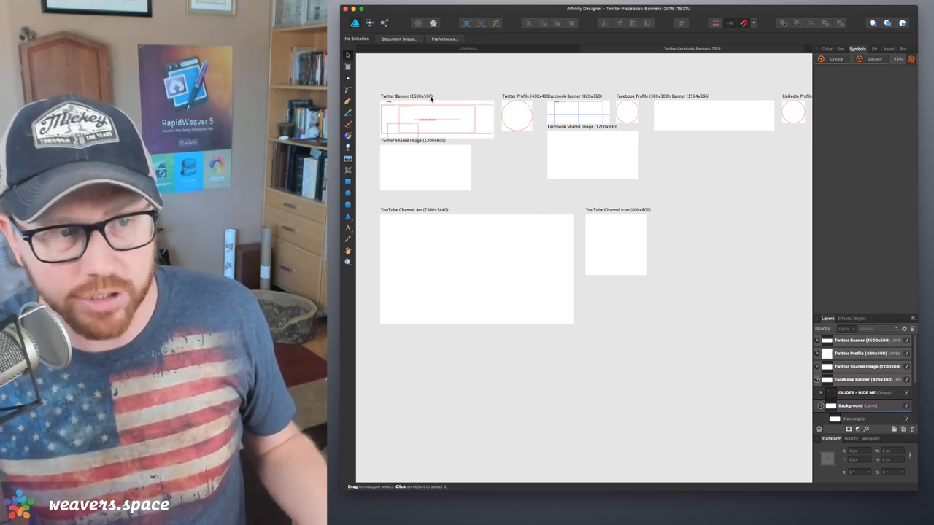
# Examine the Twitter Banner, Twitter Profile and Twitter Shared Image artboards and their red guides up close
pyautogui.press('super+plus')
pyautogui.press('super+plus')
pyautogui.scroll(5, 439, 114)
pyautogui.hscroll(-4, 439, 114)
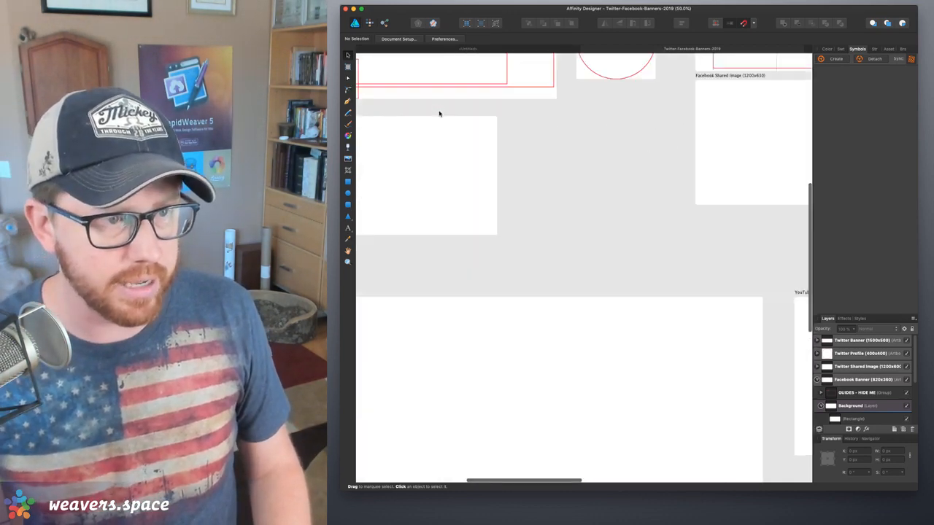
pyautogui.hscroll(-1, 439, 114)
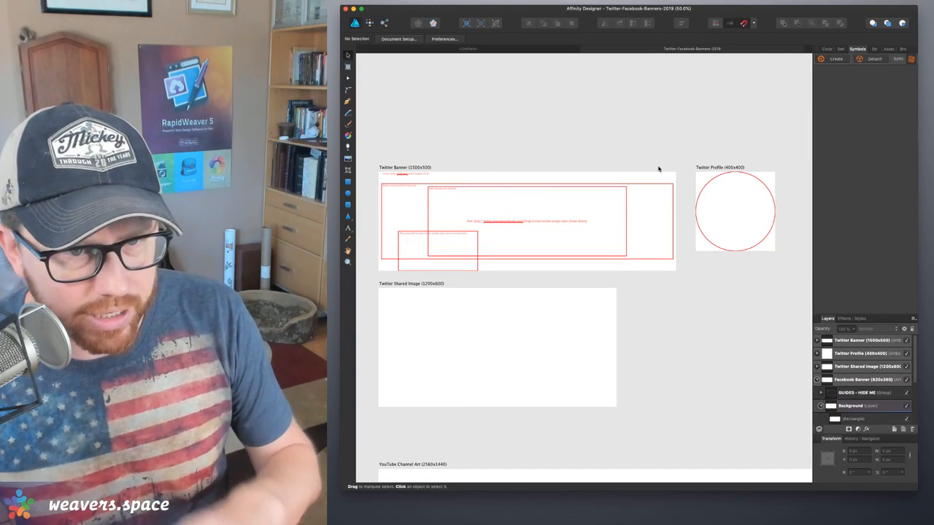
pyautogui.scroll(-3, 600, 246)
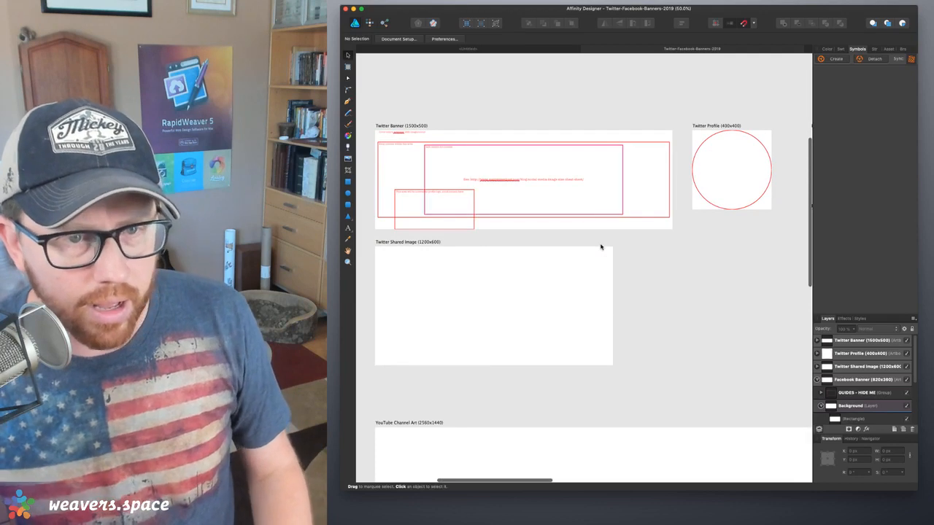
pyautogui.hscroll(3, 600, 246)
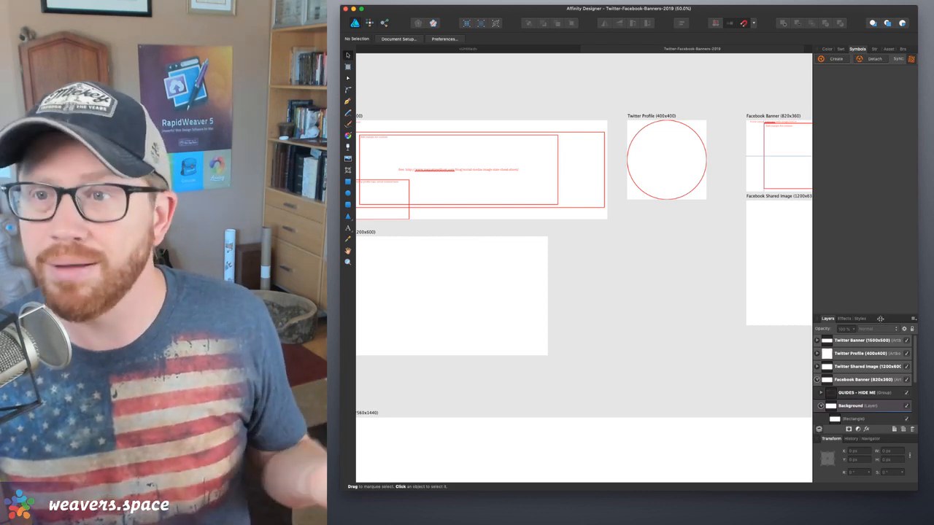
# Enlarge the Layers panel to show more artboards, and select the background rectangle of the Twitter Profile (400x400) artboard
pyautogui.moveTo(880, 318); pyautogui.dragTo(872, 210)
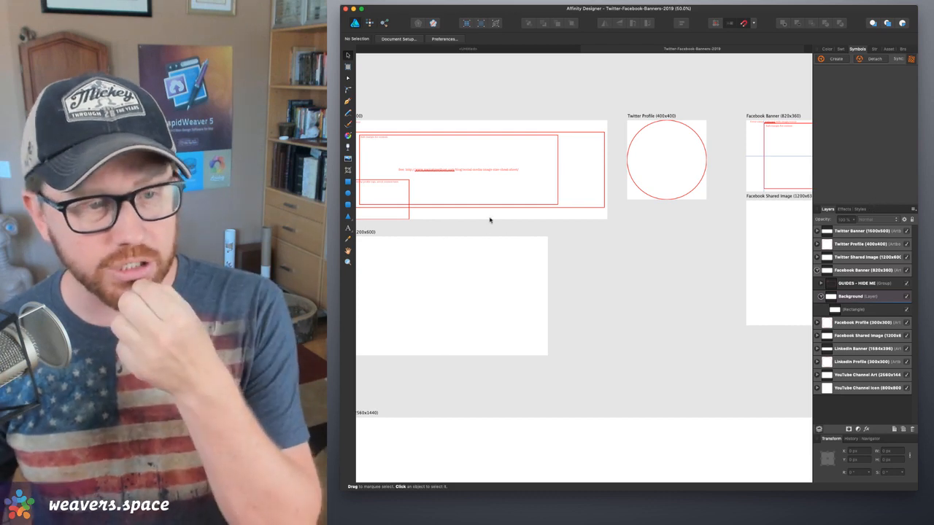
pyautogui.click(670, 155)
pyautogui.hscroll(2, 668, 151)
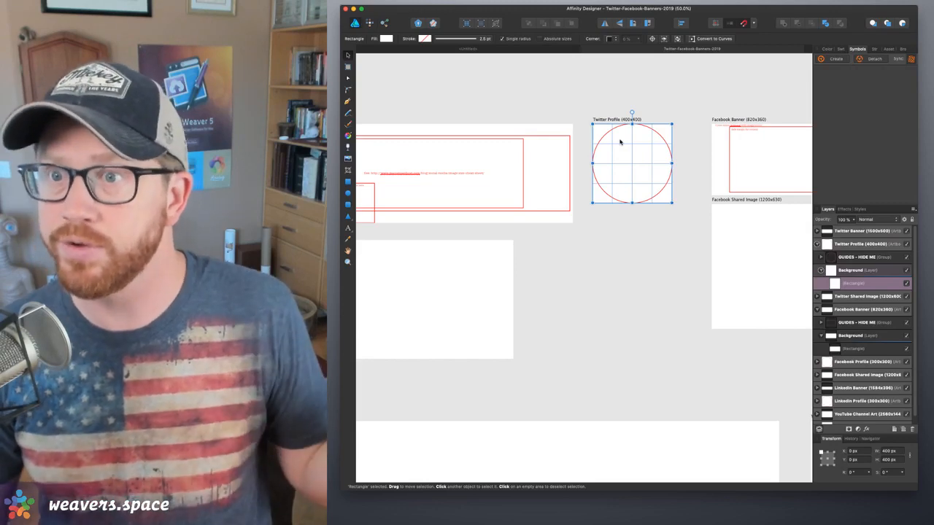
pyautogui.hscroll(5, 620, 142)
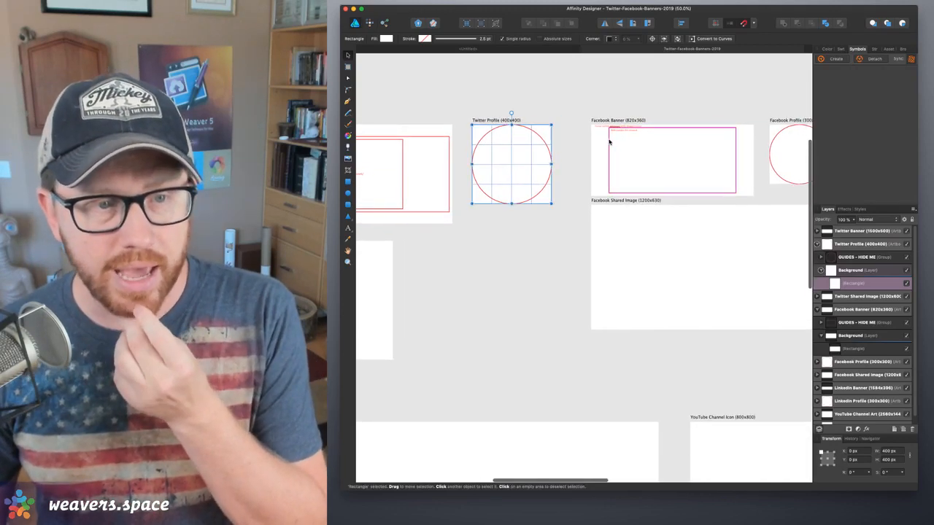
pyautogui.hscroll(-9, 605, 145)
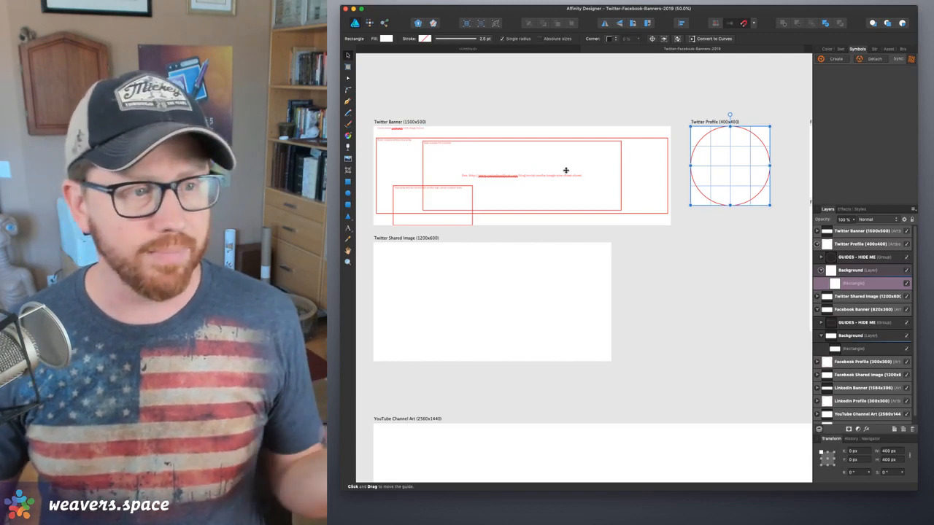
# Survey all social media artboards in the Twitter-Facebook-Banners-2019 document, from the Twitter ones to the YouTube Channel Icon and LinkedIn Profile
pyautogui.scroll(-10, 565, 170)
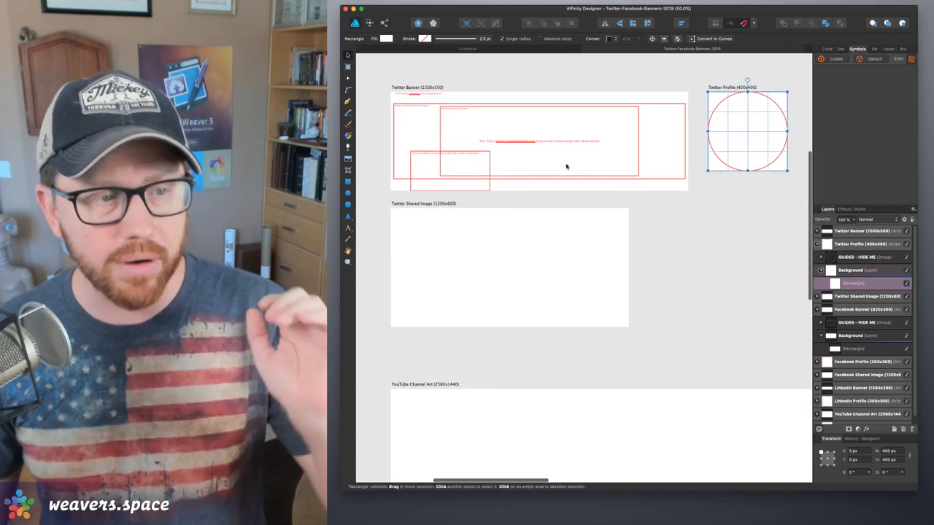
pyautogui.hscroll(15, 565, 166)
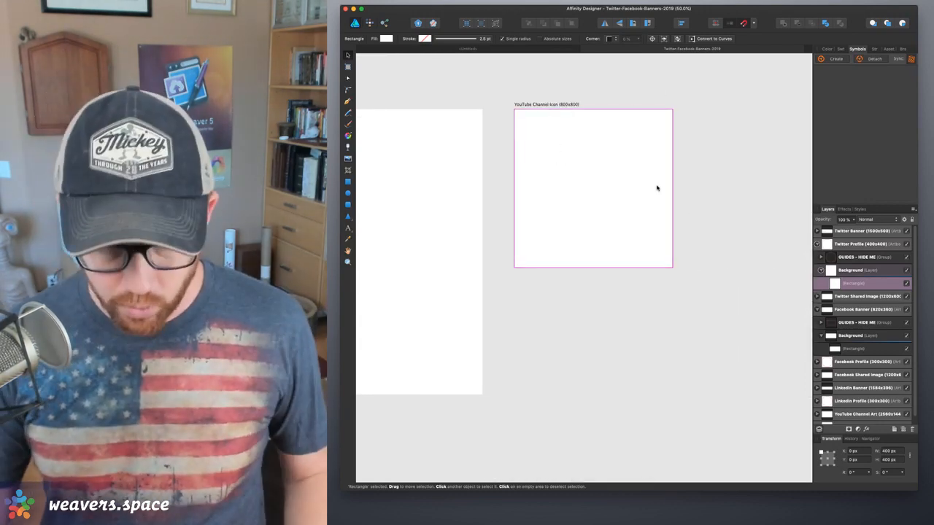
pyautogui.press('super+minus')
pyautogui.press('super+minus')
pyautogui.press('super+minus')
pyautogui.hscroll(-10, 656, 189)
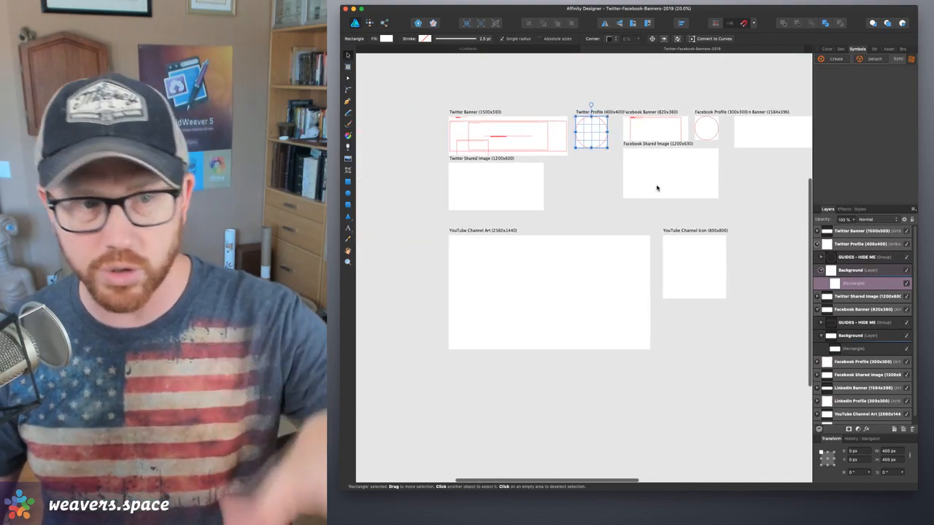
pyautogui.hscroll(9, 597, 97)
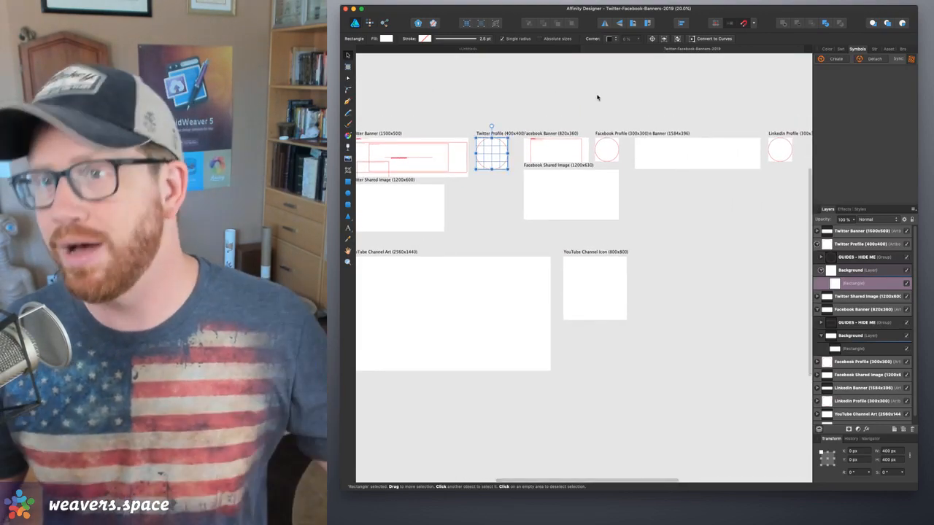
pyautogui.hscroll(-1, 647, 108)
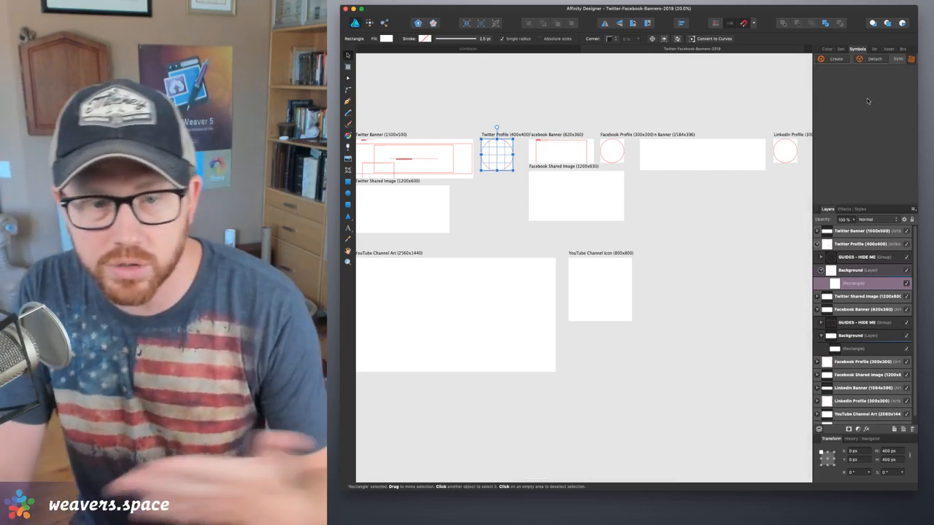
# Inspect the document's export slices, checking the format and scale settings of the twitter-banner and twitter-profile slices
pyautogui.click(385, 23)
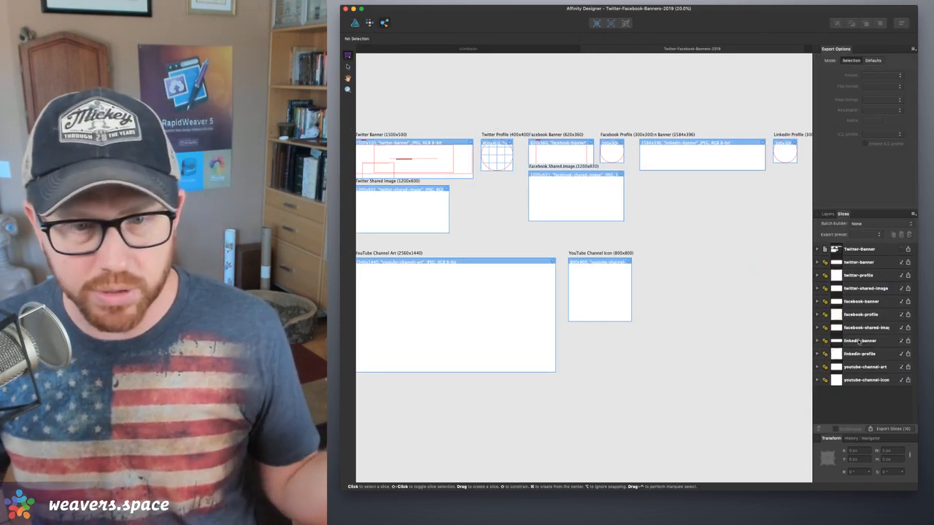
pyautogui.click(817, 262)
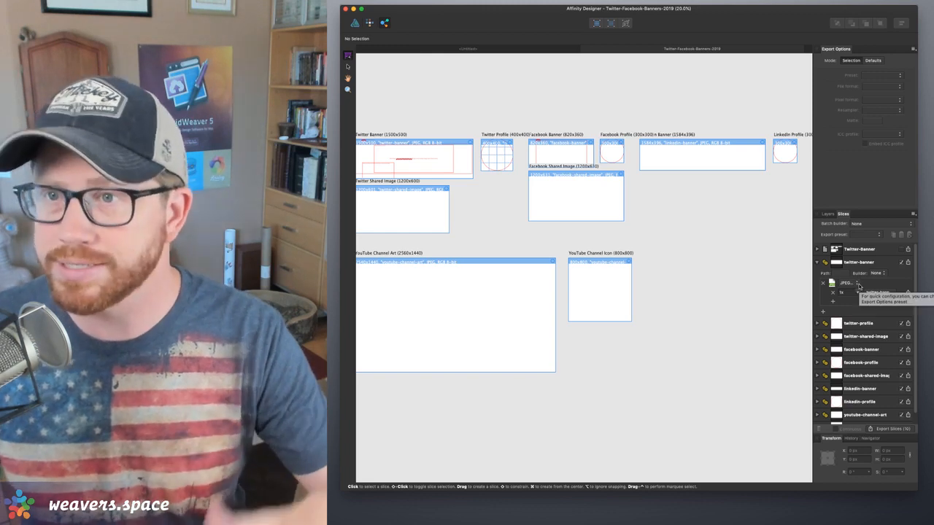
pyautogui.click(817, 263)
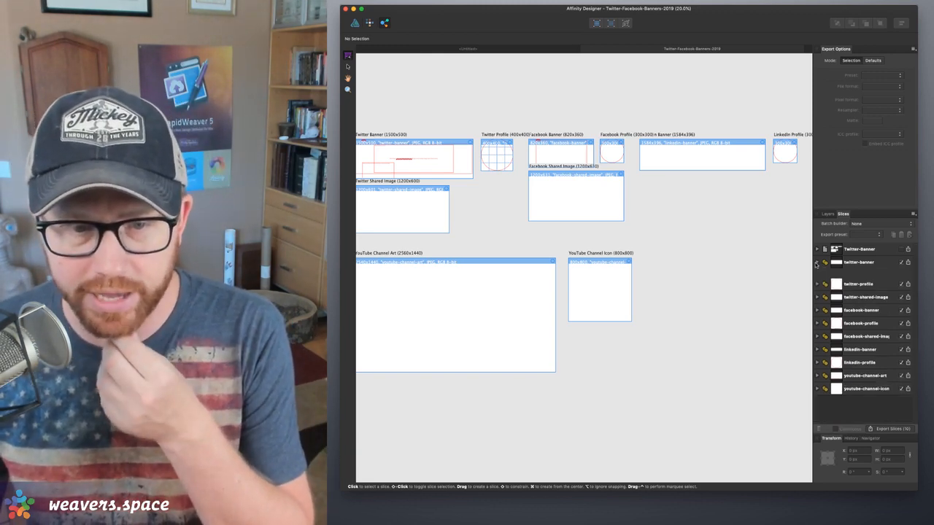
pyautogui.click(817, 276)
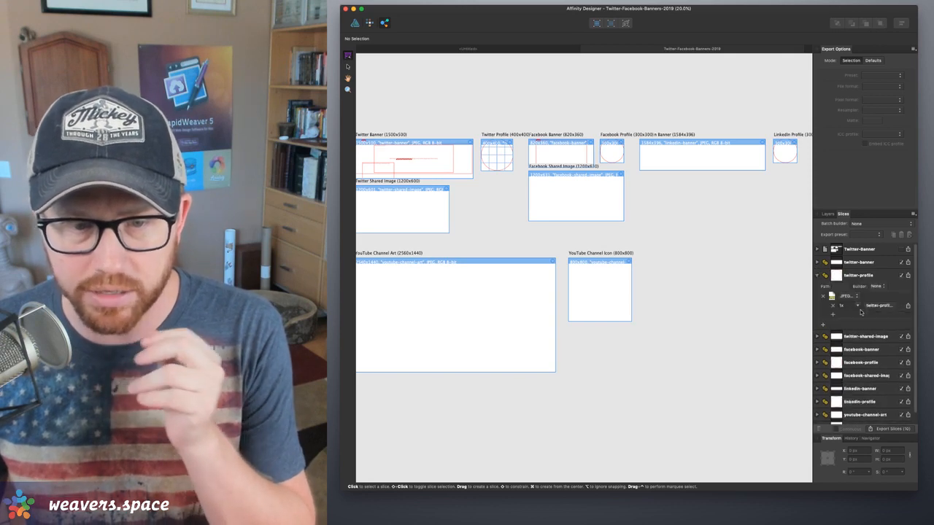
pyautogui.click(817, 276)
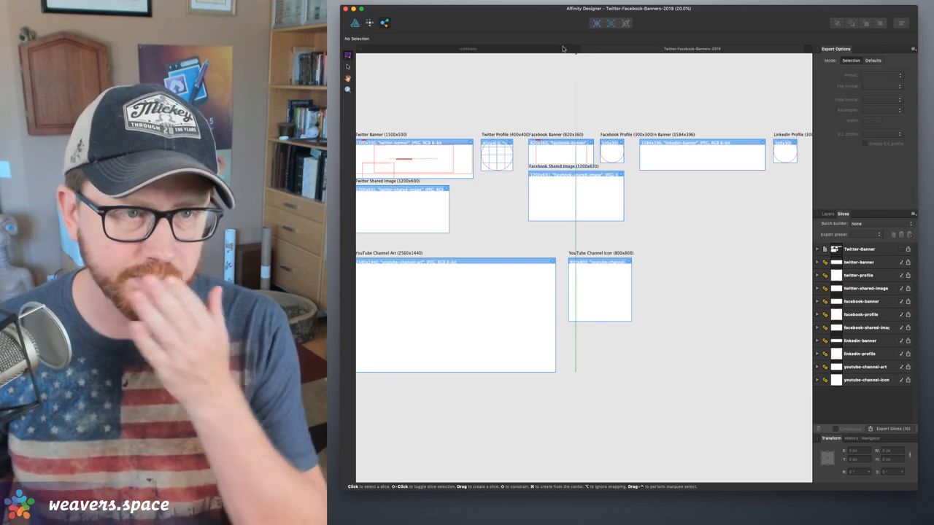
# Draw a wide artboard of about 965 by 496 px in the untitled document
pyautogui.click(561, 48)
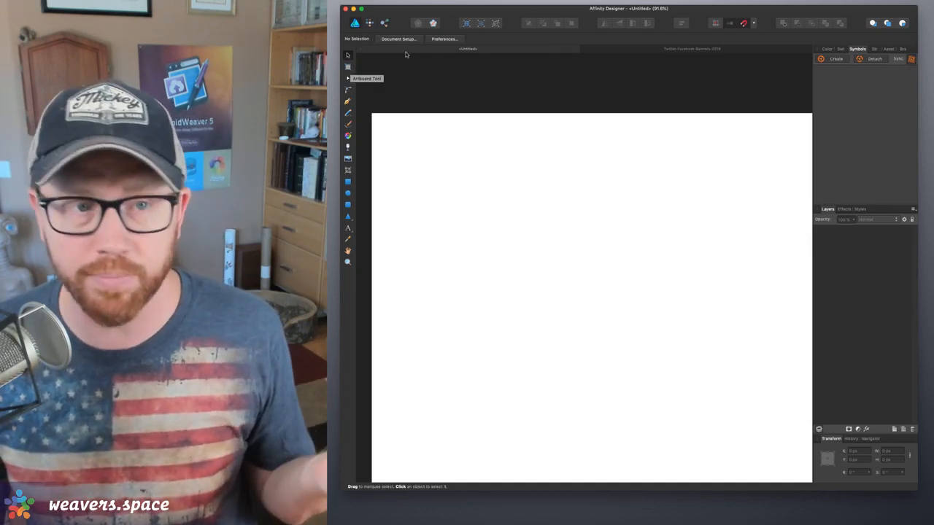
pyautogui.scroll(-3, 484, 78)
pyautogui.hscroll(-2, 483, 81)
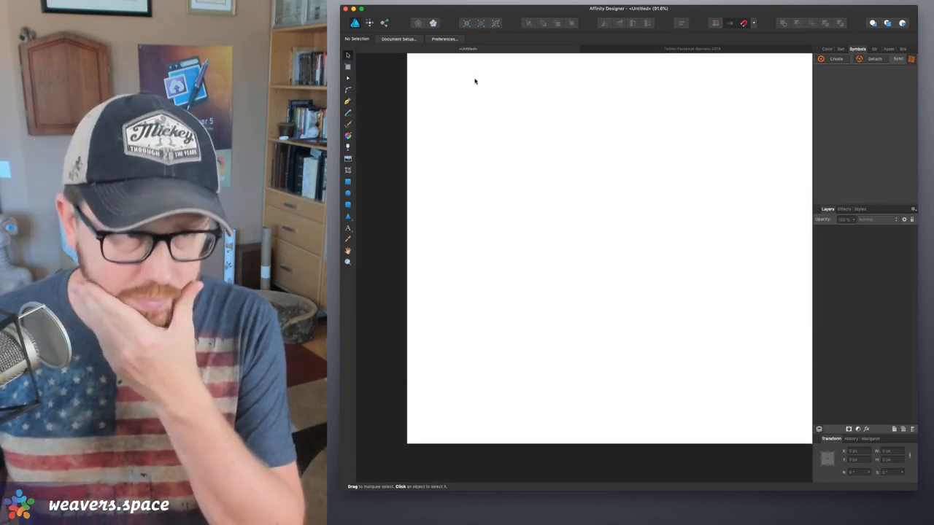
pyautogui.click(348, 66)
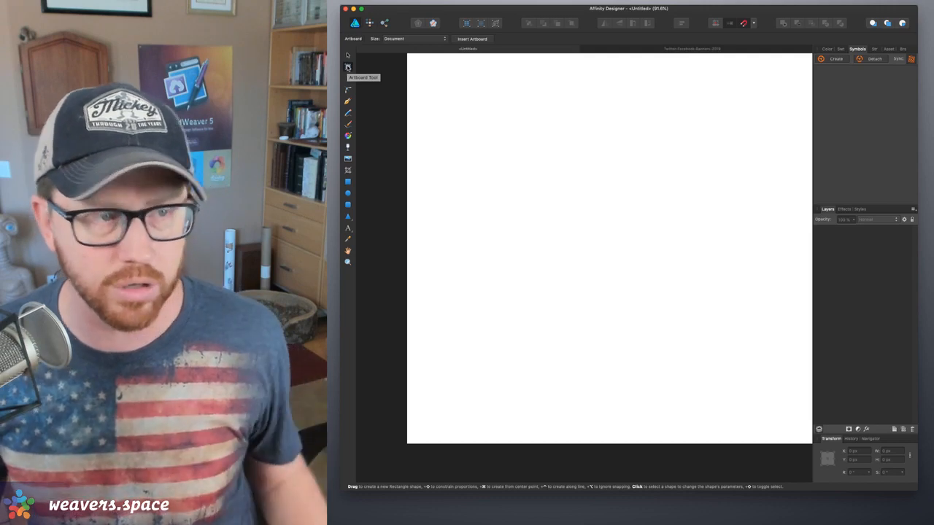
pyautogui.moveTo(416, 75); pyautogui.dragTo(766, 255)
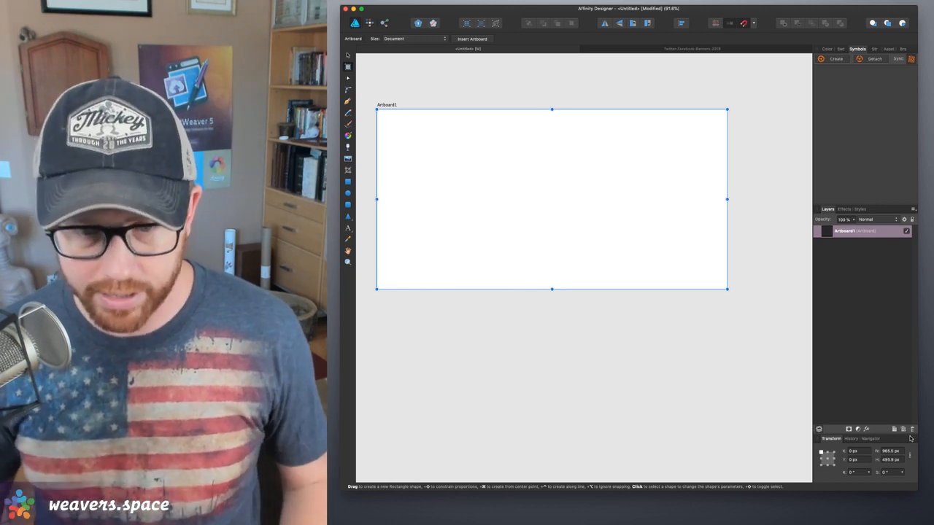
# Set the new artboard's size to 1920 px wide and 1080 px high
pyautogui.click(890, 452)
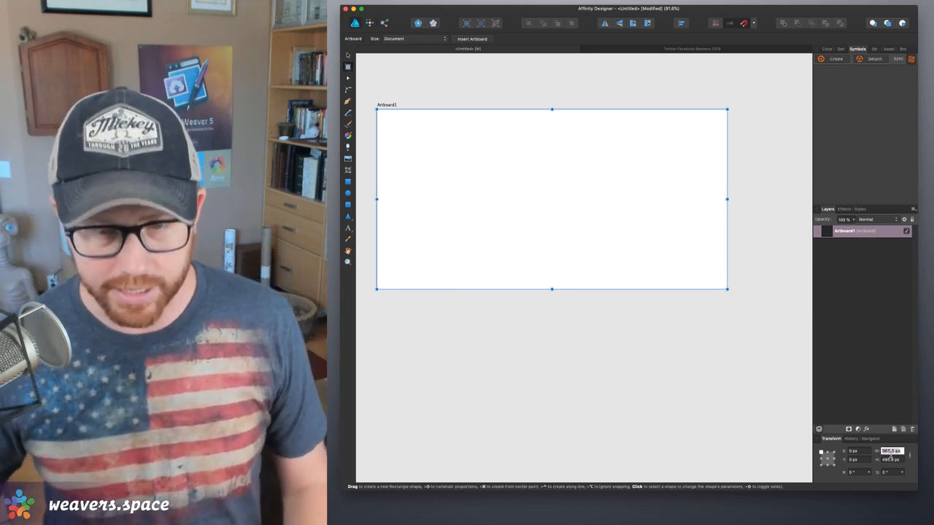
pyautogui.write('1920')
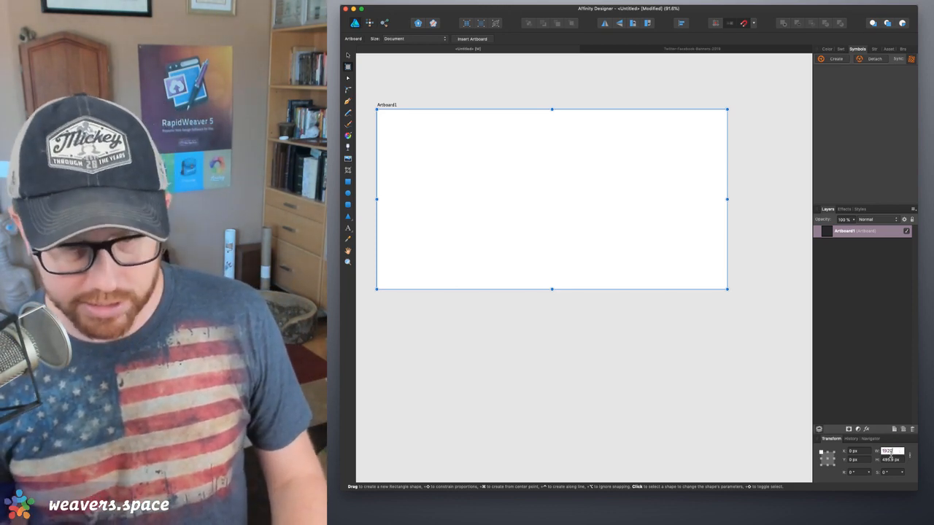
pyautogui.press('Return')
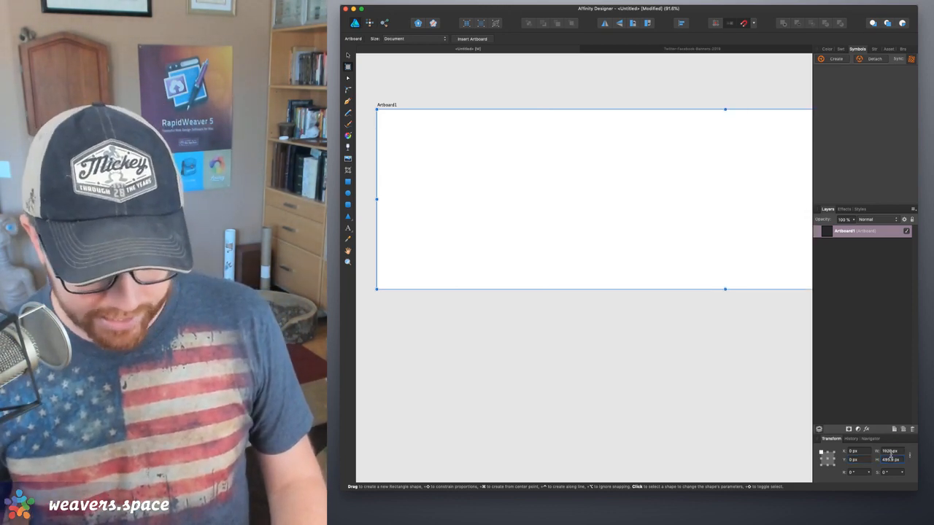
pyautogui.write('1080')
pyautogui.press('Return')
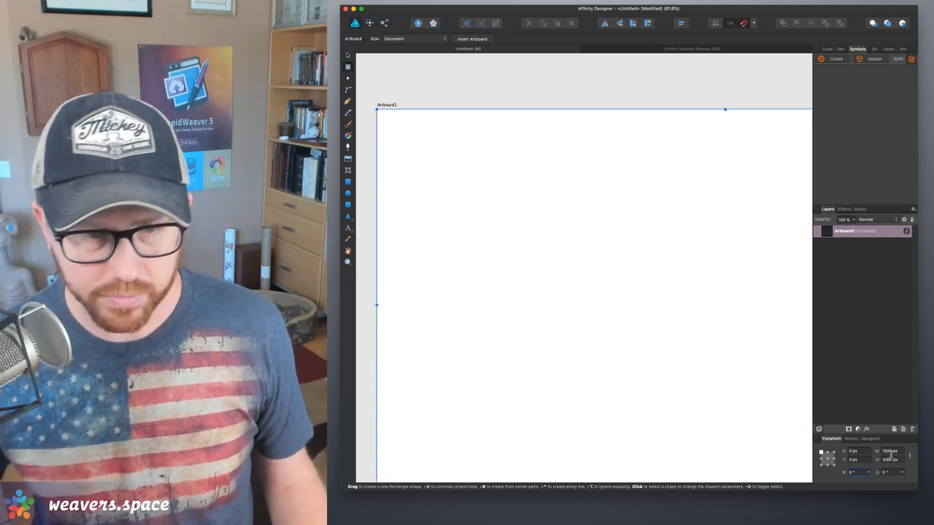
# Rename the artboard as "YouTube Thumb (1920x1080)" and shift it slightly up and to the left on the canvas
pyautogui.scroll(-10, 651, 254)
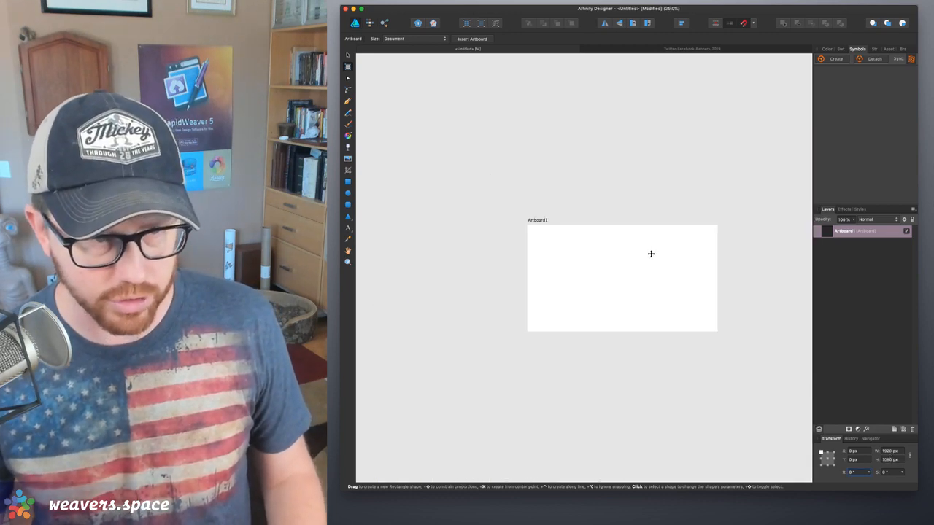
pyautogui.scroll(-2, 651, 259)
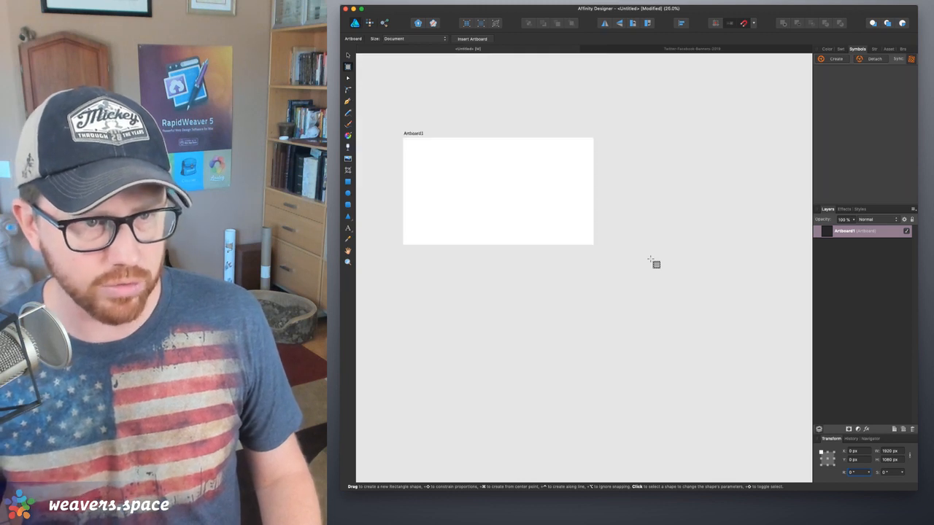
pyautogui.hscroll(-1, 640, 253)
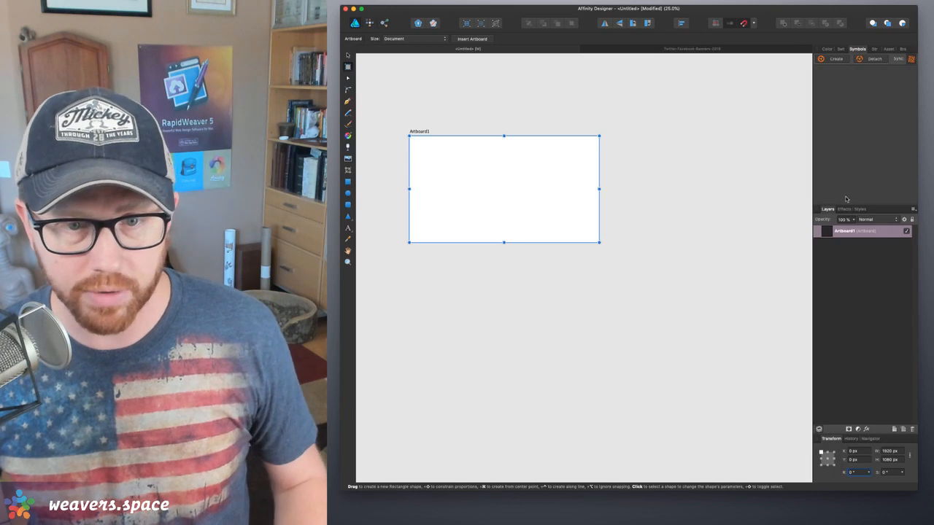
pyautogui.doubleClick(846, 232)
pyautogui.write('Face')
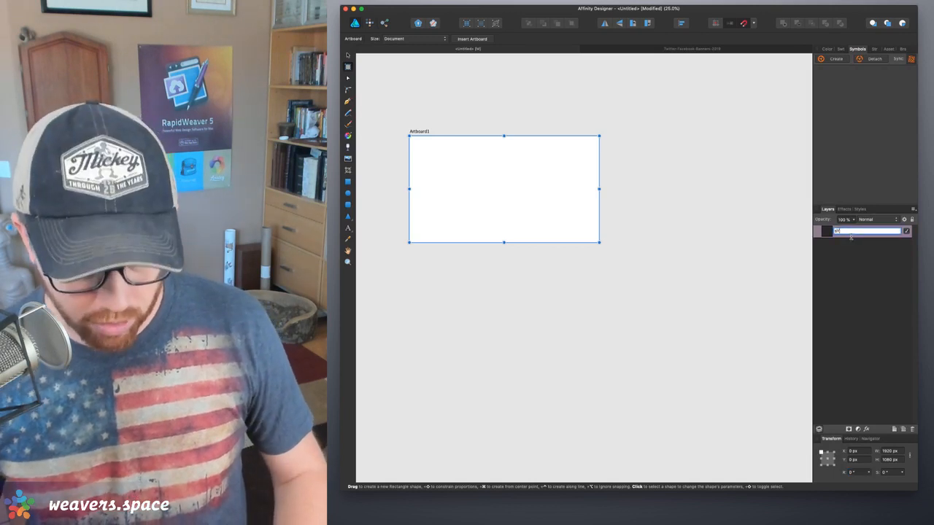
pyautogui.press('BackSpace')
pyautogui.press('BackSpace')
pyautogui.press('BackSpace')
pyautogui.press('BackSpace')
pyautogui.write('YouTube')
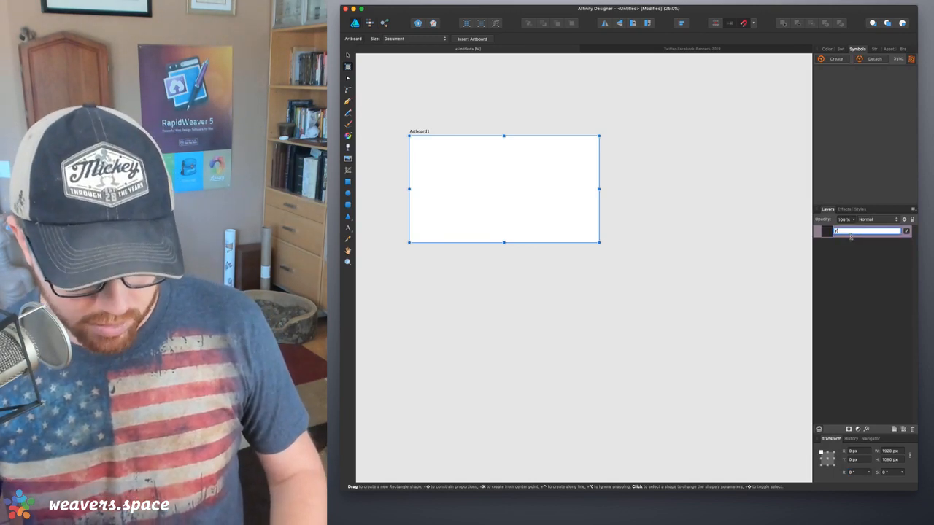
pyautogui.write(' Thumb')
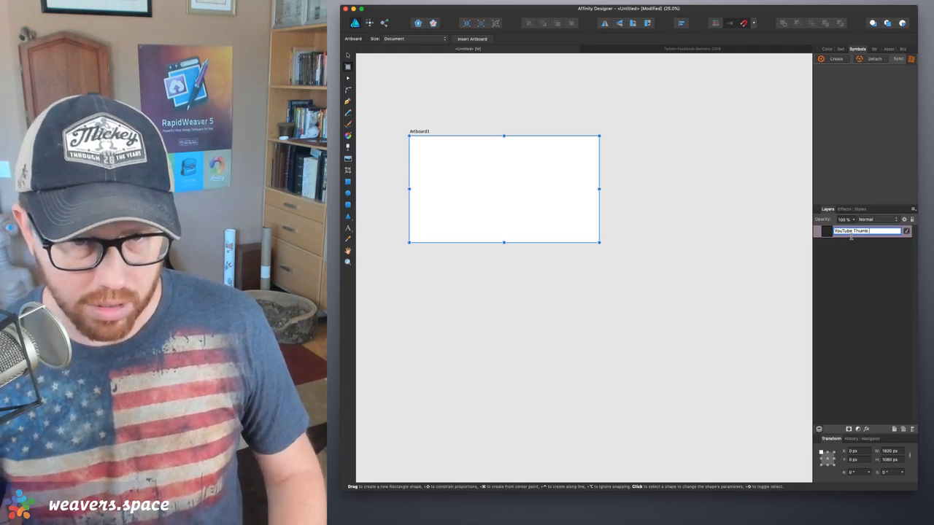
pyautogui.write(' (1920x1080')
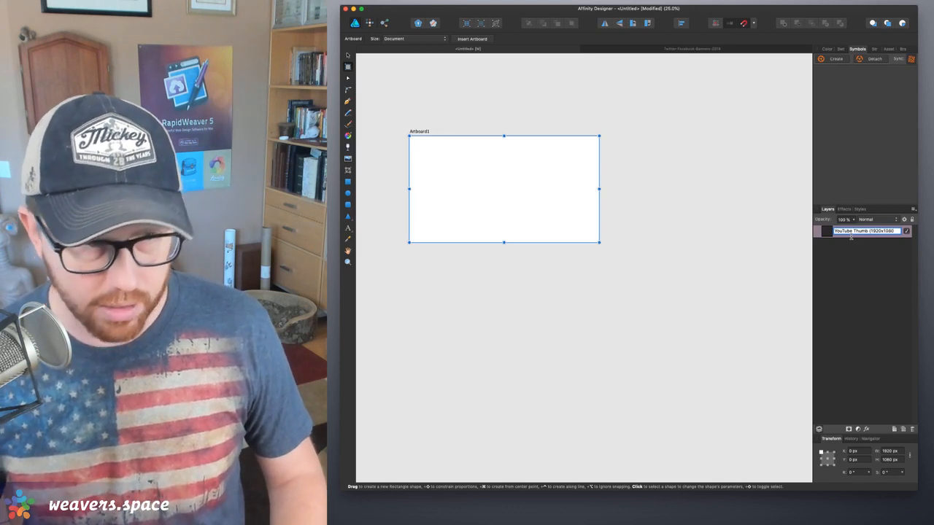
pyautogui.press('Return')
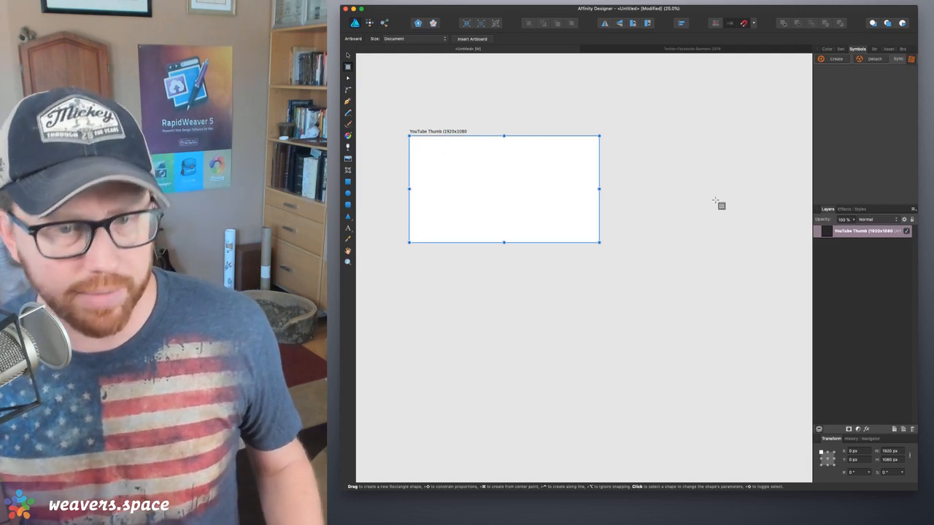
pyautogui.doubleClick(865, 232)
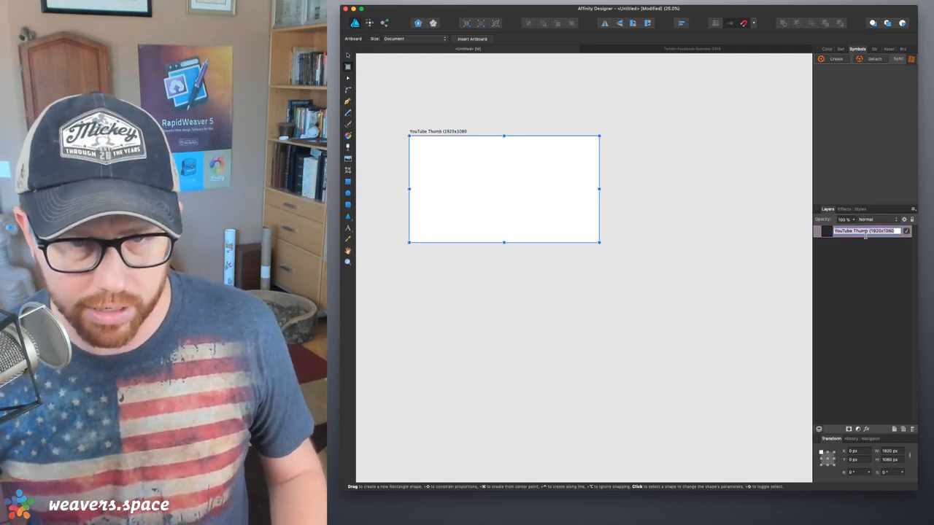
pyautogui.click(865, 232)
pyautogui.press('Return')
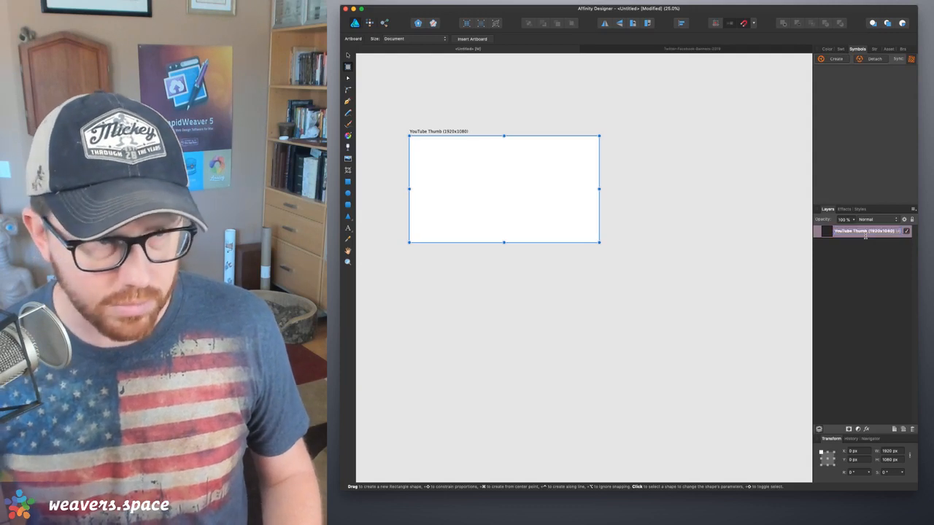
pyautogui.click(347, 56)
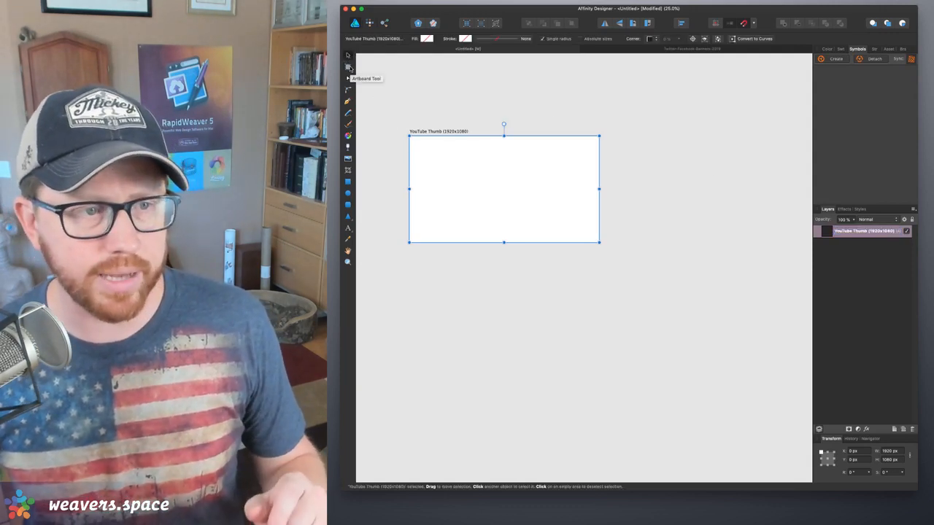
pyautogui.moveTo(498, 178); pyautogui.dragTo(473, 141)
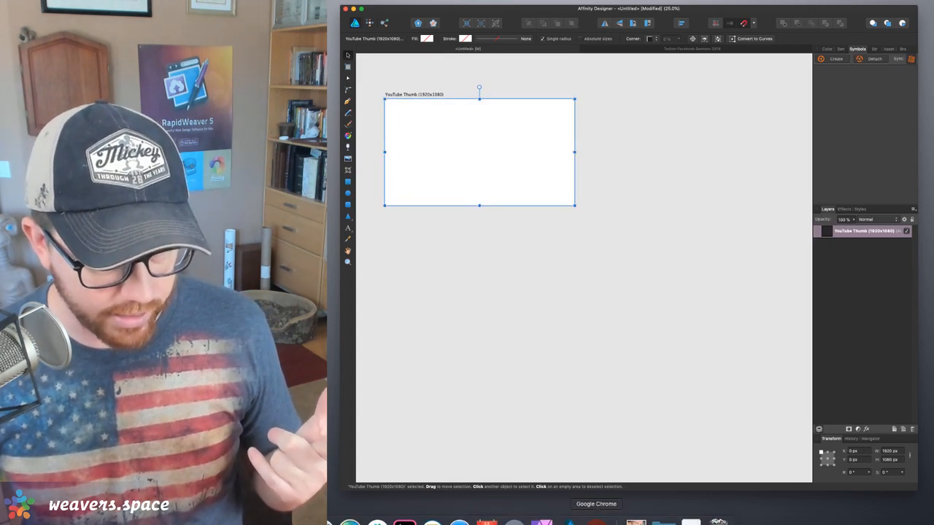
# Switch to the RelayThat window in Google Chrome and open the favorite Square Post layout to check its dimensions
pyautogui.rightClick(597, 522)
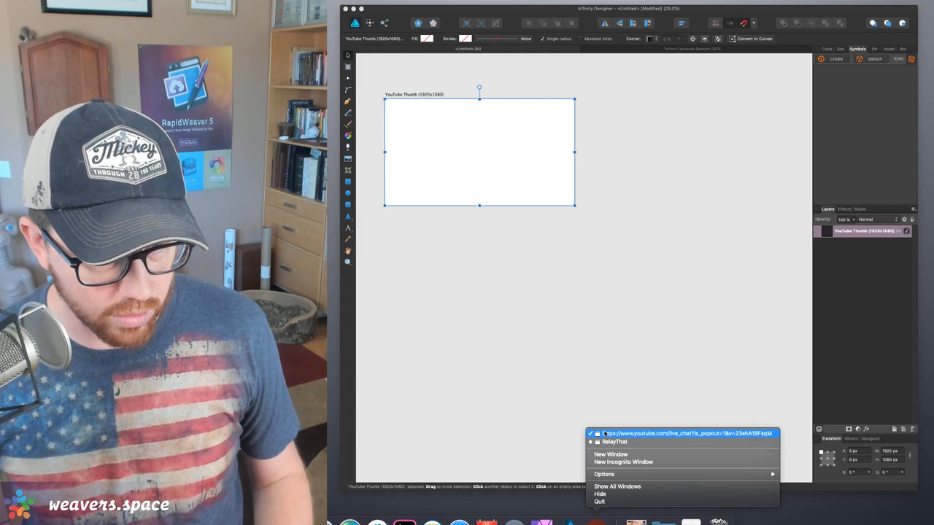
pyautogui.click(606, 442)
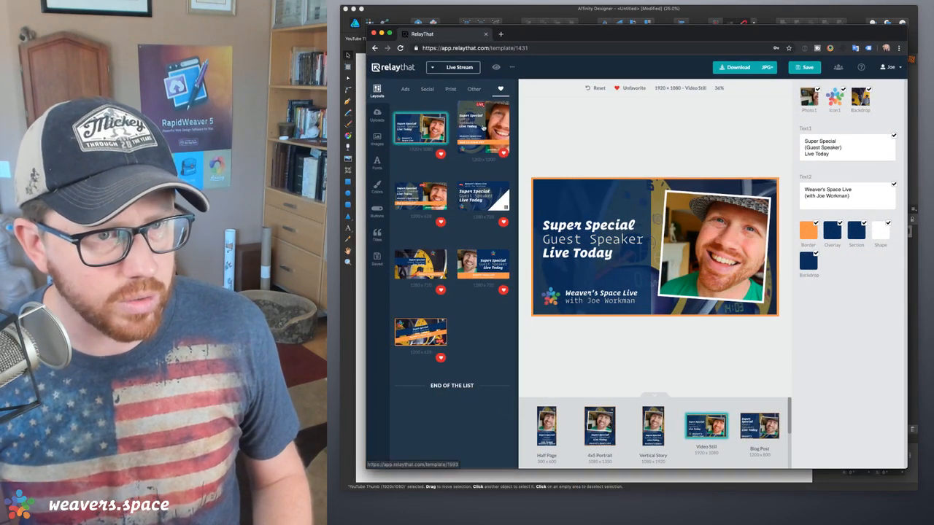
pyautogui.click(507, 126)
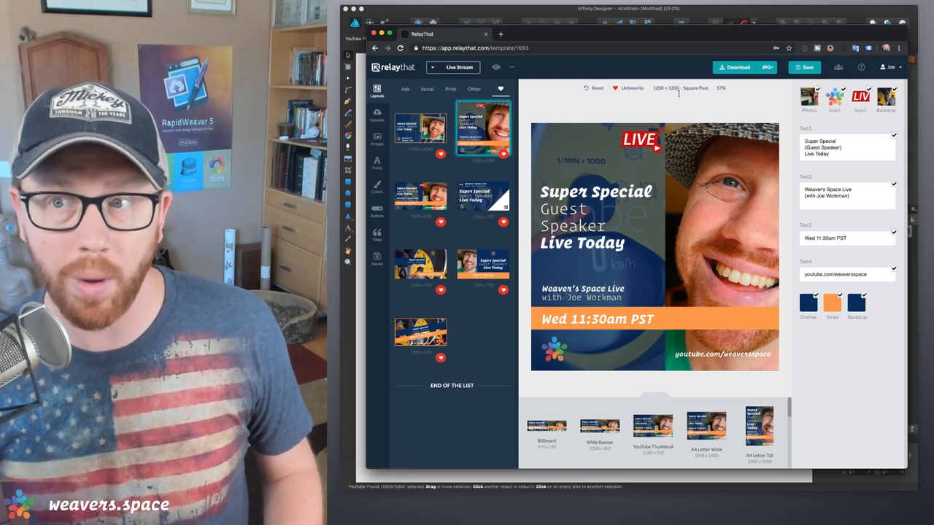
# Switch back to Affinity Designer and draw an artboard of about 1540 by 1400 px beside the YouTube Thumb artboard
pyautogui.click(727, 8)
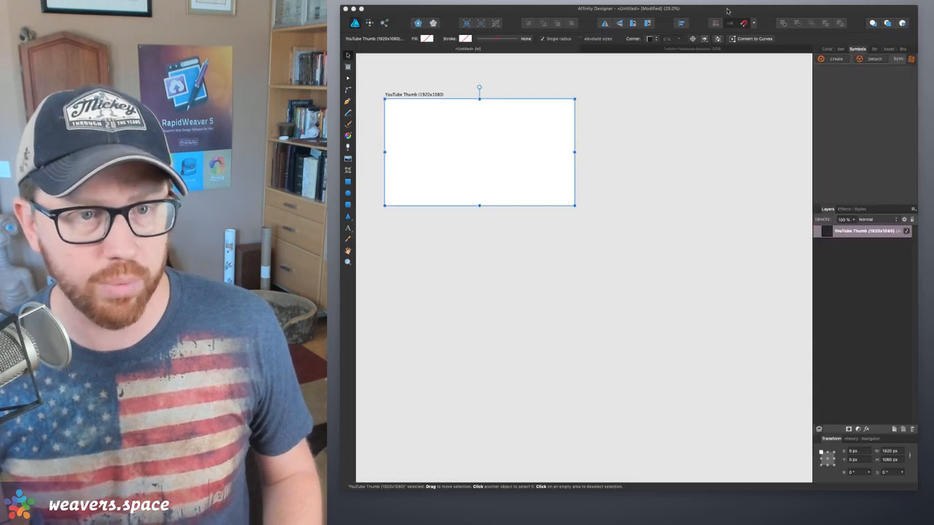
pyautogui.click(348, 66)
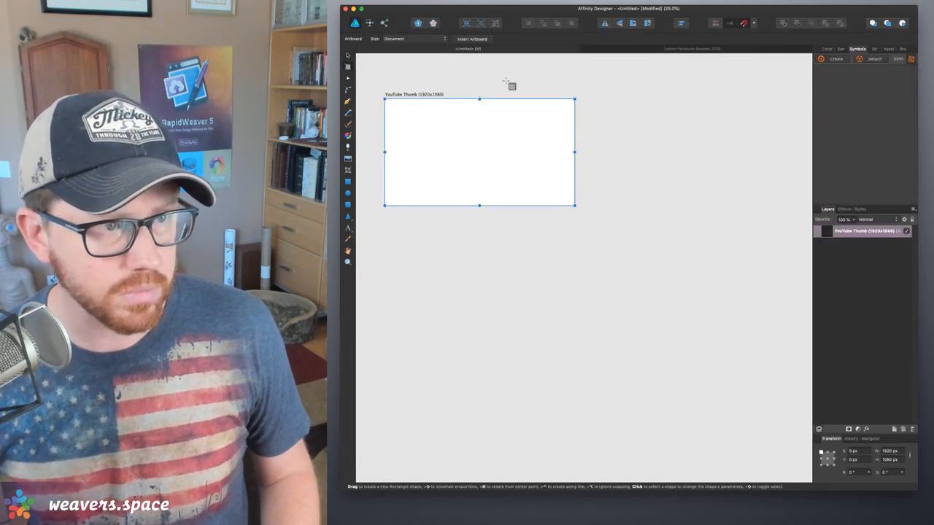
pyautogui.moveTo(597, 98); pyautogui.dragTo(750, 237)
# Set the new artboard's size to 1200 px wide and 1200 px high
pyautogui.click(889, 452)
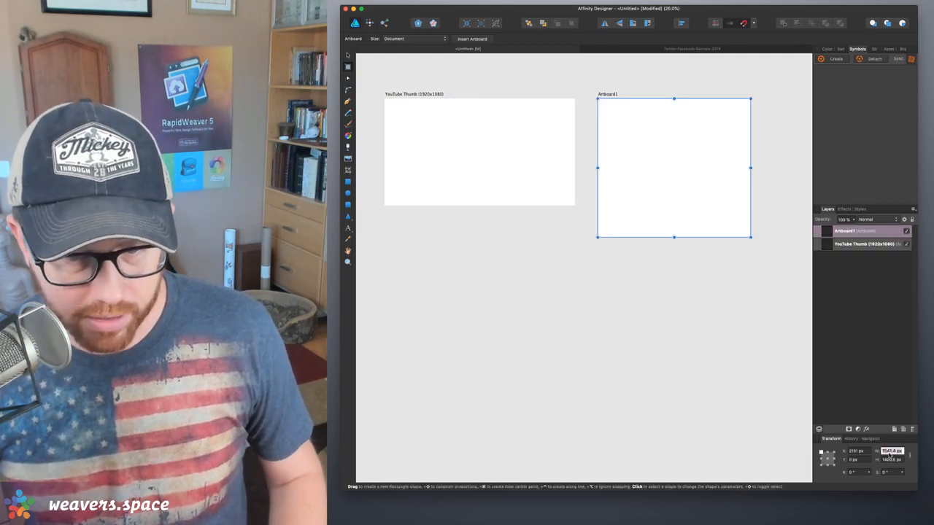
pyautogui.write('1200')
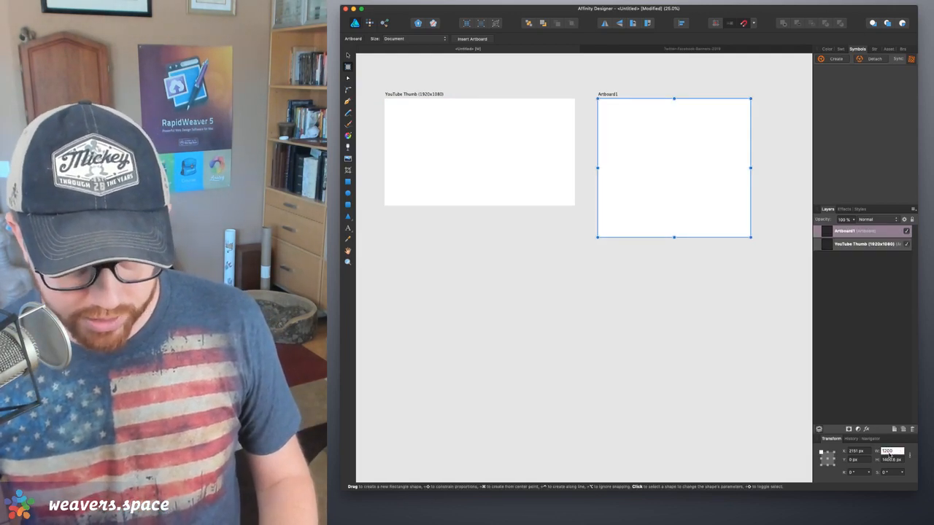
pyautogui.click(890, 472)
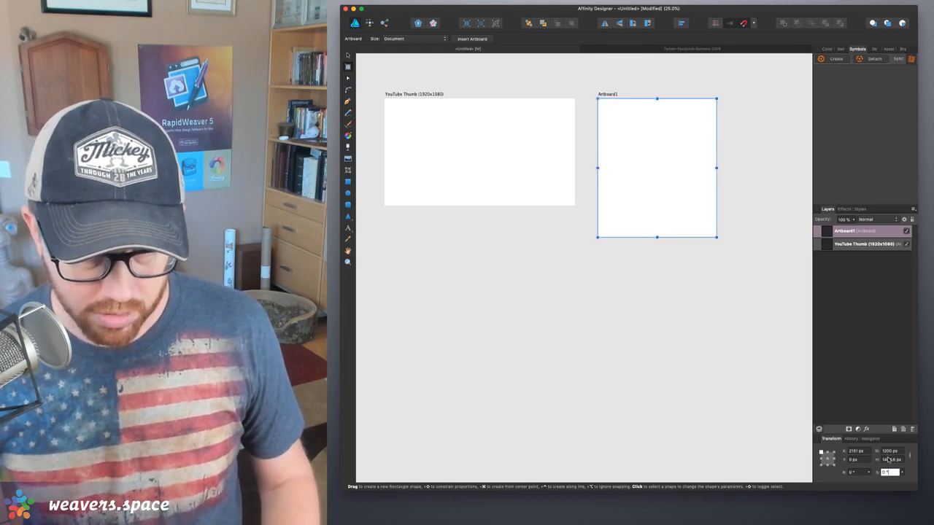
pyautogui.click(889, 459)
pyautogui.write('1200')
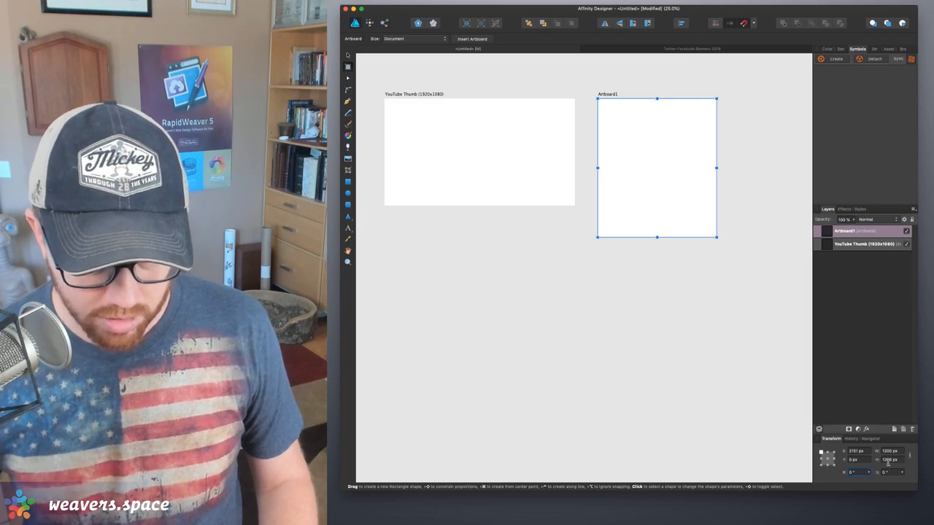
pyautogui.press('Return')
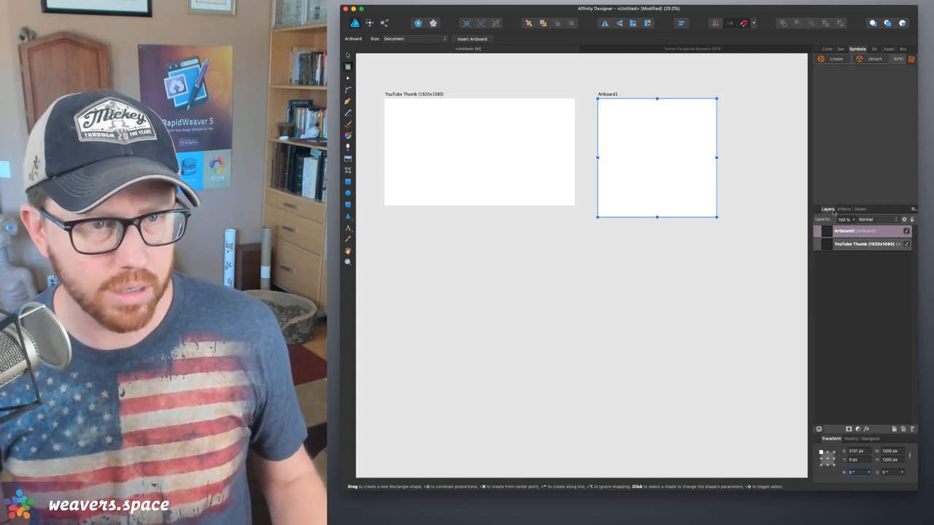
# Rename the square artboard as "Instagram (1200x1200)"
pyautogui.doubleClick(850, 231)
pyautogui.write('Instagram ')
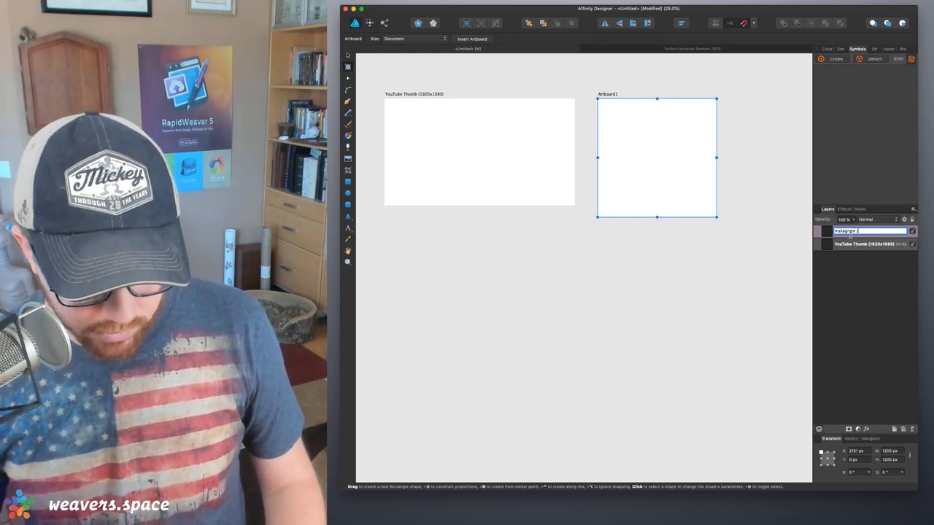
pyautogui.write('(1200x1200')
pyautogui.press('Return')
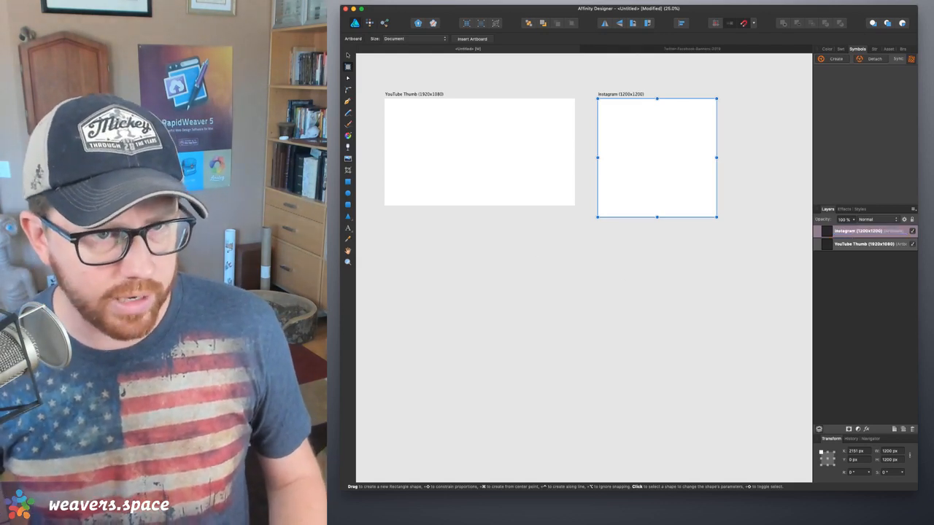
# Switch to the RelayThat window in Google Chrome and open the favorite Wide Post layout to check its dimensions
pyautogui.hotkey('ctrl', 'Up')
pyautogui.click(733, 168)
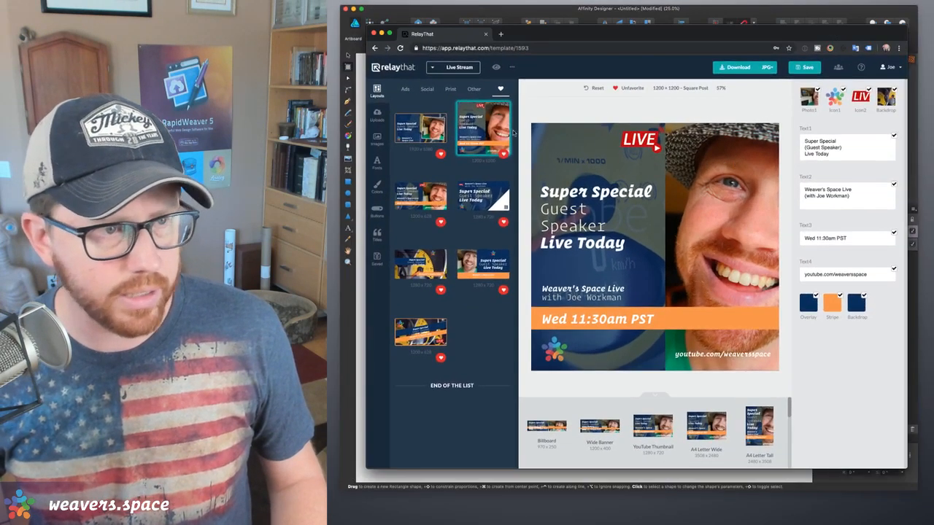
pyautogui.click(420, 195)
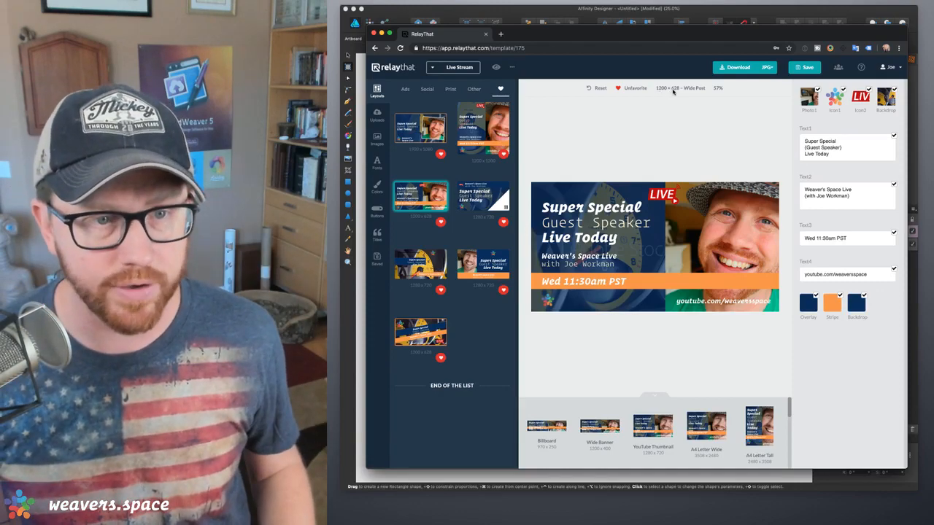
# Return to Affinity Designer and draw a wide artboard below the YouTube Thumb artboard
pyautogui.hotkey('ctrl', 'Up')
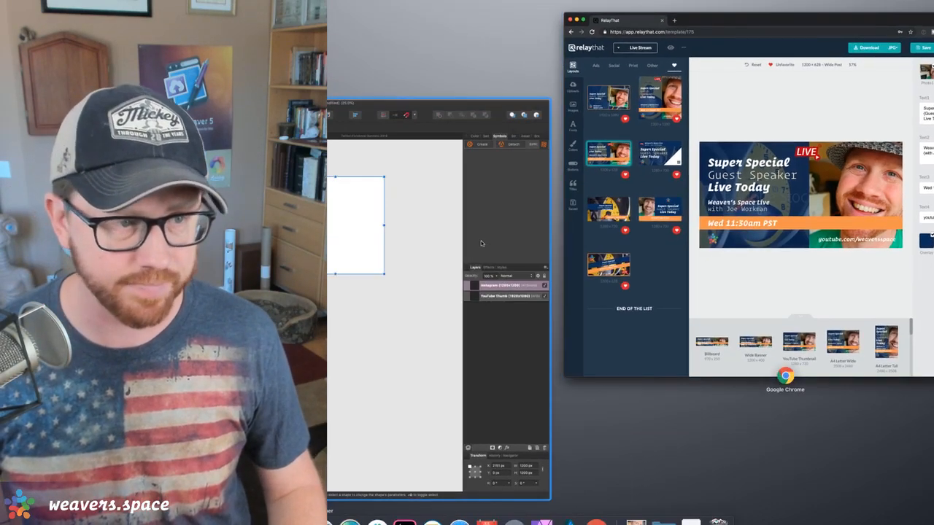
pyautogui.click(481, 243)
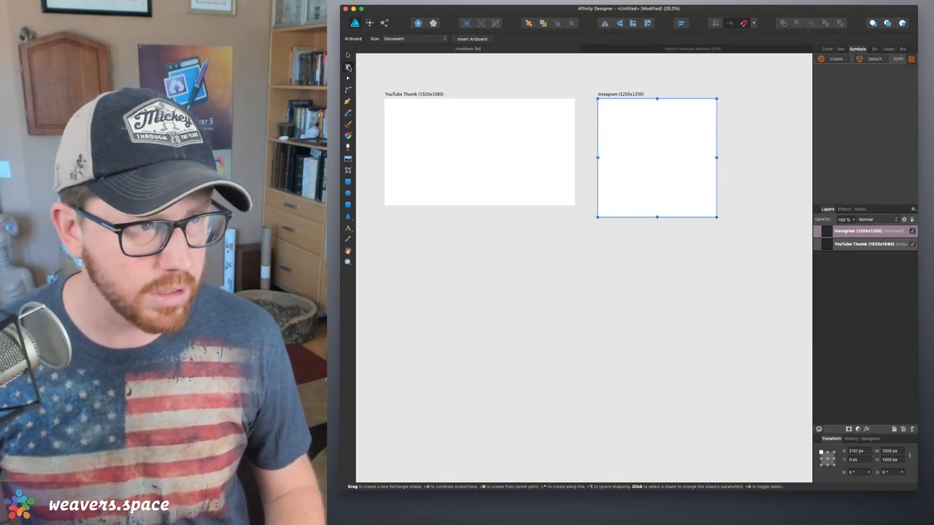
pyautogui.moveTo(405, 244); pyautogui.dragTo(591, 357)
# Set the lower artboard's size to 1200 px wide and 628 px high
pyautogui.click(892, 452)
pyautogui.write('1200')
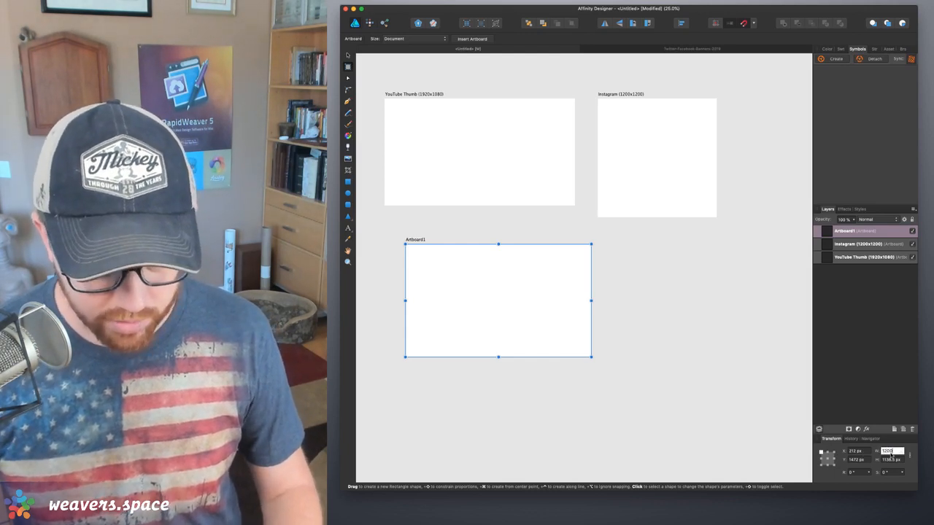
pyautogui.press('Return')
pyautogui.write('6')
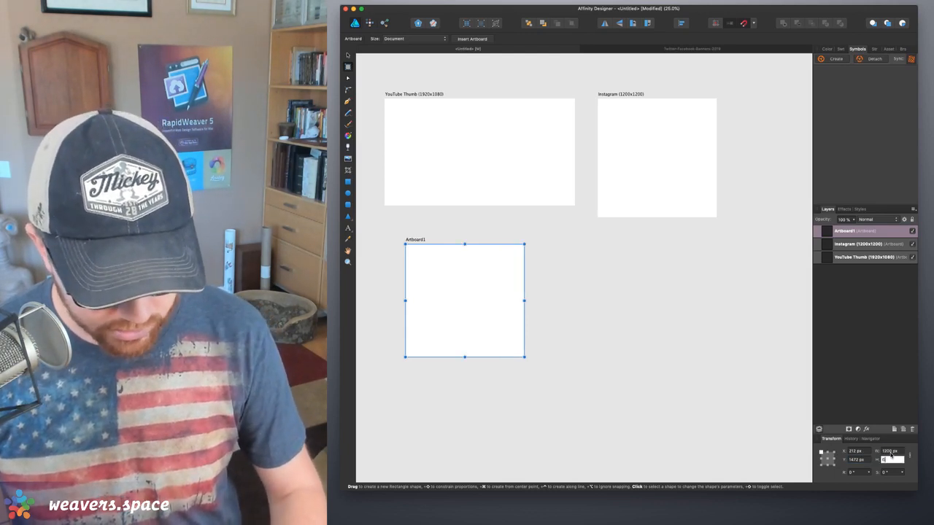
pyautogui.write('28')
pyautogui.press('Return')
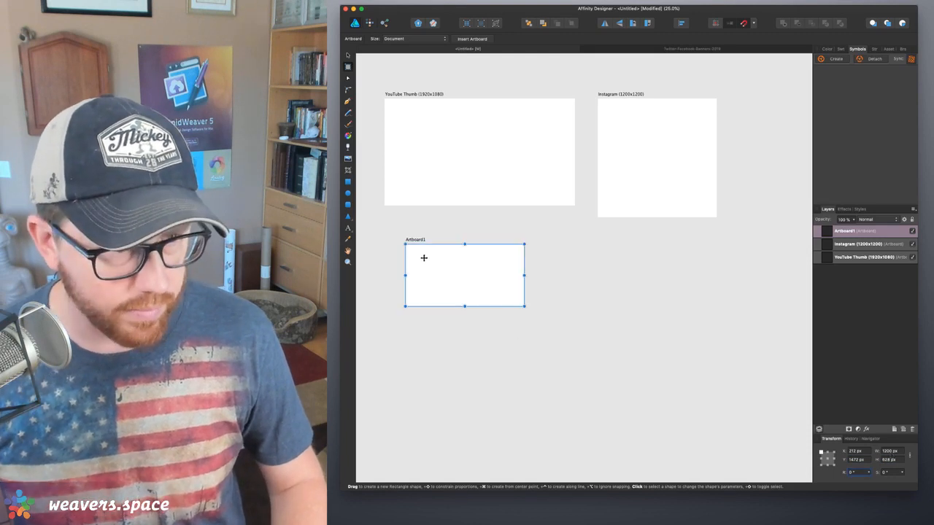
# Rename the lower artboard as "FB & Twitter (1200x628)"
pyautogui.doubleClick(846, 231)
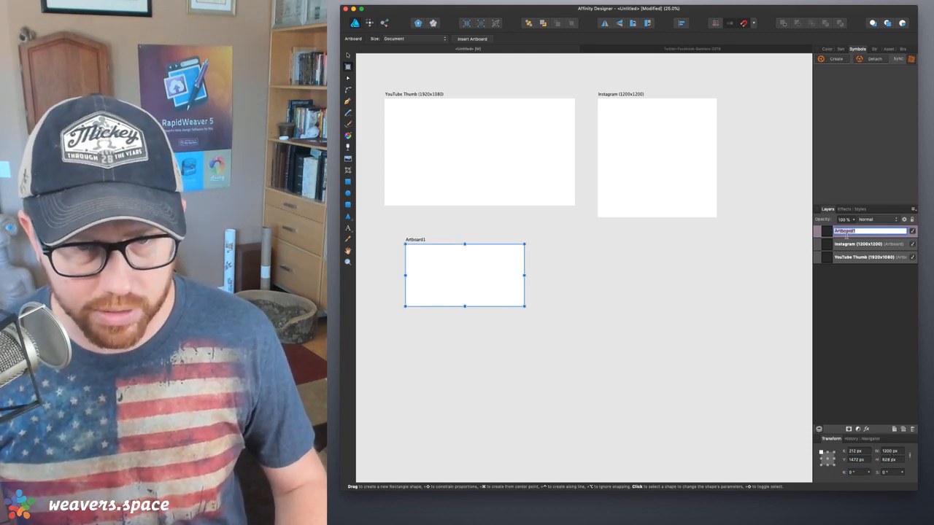
pyautogui.write('Faceb')
pyautogui.press('BackSpace')
pyautogui.press('BackSpace')
pyautogui.press('BackSpace')
pyautogui.press('BackSpace')
pyautogui.write('B &')
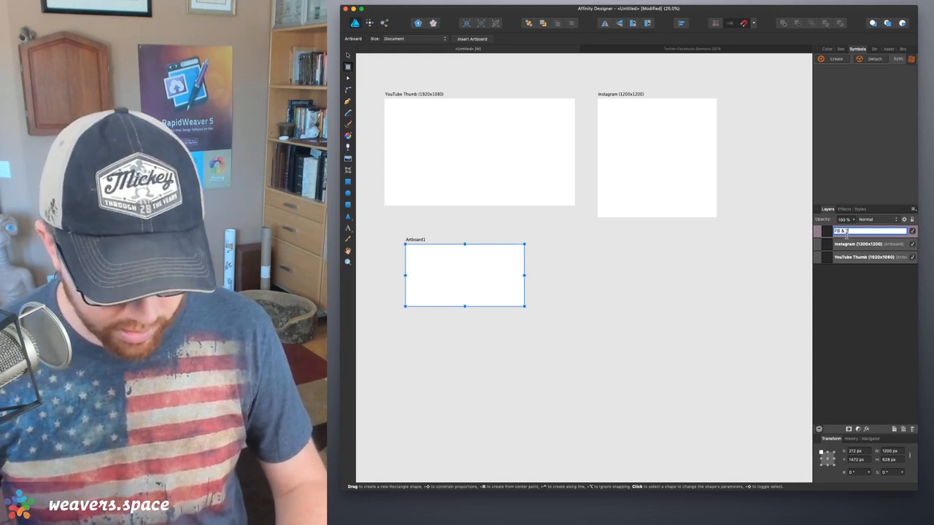
pyautogui.write(' Twitter')
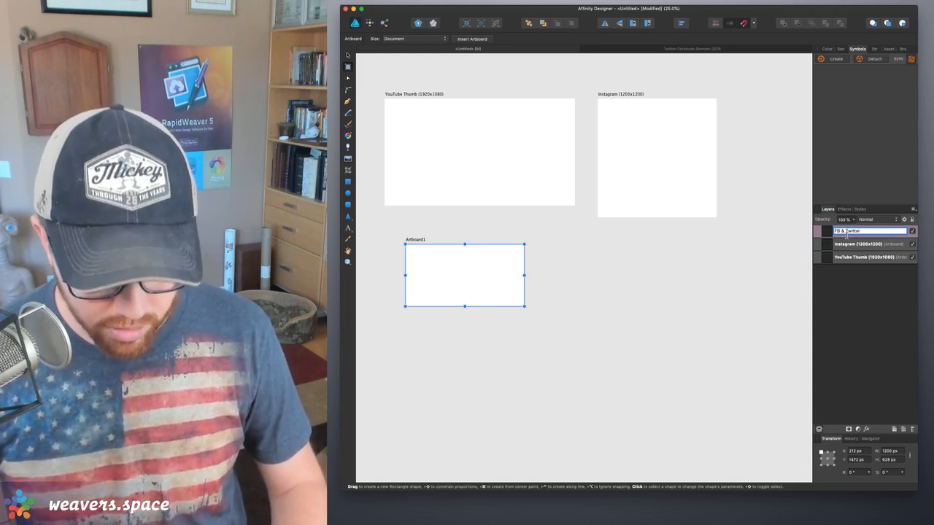
pyautogui.write(' (1200x628')
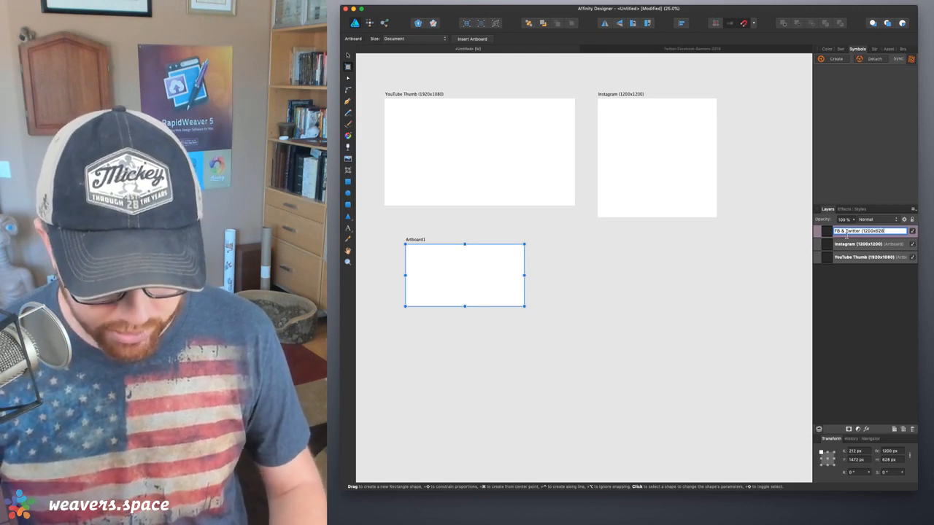
pyautogui.write(')')
pyautogui.press('Return')
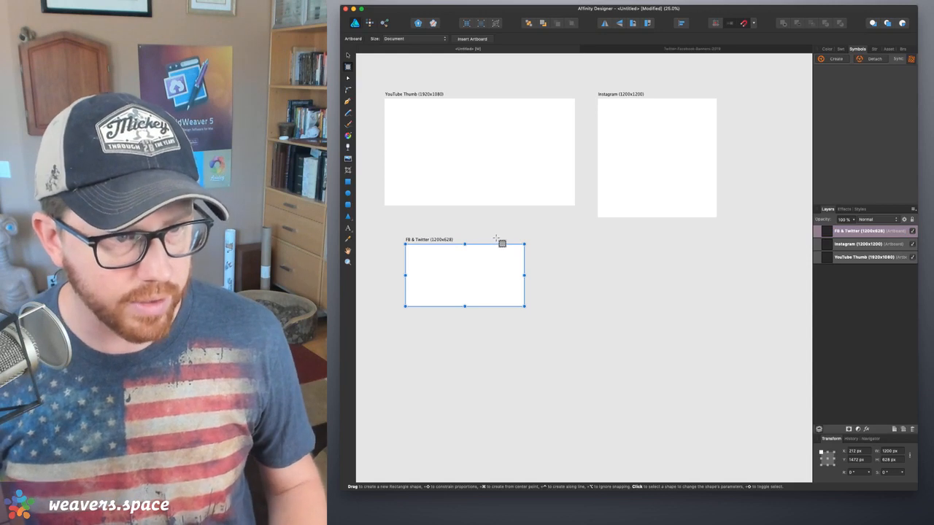
# Move the FB & Twitter artboard slightly up and to the left, closer beneath the YouTube Thumb artboard
pyautogui.click(348, 54)
pyautogui.moveTo(492, 265)
pyautogui.mouseDown()
pyautogui.moveTo(475, 244)
pyautogui.moveTo(479, 259)
pyautogui.mouseUp()
pyautogui.click(664, 137)
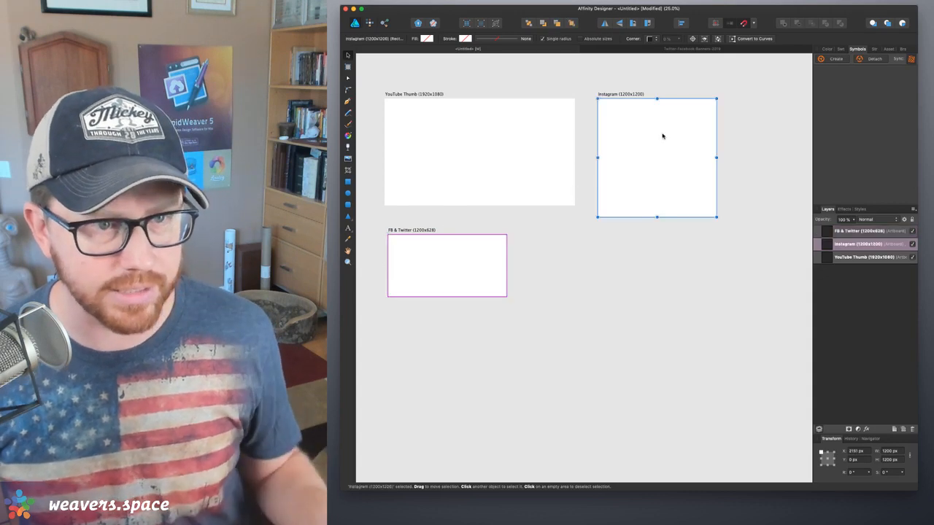
pyautogui.click(494, 188)
pyautogui.click(484, 260)
pyautogui.click(488, 188)
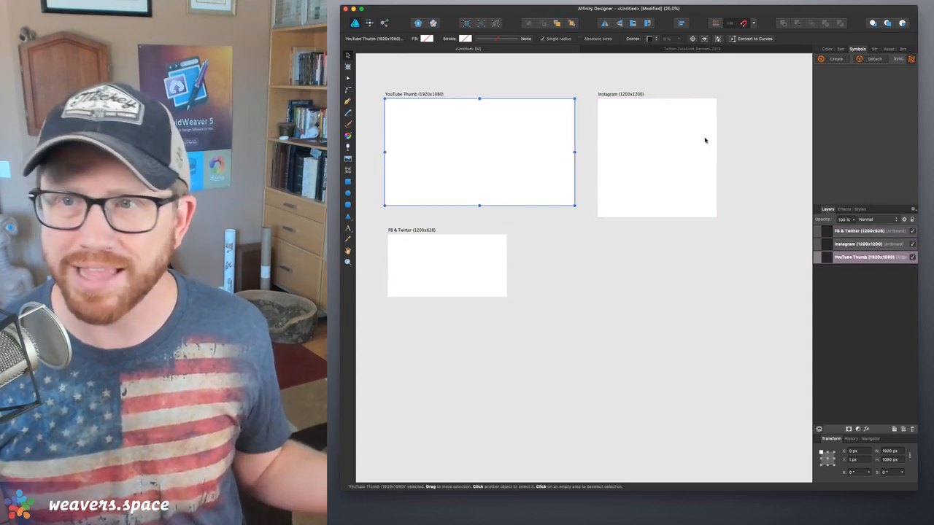
pyautogui.click(493, 251)
pyautogui.click(489, 135)
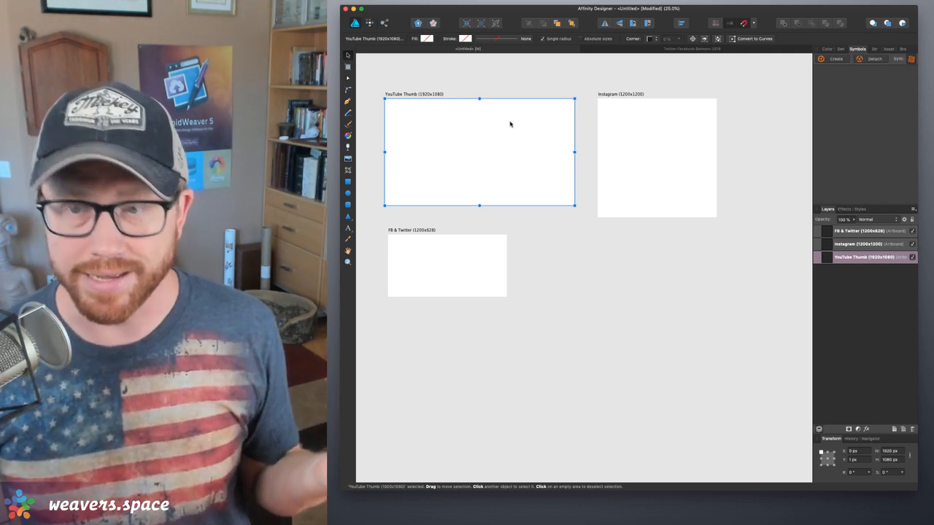
# Bring up the RelayThat window in Google Chrome and minimize it to return to the Affinity Designer artboards
pyautogui.moveTo(636, 523)
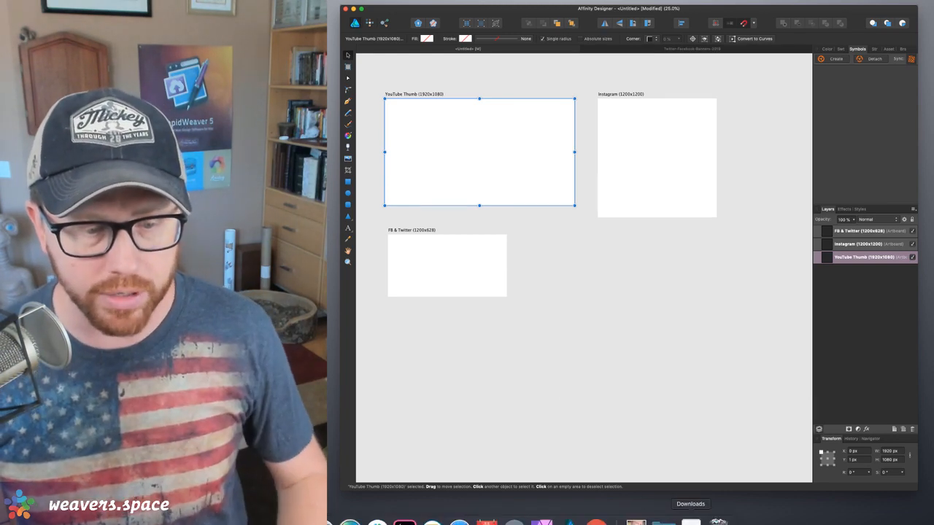
pyautogui.click(596, 519)
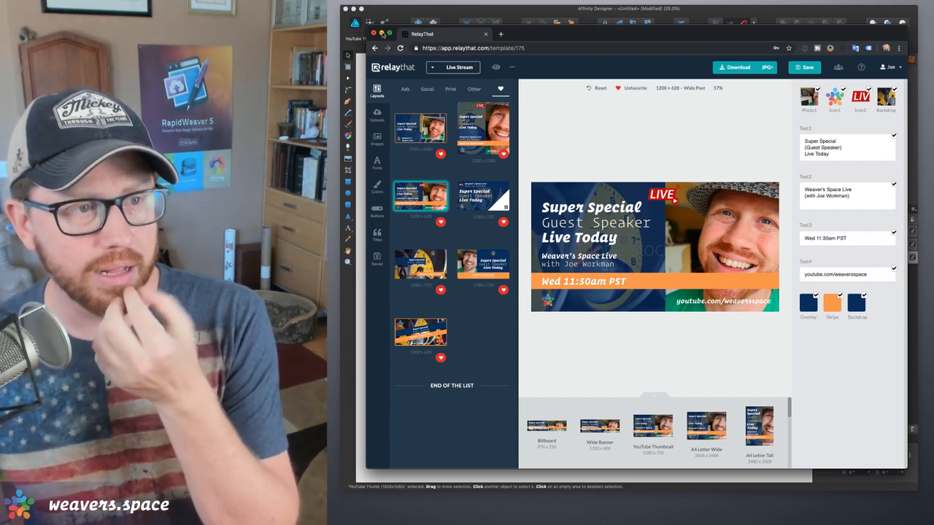
pyautogui.click(382, 34)
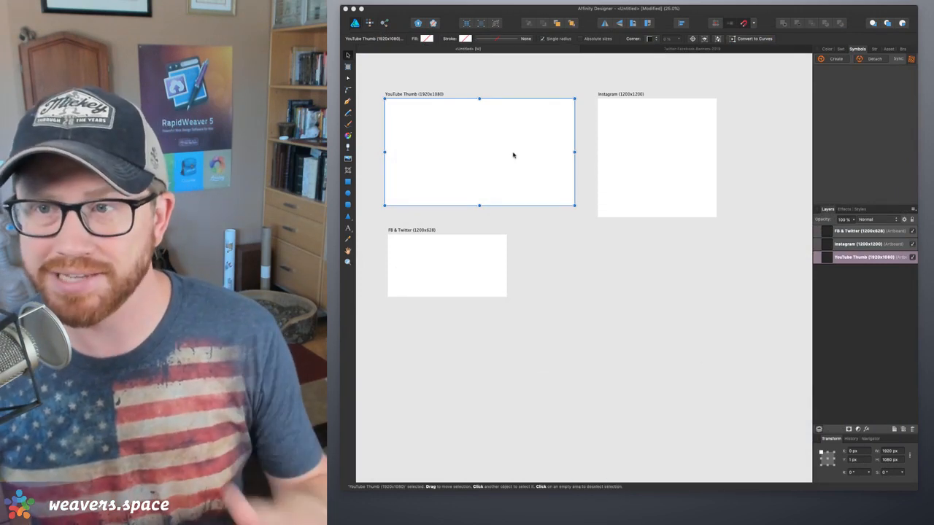
pyautogui.moveTo(690, 522)
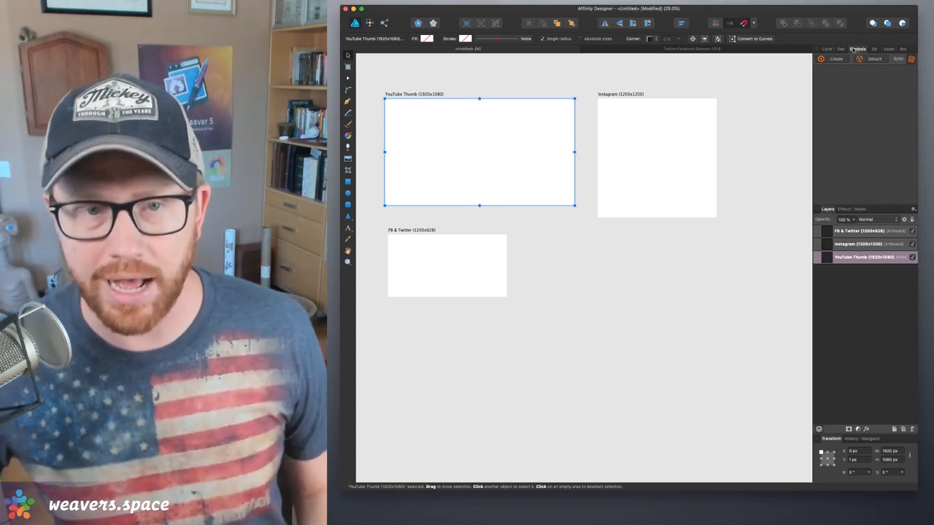
# Detach the Symbols and Assets panels from the studio and close both
pyautogui.click(827, 49)
pyautogui.click(858, 50)
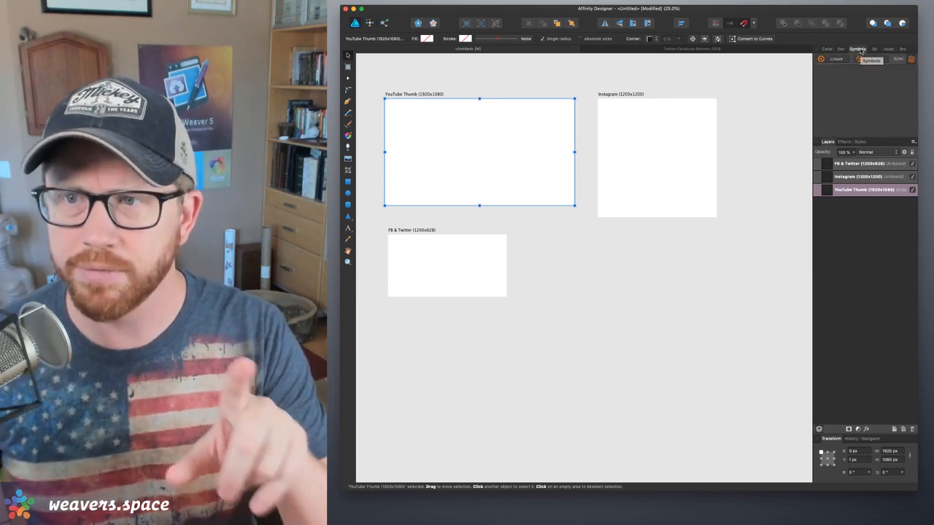
pyautogui.moveTo(860, 51); pyautogui.dragTo(865, 113)
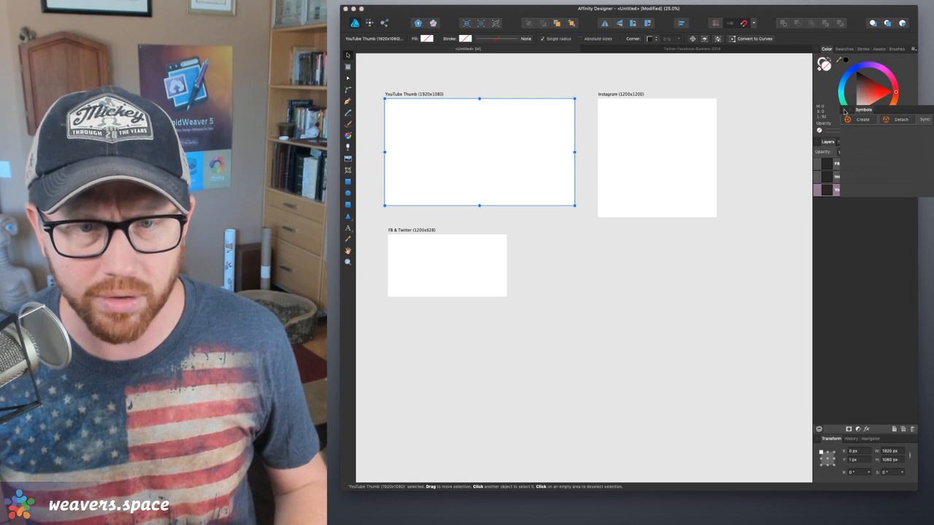
pyautogui.click(844, 110)
pyautogui.moveTo(880, 49); pyautogui.dragTo(867, 77)
pyautogui.click(867, 77)
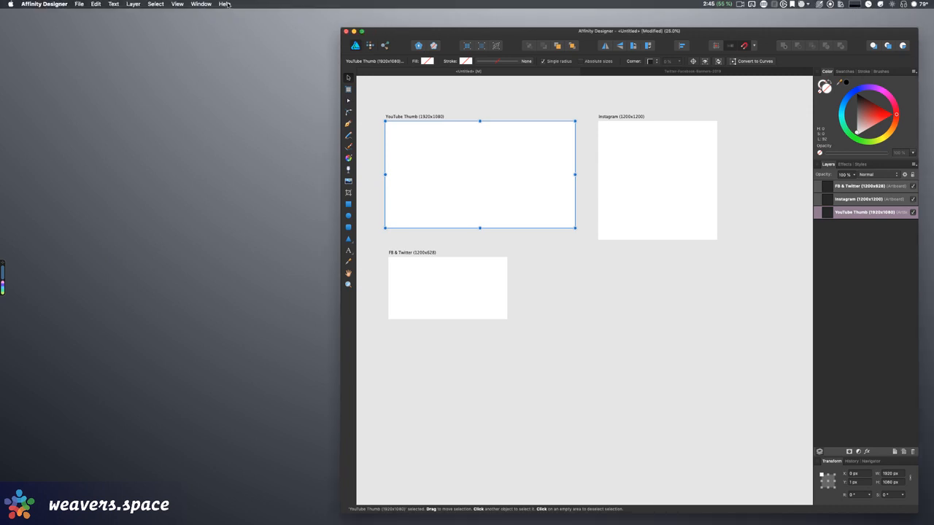
# Find the Symbols panel with a help search for "symbols", show it, and dock it in the Color panel group
pyautogui.click(224, 4)
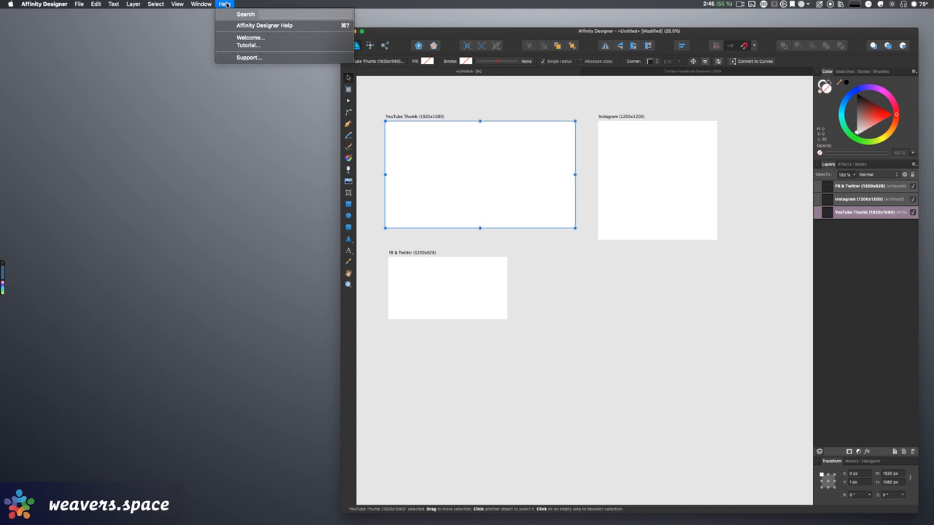
pyautogui.click(227, 4)
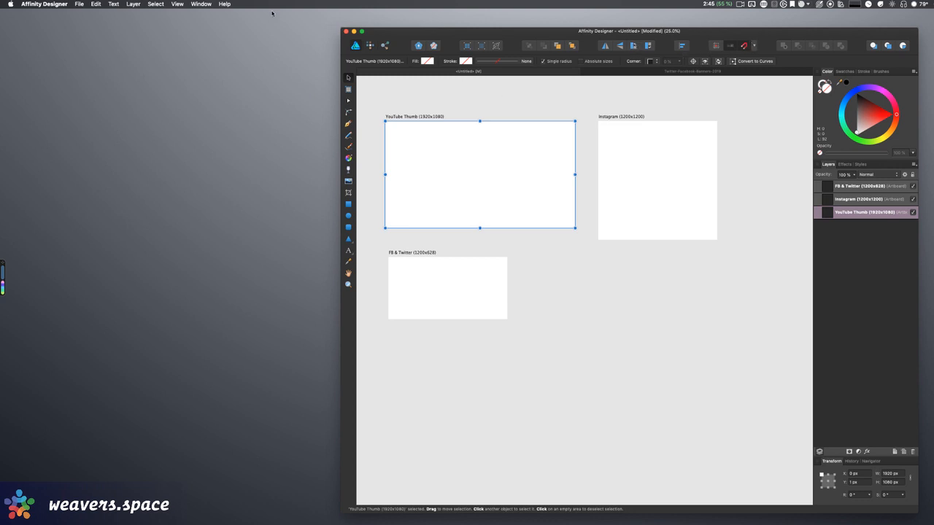
pyautogui.click(230, 3)
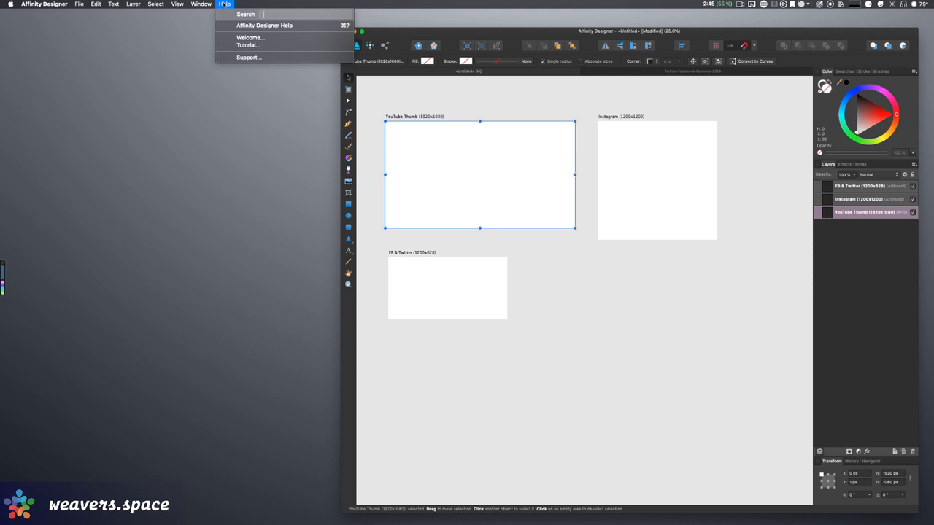
pyautogui.write('symbols')
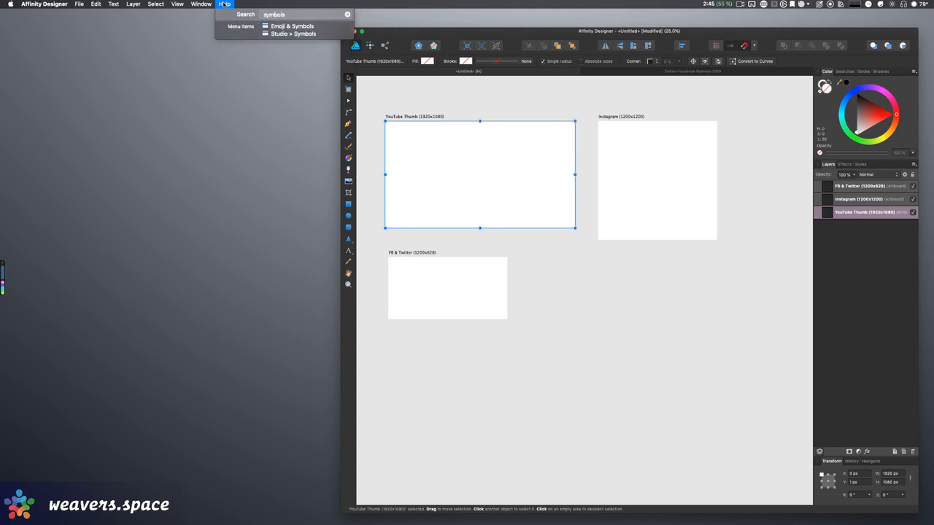
pyautogui.moveTo(293, 34)
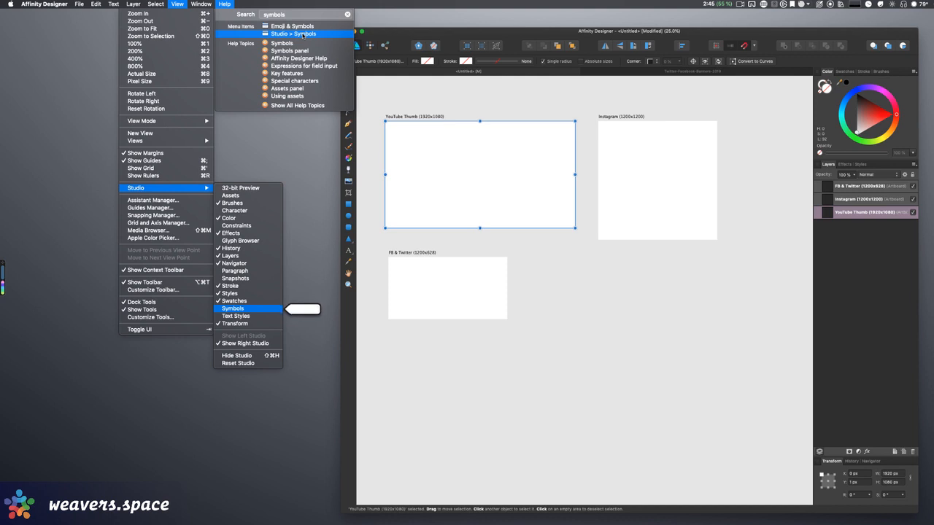
pyautogui.click(303, 34)
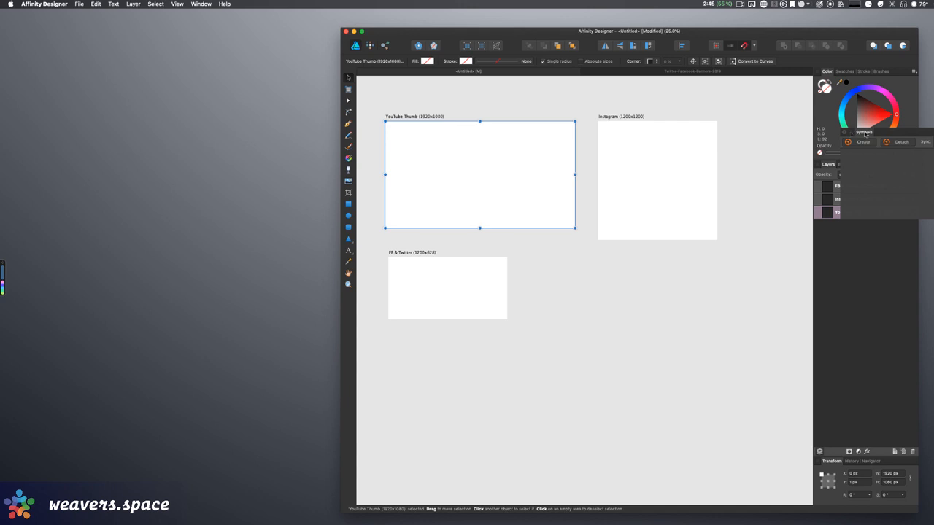
pyautogui.moveTo(904, 134); pyautogui.dragTo(868, 226)
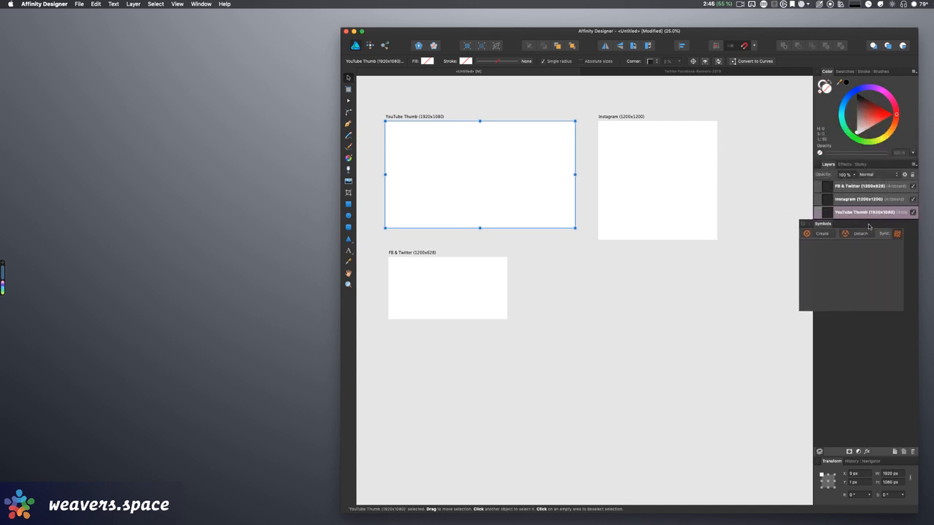
pyautogui.moveTo(827, 225); pyautogui.dragTo(885, 74)
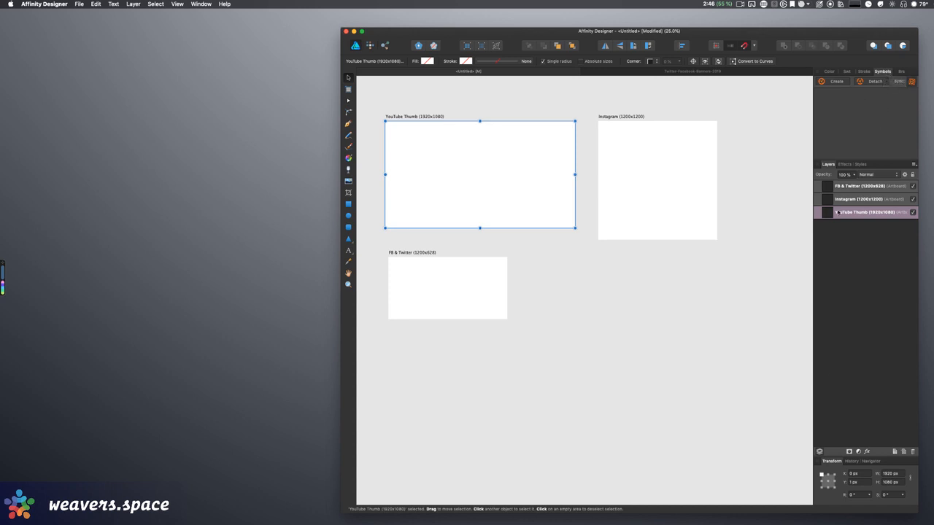
# Place goldengate.jpg from the Placeholder Images folder onto the YouTube Thumb artboard
pyautogui.click(689, 524)
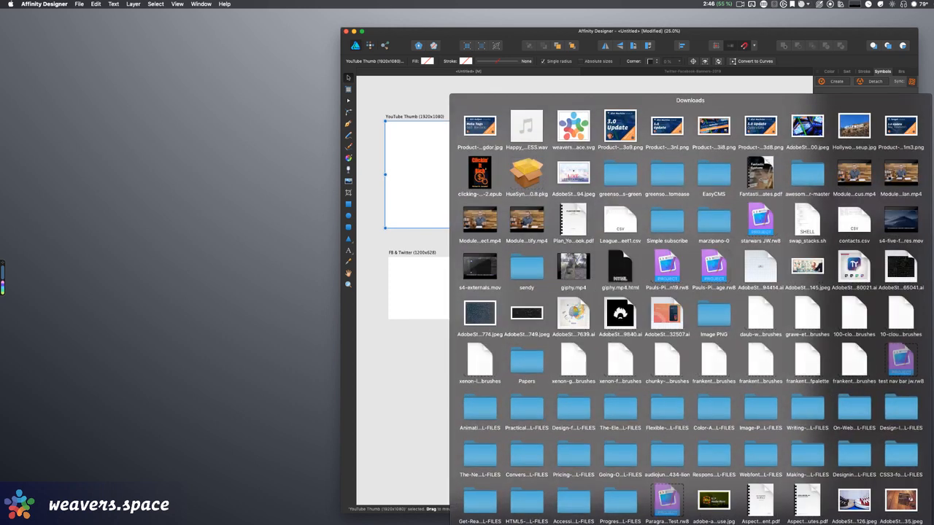
pyautogui.click(636, 524)
pyautogui.click(636, 524)
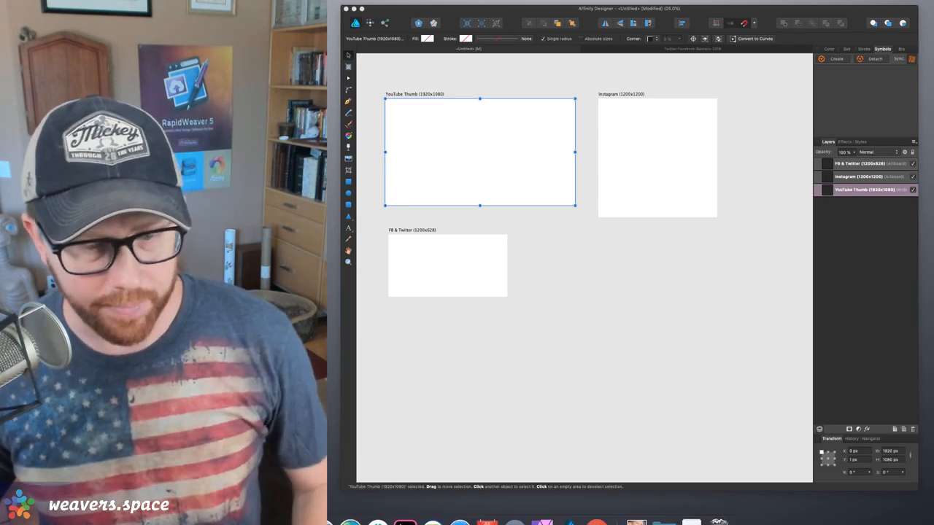
pyautogui.click(636, 521)
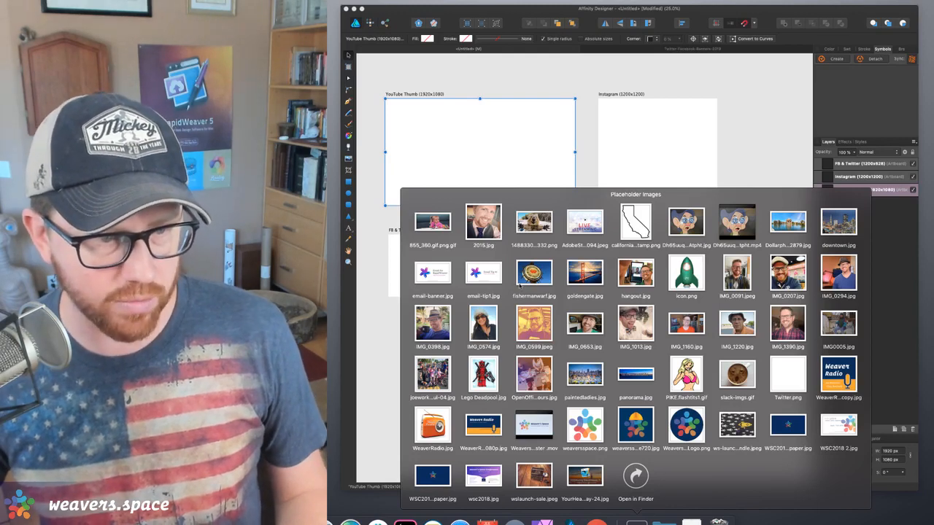
pyautogui.moveTo(584, 272); pyautogui.dragTo(467, 142)
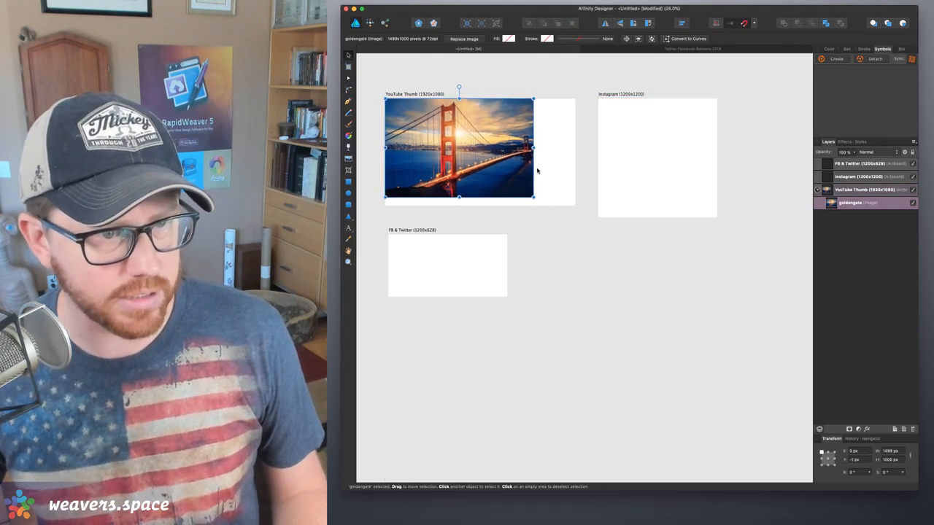
# Scale the goldengate image proportionally to about 1620 x 1081 px to fill the YouTube Thumb artboard's height, and create a symbol from it
pyautogui.moveTo(533, 198); pyautogui.dragTo(536, 217)
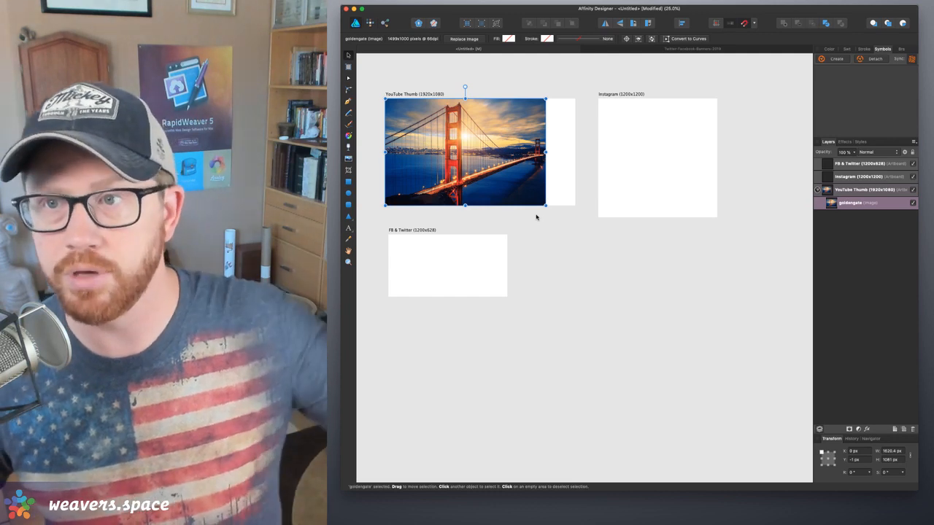
pyautogui.moveTo(514, 155); pyautogui.dragTo(514, 154)
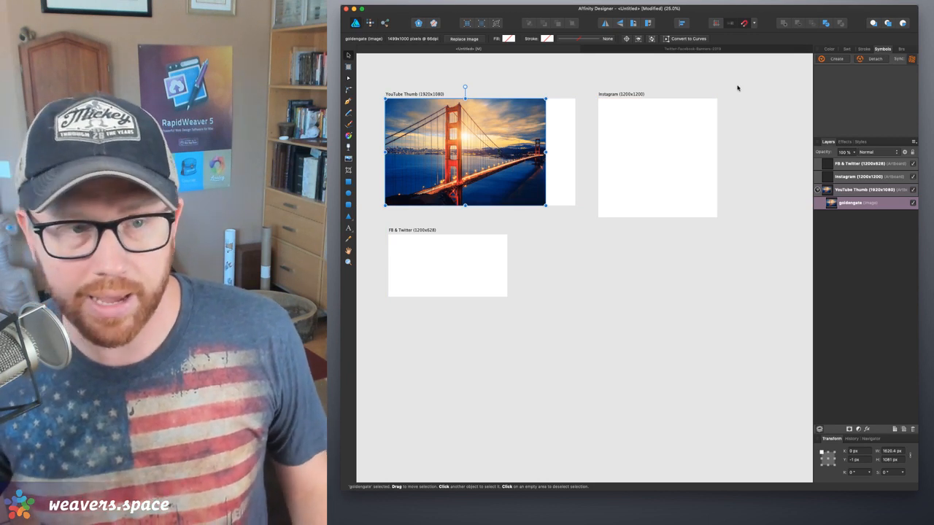
pyautogui.click(833, 60)
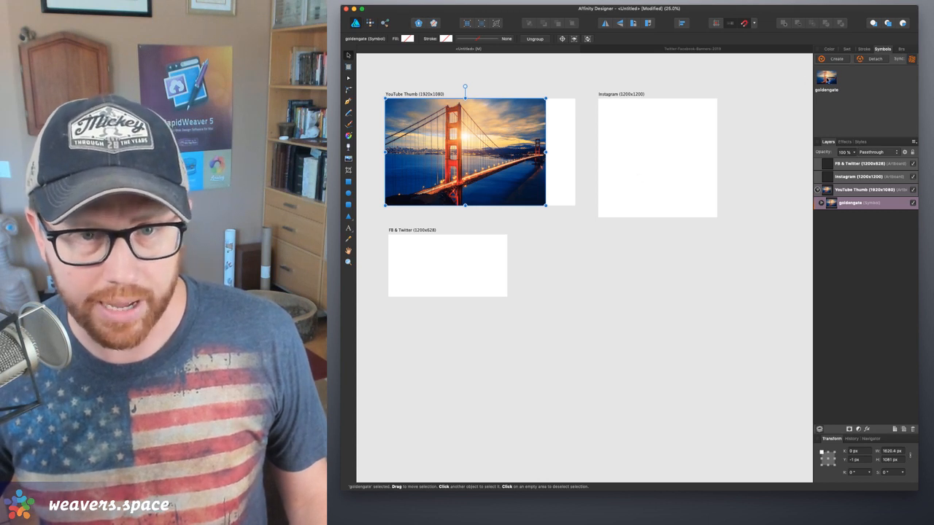
# Place the goldengate symbol on the Instagram artboard scaled to 1200 px wide, and on the FB & Twitter artboard scaled to 628 px high
pyautogui.moveTo(826, 79); pyautogui.dragTo(682, 159)
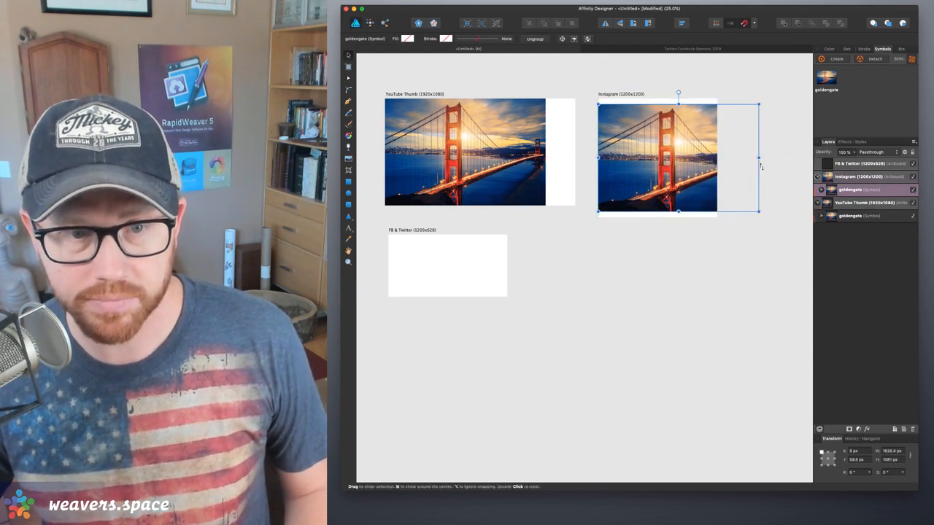
pyautogui.moveTo(759, 159); pyautogui.dragTo(677, 137)
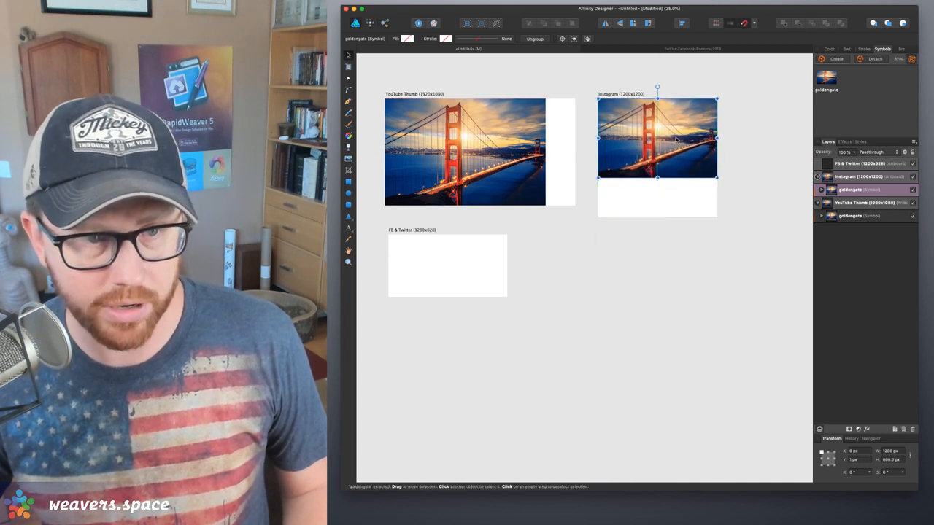
pyautogui.moveTo(823, 76); pyautogui.dragTo(461, 275)
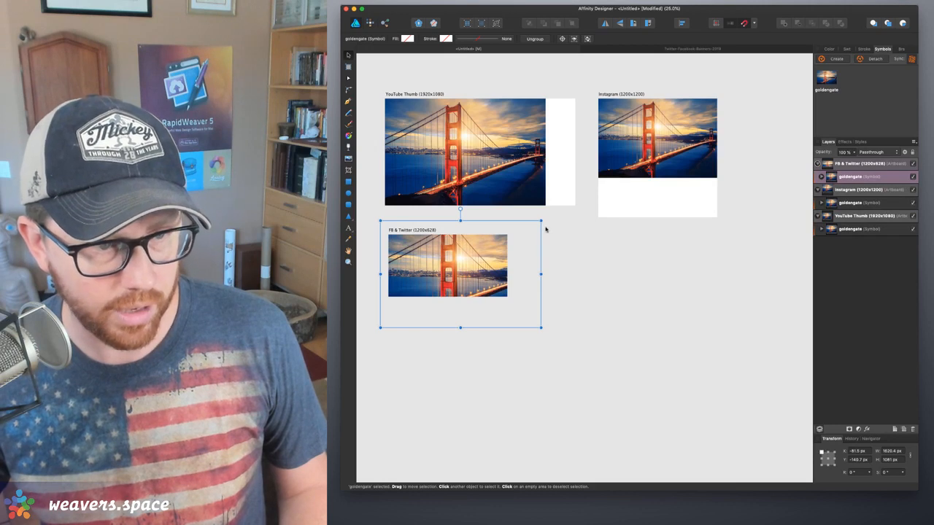
pyautogui.moveTo(540, 220); pyautogui.dragTo(444, 249)
pyautogui.moveTo(431, 293); pyautogui.dragTo(430, 296)
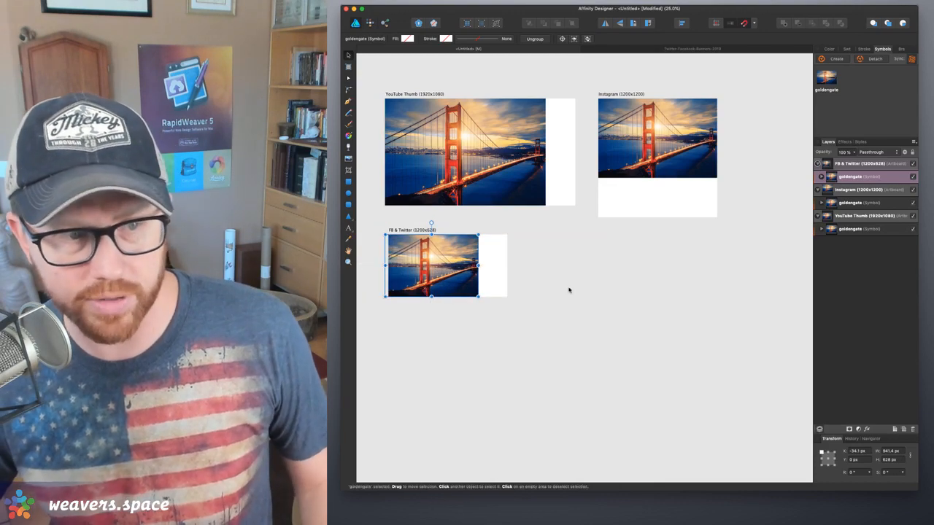
pyautogui.click(569, 290)
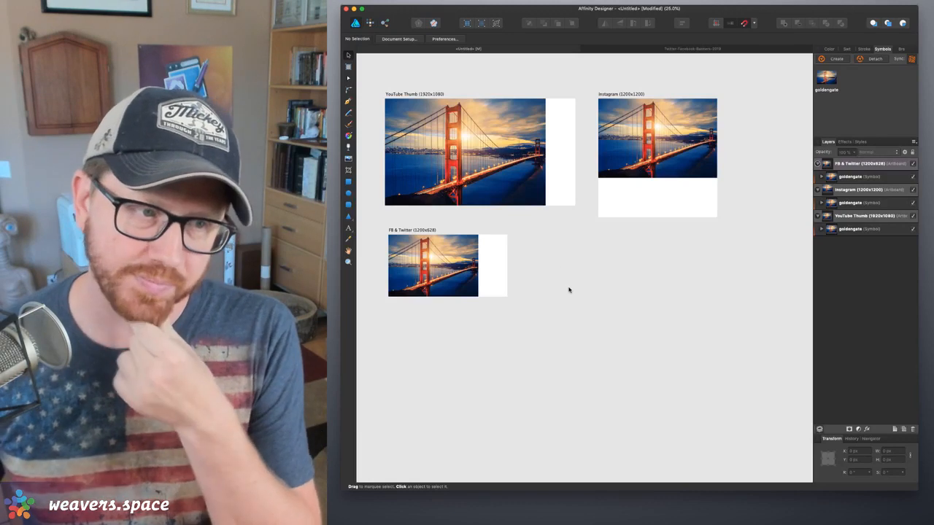
pyautogui.click(478, 142)
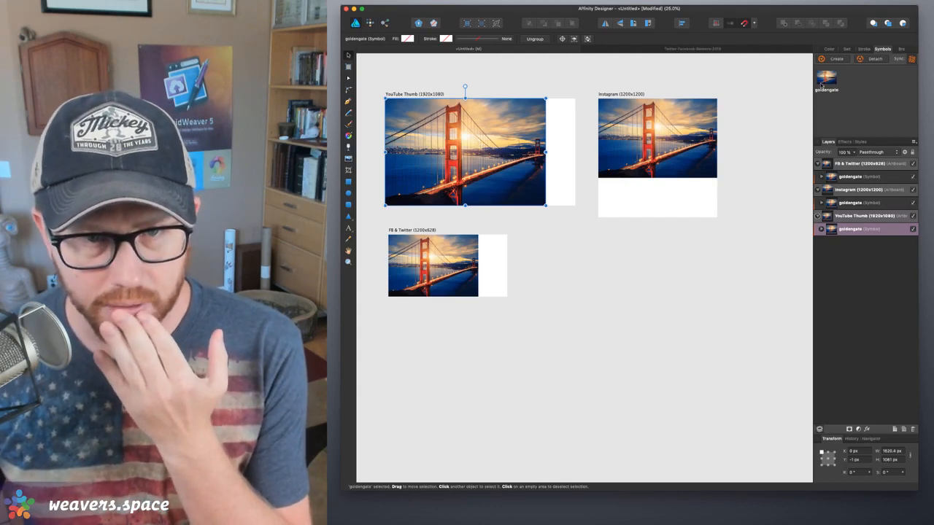
pyautogui.click(691, 150)
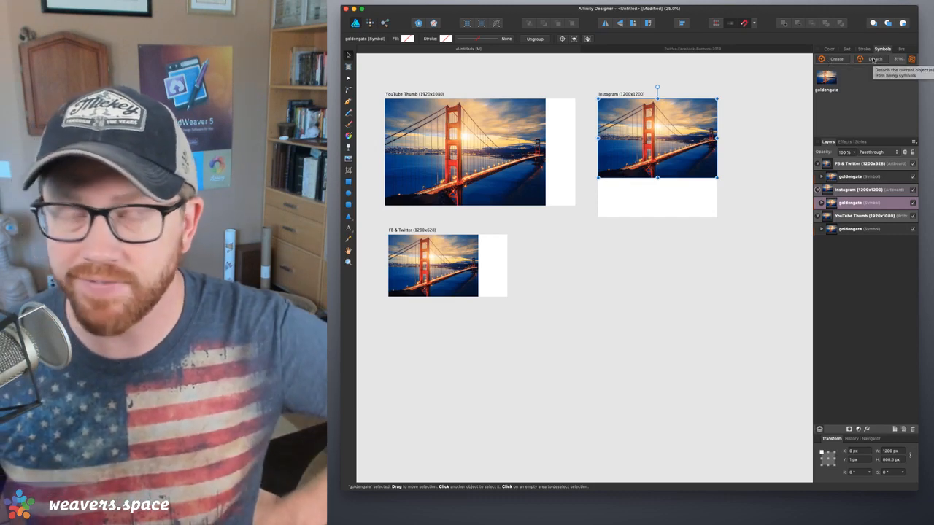
pyautogui.moveTo(661, 123); pyautogui.dragTo(661, 123)
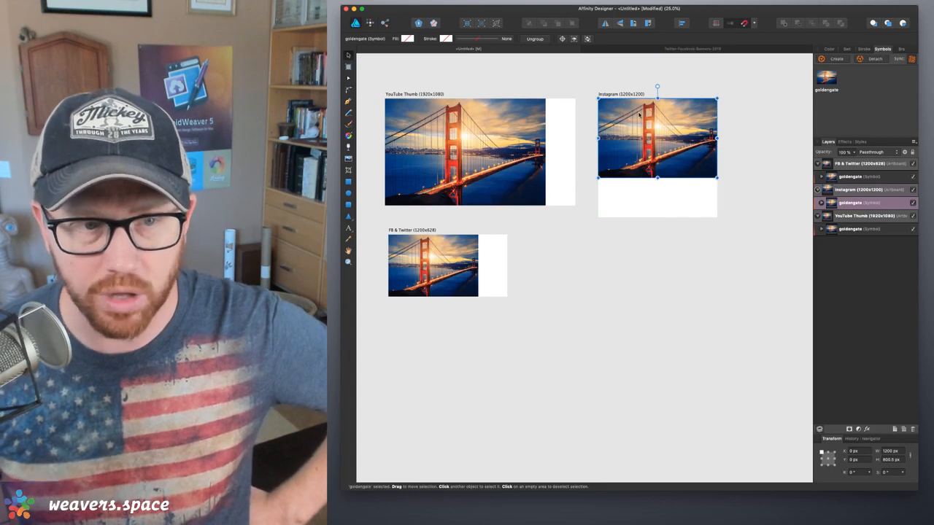
pyautogui.moveTo(674, 131)
pyautogui.mouseDown()
pyautogui.moveTo(675, 141)
pyautogui.moveTo(674, 131)
pyautogui.mouseUp()
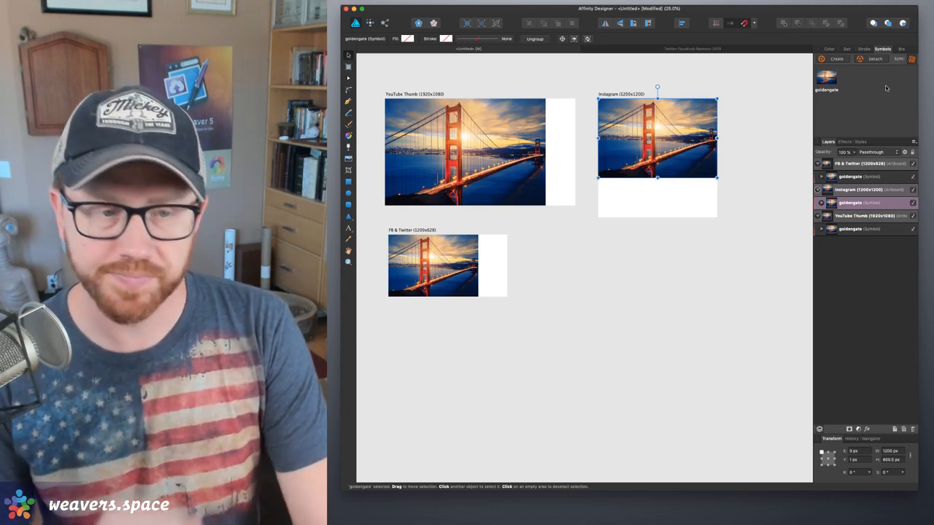
# Add the artistic text "Hello Live" at about 313 pt across the upper part of the image on the YouTube Thumb artboard
pyautogui.click(622, 203)
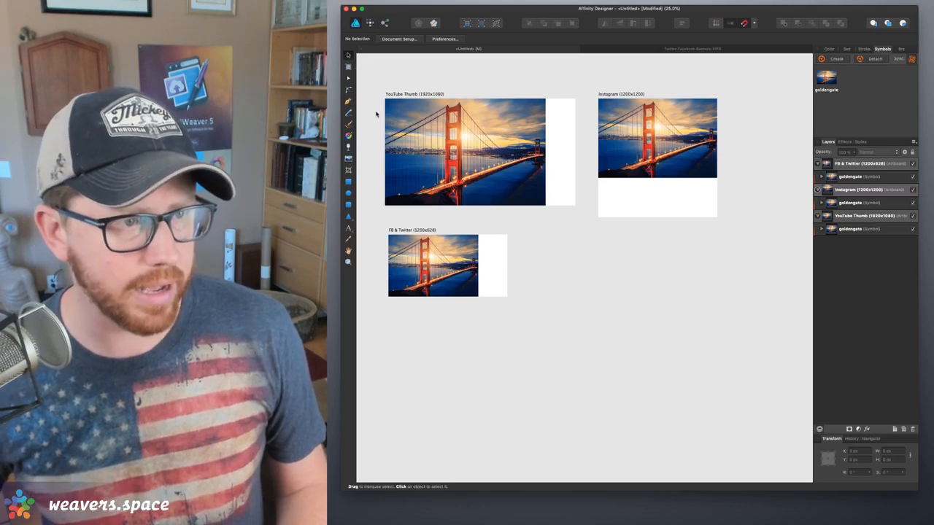
pyautogui.click(348, 227)
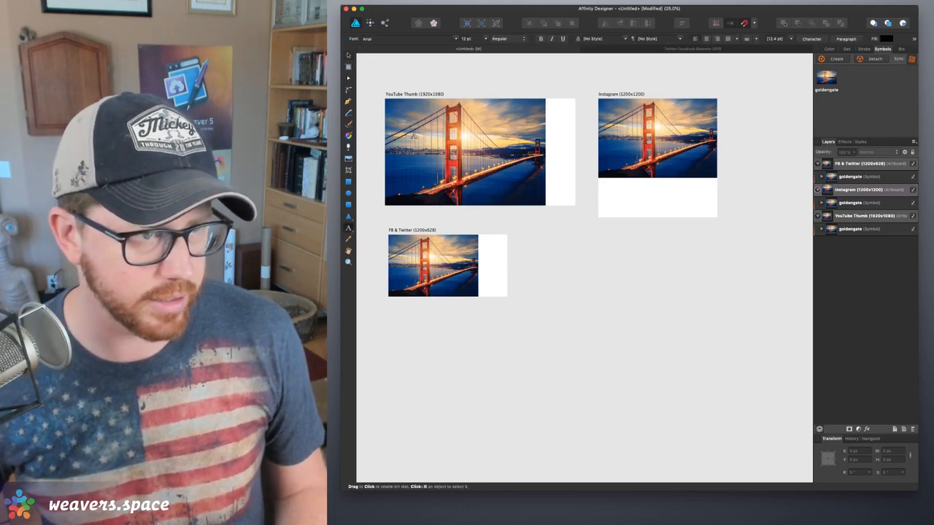
pyautogui.moveTo(417, 142)
pyautogui.mouseDown()
pyautogui.moveTo(504, 143)
pyautogui.moveTo(423, 146)
pyautogui.mouseUp()
pyautogui.write('Hello')
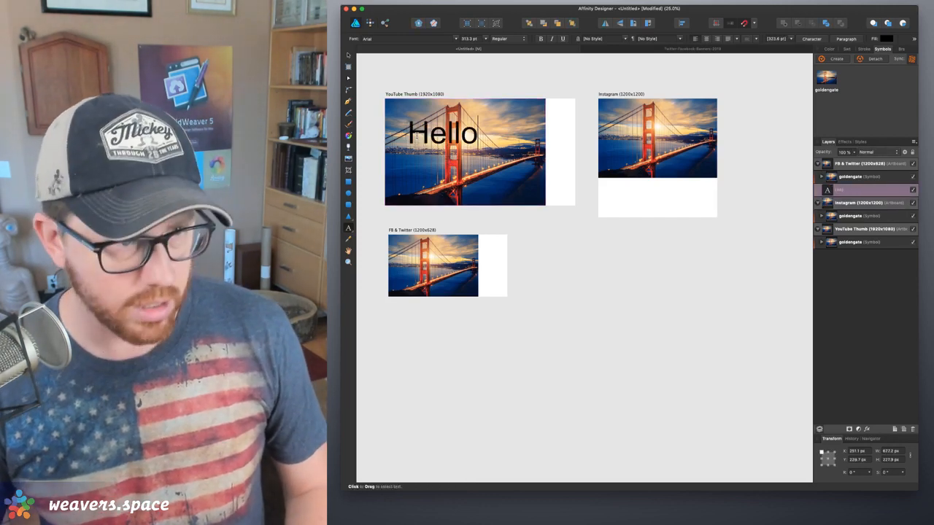
pyautogui.write(' Live')
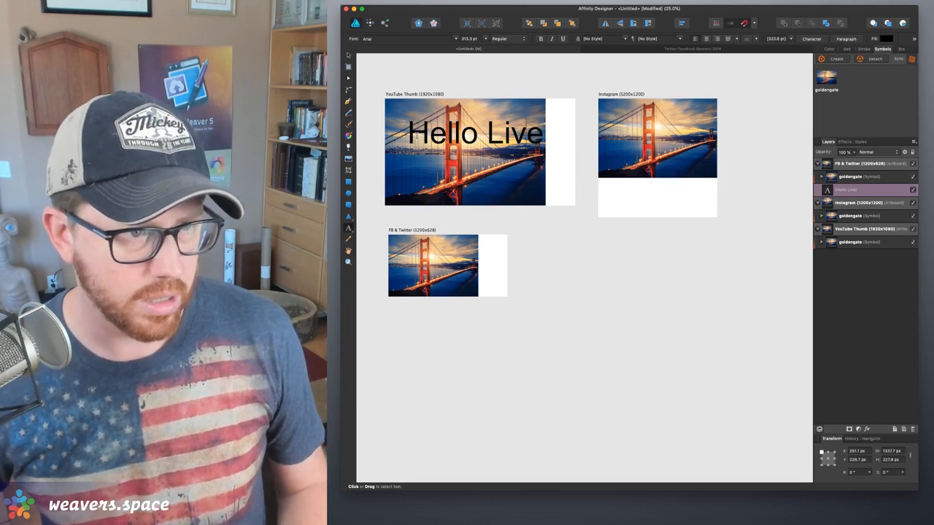
pyautogui.press('Escape')
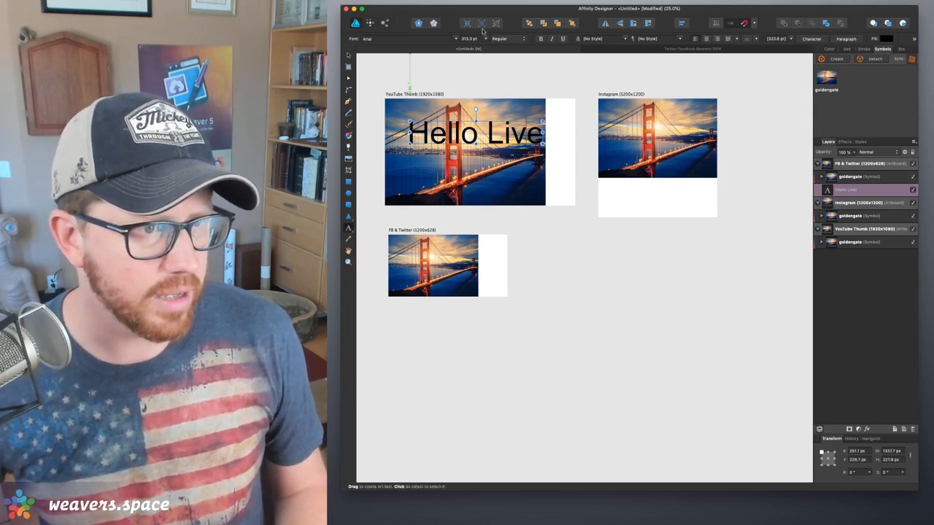
# Try to set the font of the new Hello Live text to Operator
pyautogui.click(381, 41)
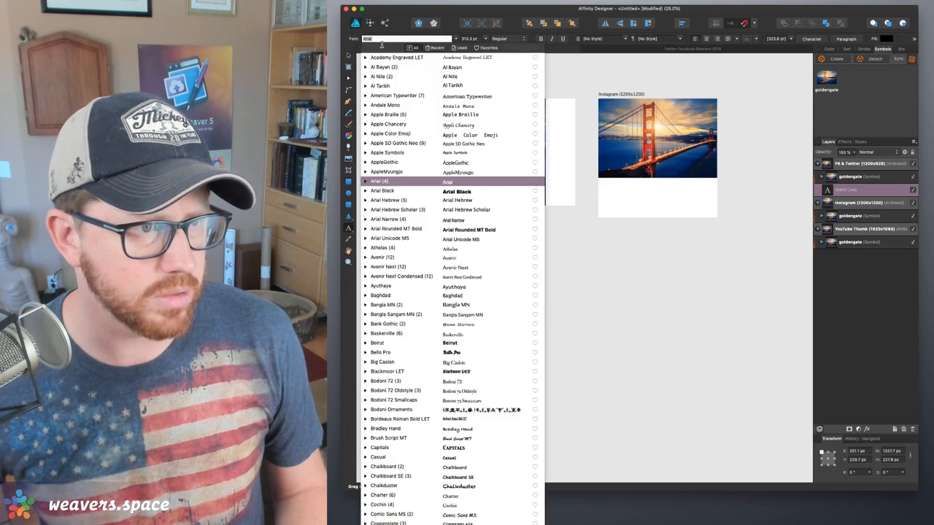
pyautogui.write('operato')
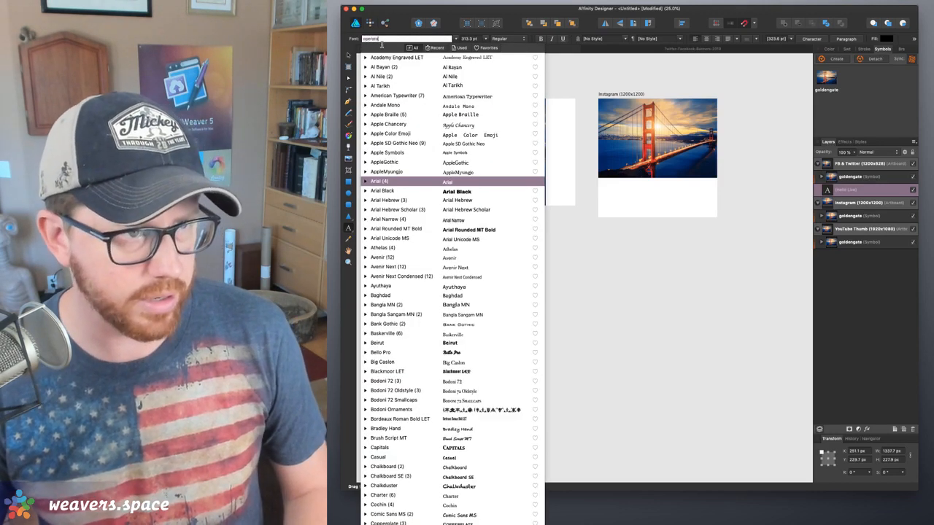
pyautogui.write('r')
pyautogui.click(382, 58)
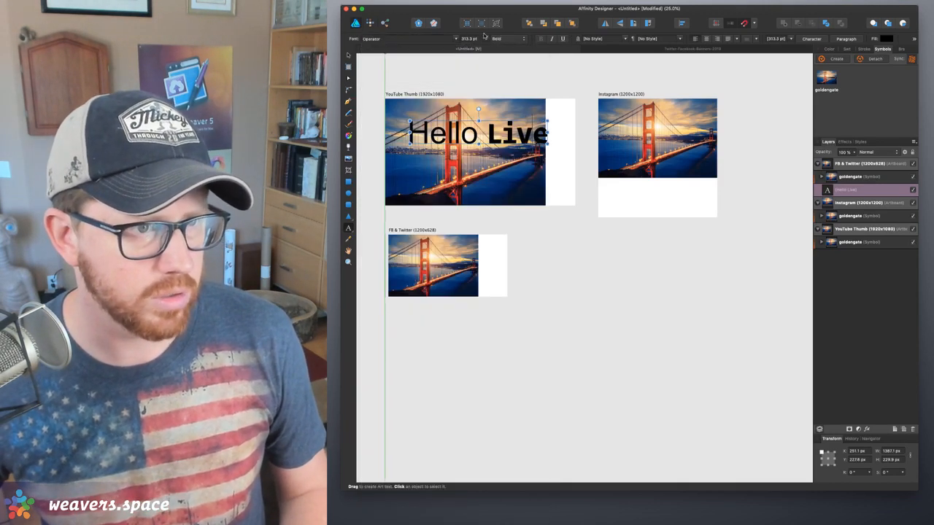
# Set the whole Hello Live text on the YouTube Thumb artboard to the Operator font in Bold Italic
pyautogui.moveTo(407, 134); pyautogui.dragTo(549, 135)
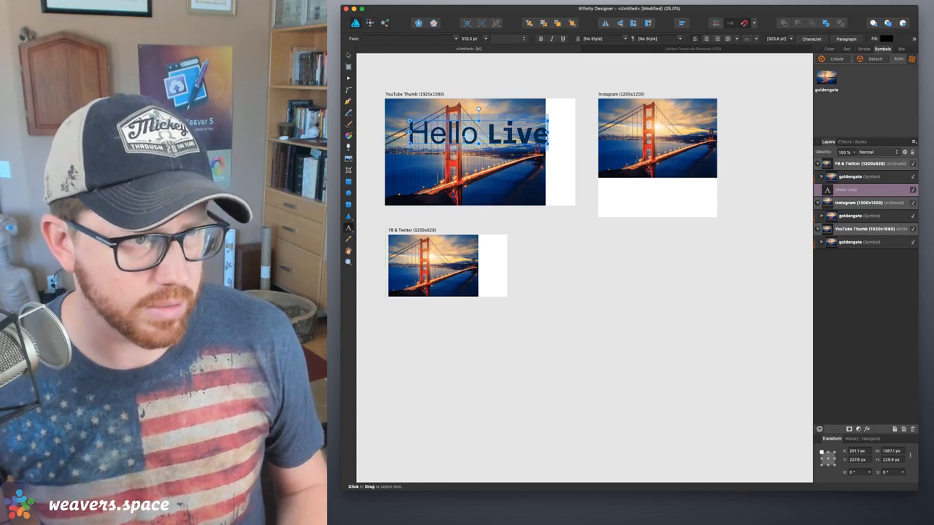
pyautogui.click(372, 39)
pyautogui.write('operator')
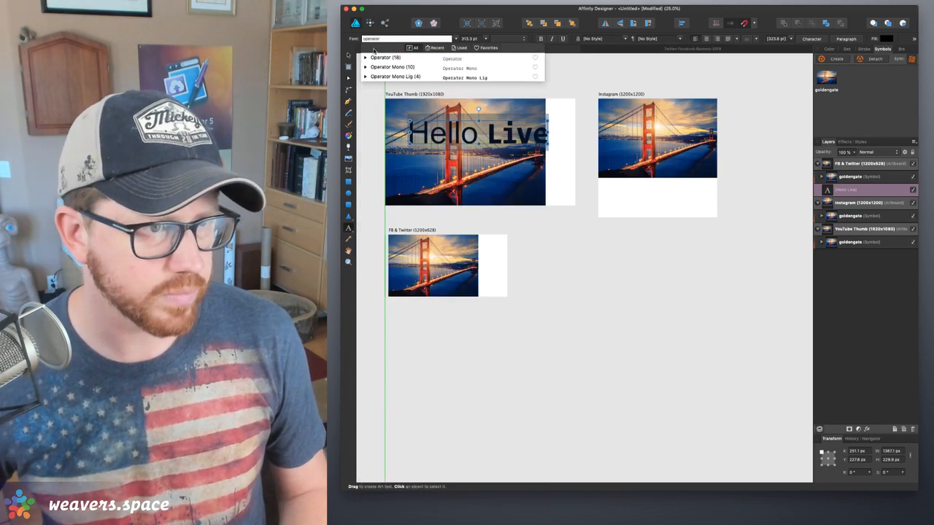
pyautogui.click(385, 56)
pyautogui.click(513, 41)
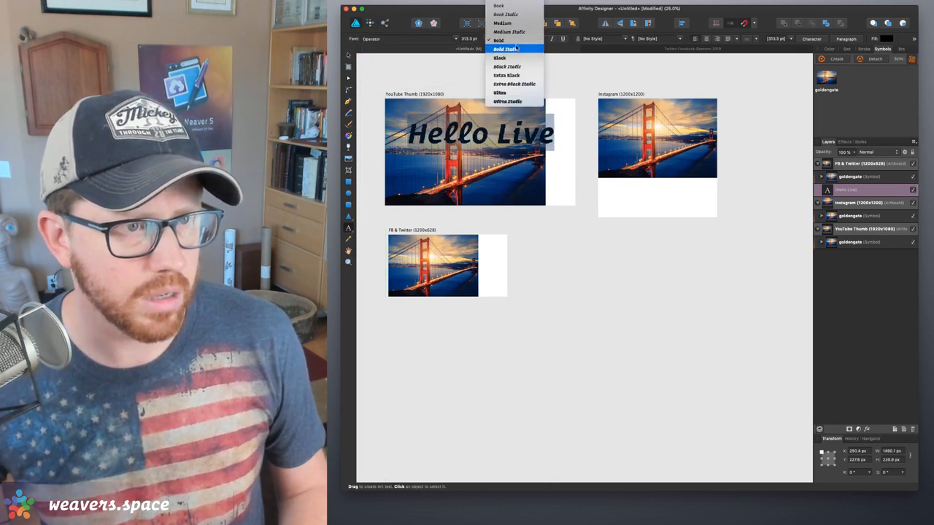
pyautogui.click(510, 49)
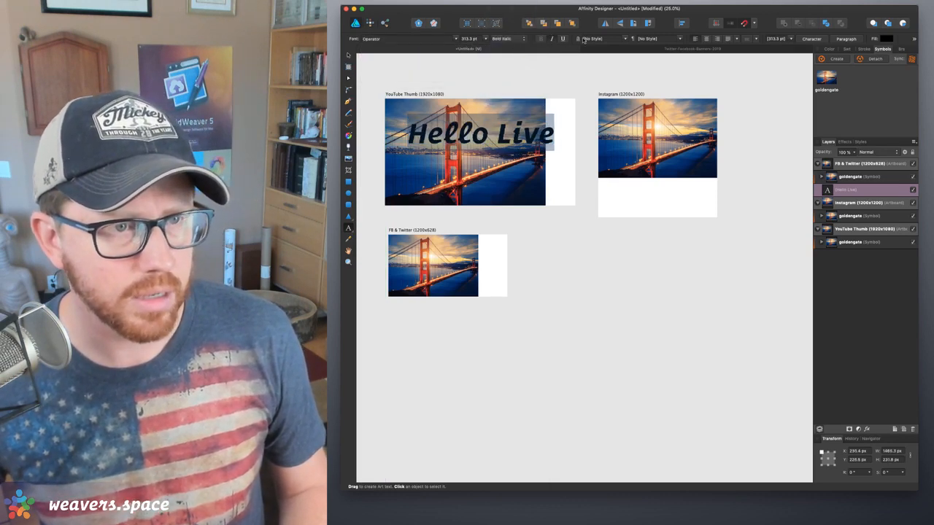
# Fill the Hello Live text with white and move it fully onto the image on the YouTube Thumb artboard
pyautogui.click(888, 39)
pyautogui.moveTo(926, 84); pyautogui.dragTo(924, 137)
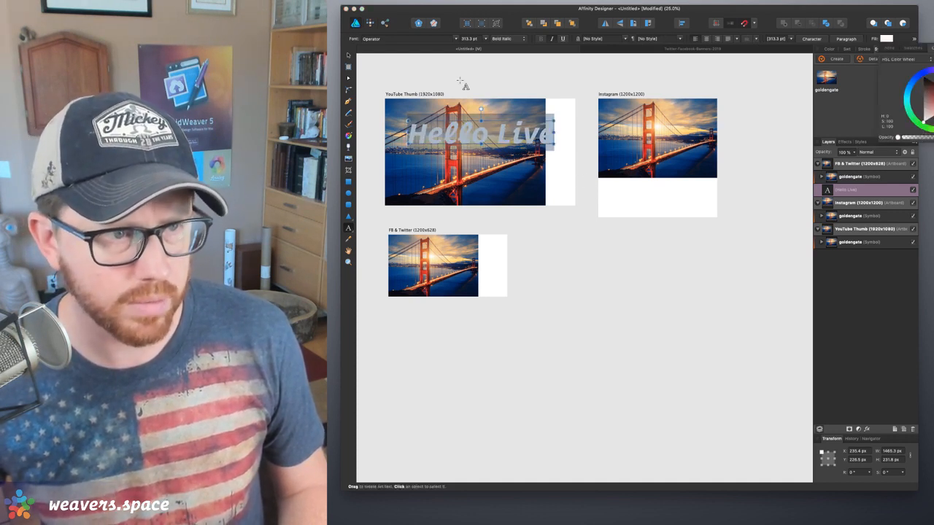
pyautogui.click(349, 55)
pyautogui.moveTo(485, 126); pyautogui.dragTo(471, 135)
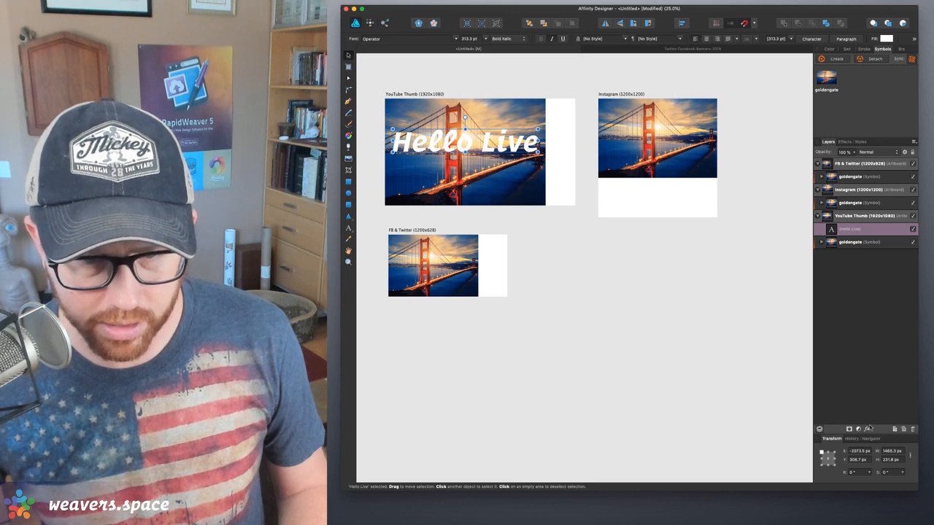
# Add an outer shadow to the Hello Live text with radius 0.8 px, offset 1 px, intensity 22% and angle 270°
pyautogui.click(867, 429)
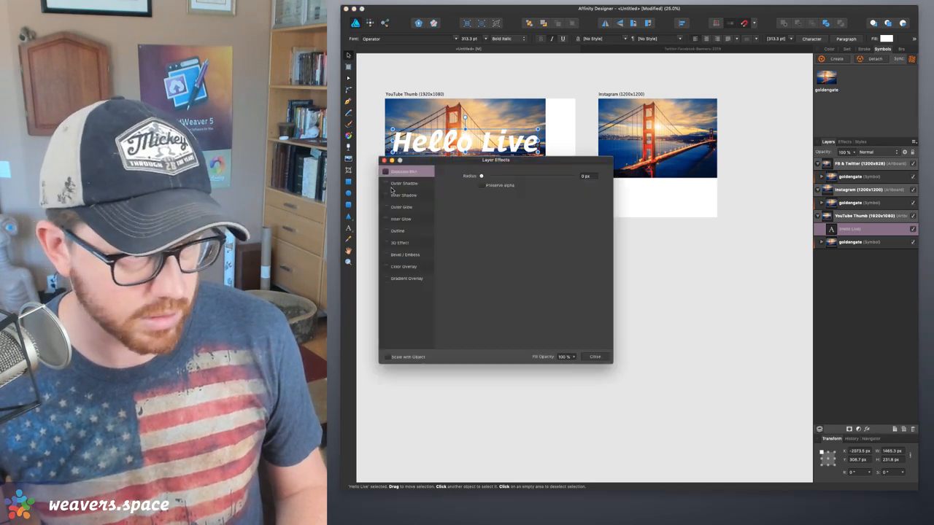
pyautogui.click(386, 183)
pyautogui.moveTo(457, 157); pyautogui.dragTo(522, 169)
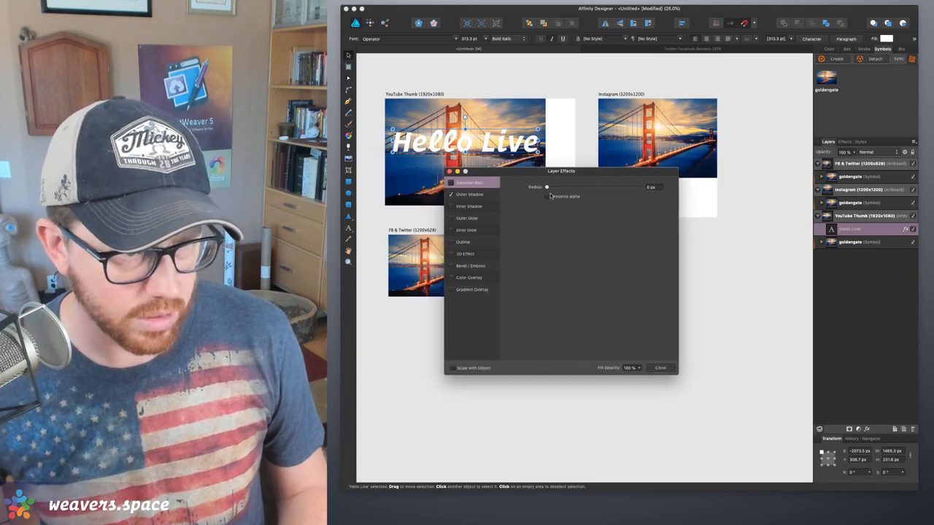
pyautogui.click(462, 194)
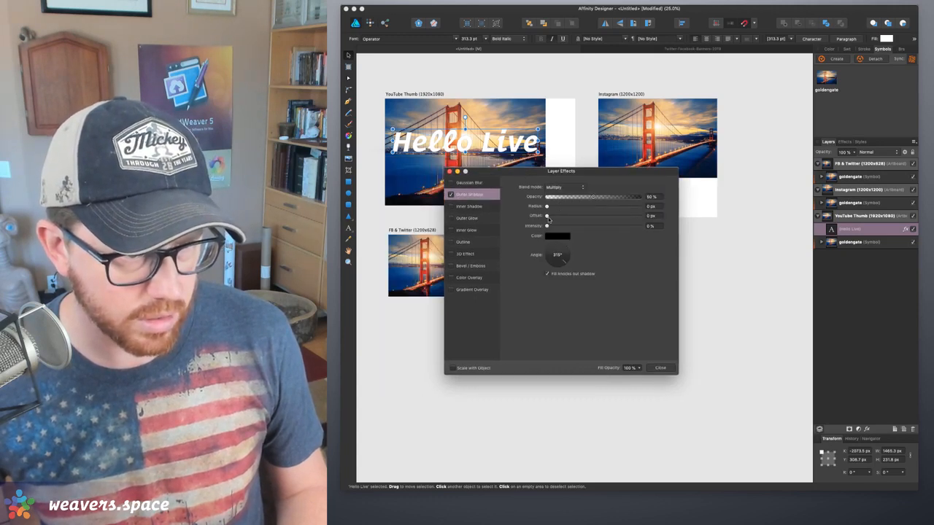
pyautogui.moveTo(563, 261); pyautogui.dragTo(557, 269)
pyautogui.moveTo(550, 216); pyautogui.dragTo(566, 227)
pyautogui.moveTo(568, 172); pyautogui.dragTo(682, 212)
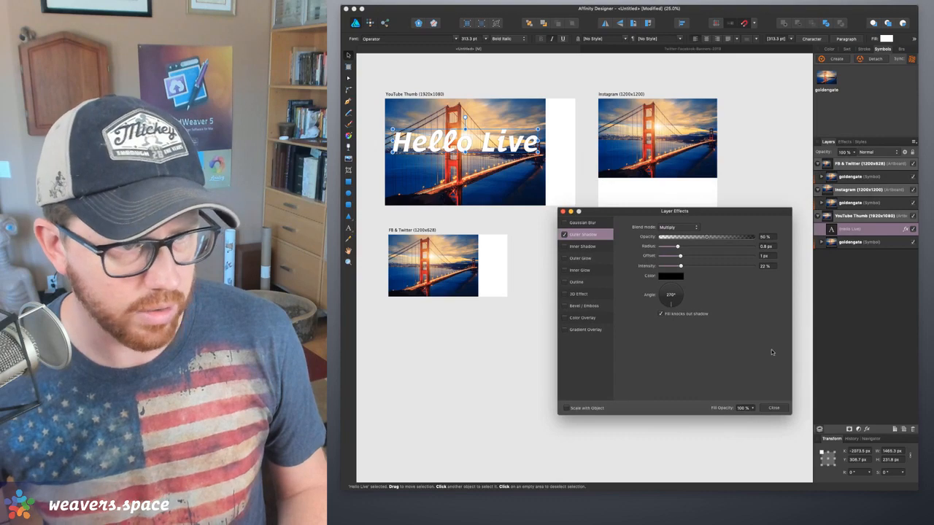
pyautogui.click(772, 407)
pyautogui.click(647, 358)
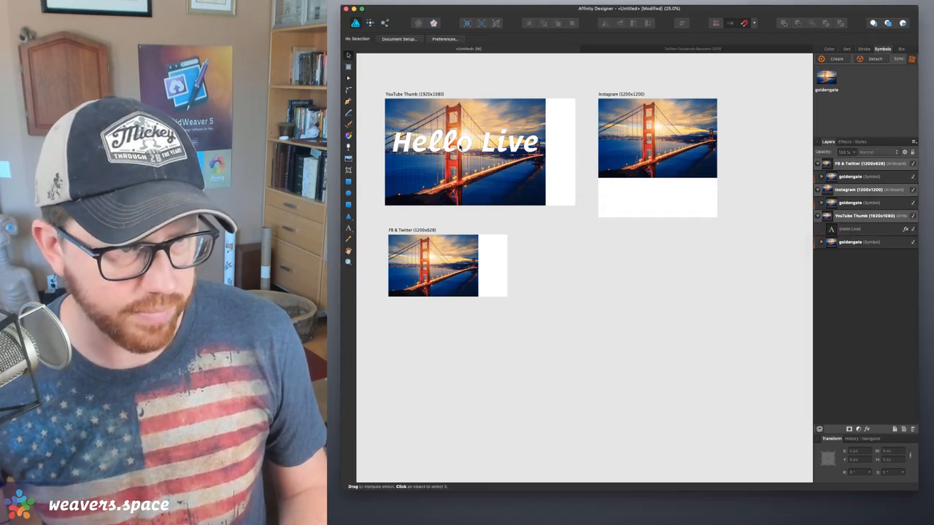
# Create a symbol from the Hello Live text and place it on the Instagram image's lower right, about 931 px wide
pyautogui.click(457, 143)
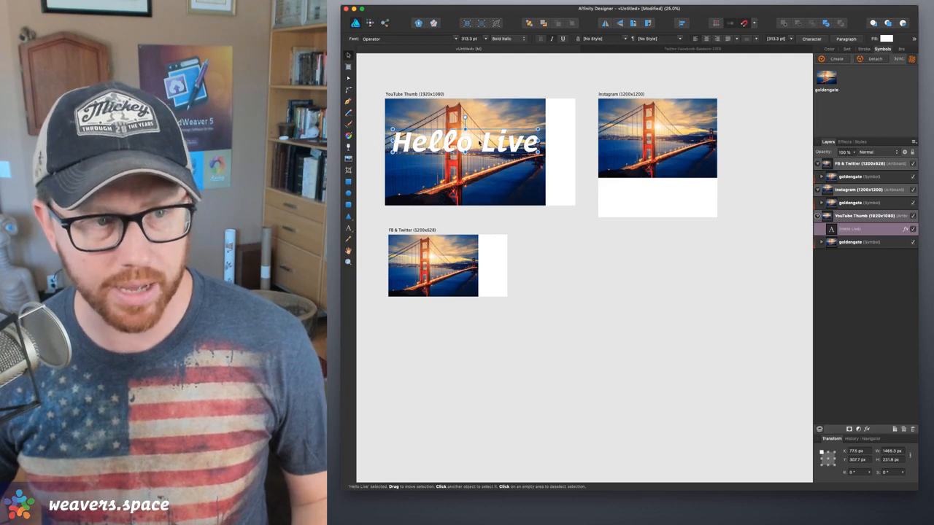
pyautogui.click(836, 59)
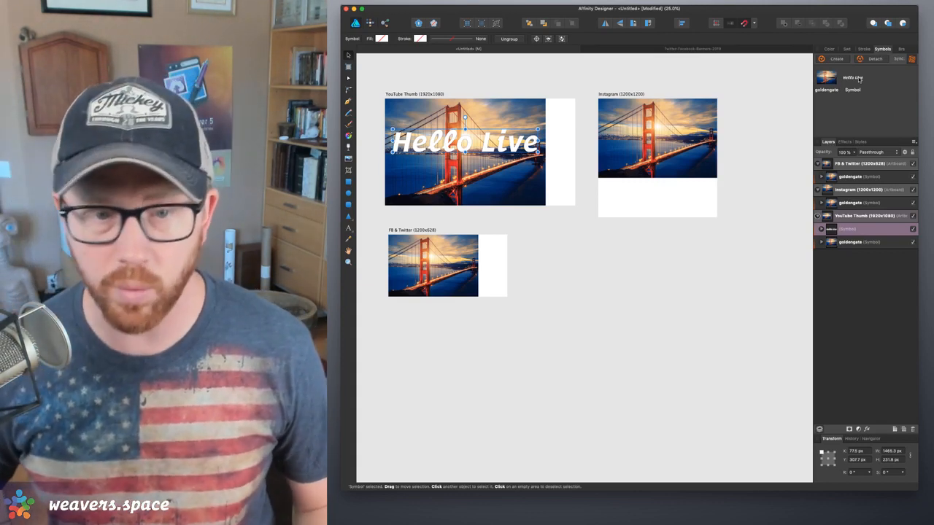
pyautogui.moveTo(859, 78); pyautogui.dragTo(660, 135)
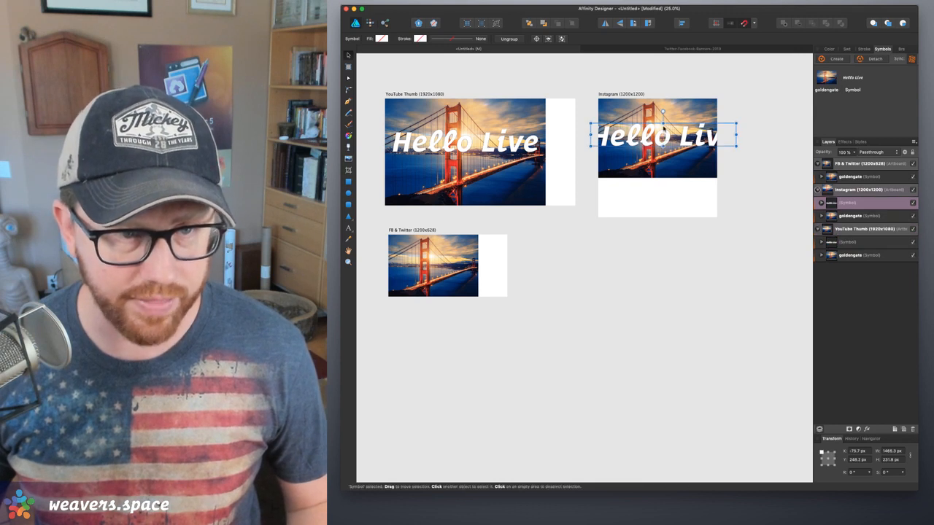
pyautogui.moveTo(734, 137); pyautogui.dragTo(666, 163)
# Move the YouTube Thumb headline to the image's lower edge, and place the text symbol on the FB & Twitter image, about 821 px wide
pyautogui.moveTo(507, 146); pyautogui.dragTo(506, 187)
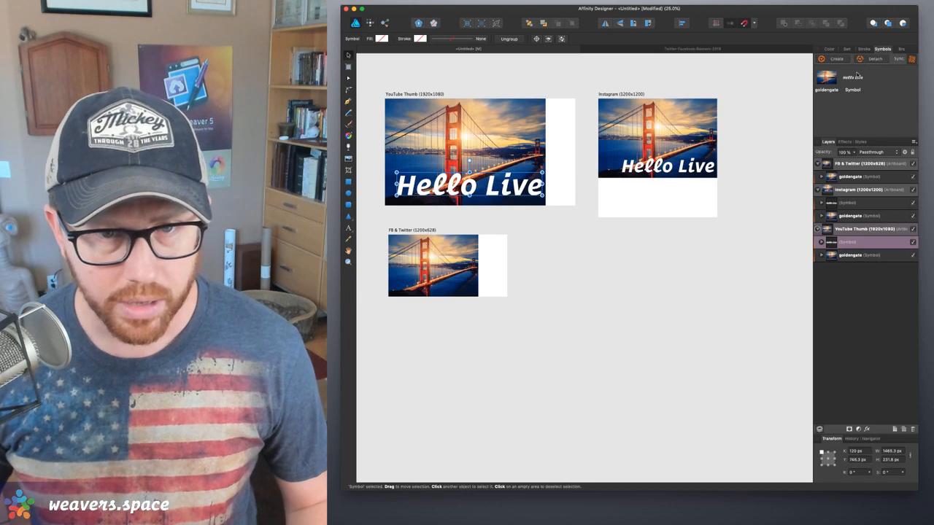
pyautogui.moveTo(857, 75); pyautogui.dragTo(447, 275)
pyautogui.moveTo(515, 275); pyautogui.dragTo(465, 287)
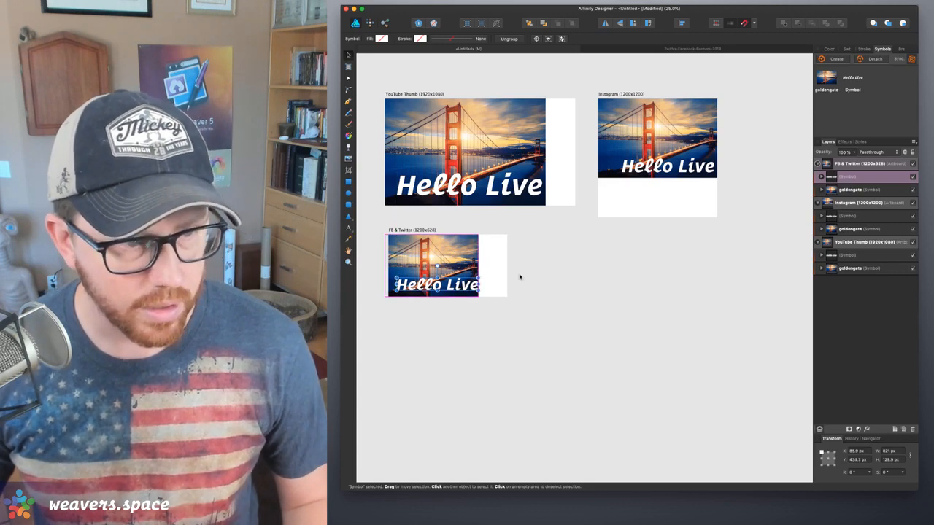
# Change the headline symbol's text to "We are Live" by editing the instance on the Instagram artboard
pyautogui.click(666, 166)
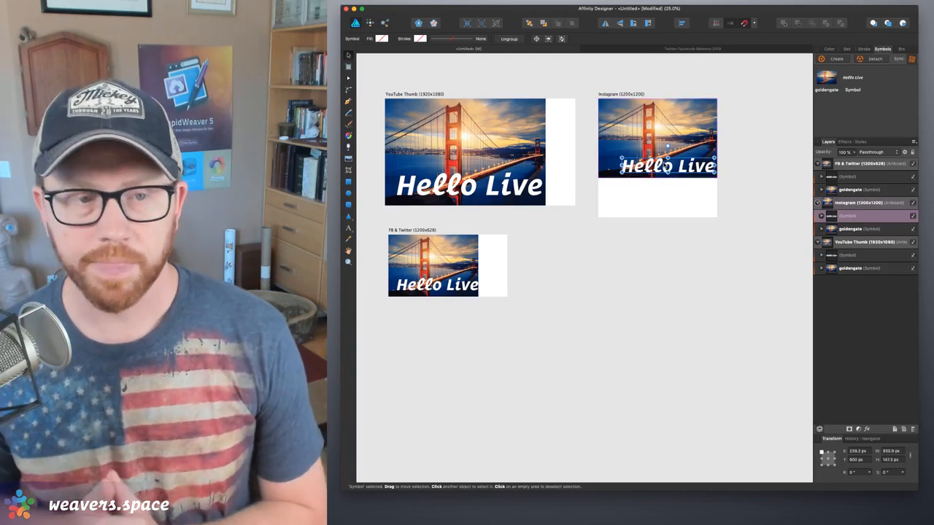
pyautogui.doubleClick(660, 166)
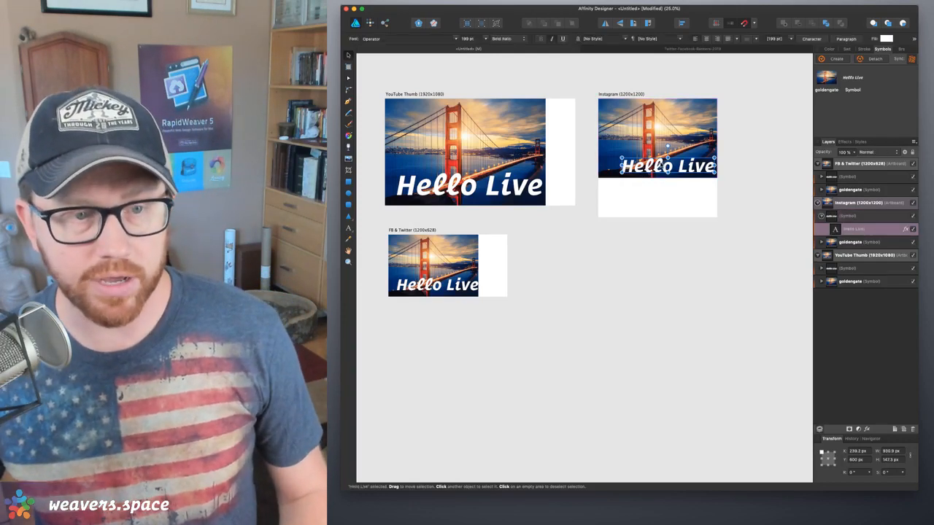
pyautogui.click(647, 169)
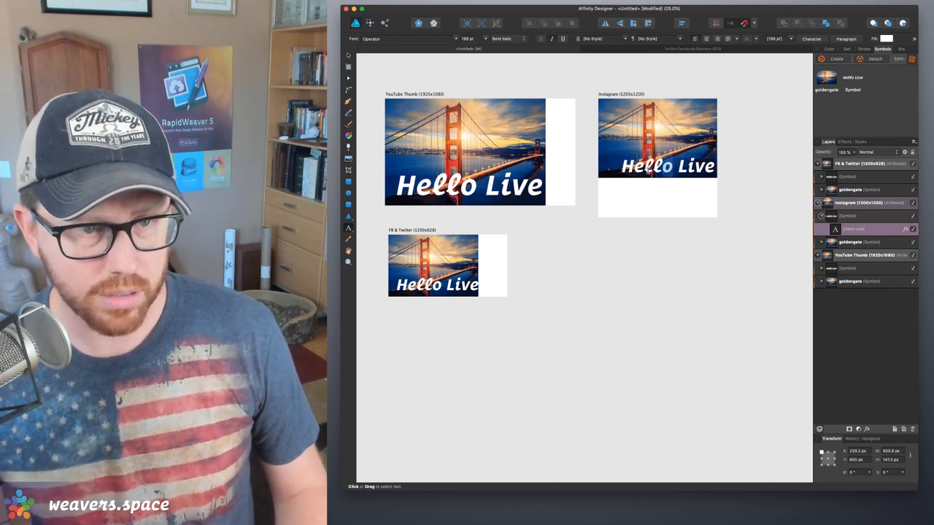
pyautogui.press('BackSpace')
pyautogui.press('BackSpace')
pyautogui.press('BackSpace')
pyautogui.press('BackSpace')
pyautogui.press('BackSpace')
pyautogui.write('We are')
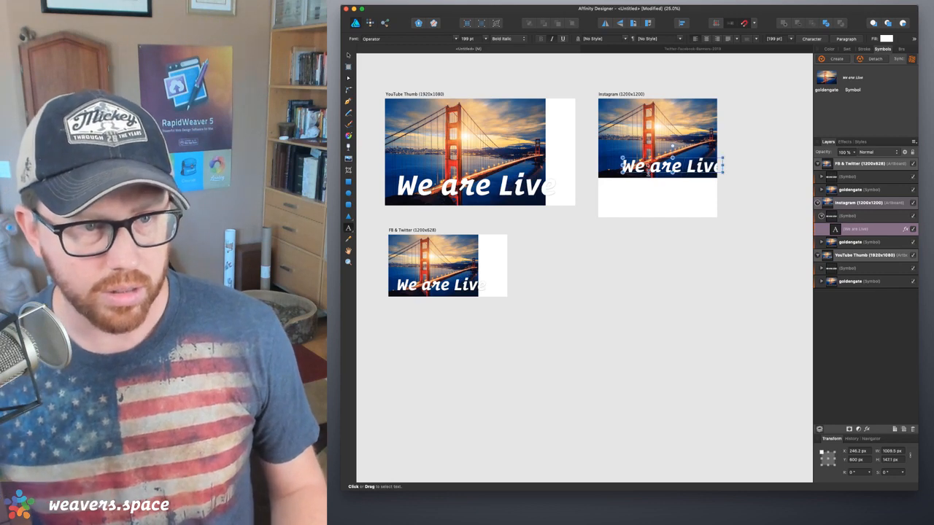
pyautogui.press('Escape')
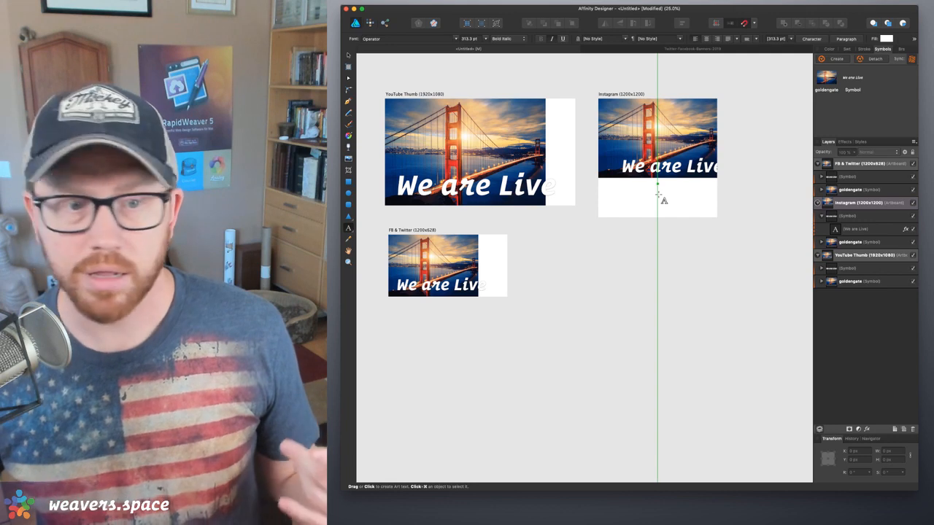
pyautogui.click(348, 55)
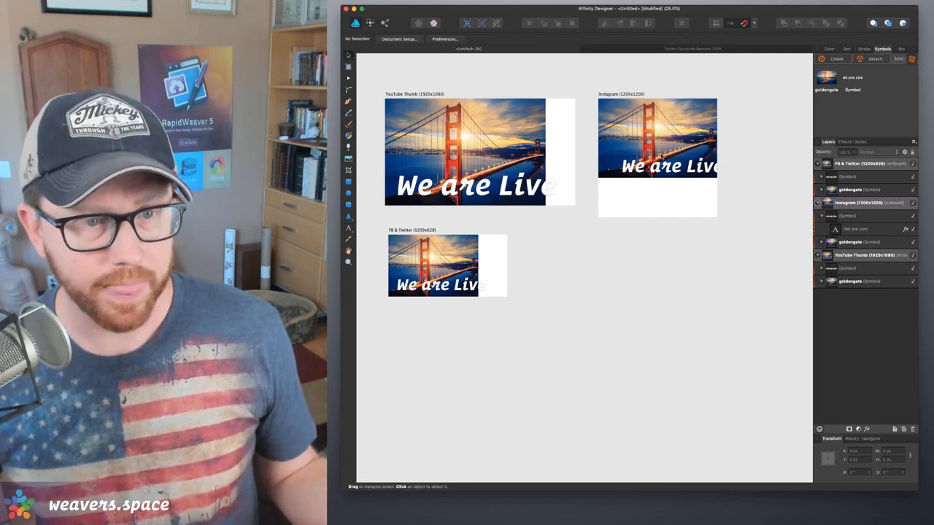
# Shift the Instagram headline left within its artboard, and fit the YouTube Thumb headline inside its image at about 1373 px wide
pyautogui.click(679, 165)
pyautogui.moveTo(689, 166); pyautogui.dragTo(682, 167)
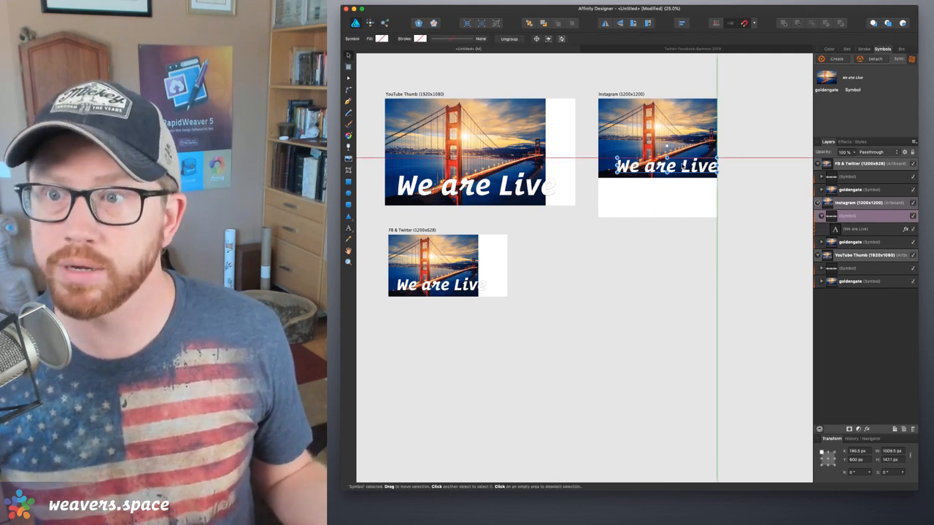
pyautogui.click(481, 189)
pyautogui.moveTo(498, 189); pyautogui.dragTo(487, 190)
pyautogui.moveTo(546, 173); pyautogui.dragTo(519, 190)
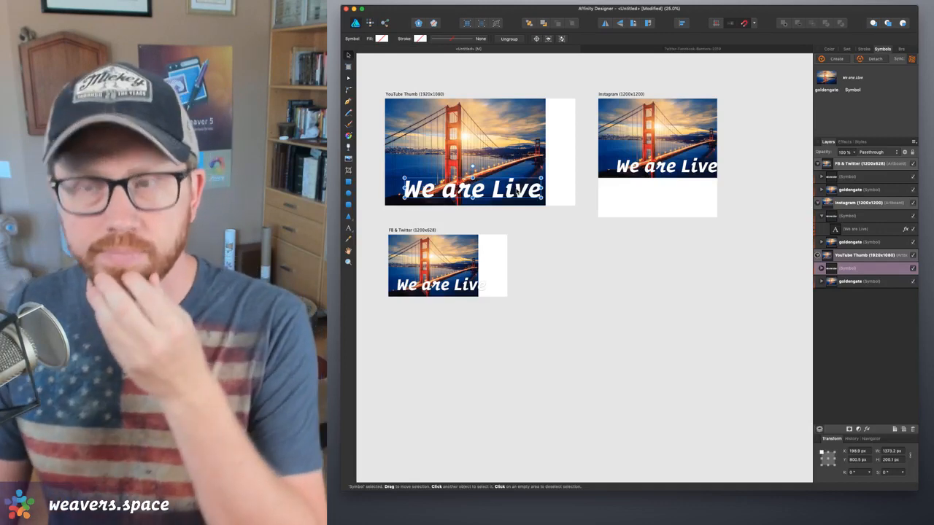
# Scale the FB & Twitter headline down to fit its image, and shift the Instagram headline slightly left of the image's right edge
pyautogui.click(474, 284)
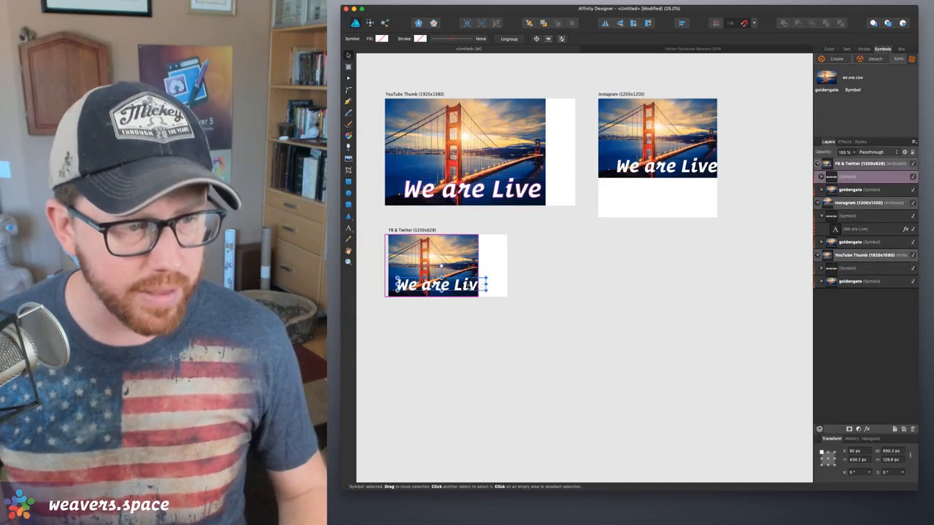
pyautogui.moveTo(465, 285); pyautogui.dragTo(478, 288)
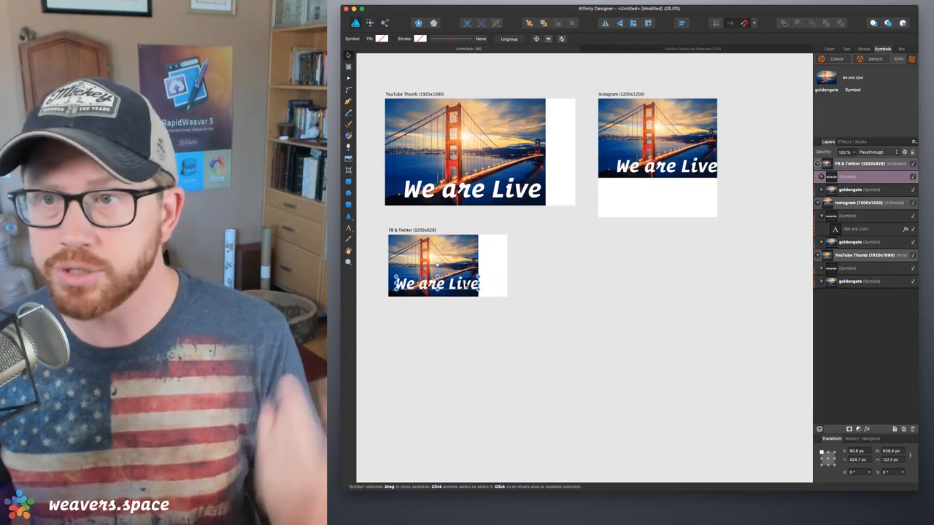
pyautogui.click(656, 165)
pyautogui.moveTo(660, 169); pyautogui.dragTo(656, 169)
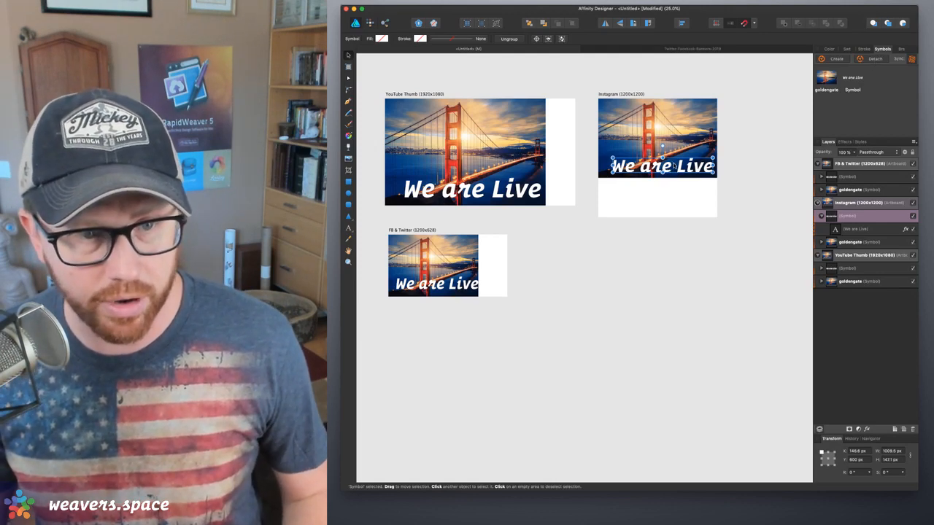
# Detach the Instagram headline from its symbol and change its text to "I Live Here"
pyautogui.click(875, 60)
pyautogui.doubleClick(683, 168)
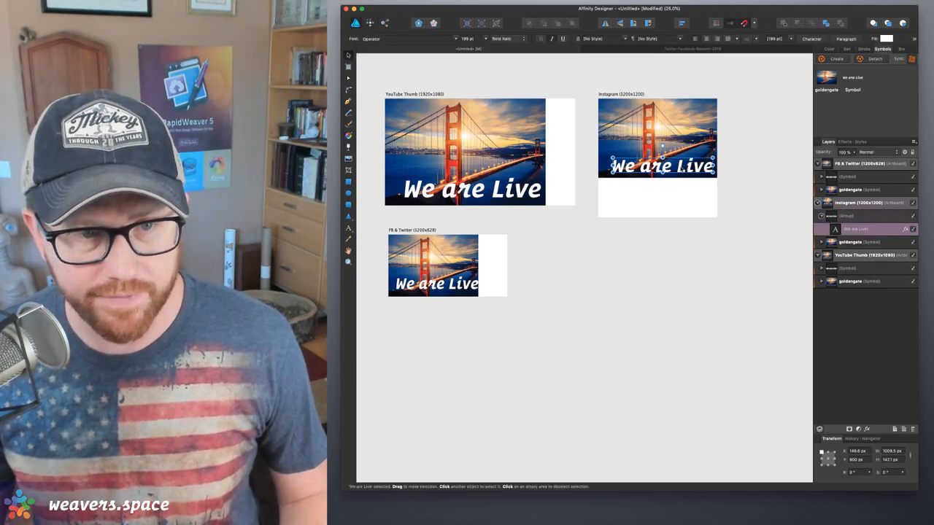
pyautogui.doubleClick(680, 168)
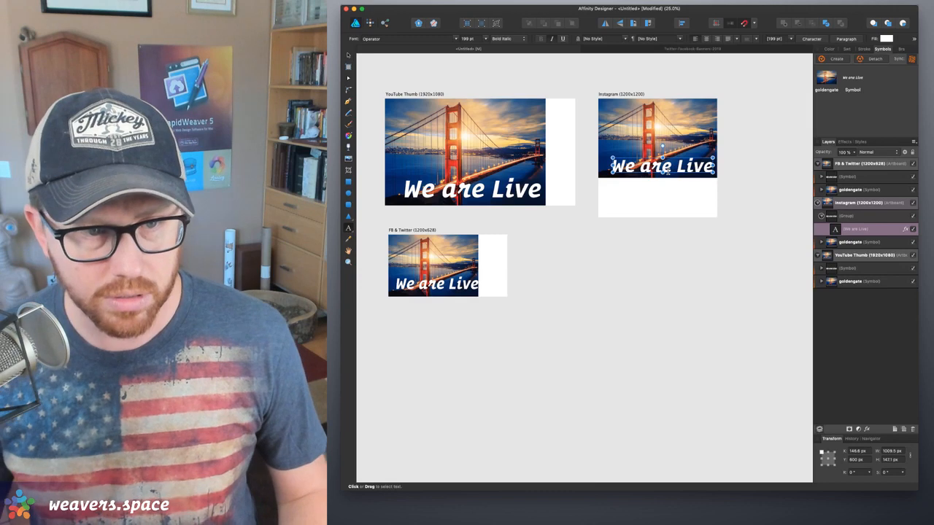
pyautogui.press('BackSpace')
pyautogui.press('BackSpace')
pyautogui.press('BackSpace')
pyautogui.press('BackSpace')
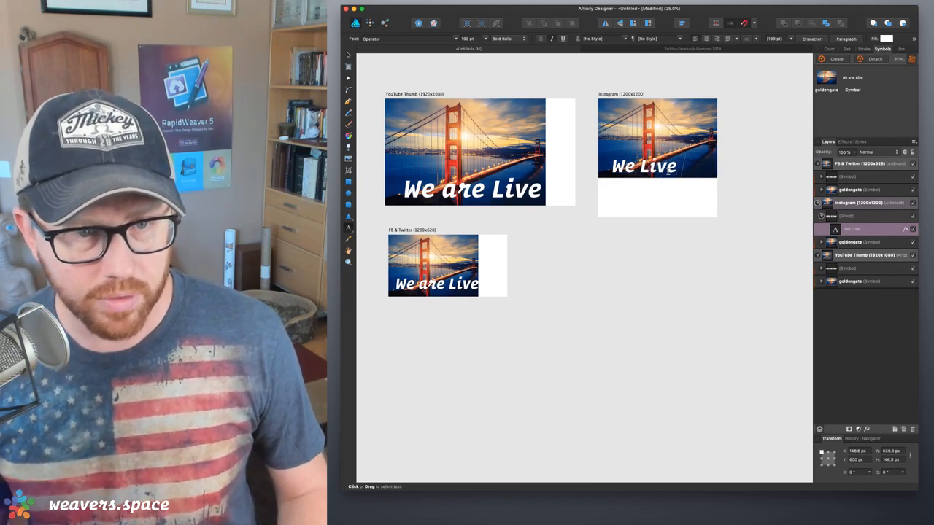
pyautogui.write('Here')
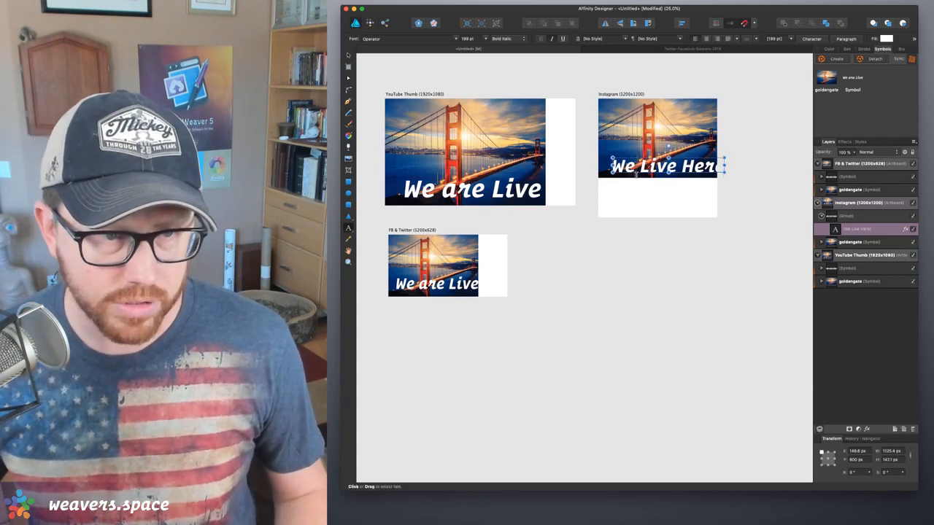
pyautogui.press('BackSpace')
pyautogui.press('BackSpace')
pyautogui.write('I')
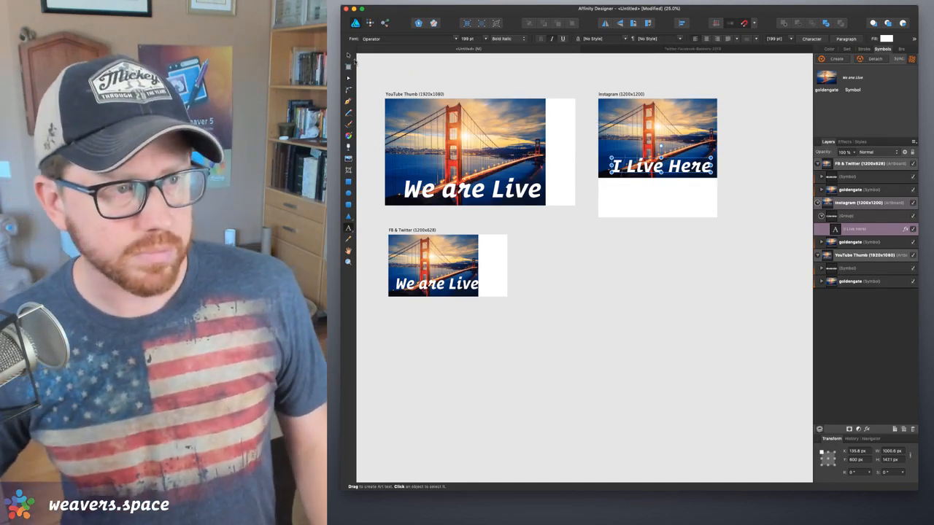
# Shift the "I Live Here" text slightly right toward the Instagram image's edge and deselect it
pyautogui.click(348, 55)
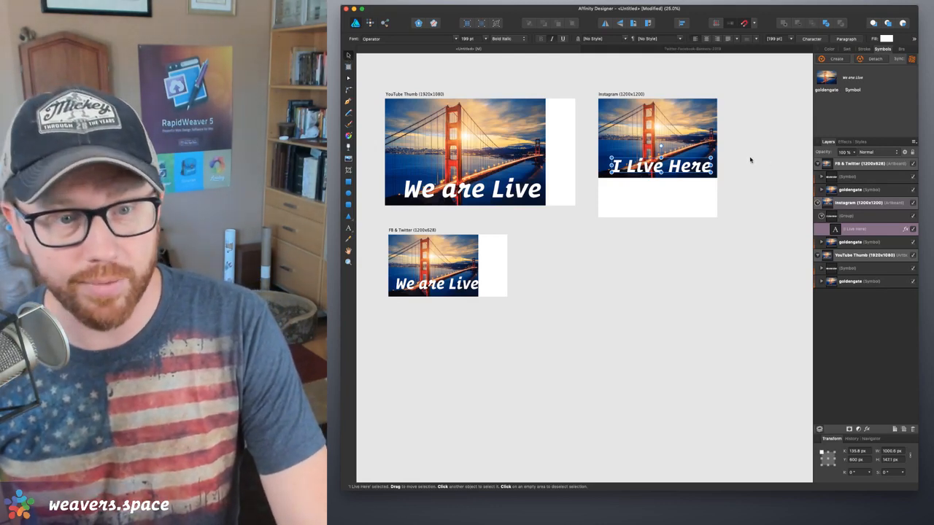
pyautogui.moveTo(648, 167); pyautogui.dragTo(651, 167)
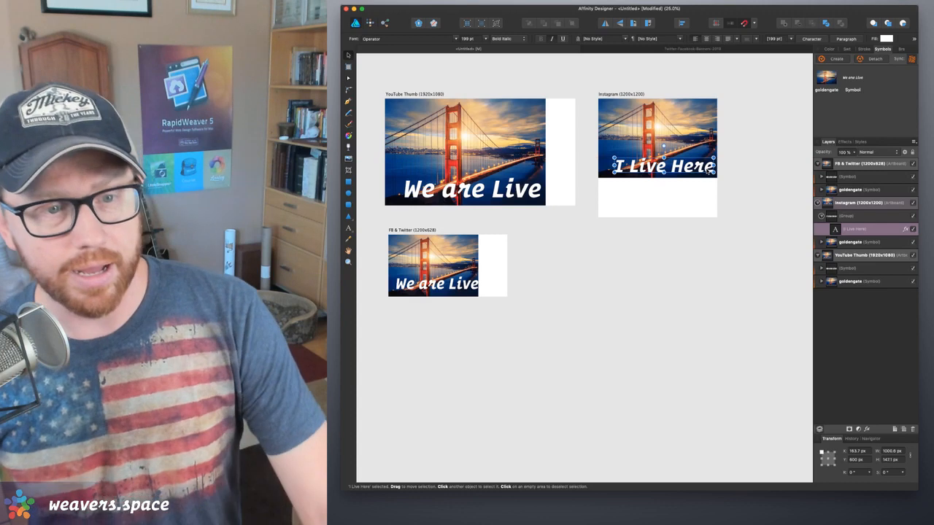
pyautogui.click(749, 148)
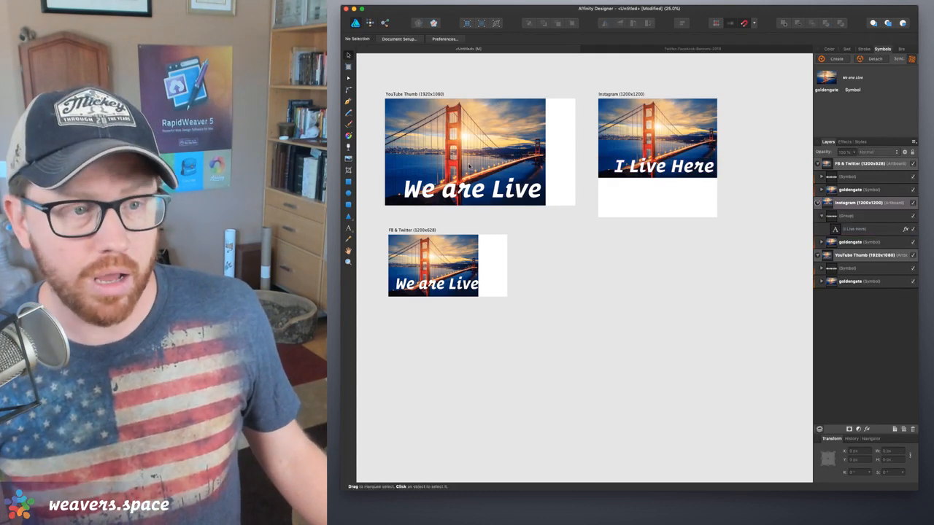
# Toggle symbol syncing and change the YouTube Thumb headline's text to "Hello Live"
pyautogui.click(470, 194)
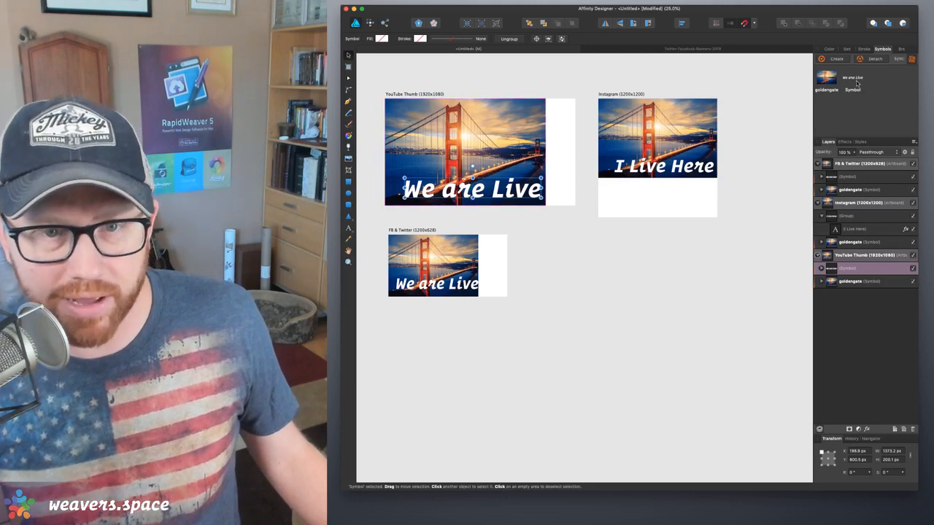
pyautogui.click(911, 60)
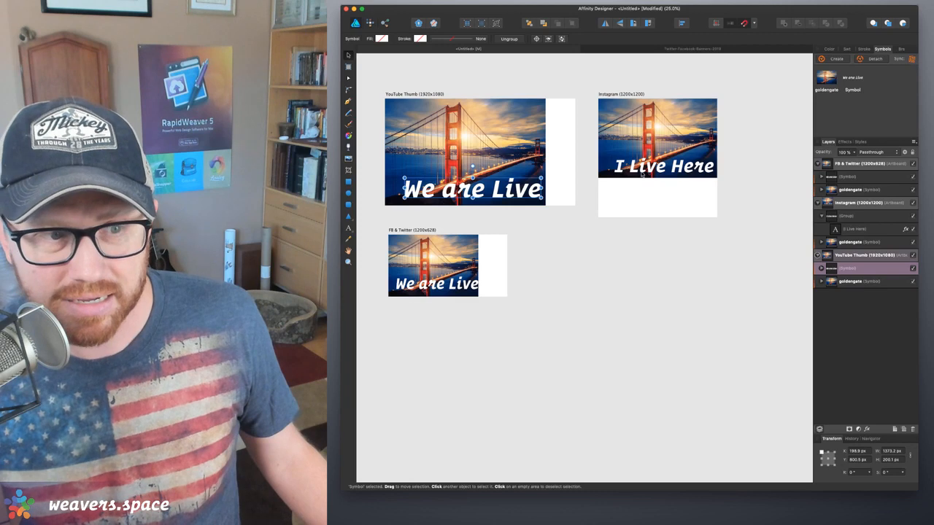
pyautogui.doubleClick(490, 191)
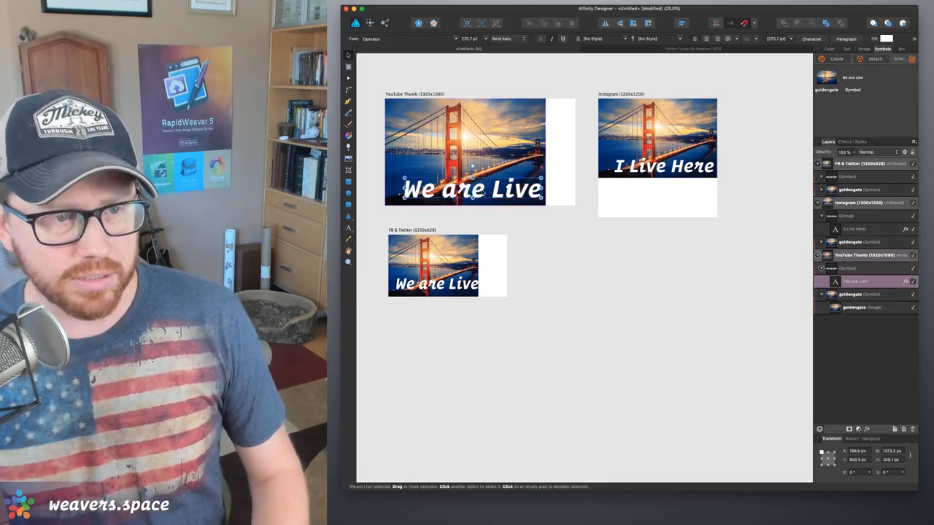
pyautogui.doubleClick(483, 193)
pyautogui.click(475, 195)
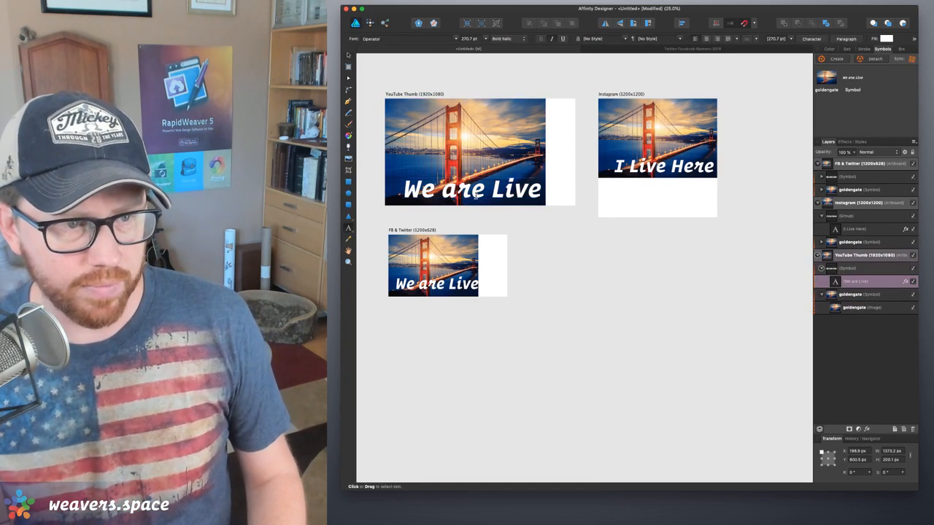
pyautogui.moveTo(487, 189); pyautogui.dragTo(441, 188)
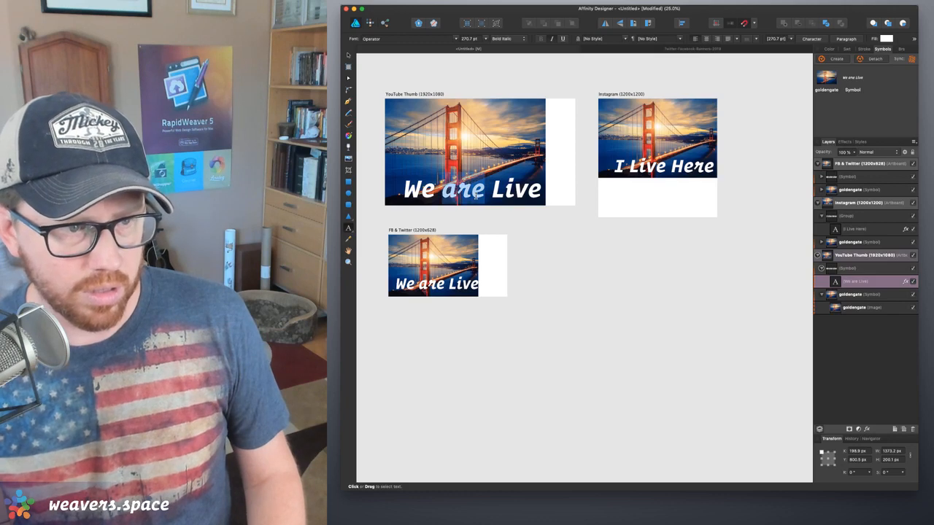
pyautogui.press('BackSpace')
pyautogui.press('BackSpace')
pyautogui.press('BackSpace')
pyautogui.press('BackSpace')
pyautogui.hotkey('shift', 'Right')
pyautogui.hotkey('shift', 'Right')
pyautogui.write('Hello ')
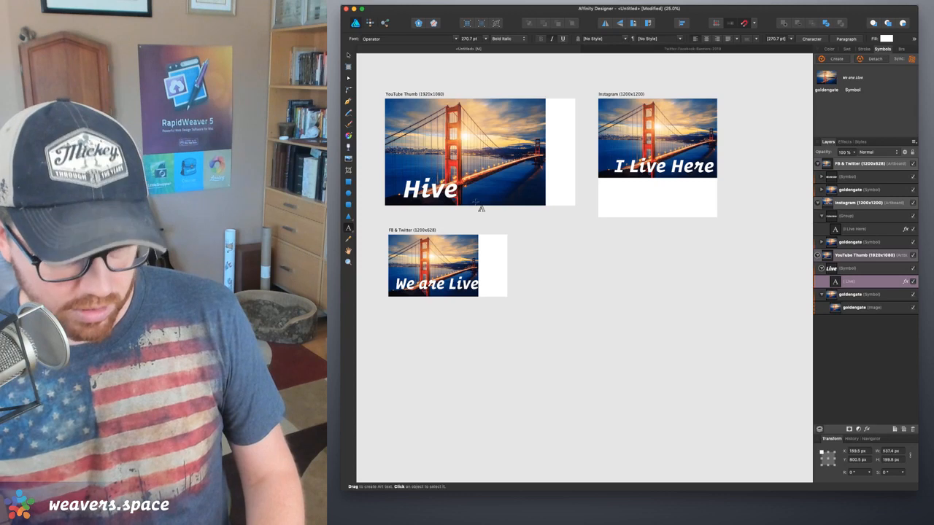
pyautogui.write('L')
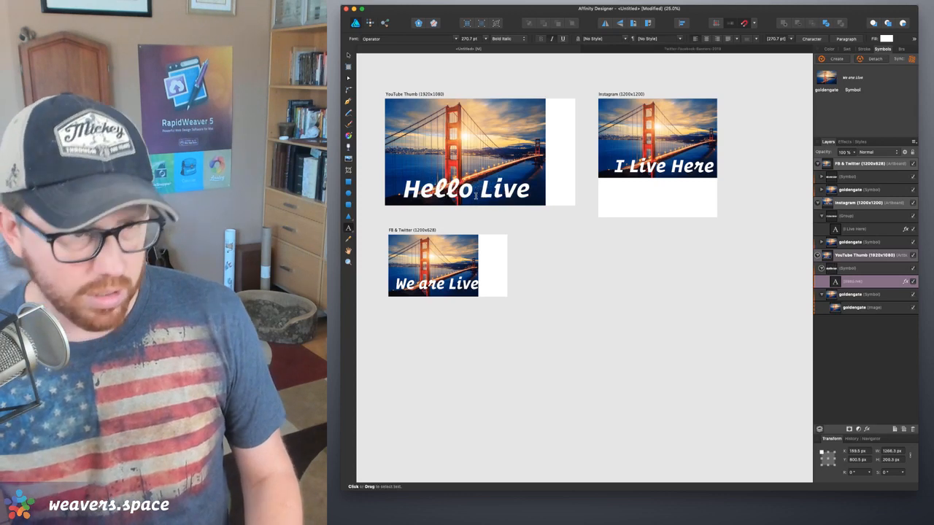
pyautogui.press('Escape')
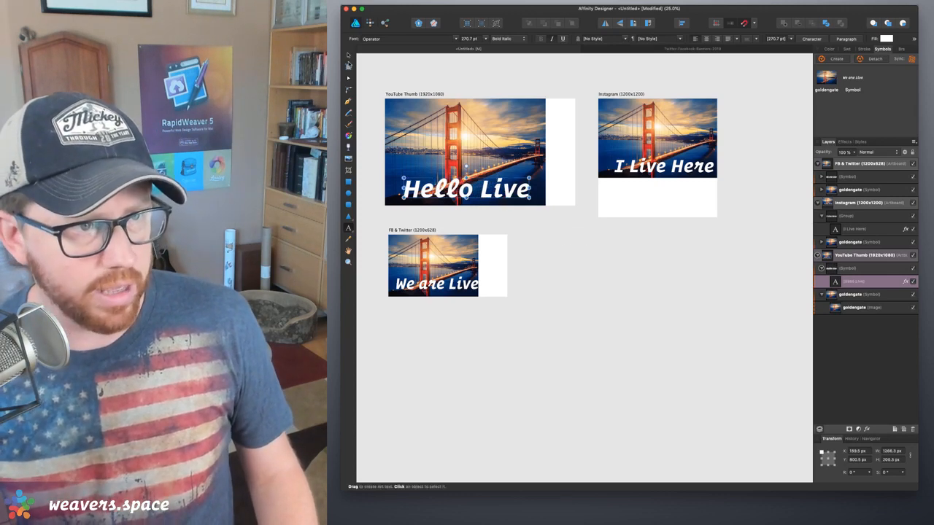
pyautogui.click(349, 56)
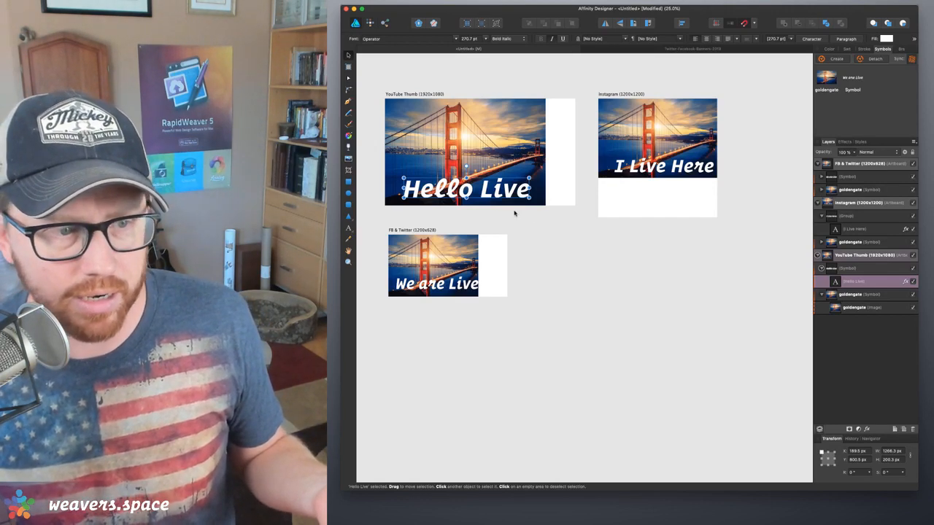
# Change the YouTube Thumb headline's text to "Help Live" and deselect it
pyautogui.click(460, 281)
pyautogui.click(442, 187)
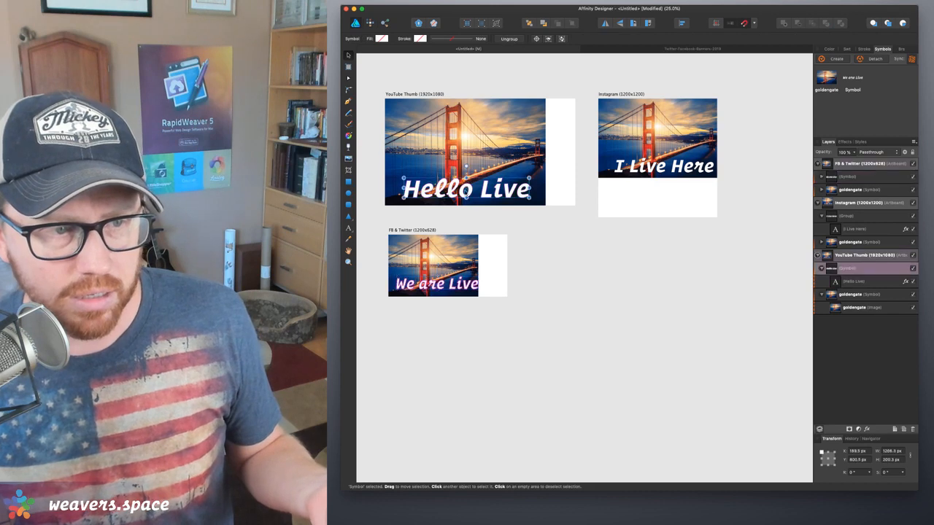
pyautogui.doubleClick(455, 195)
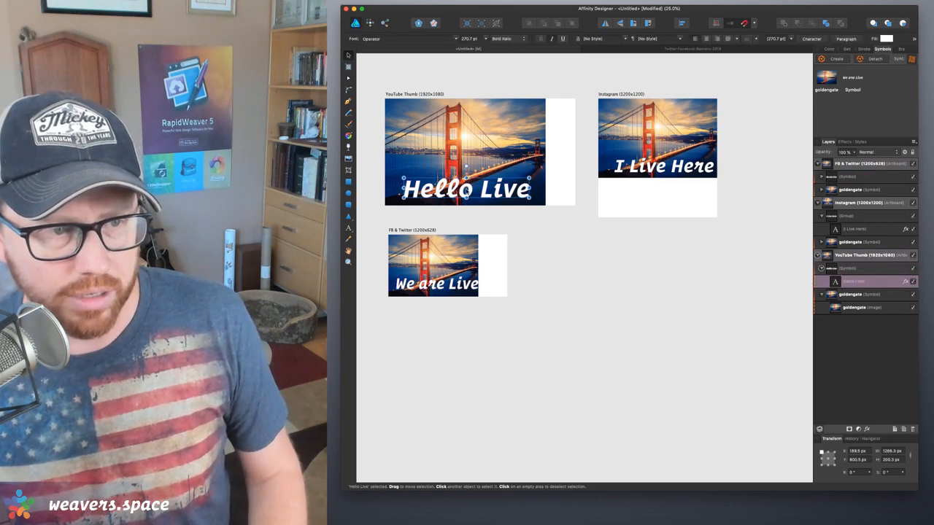
pyautogui.press('BackSpace')
pyautogui.press('BackSpace')
pyautogui.press('BackSpace')
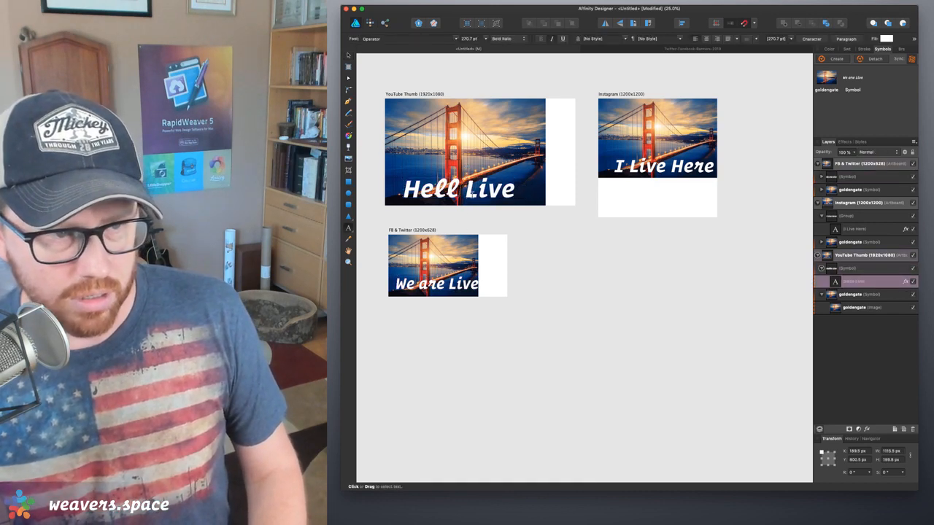
pyautogui.write('lp')
pyautogui.click(514, 241)
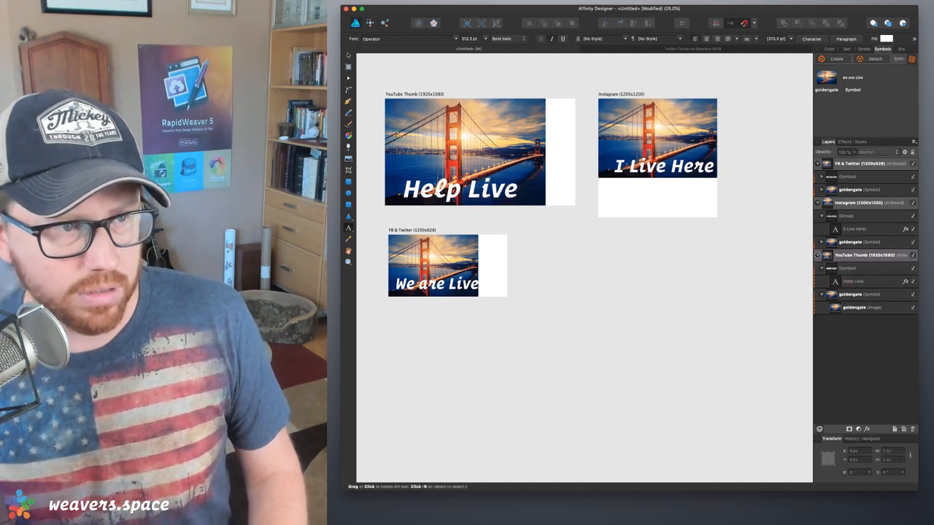
pyautogui.click(349, 56)
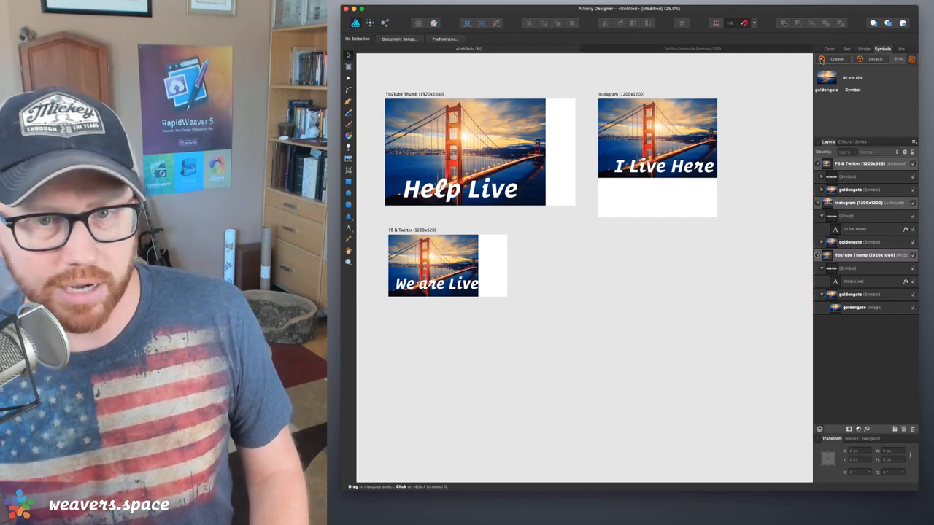
# Delete the headlines from the Instagram, YouTube Thumb, and FB & Twitter artboards
pyautogui.click(445, 281)
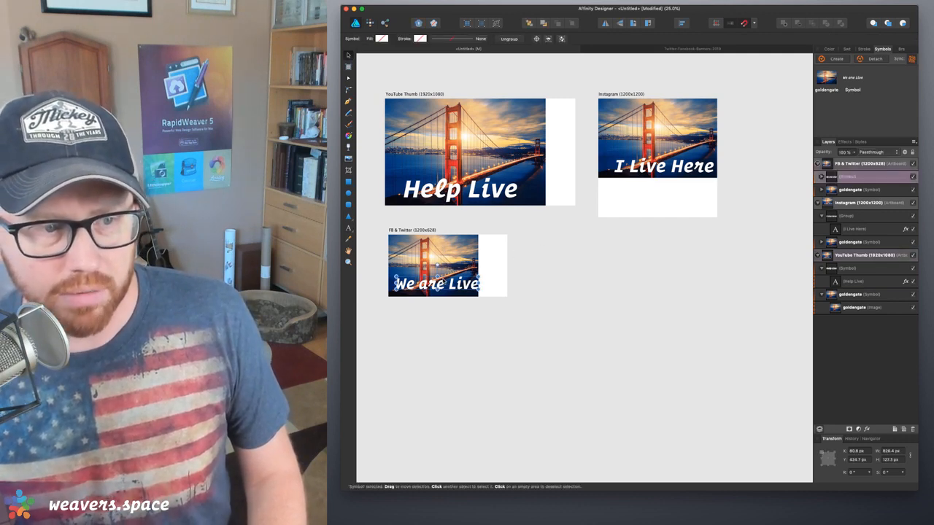
pyautogui.click(463, 194)
pyautogui.click(455, 291)
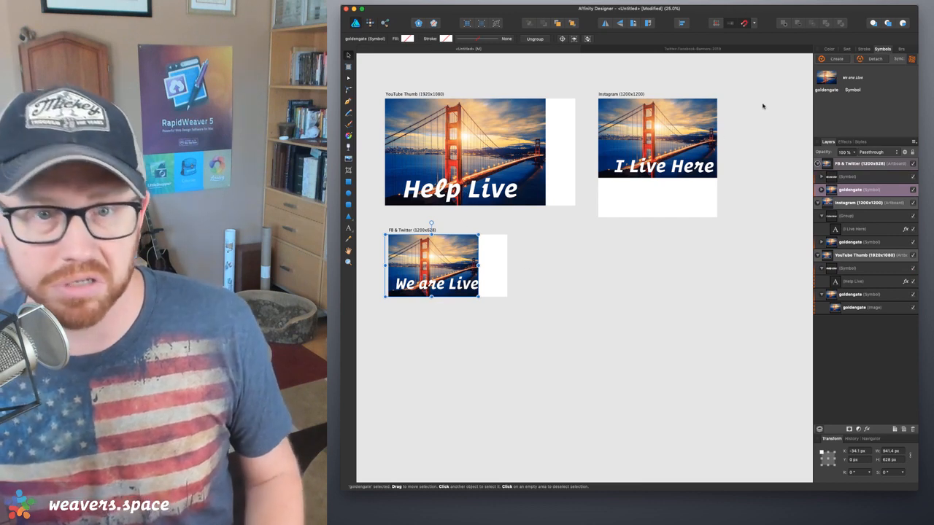
pyautogui.click(691, 167)
pyautogui.press('Delete')
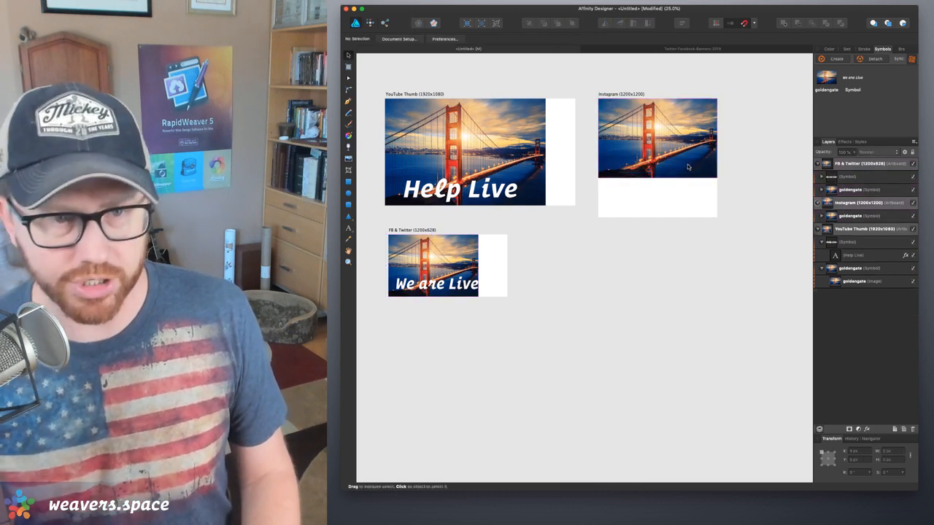
pyautogui.press('Delete')
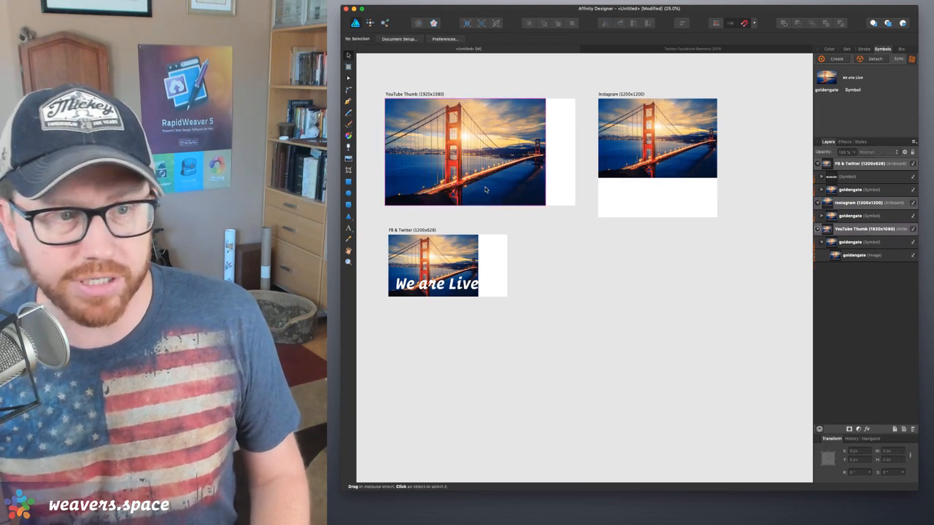
pyautogui.click(447, 282)
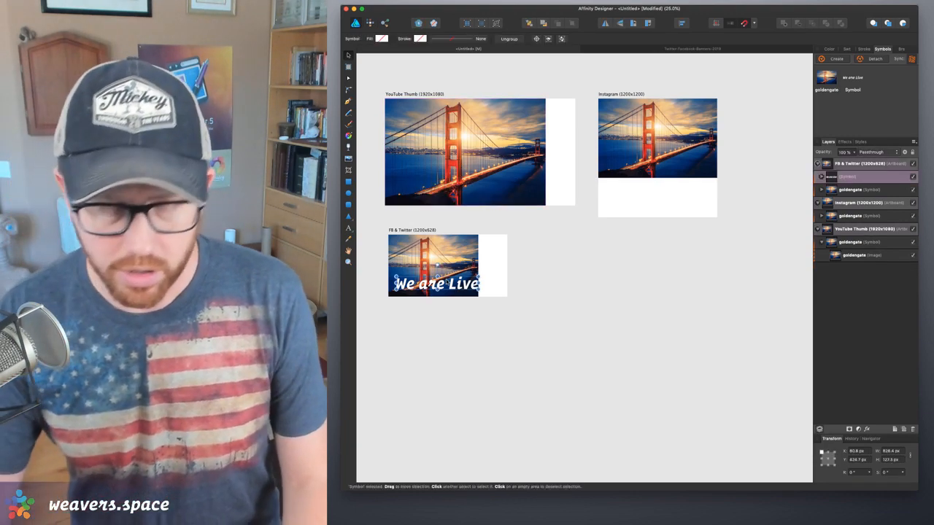
pyautogui.press('Delete')
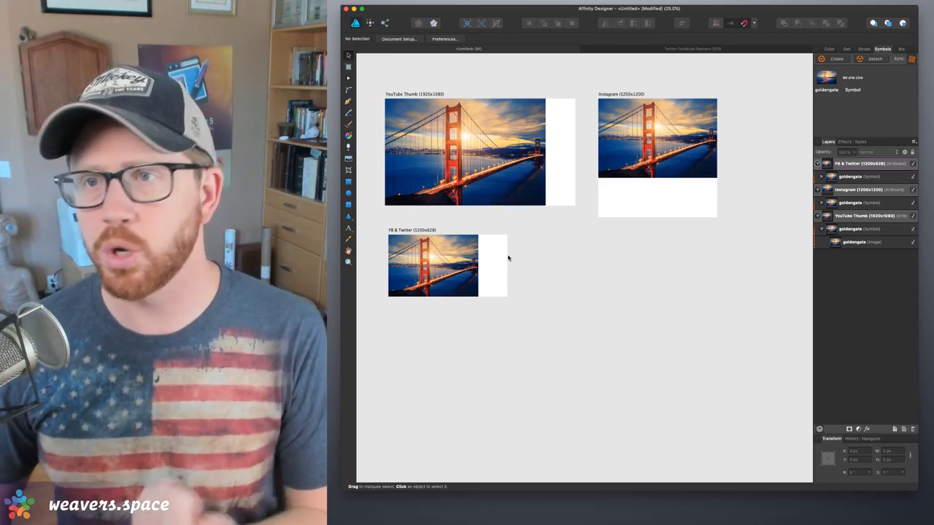
# Place the "We are Live" headline symbol on the YouTube Thumb and Instagram artboards, scaling the Instagram one to about 922 px wide
pyautogui.hscroll(-3, 509, 257)
pyautogui.moveTo(861, 77); pyautogui.dragTo(524, 180)
pyautogui.moveTo(860, 77); pyautogui.dragTo(733, 154)
pyautogui.moveTo(654, 142); pyautogui.dragTo(682, 166)
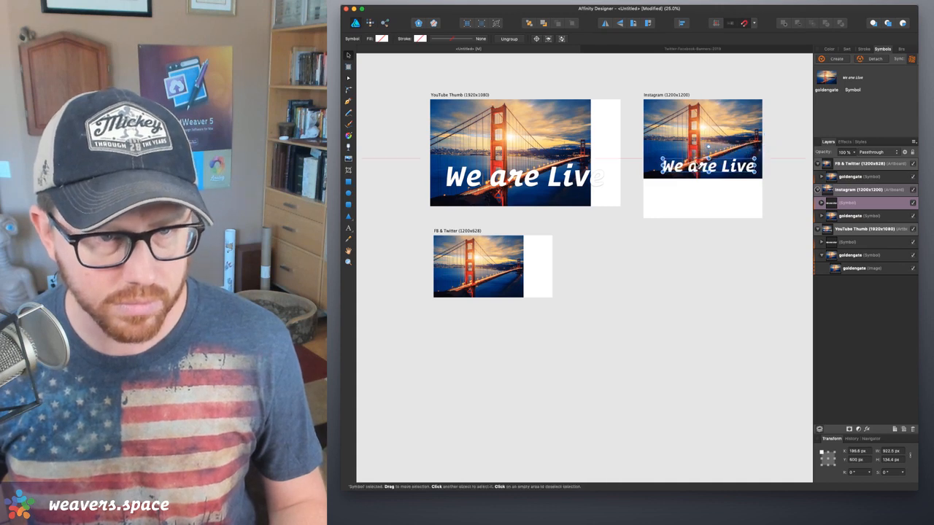
# Add the headline symbol to FB & Twitter at about 766 px wide, and fit the YouTube Thumb headline inside its image at about 1436 px
pyautogui.click(511, 176)
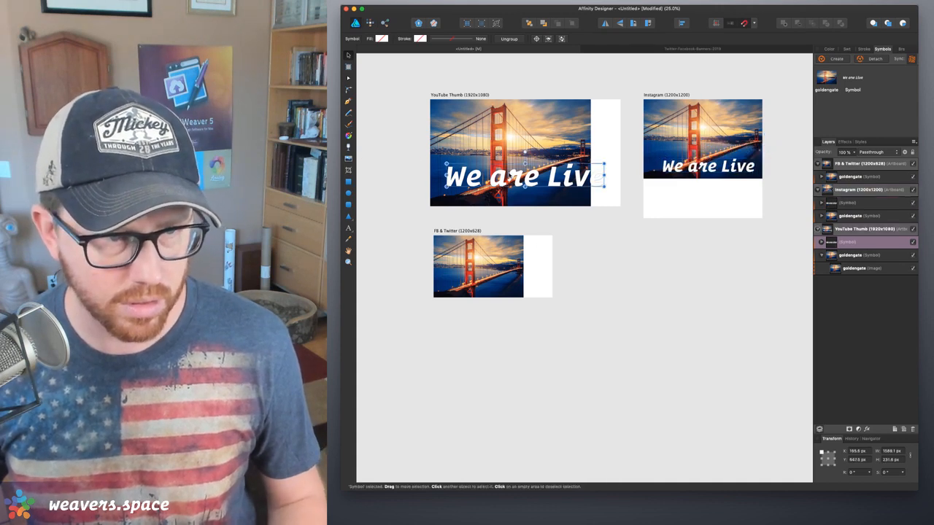
pyautogui.moveTo(850, 78); pyautogui.dragTo(512, 269)
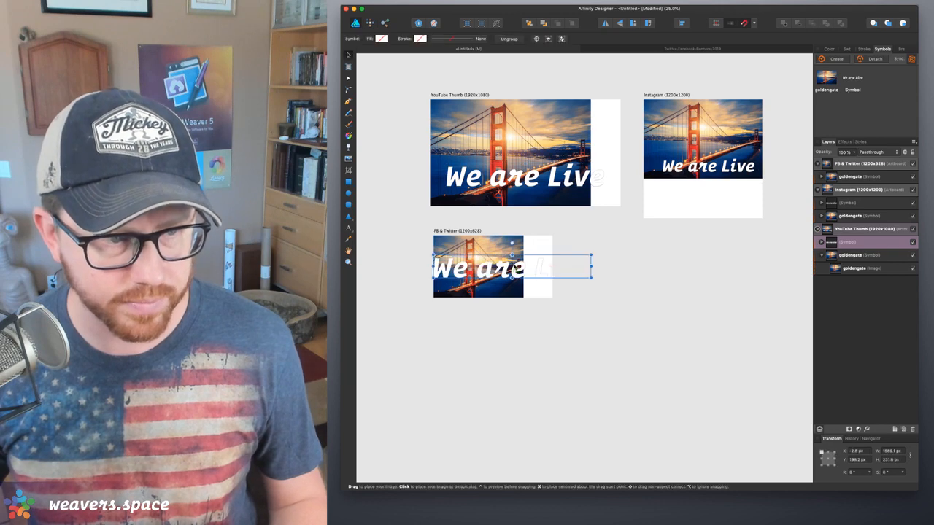
pyautogui.moveTo(433, 266); pyautogui.dragTo(469, 291)
pyautogui.moveTo(525, 285); pyautogui.dragTo(484, 275)
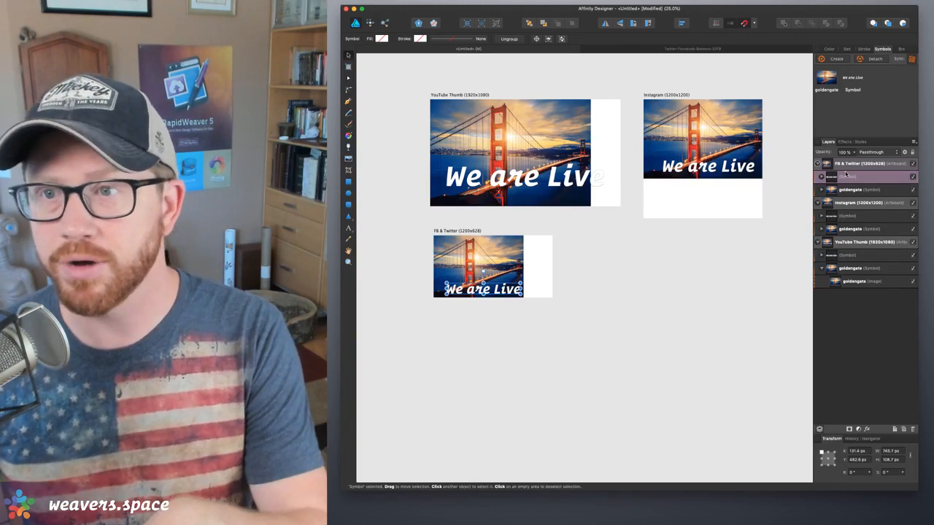
pyautogui.click(559, 196)
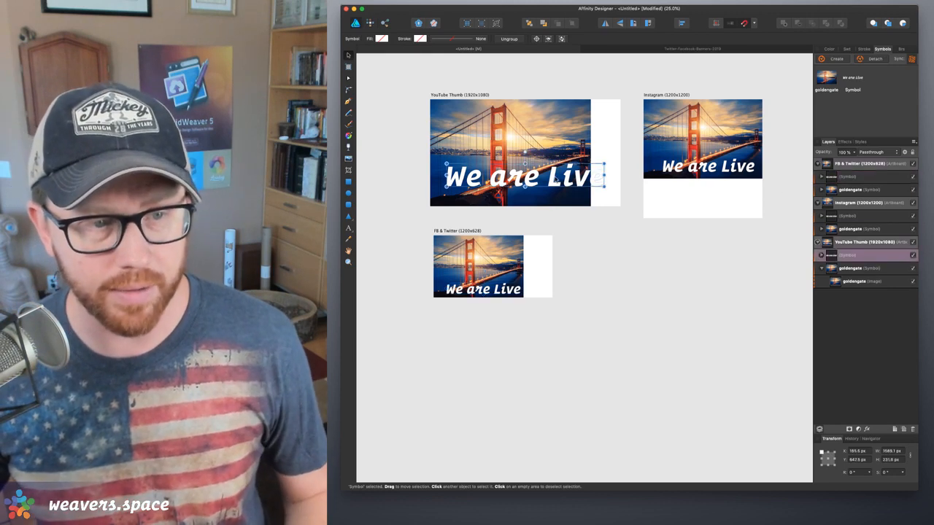
pyautogui.moveTo(566, 179)
pyautogui.mouseDown()
pyautogui.moveTo(557, 188)
pyautogui.moveTo(580, 194)
pyautogui.moveTo(560, 191)
pyautogui.mouseUp()
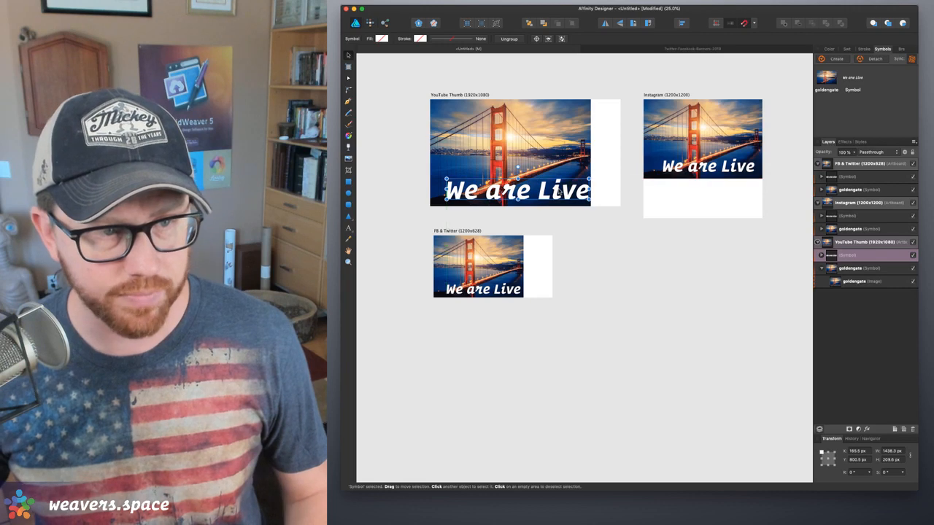
# Replace the image inside the YouTube Thumb's goldengate symbol with fishermanwarf.jpg
pyautogui.click(548, 117)
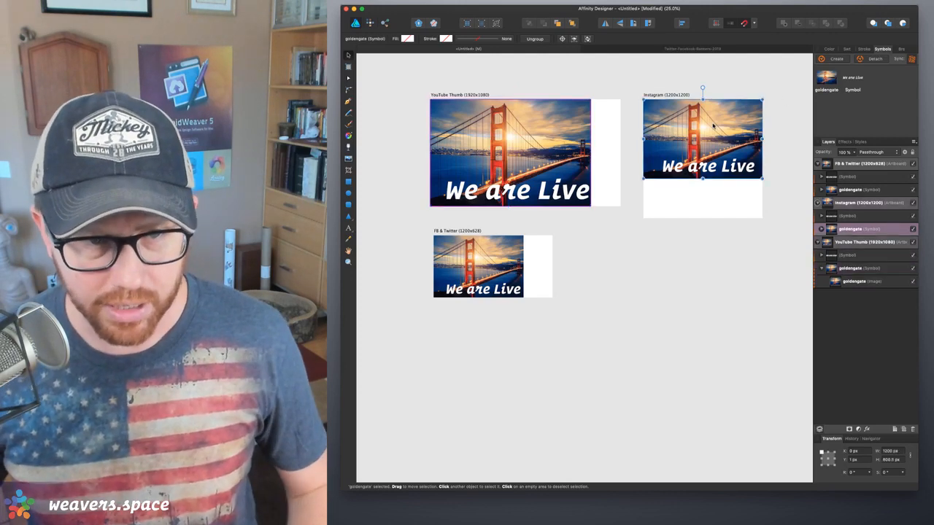
pyautogui.doubleClick(518, 128)
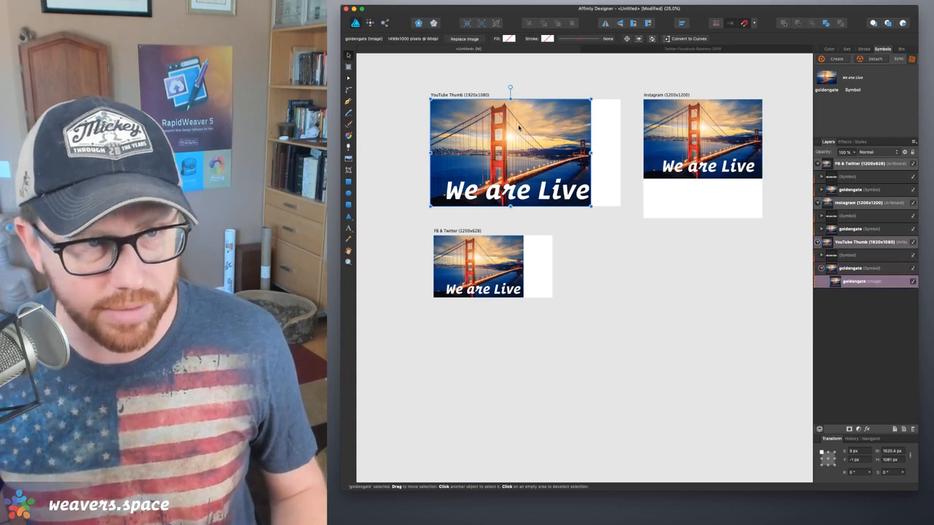
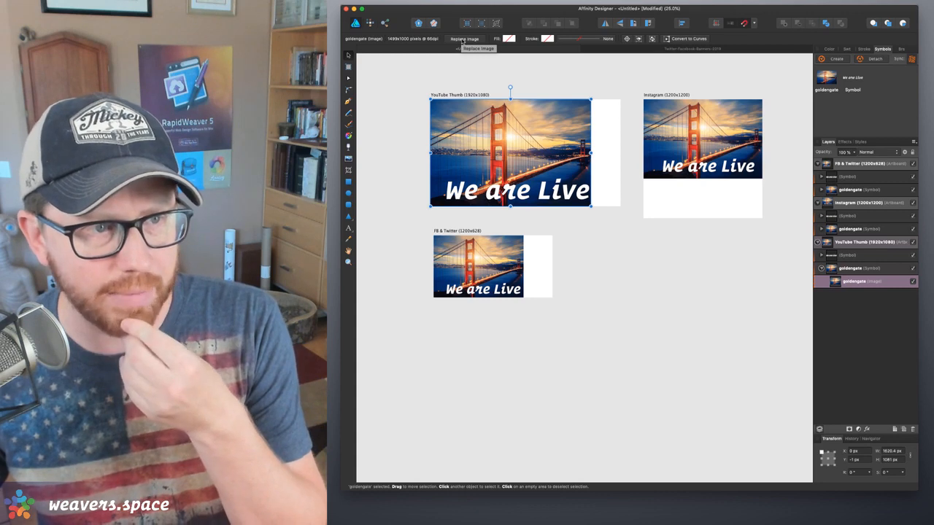
pyautogui.click(462, 40)
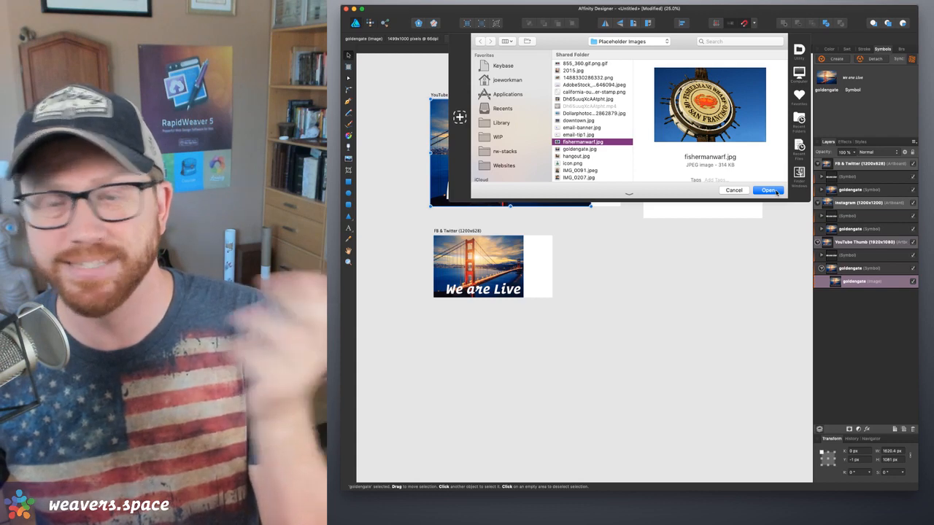
pyautogui.click(776, 192)
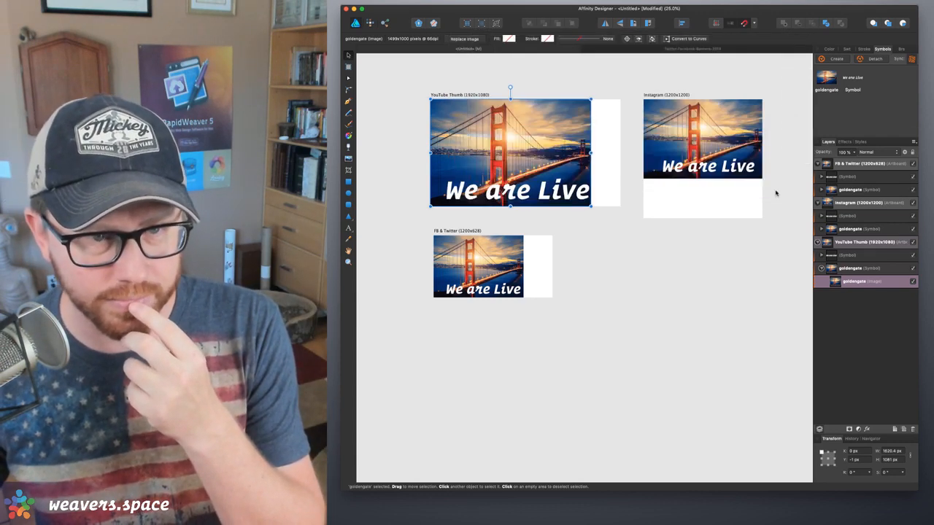
pyautogui.click(734, 150)
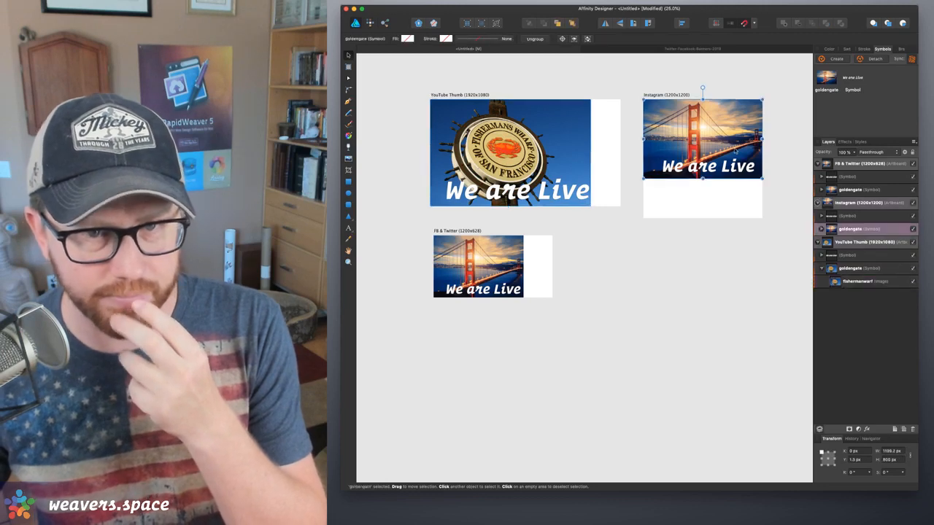
pyautogui.click(855, 282)
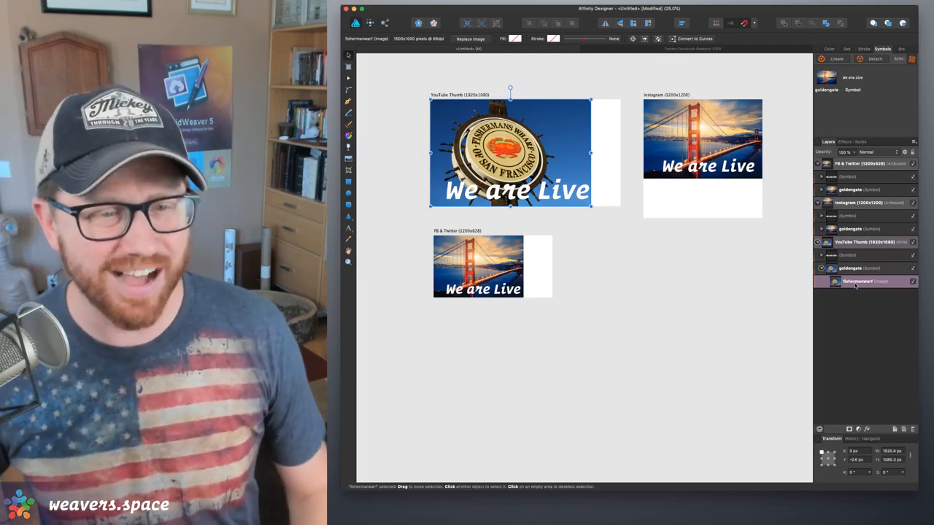
pyautogui.click(715, 123)
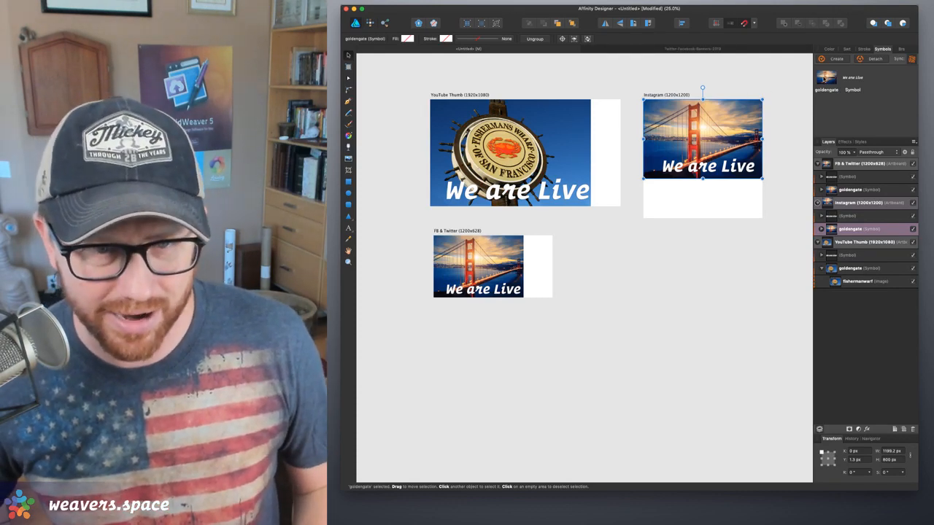
pyautogui.rightClick(824, 76)
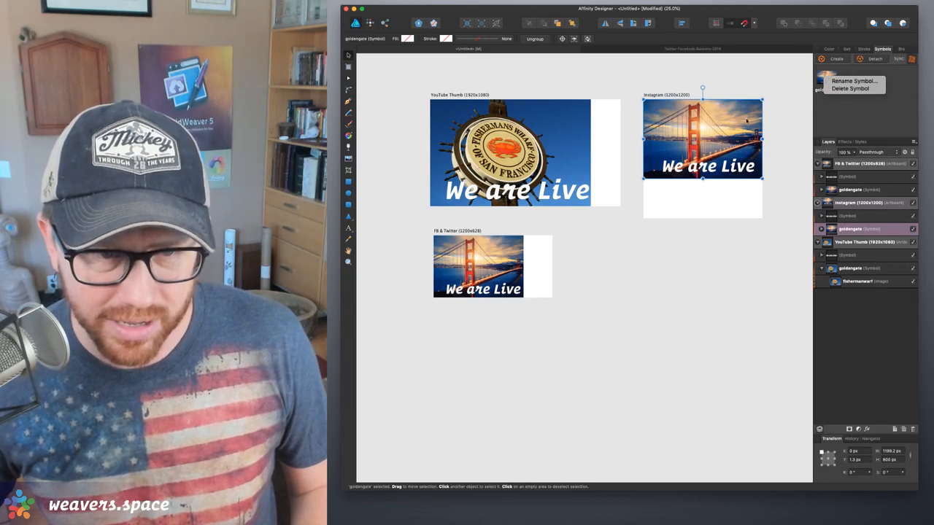
pyautogui.rightClick(713, 126)
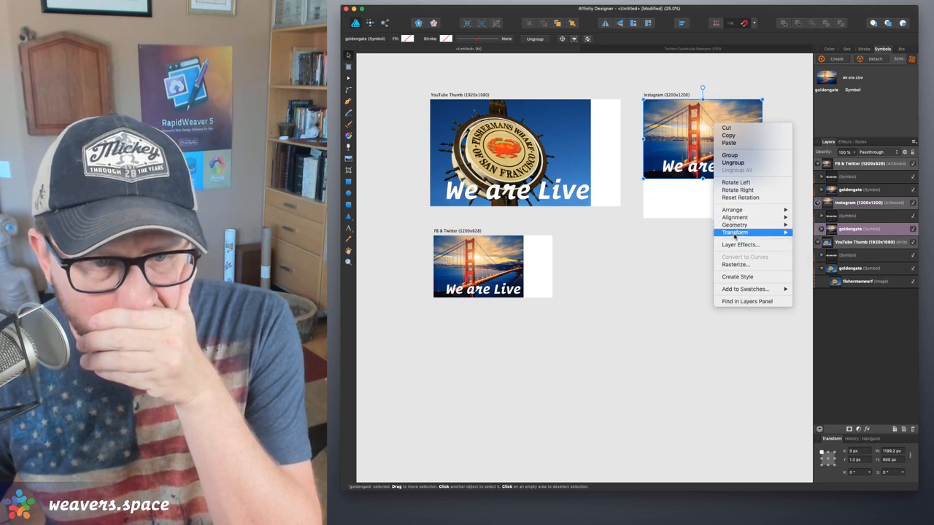
pyautogui.moveTo(733, 211)
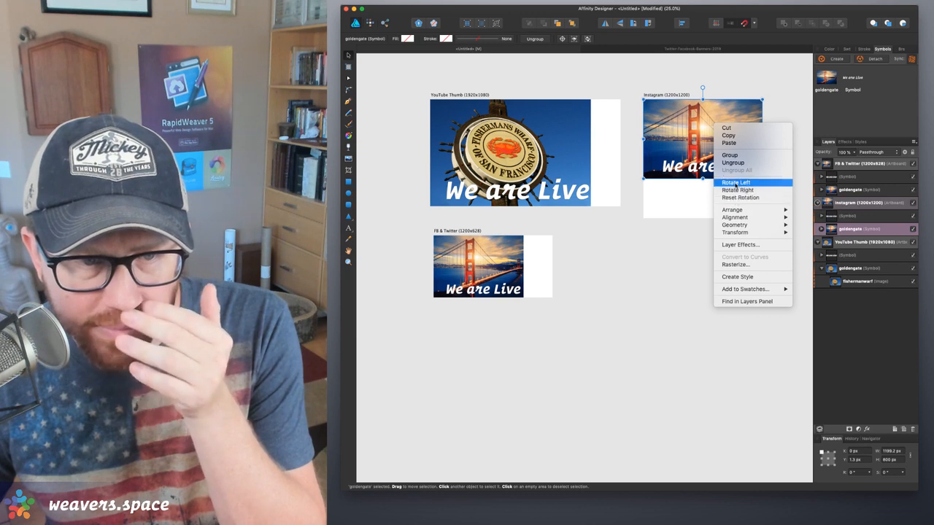
pyautogui.click(701, 123)
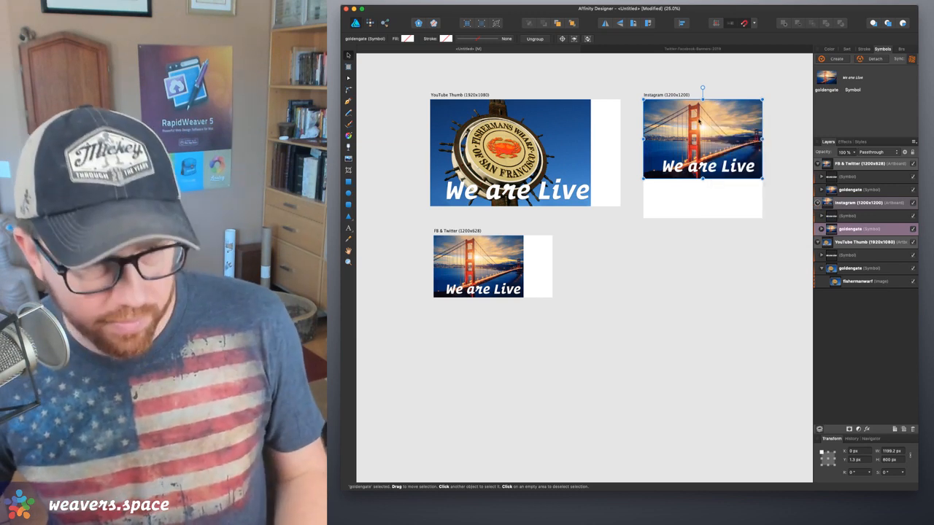
# Undo the image replacement inside the YouTube Thumb's goldengate symbol
pyautogui.press('super+z')
pyautogui.press('super+shift+z')
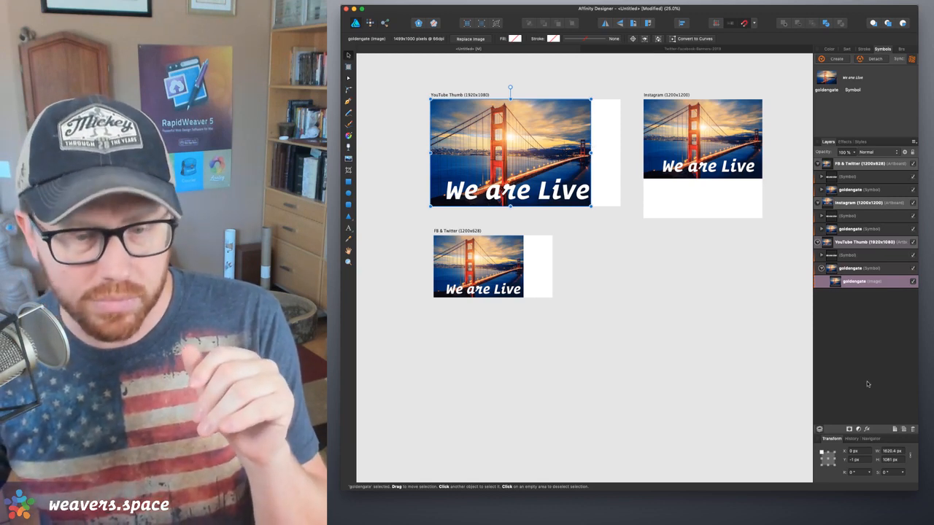
# Test symbol syncing with an 18.7 px Gaussian Blur on the YouTube Thumb's goldengate image, and switch the blur off again
pyautogui.click(866, 429)
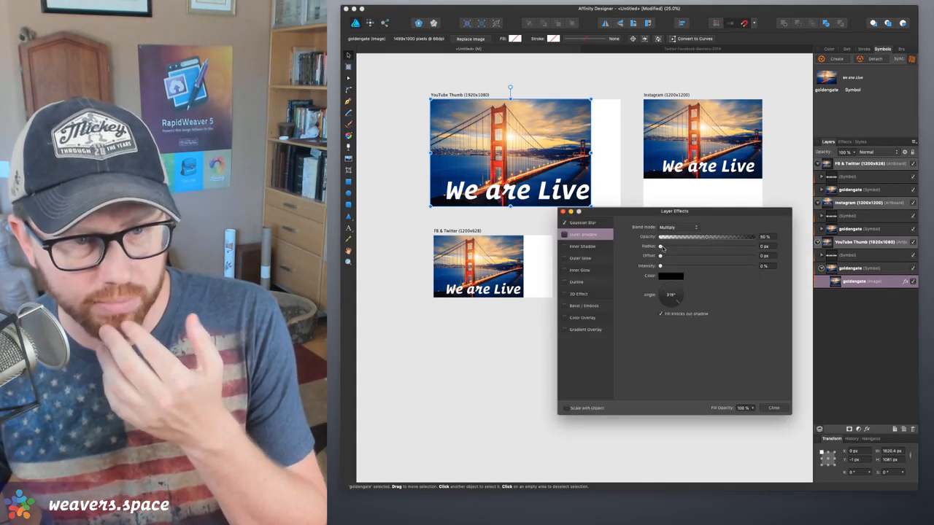
pyautogui.click(611, 223)
pyautogui.moveTo(661, 227); pyautogui.dragTo(710, 224)
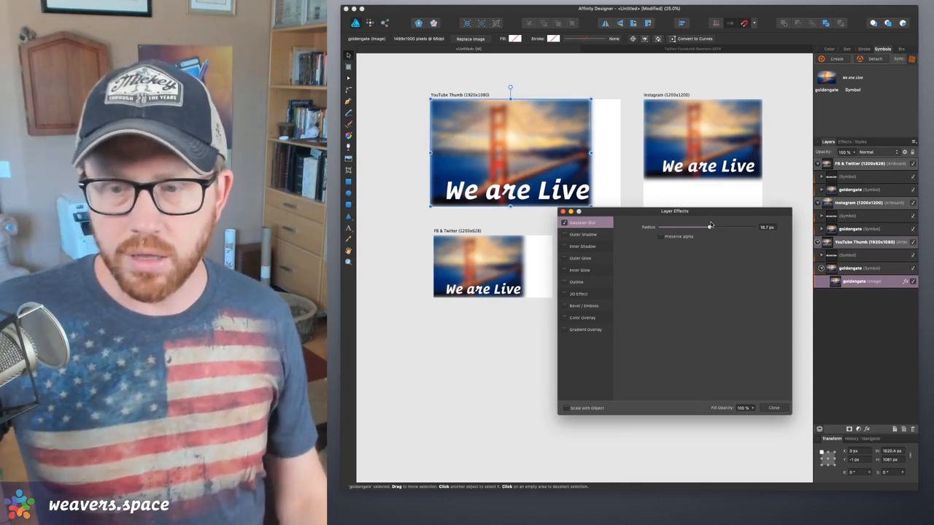
pyautogui.moveTo(692, 211); pyautogui.dragTo(682, 215)
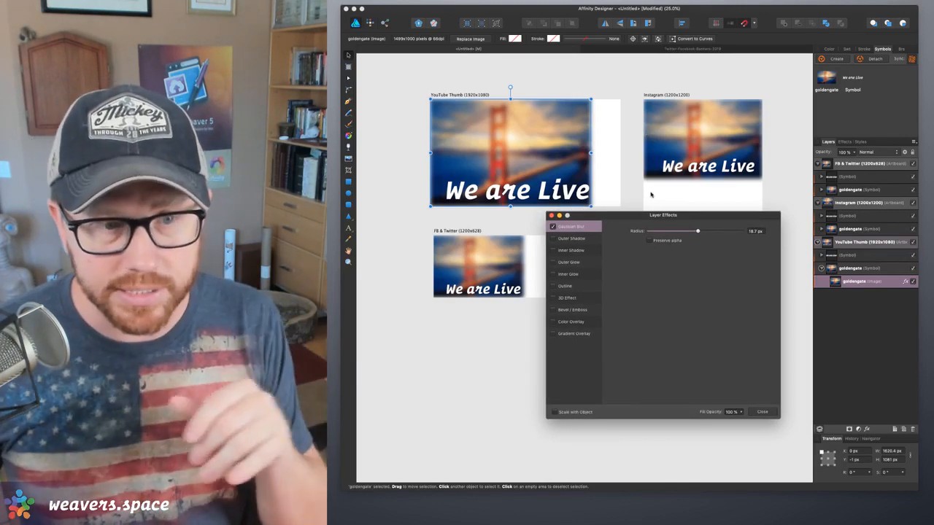
pyautogui.moveTo(660, 218); pyautogui.dragTo(684, 232)
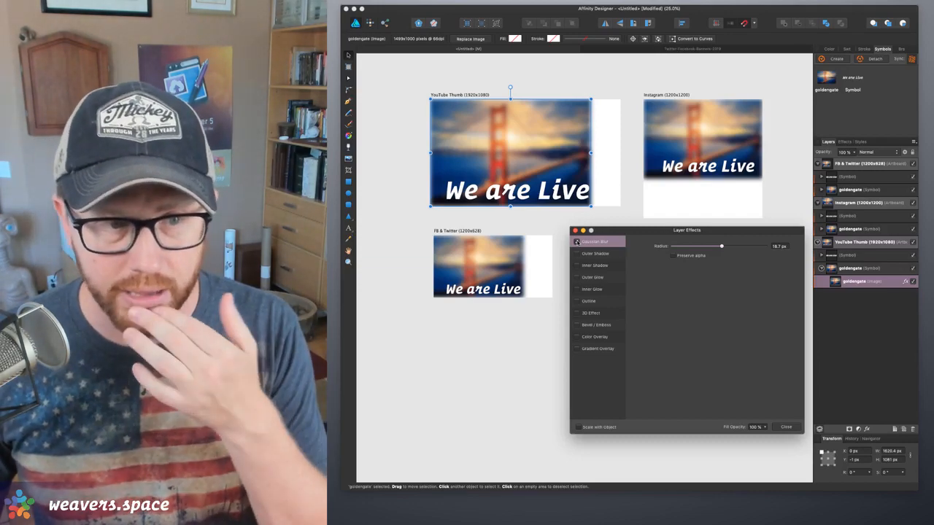
pyautogui.click(576, 242)
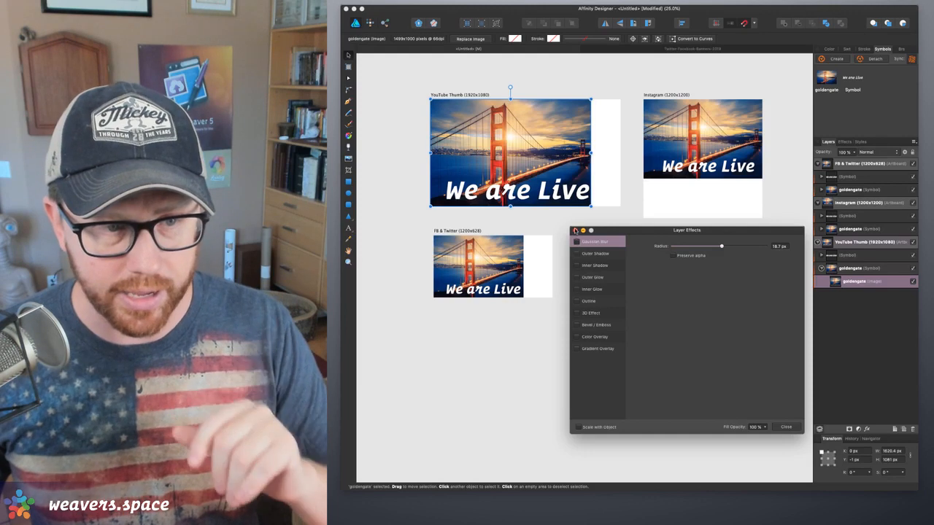
pyautogui.click(575, 230)
pyautogui.rightClick(554, 165)
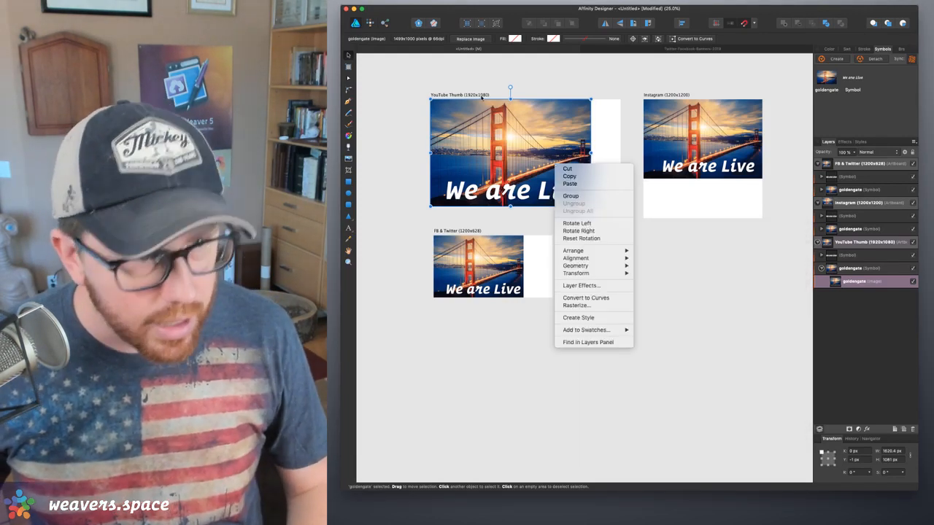
pyautogui.press('Escape')
pyautogui.press('super+shift+slash')
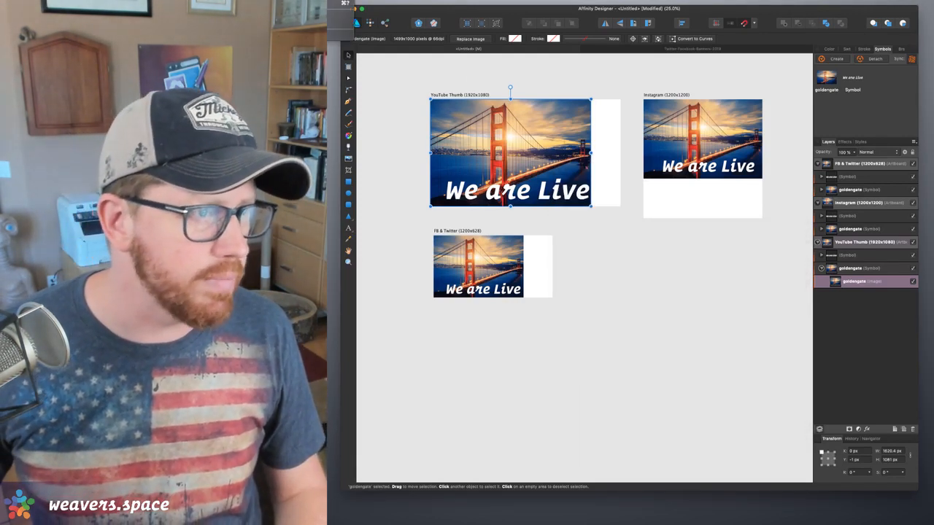
pyautogui.write('c')
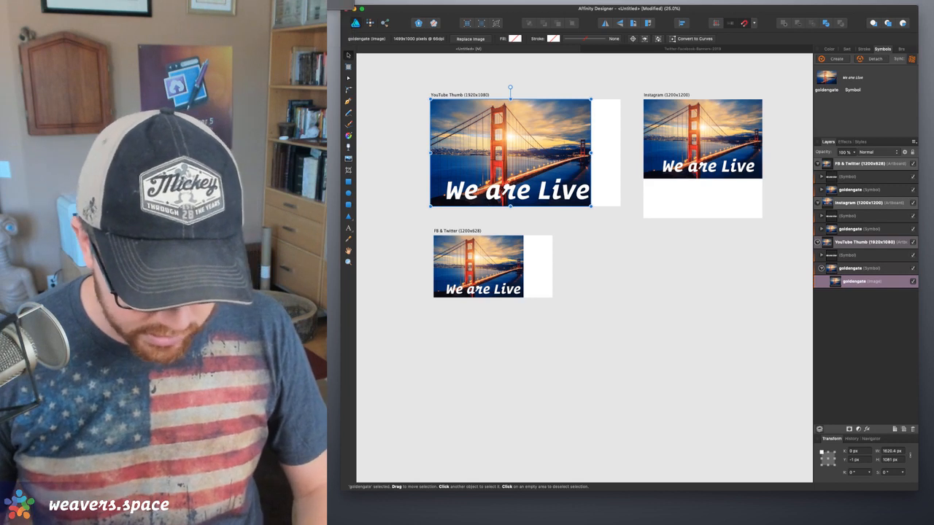
pyautogui.press('Down')
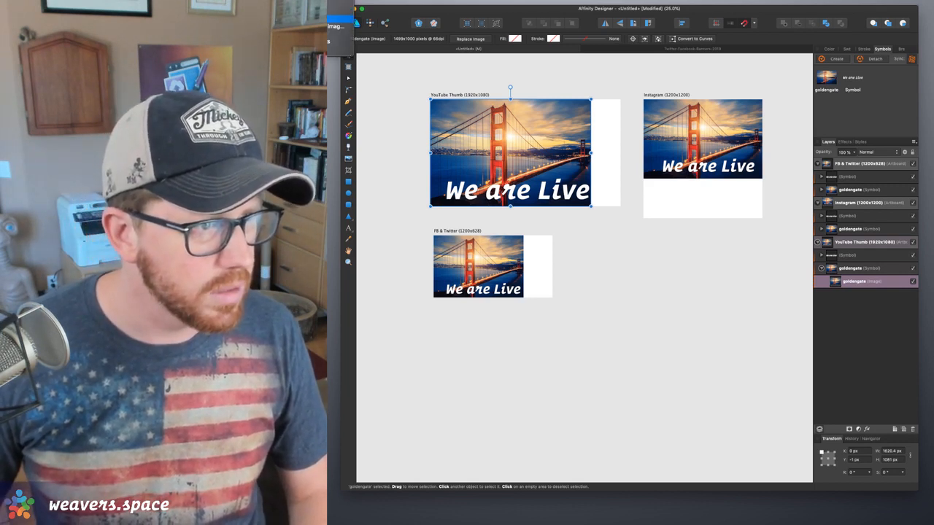
pyautogui.press('BackSpace')
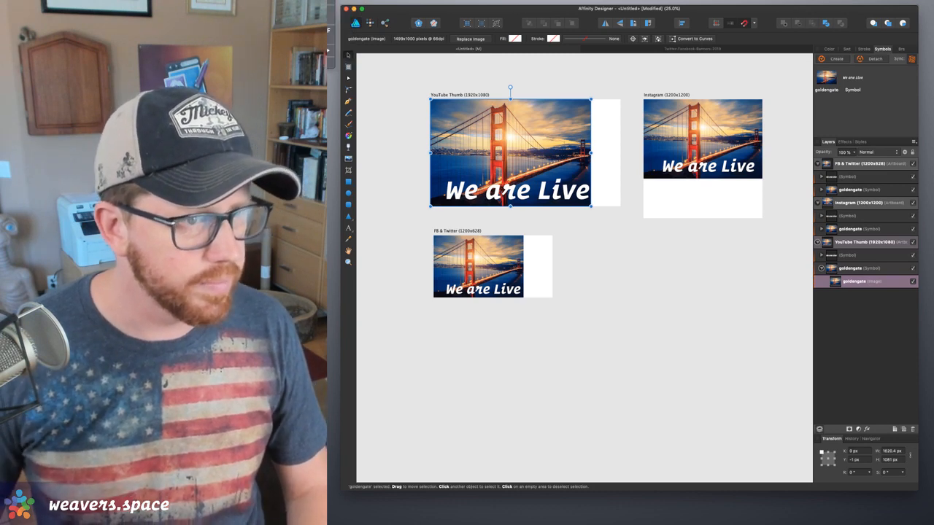
pyautogui.click(659, 298)
# Search Google for "affinity Designer Symbol replace image" and open the Affinity forum topic about images within symbols not syncing when replaced
pyautogui.press('super+space')
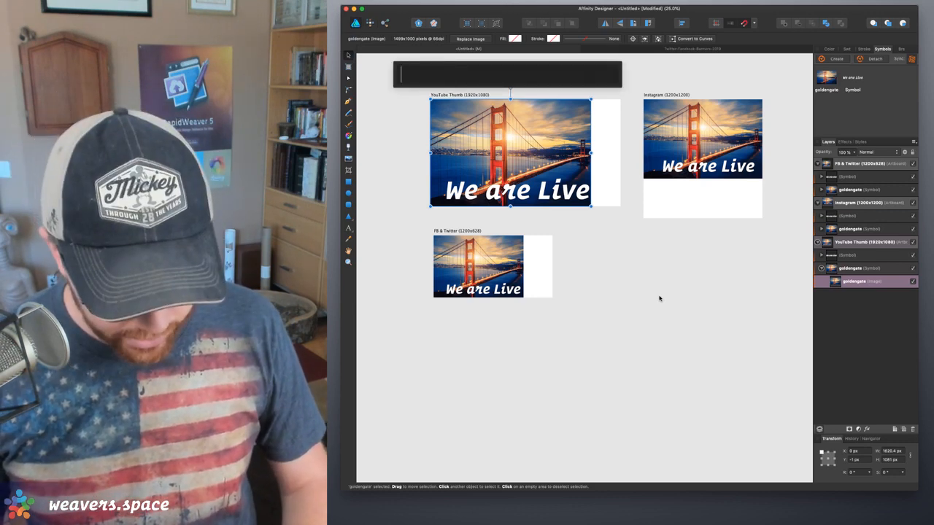
pyautogui.write('affinity ')
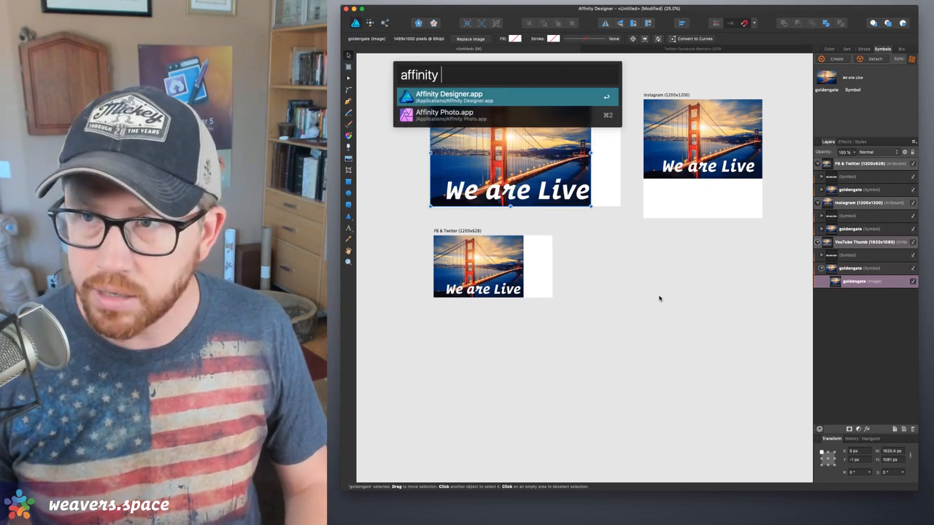
pyautogui.write('Desi')
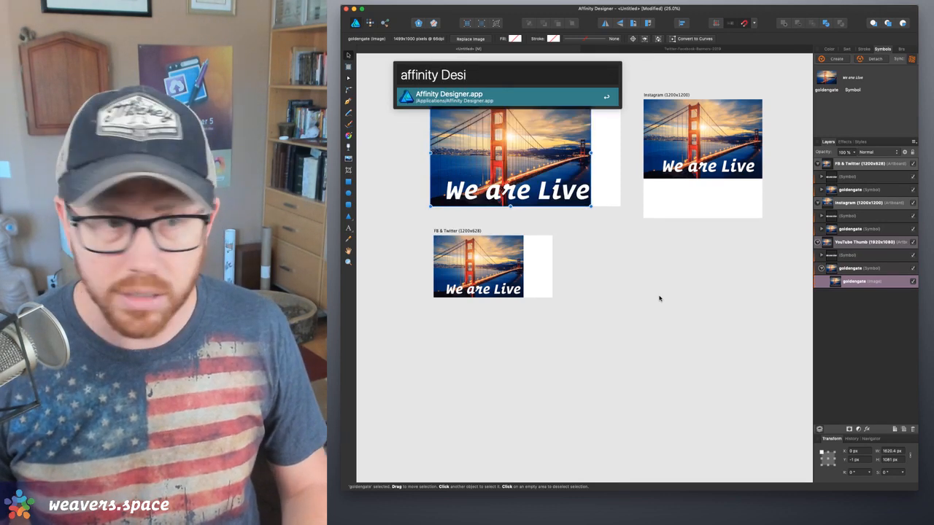
pyautogui.write('gner ')
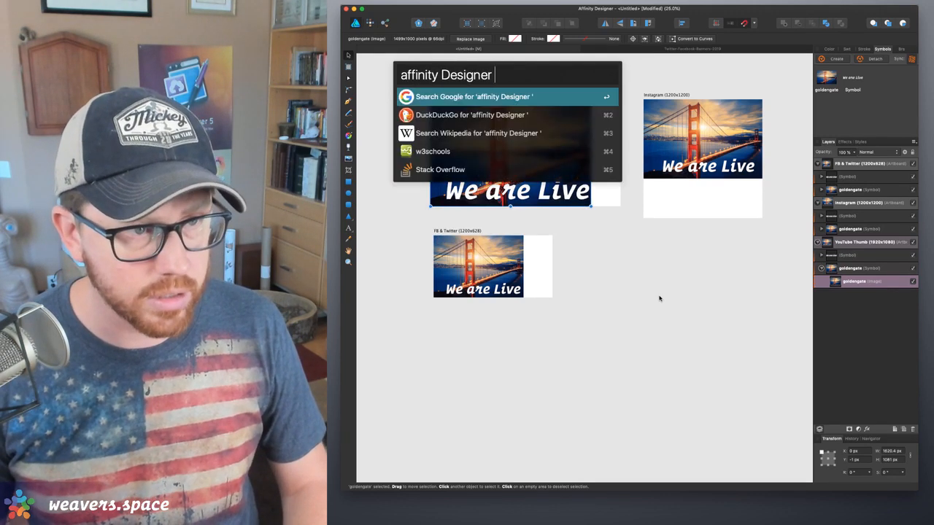
pyautogui.write('Symob')
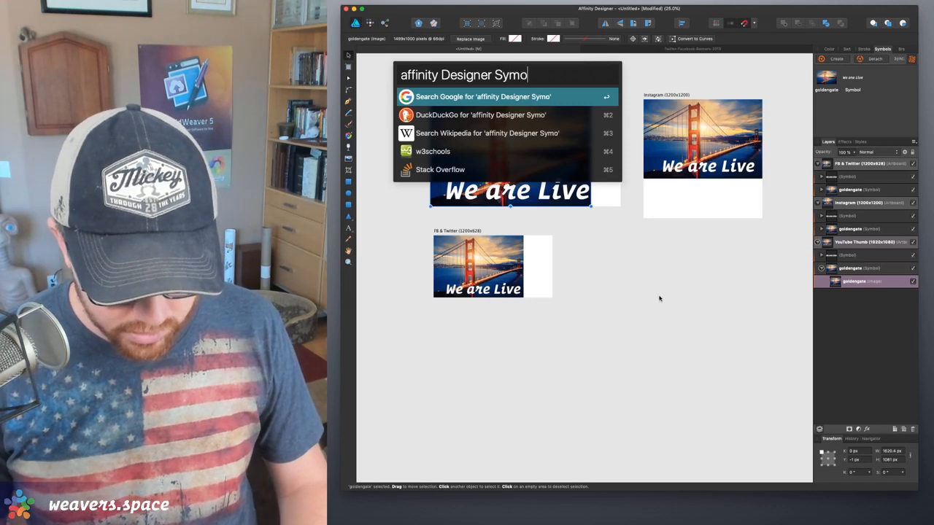
pyautogui.press('BackSpace')
pyautogui.press('BackSpace')
pyautogui.write('bol e')
pyautogui.press('BackSpace')
pyautogui.write('replace image')
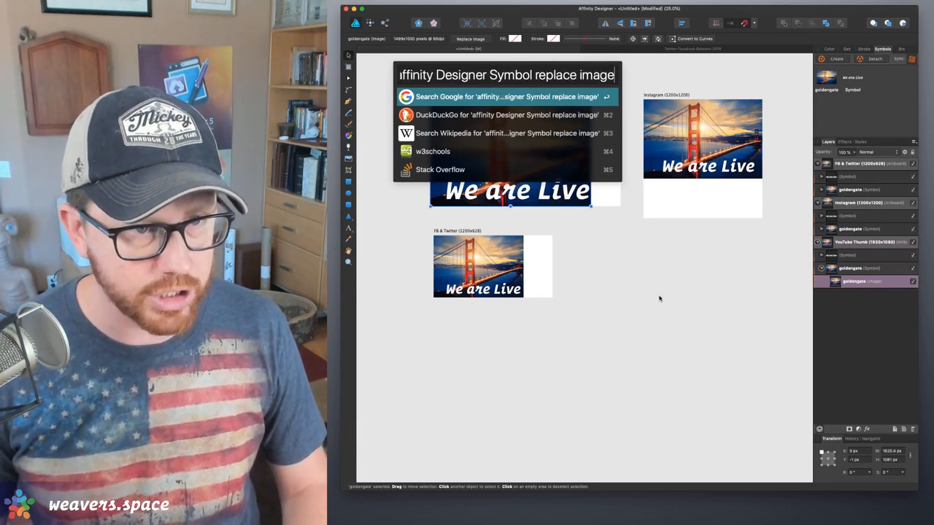
pyautogui.press('Return')
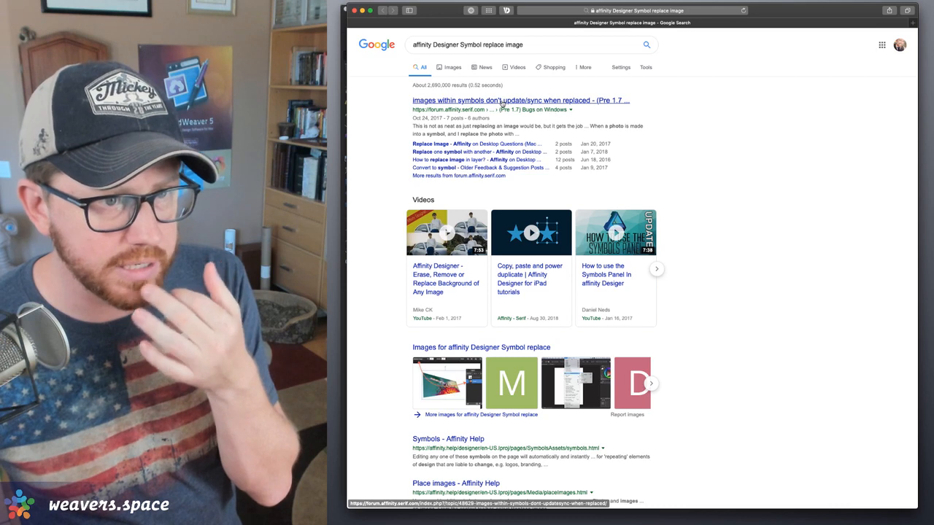
pyautogui.click(501, 102)
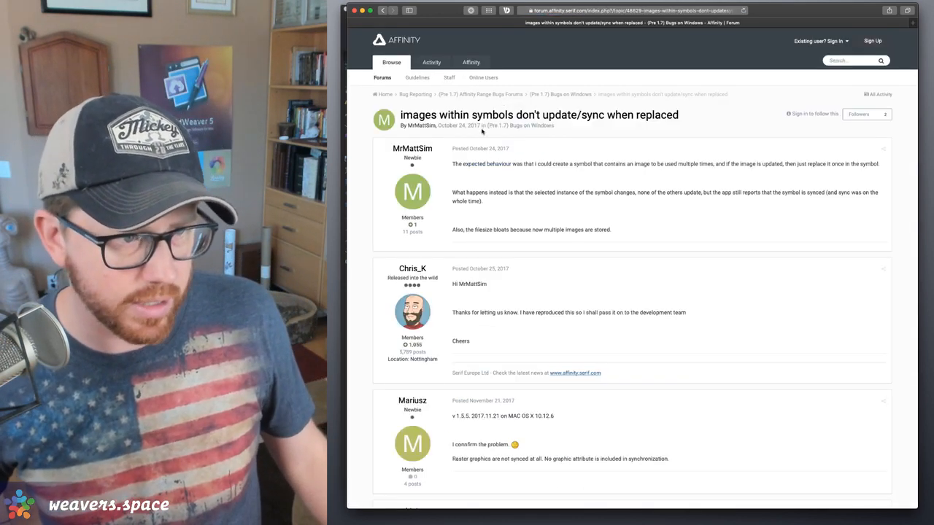
# Read the forum thread on images within symbols not syncing when replaced, including the posted workaround, and close the browser window
pyautogui.scroll(-2, 491, 192)
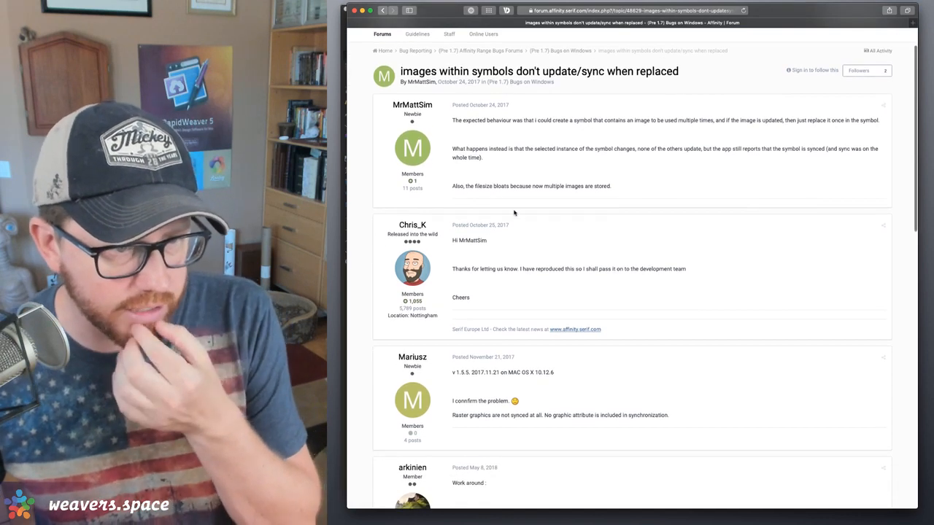
pyautogui.scroll(-5, 550, 235)
pyautogui.scroll(-3, 551, 235)
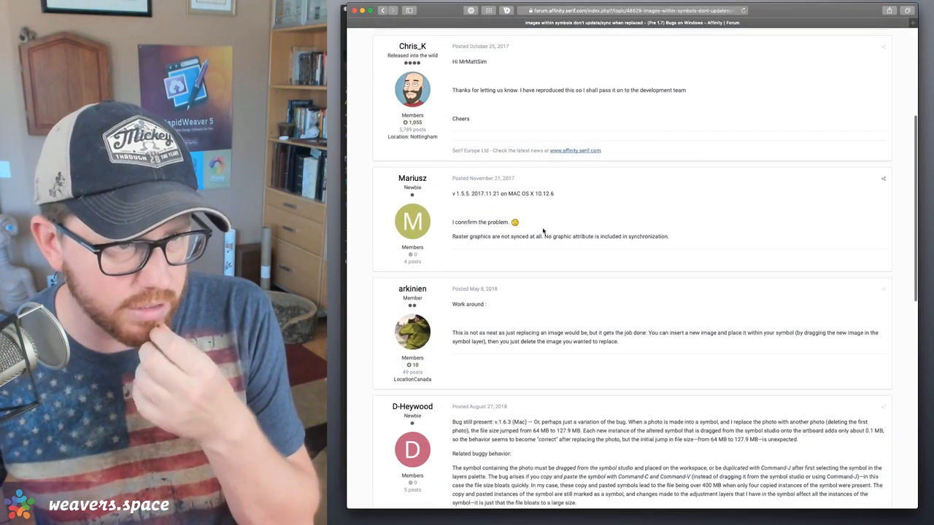
pyautogui.scroll(-2, 467, 213)
pyautogui.scroll(-3, 467, 212)
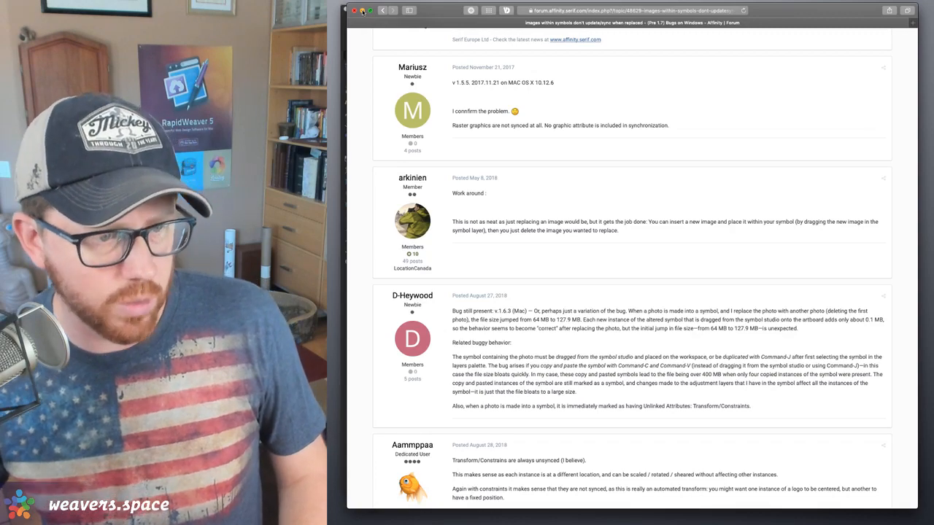
pyautogui.scroll(-10, 529, 192)
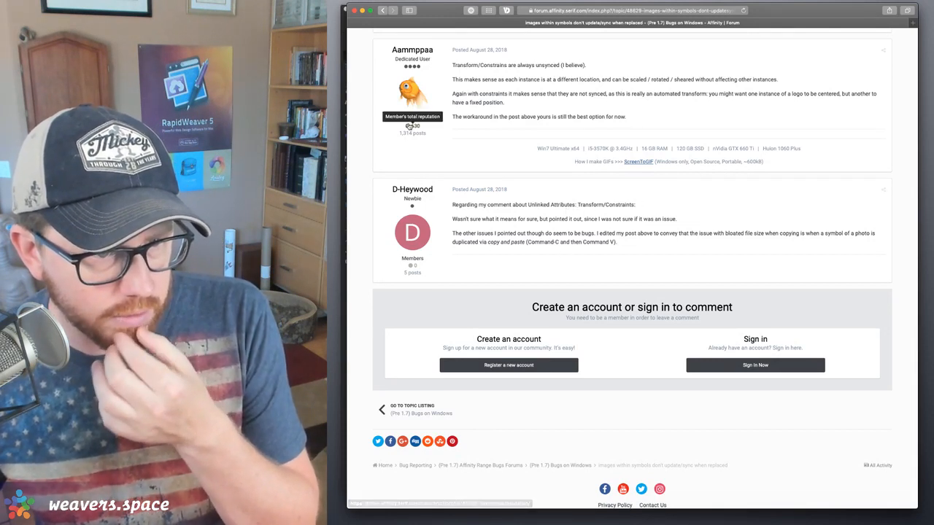
pyautogui.click(353, 10)
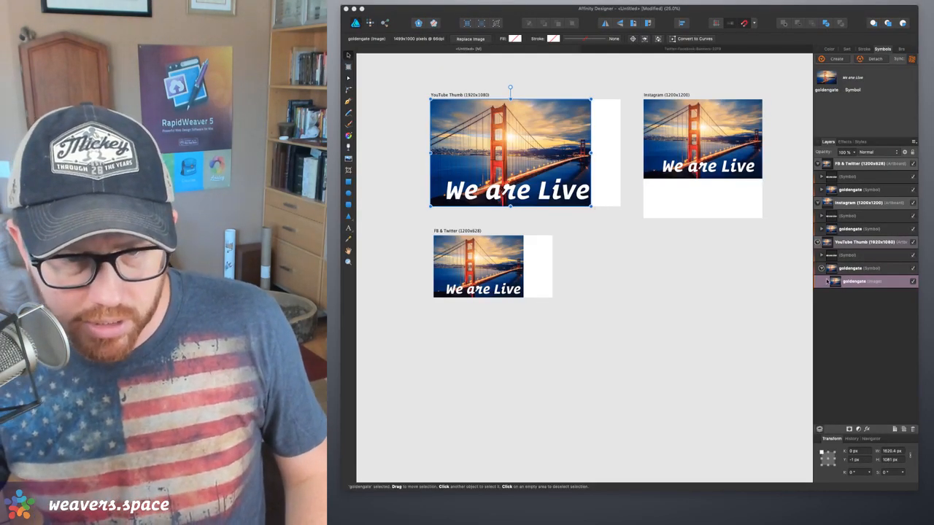
# Try to add fishermanwarf.jpg from the Placeholder Images folder into the goldengate symbol on the YouTube Thumb artboard, and return to the untitled document
pyautogui.click(848, 269)
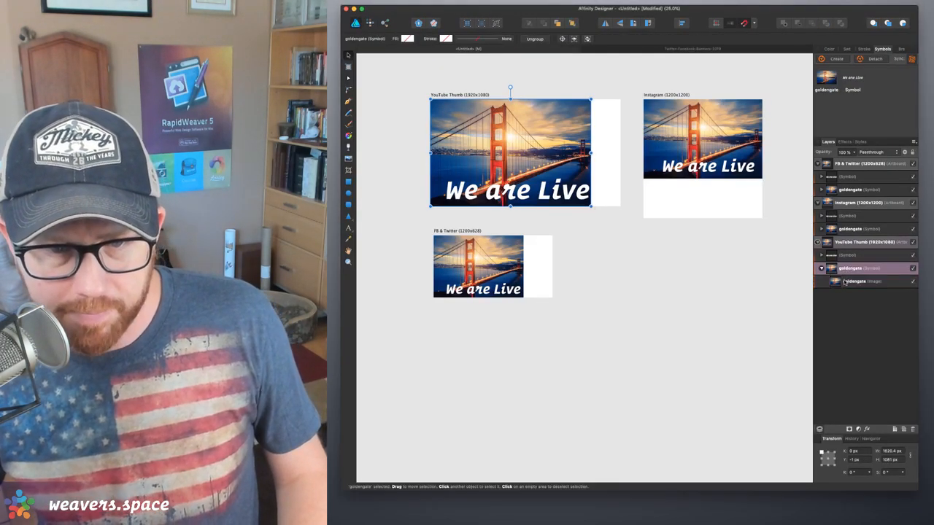
pyautogui.click(844, 281)
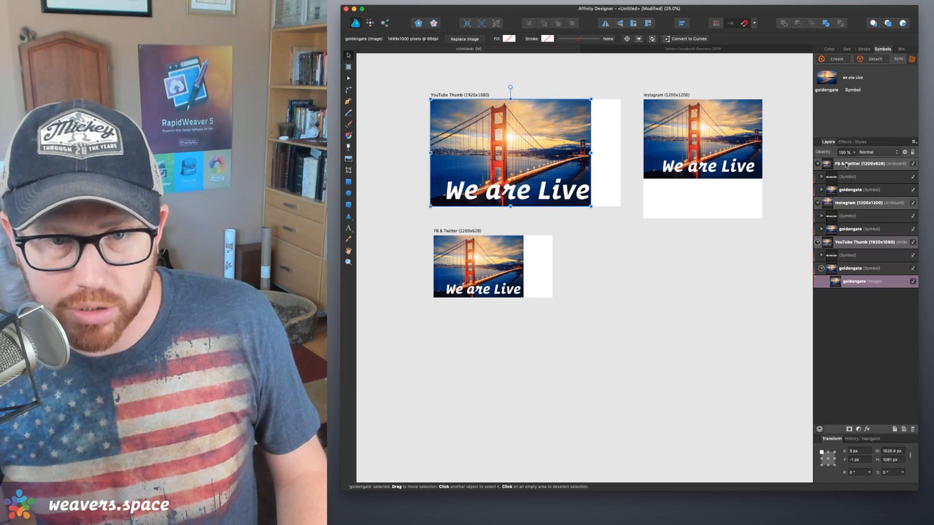
pyautogui.click(846, 269)
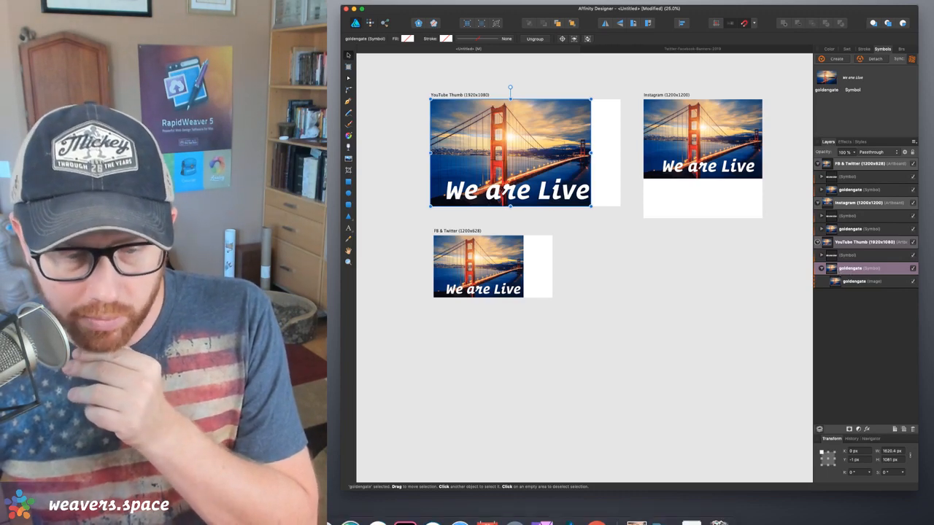
pyautogui.click(636, 522)
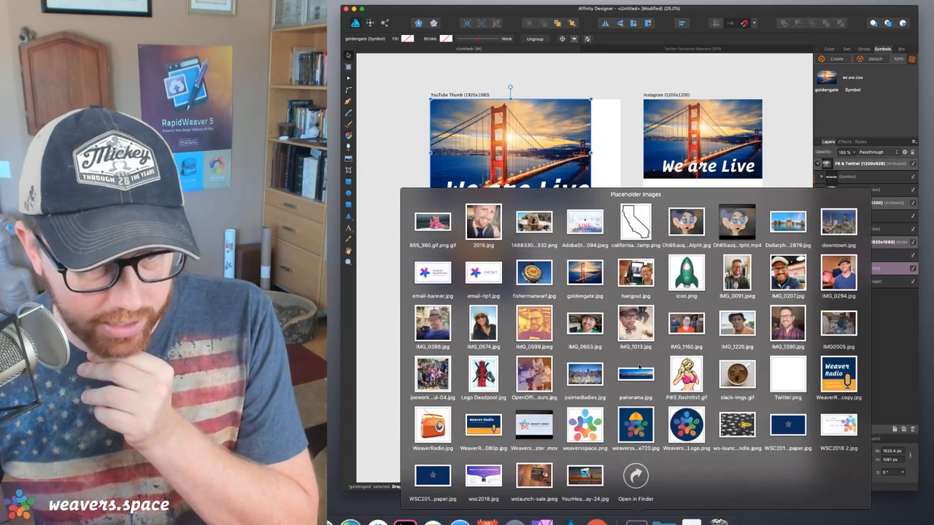
pyautogui.moveTo(543, 268); pyautogui.dragTo(847, 281)
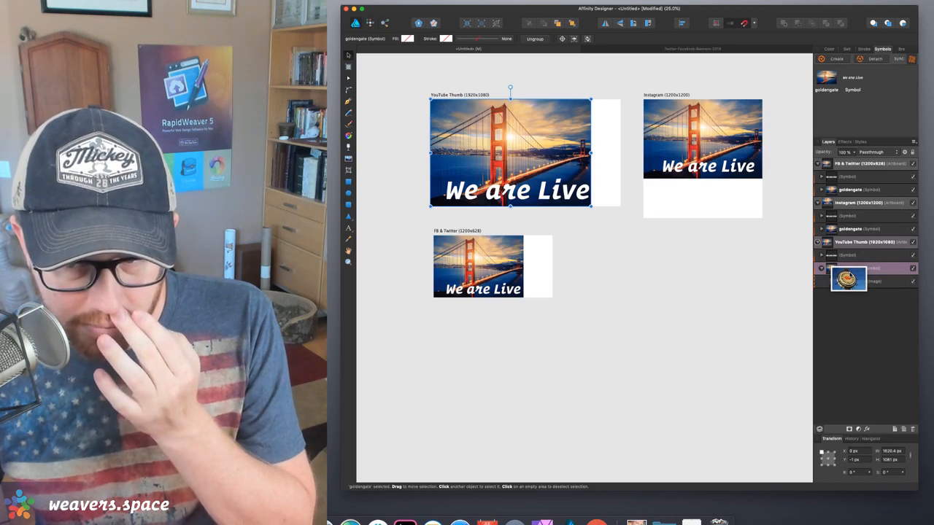
pyautogui.moveTo(848, 280); pyautogui.dragTo(849, 274)
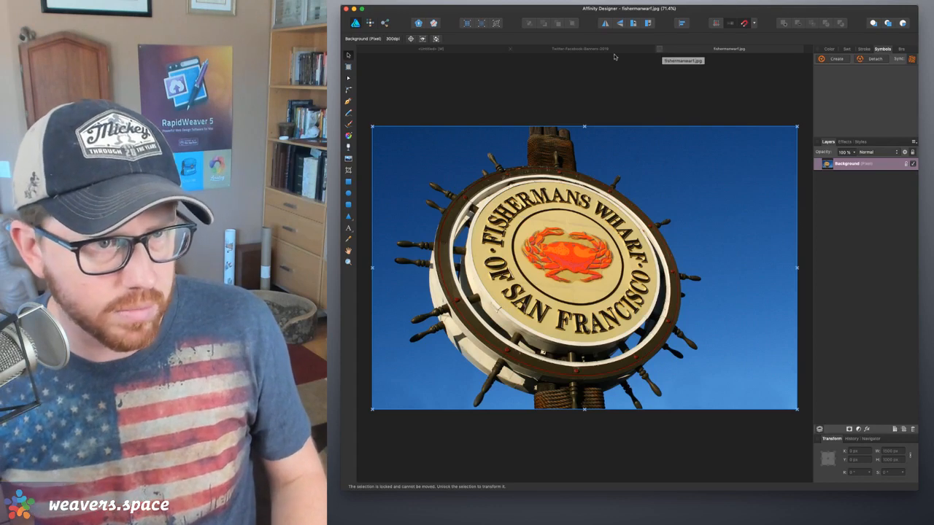
pyautogui.click(451, 48)
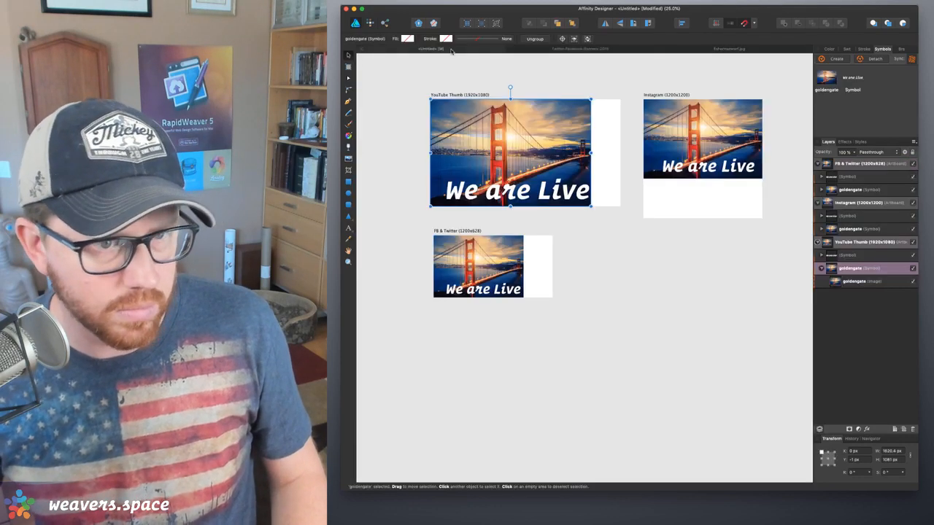
pyautogui.click(839, 282)
pyautogui.rightClick(839, 282)
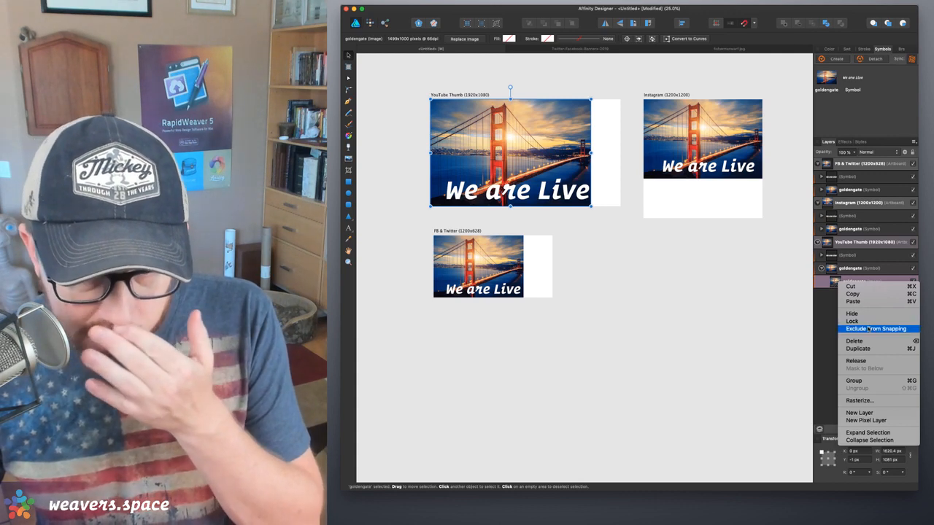
pyautogui.click(827, 308)
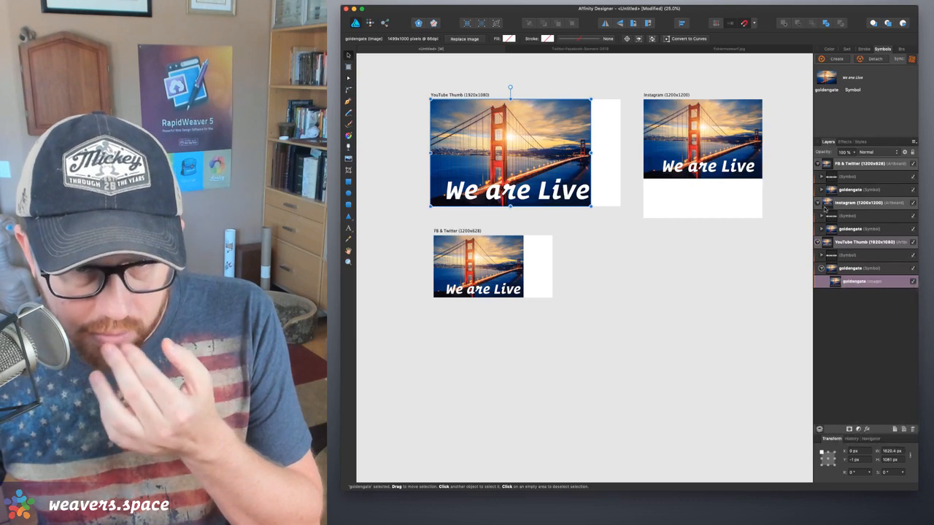
pyautogui.click(860, 142)
pyautogui.click(845, 142)
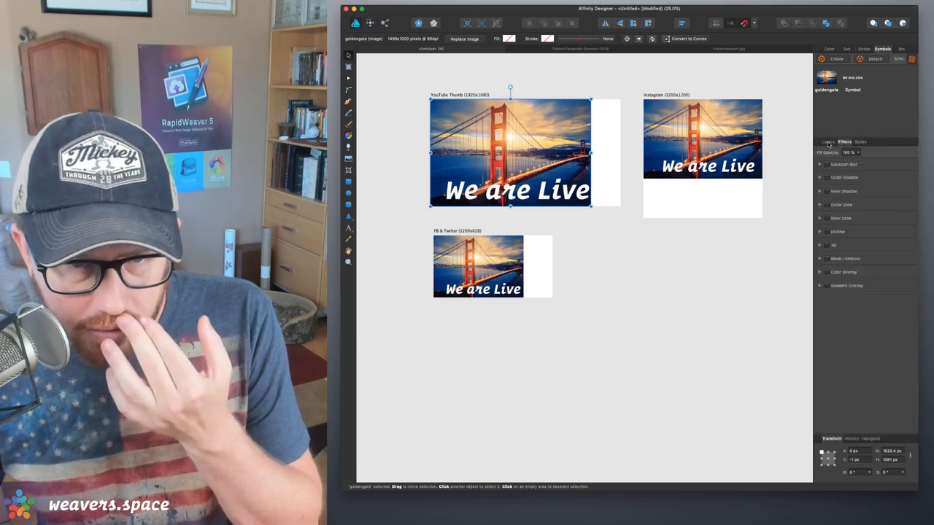
pyautogui.click(829, 142)
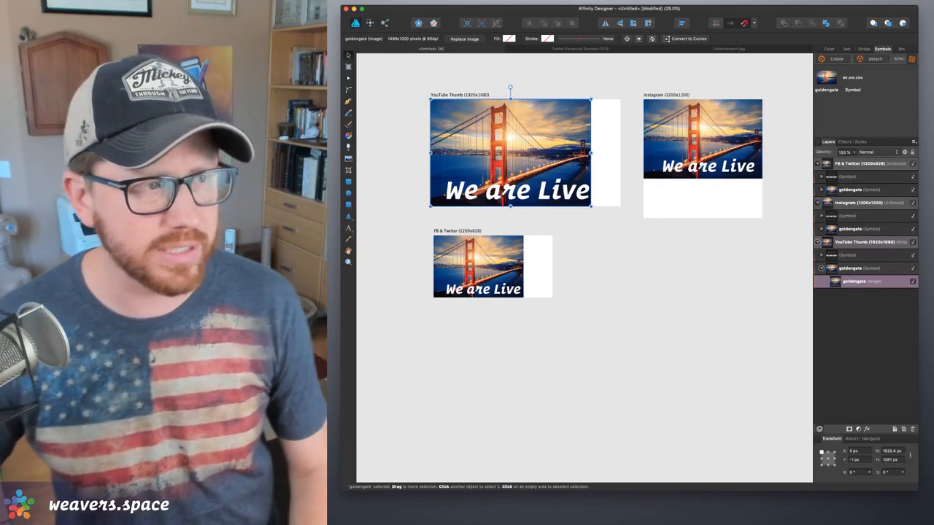
# Check which version of Affinity Designer is installed
pyautogui.click(345, 83)
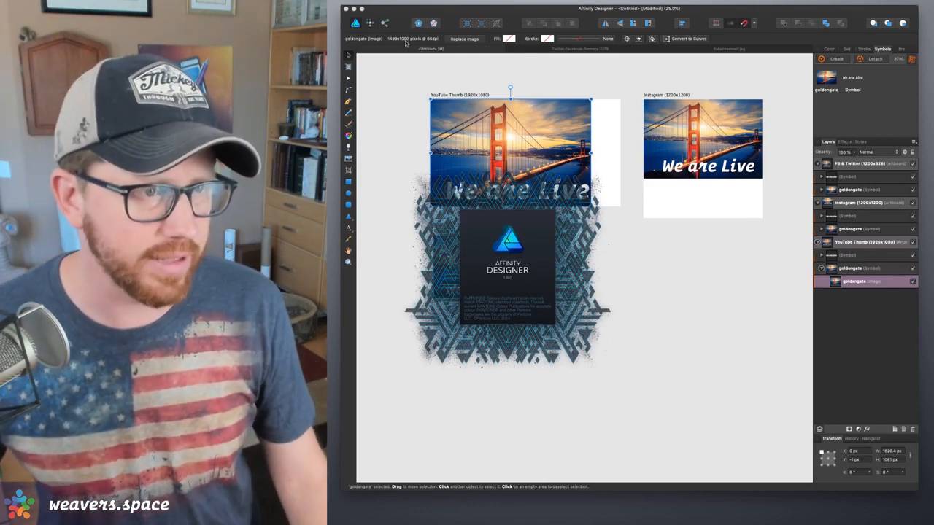
pyautogui.click(439, 230)
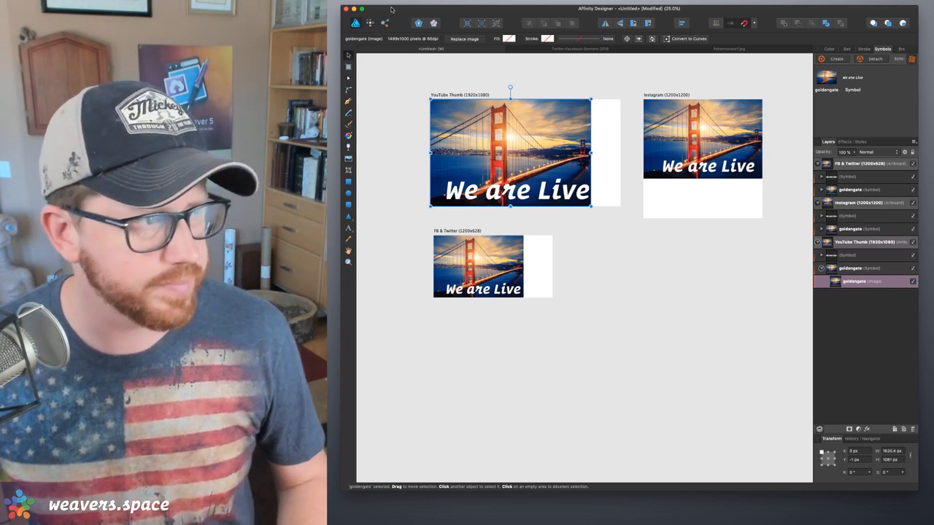
# Save the document as SocialTemplates.afdesign in the Affinity Designer iCloud folder
pyautogui.press('super+s')
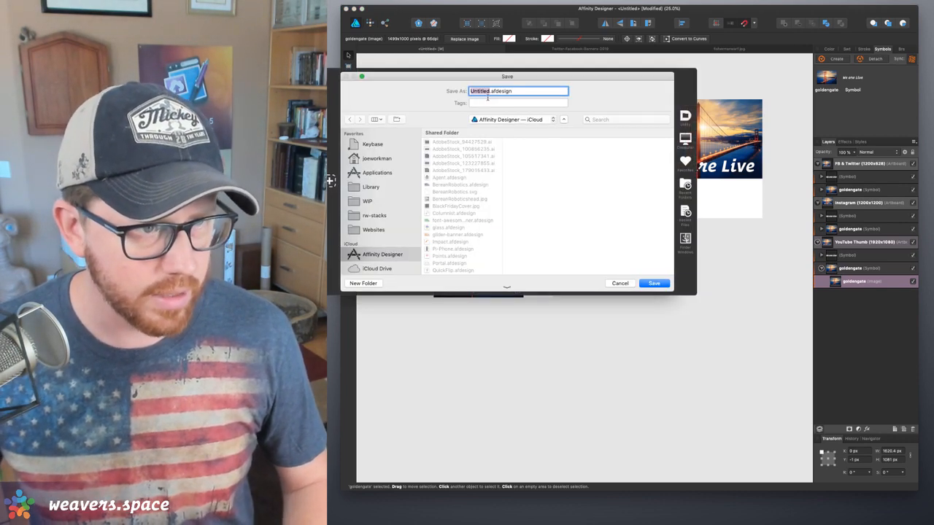
pyautogui.write('Sopcial')
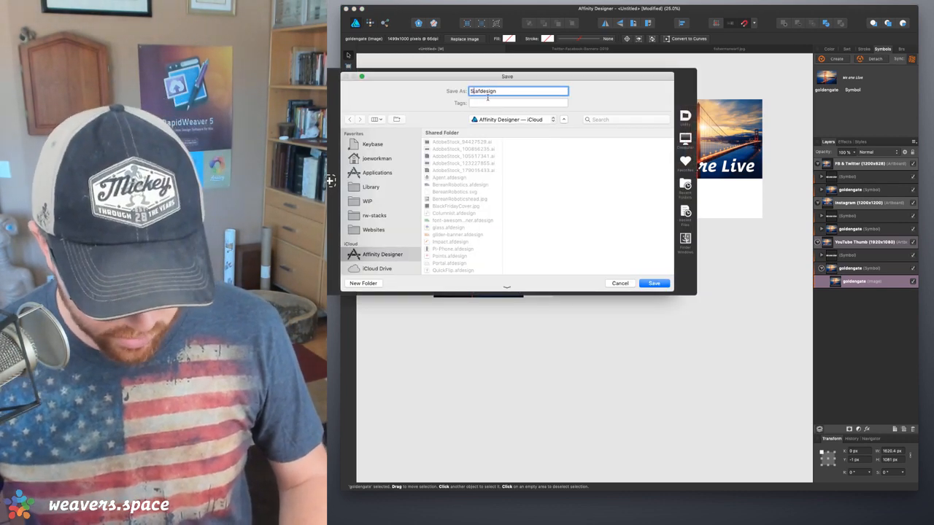
pyautogui.press('BackSpace')
pyautogui.press('BackSpace')
pyautogui.press('BackSpace')
pyautogui.press('BackSpace')
pyautogui.press('BackSpace')
pyautogui.press('BackSpace')
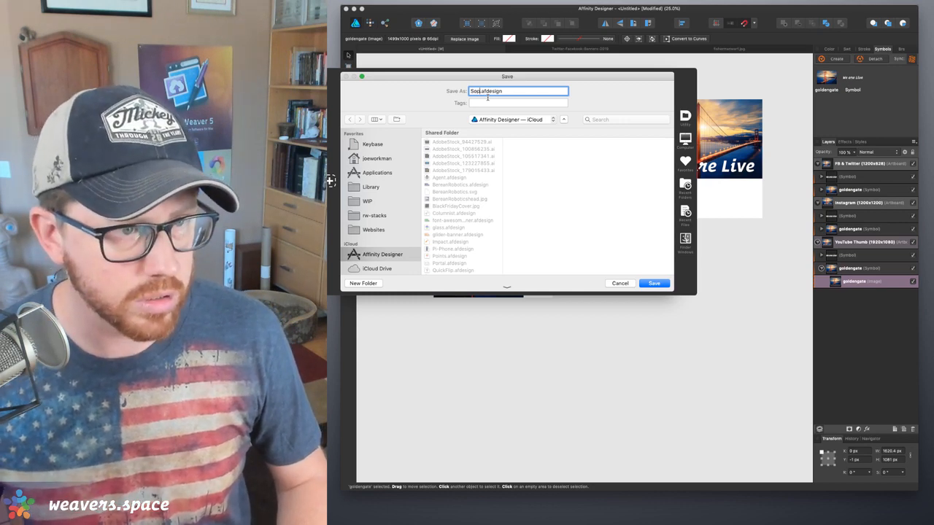
pyautogui.write('cial')
pyautogui.write(' Templates')
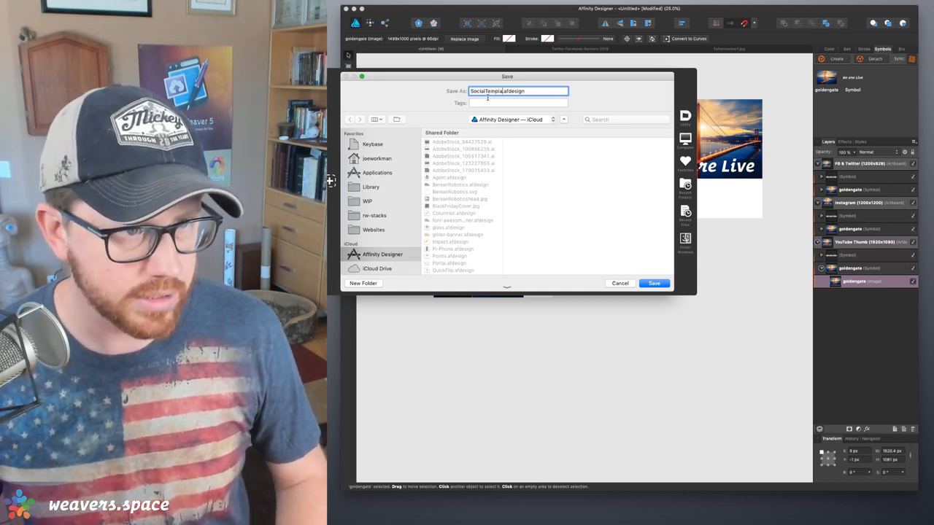
pyautogui.press('Return')
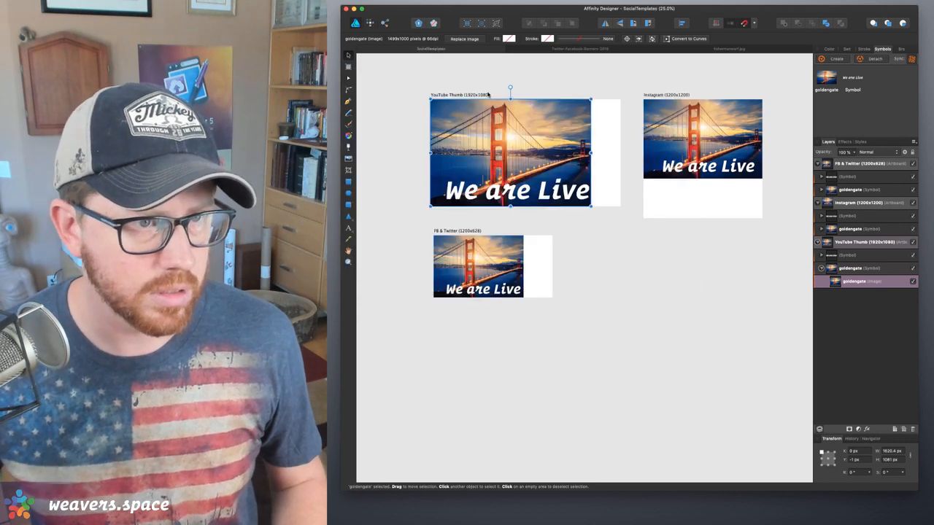
# Leave Affinity Designer, switch to the App Store and search for Affinity
pyautogui.click(490, 73)
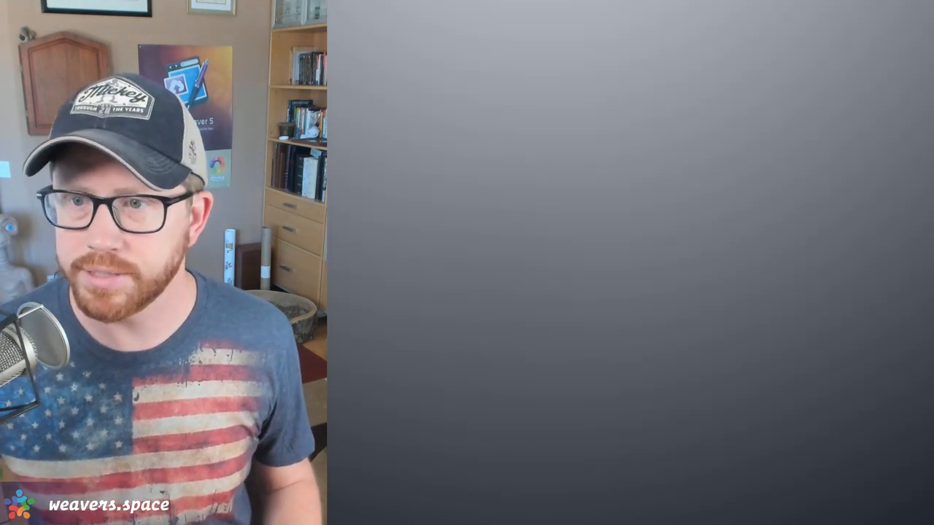
pyautogui.press('super+space')
pyautogui.write('app')
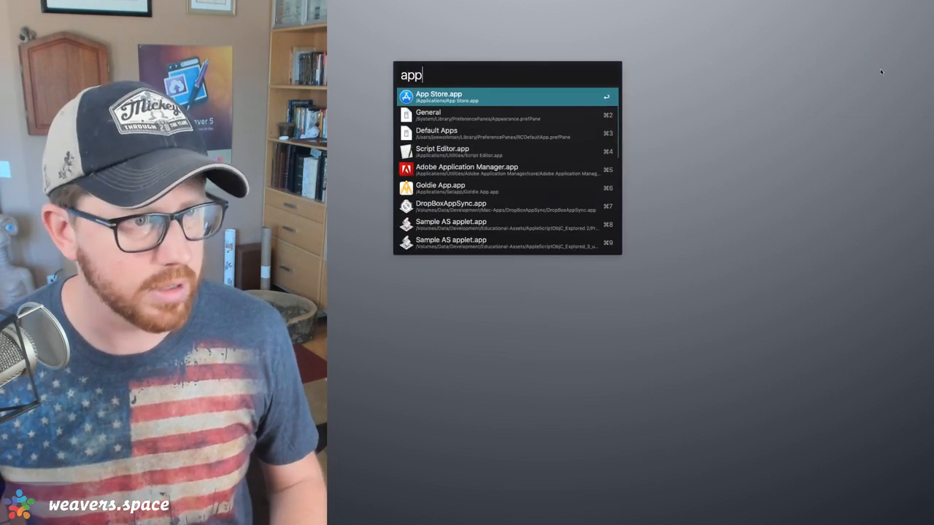
pyautogui.press('Return')
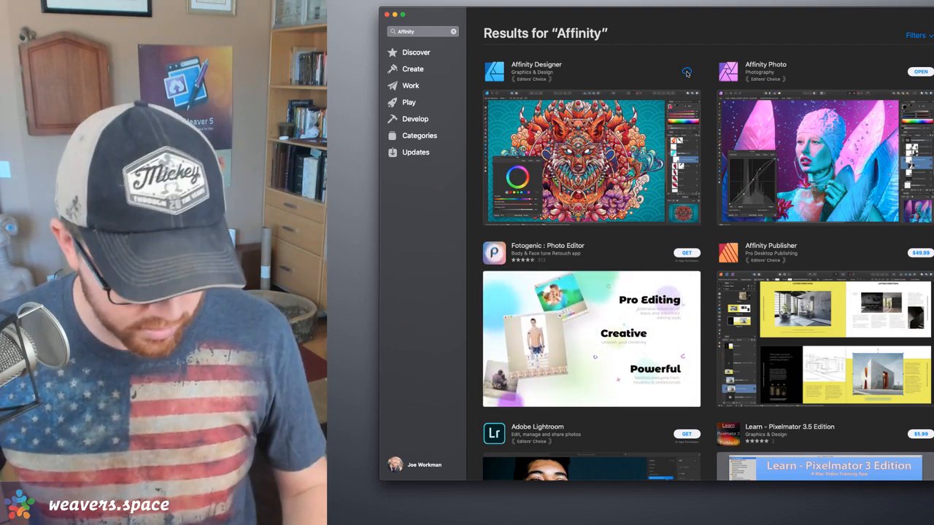
# Switch to Finder and open the Applications folder
pyautogui.hotkey('alt', 'space')
pyautogui.write('fin')
pyautogui.press('Return')
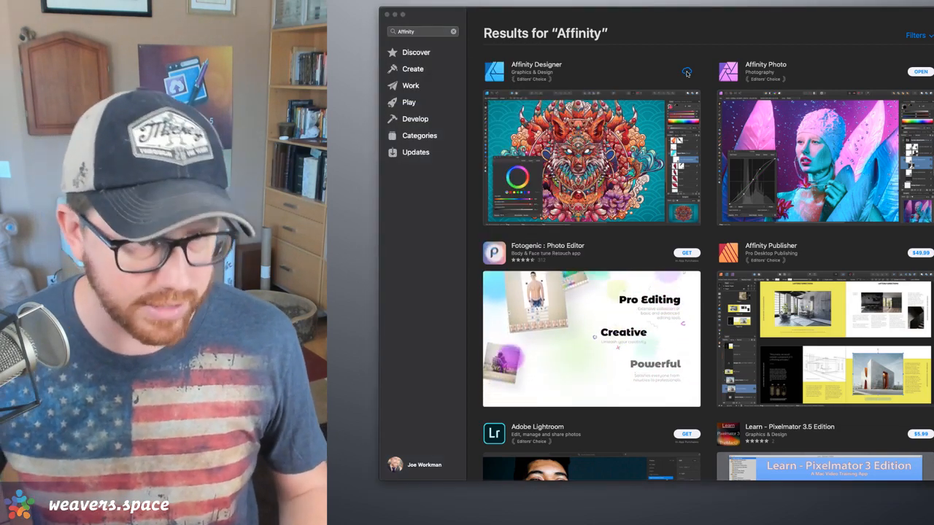
pyautogui.hotkey('alt', 'space')
pyautogui.write('find')
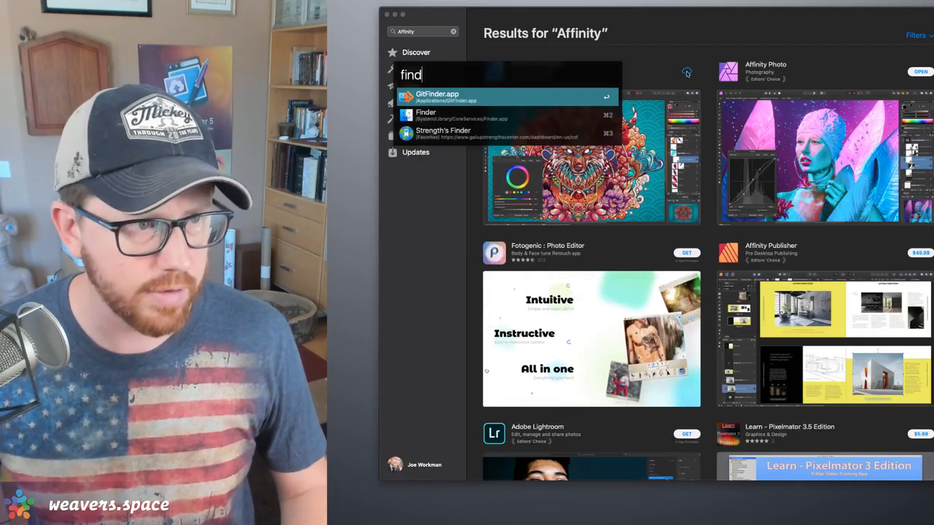
pyautogui.press('Return')
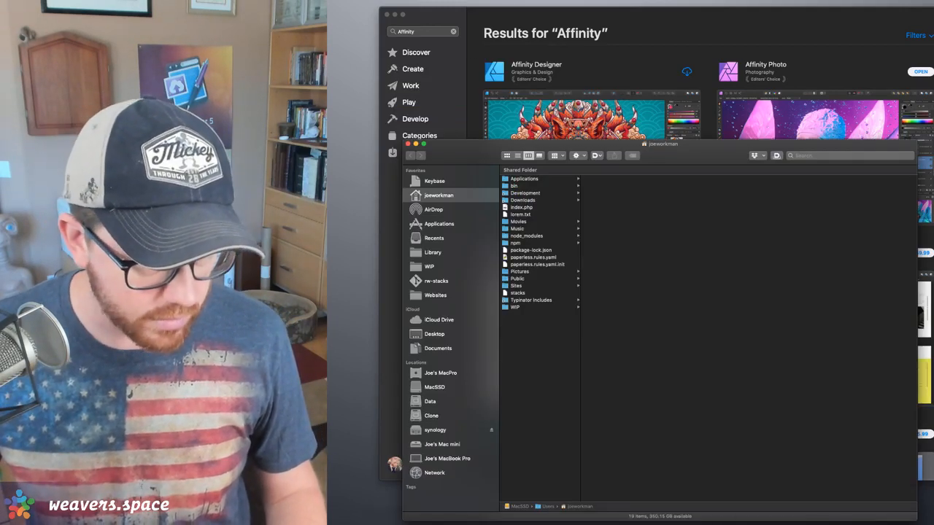
pyautogui.click(431, 224)
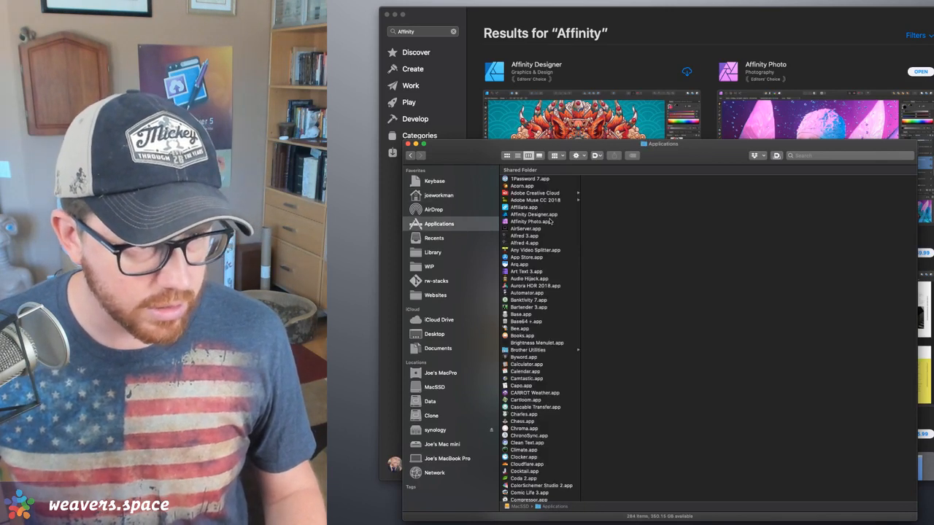
# Move Affinity Designer.app to the Trash, authorising the removal with the account password
pyautogui.click(530, 215)
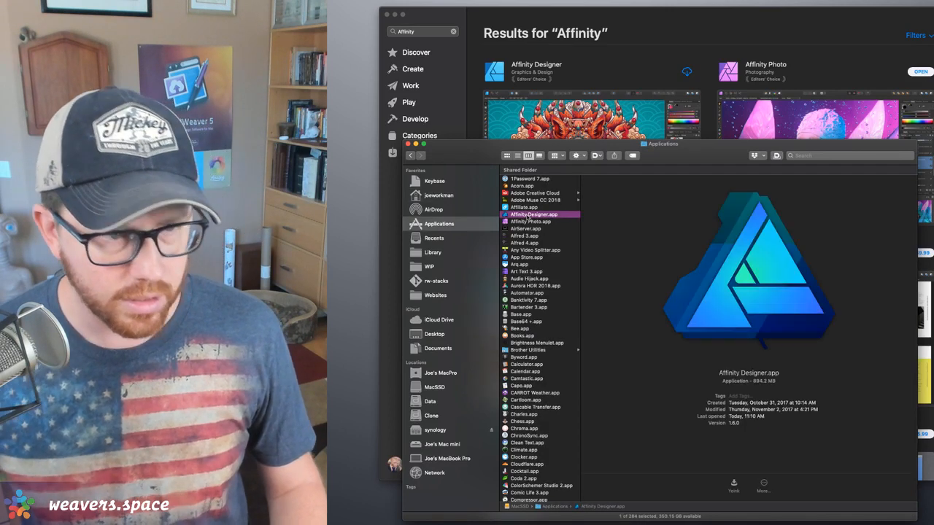
pyautogui.press('super+BackSpace')
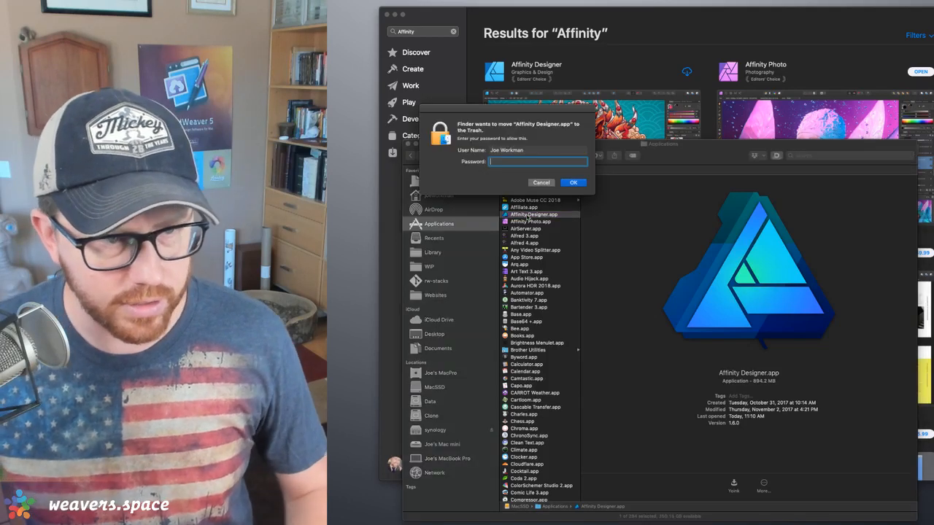
pyautogui.write('******')
pyautogui.press('Return')
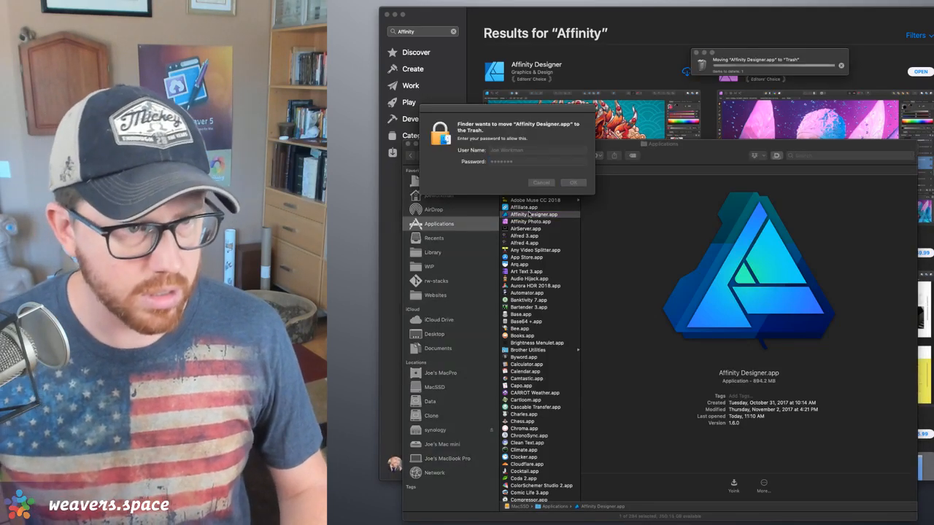
# Try to reinstall Affinity Designer from the App Store by entering the Apple ID password, and keep all its related files in Hazel
pyautogui.click(691, 57)
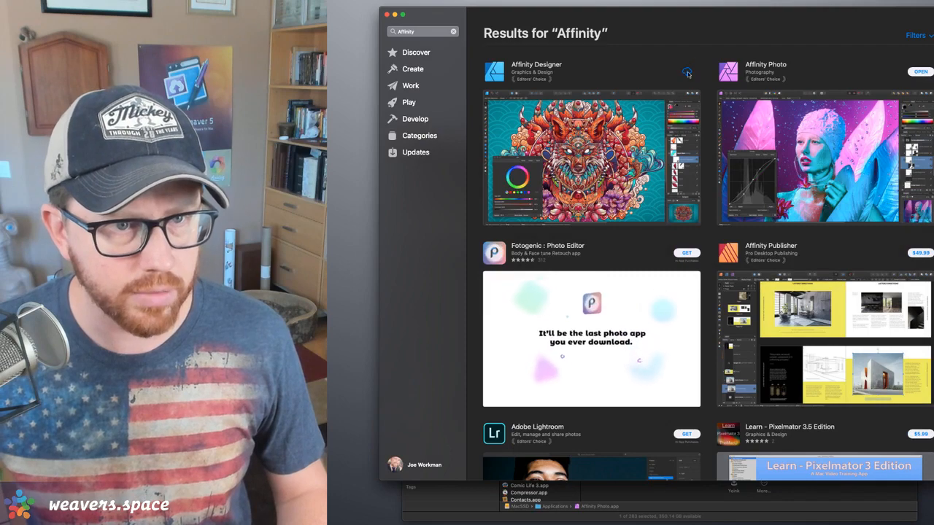
pyautogui.click(687, 71)
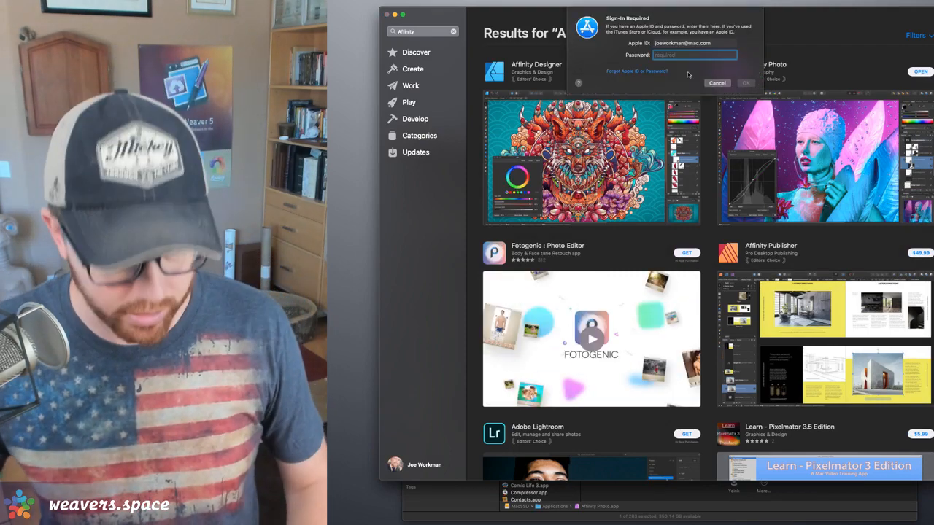
pyautogui.write('••••••••')
pyautogui.press('Return')
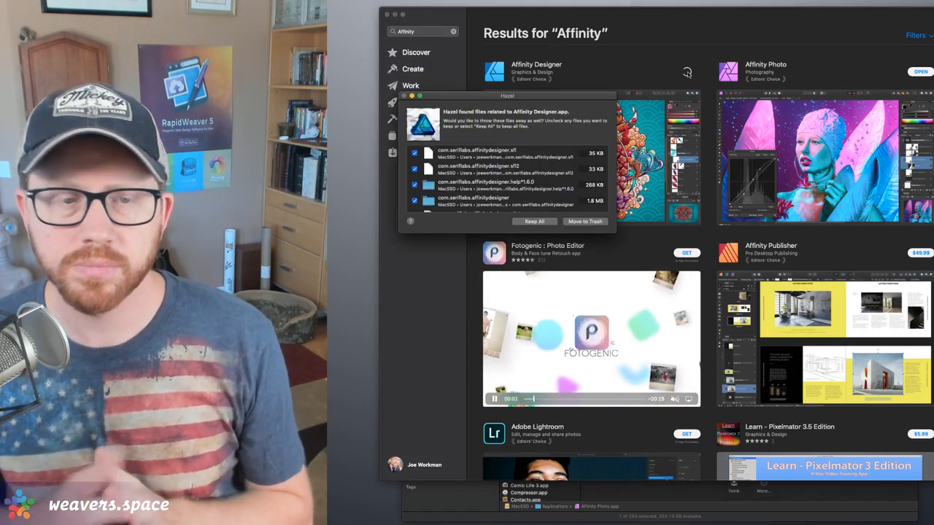
pyautogui.click(534, 221)
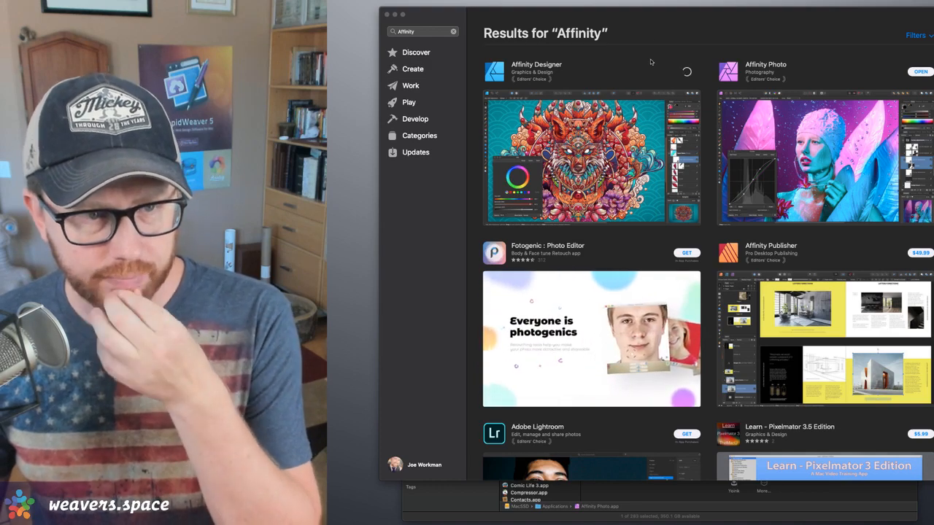
# Open the App Store page for Affinity Designer and look through its preview images
pyautogui.click(656, 140)
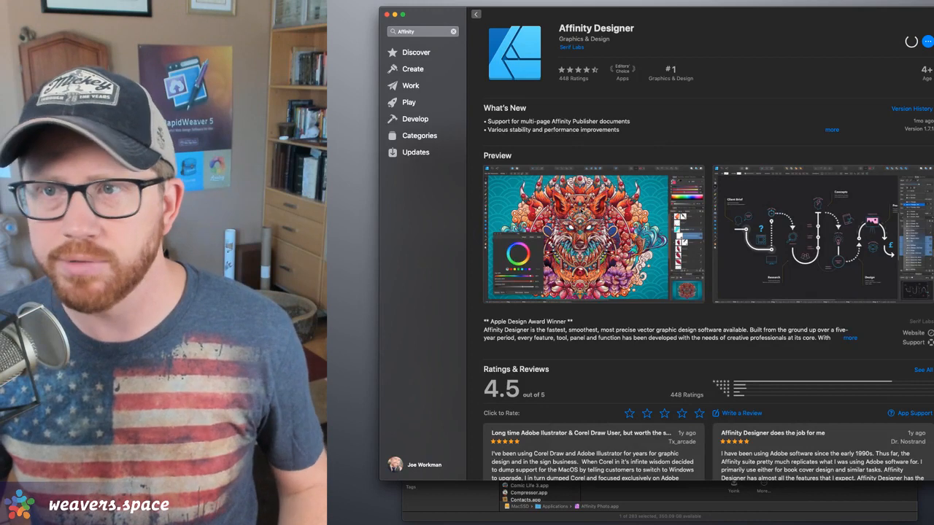
pyautogui.hscroll(10, 707, 234)
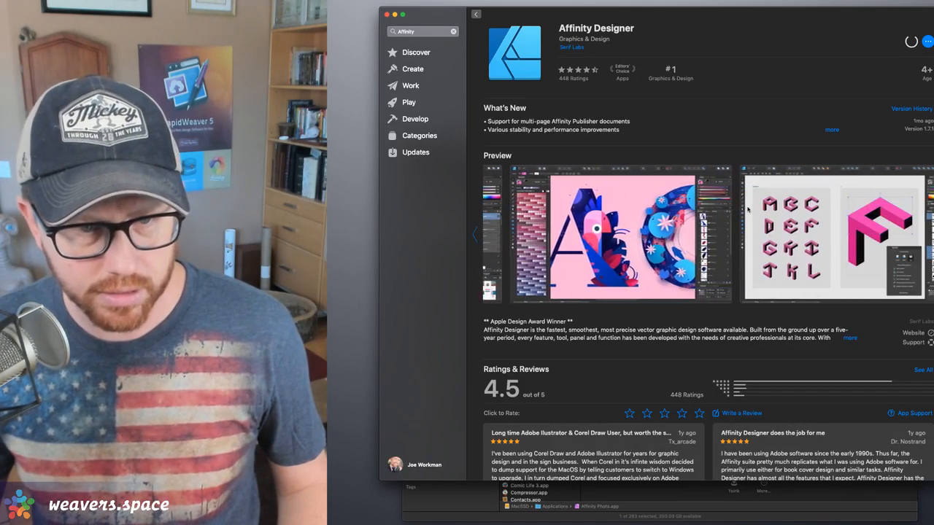
pyautogui.hscroll(10, 747, 210)
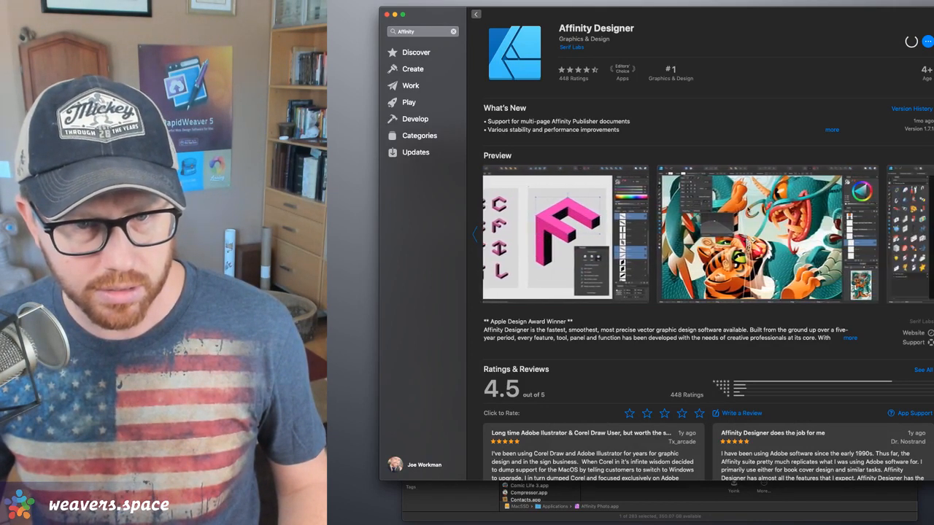
pyautogui.hscroll(3, 747, 210)
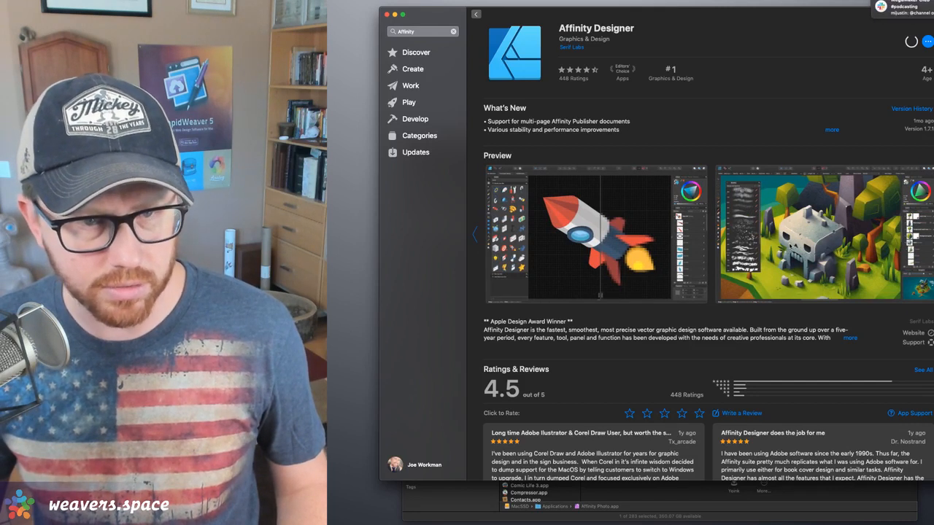
pyautogui.hscroll(-3, 905, 4)
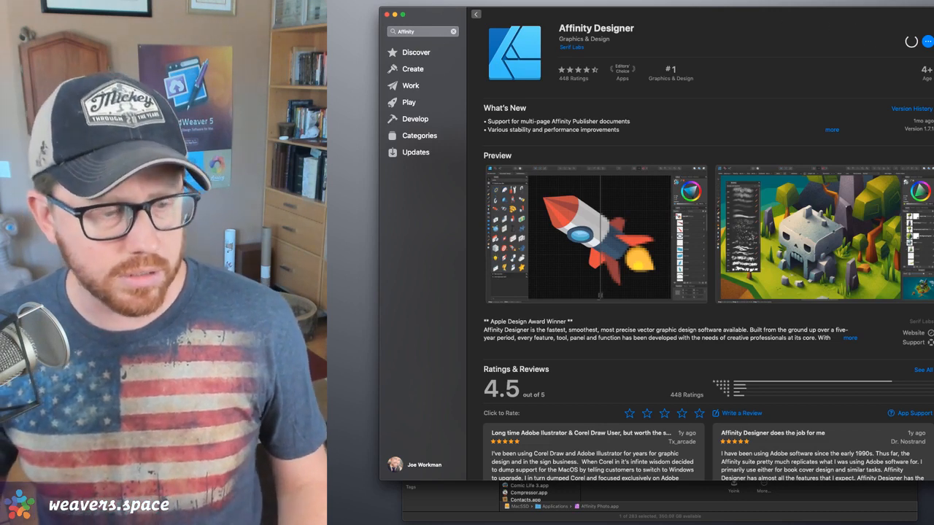
# Check the Applications folder for Affinity Designer, and return to the App Store results for Affinity
pyautogui.click(494, 515)
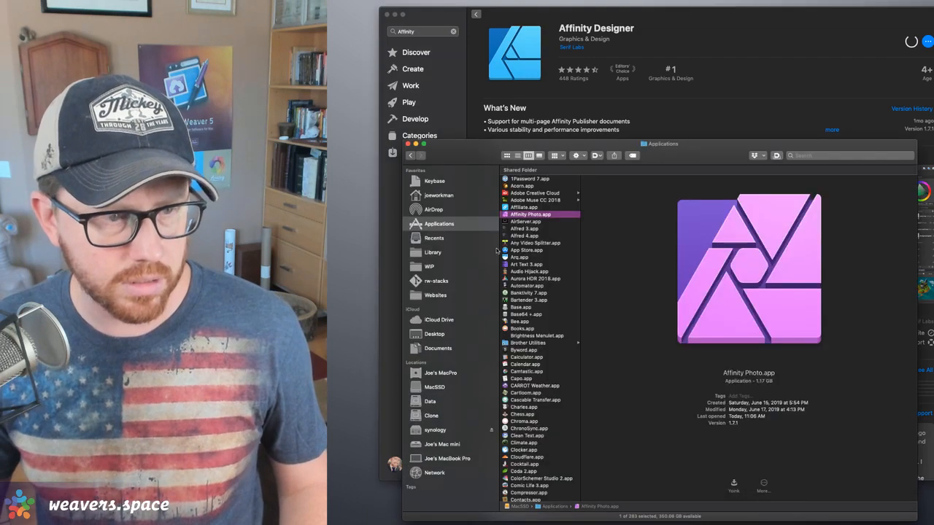
pyautogui.click(725, 33)
pyautogui.click(477, 14)
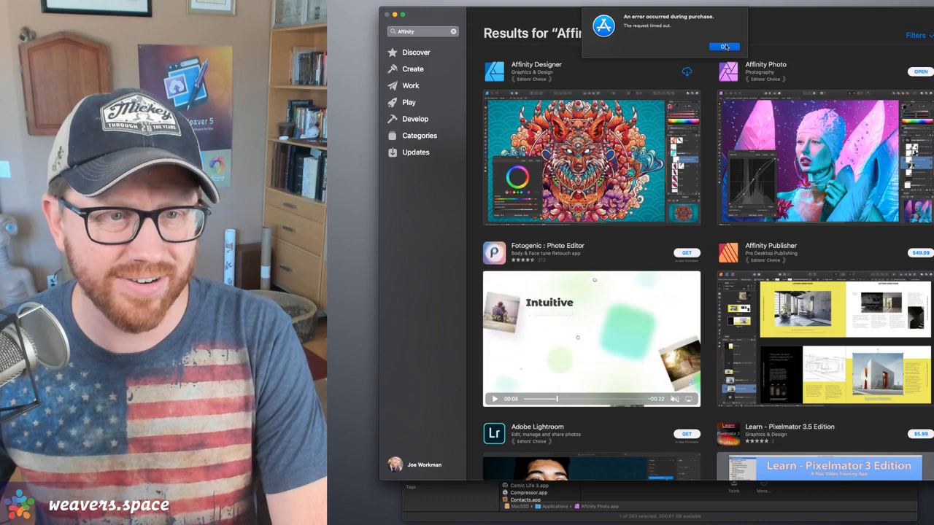
# Dismiss the purchase error and restart the Affinity Designer download, signing in with the Apple ID password
pyautogui.click(725, 48)
pyautogui.click(687, 72)
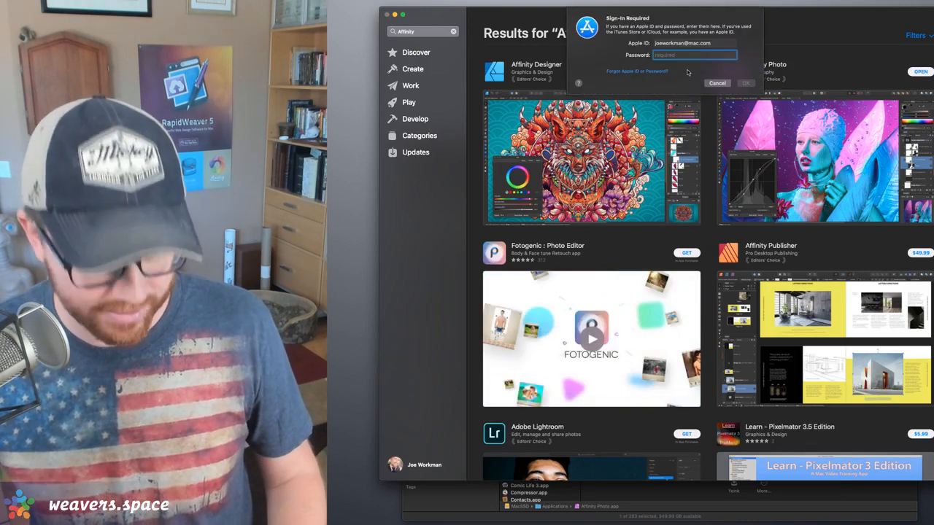
pyautogui.write('•')
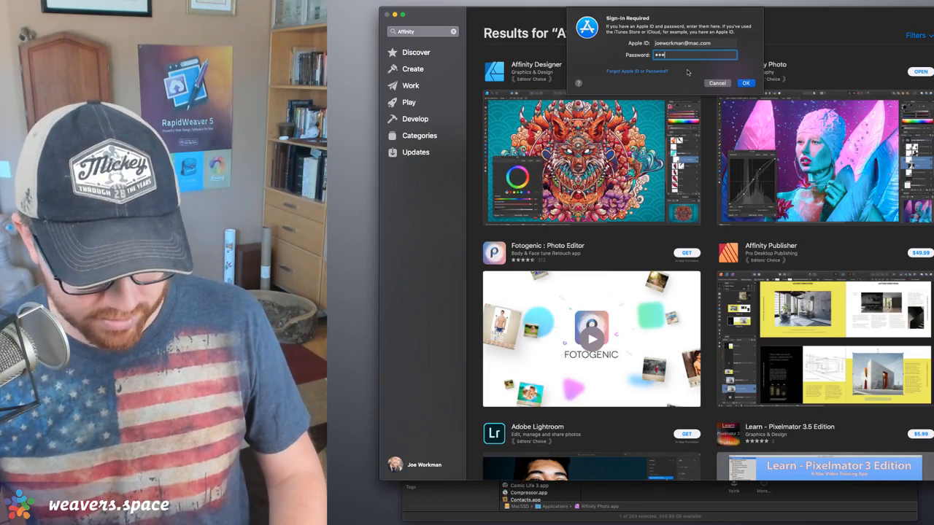
pyautogui.press('Return')
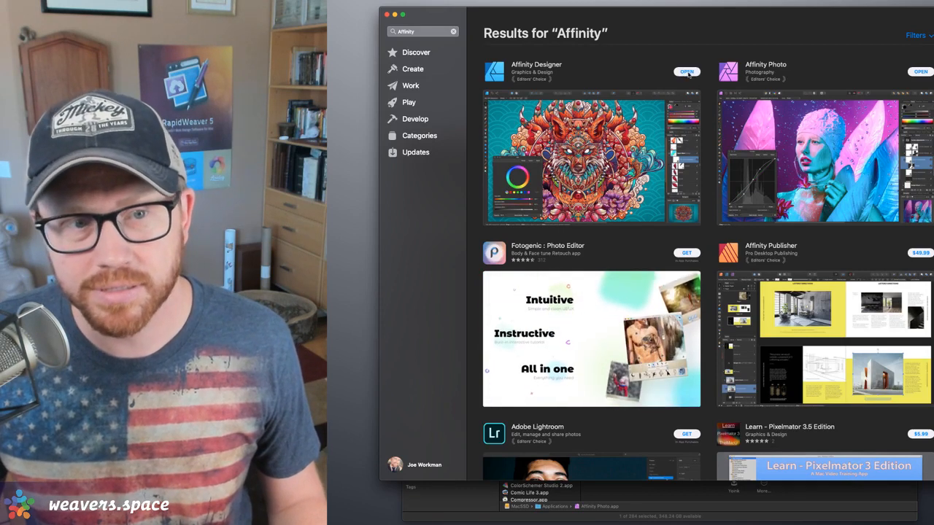
# Close the App Store and Finder windows, and dismiss the welcome panel in Affinity Designer over the SocialTemplates document
pyautogui.click(388, 15)
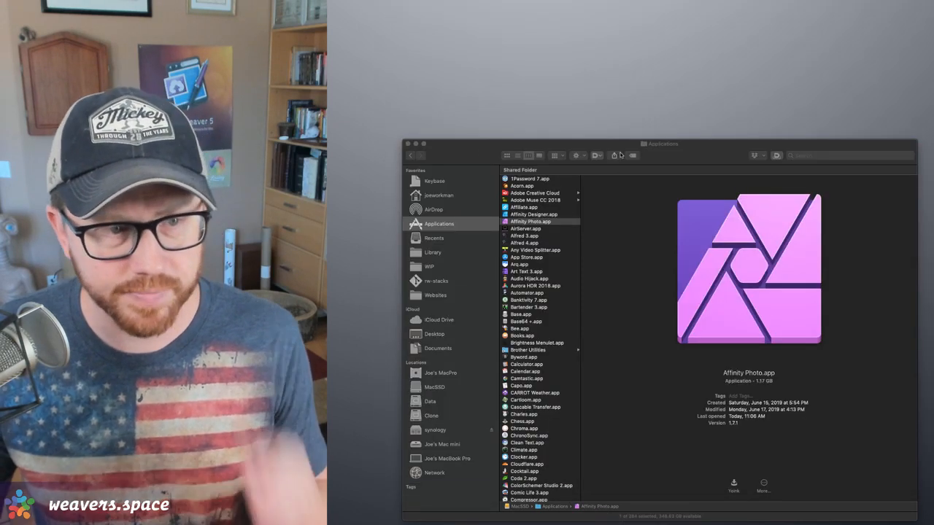
pyautogui.click(408, 143)
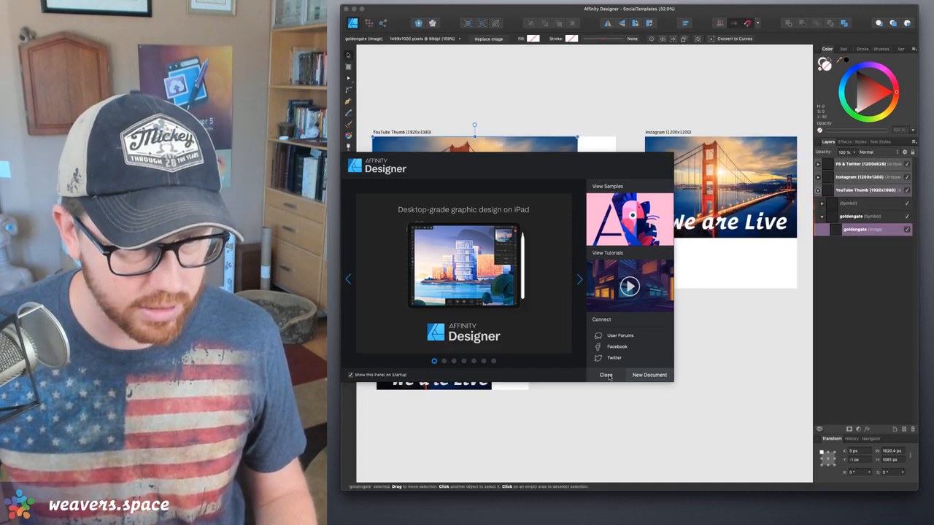
pyautogui.click(606, 375)
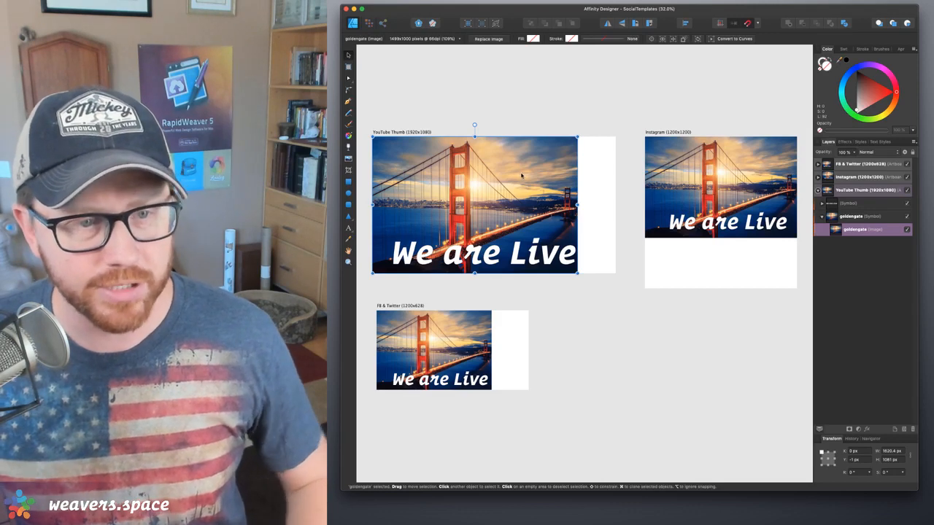
# Replace the goldengate image on the YouTube Thumb artboard with fishermanwarf.jpg from the Placeholder Images folder
pyautogui.scroll(-2, 520, 166)
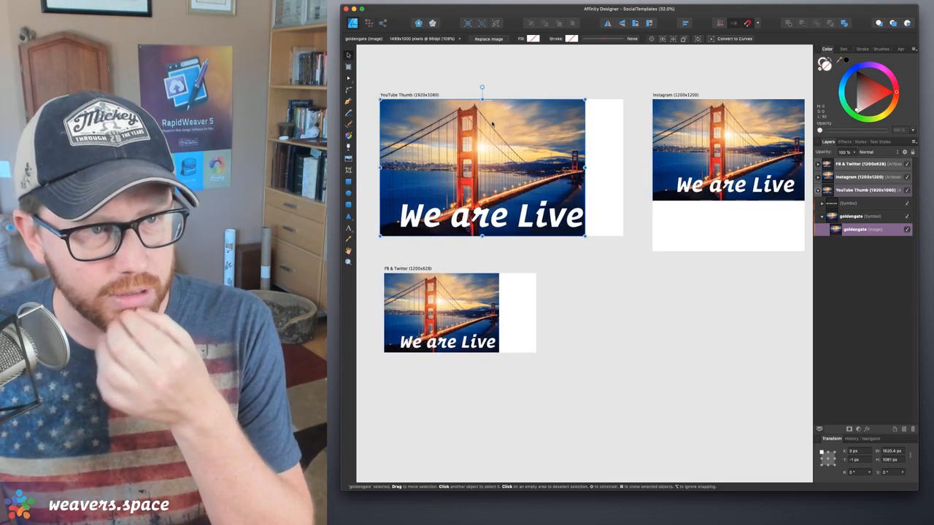
pyautogui.click(487, 41)
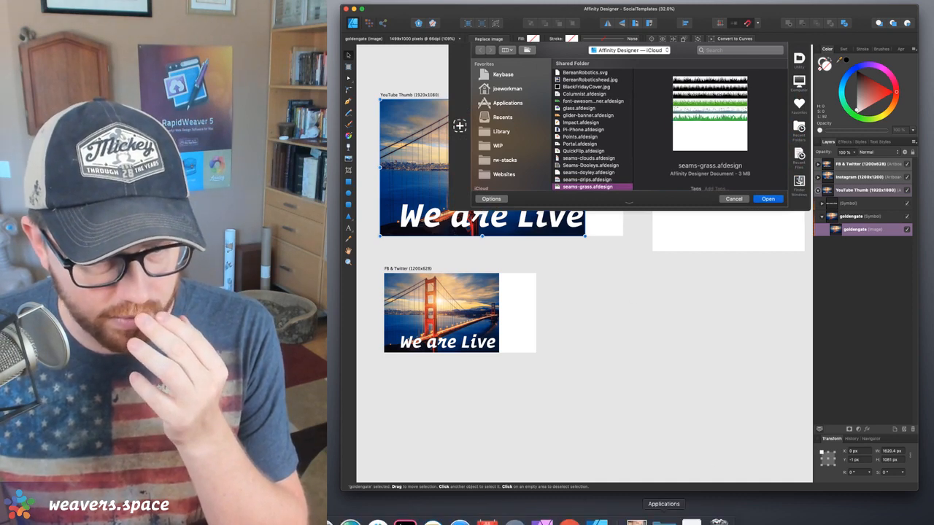
pyautogui.click(635, 522)
pyautogui.moveTo(551, 270); pyautogui.dragTo(587, 129)
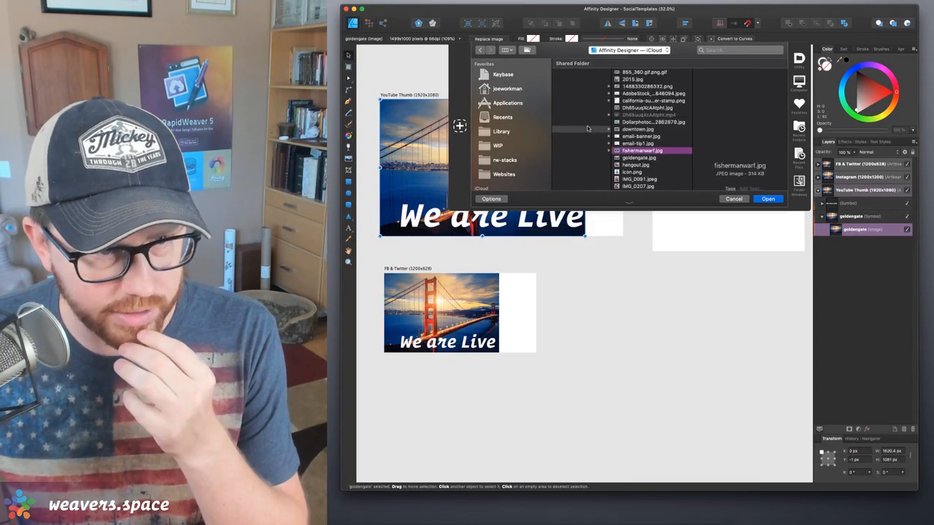
pyautogui.click(769, 199)
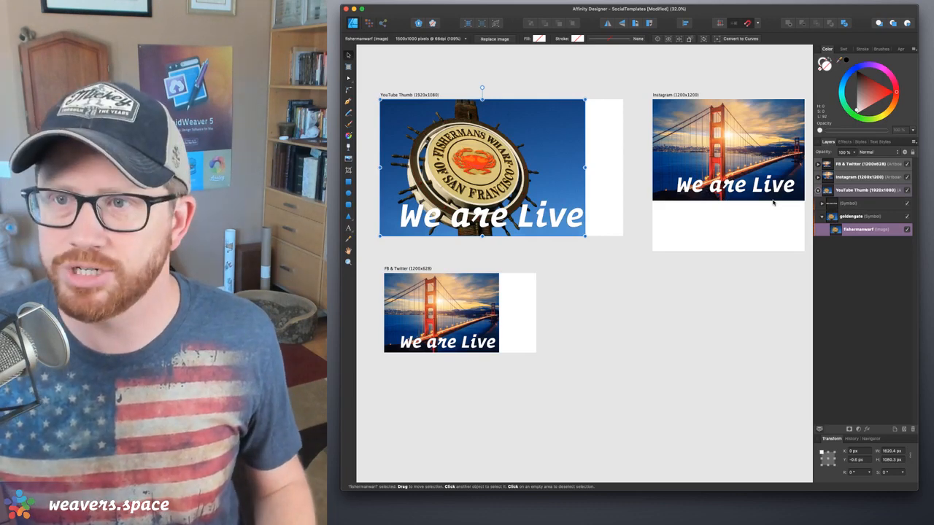
# Shrink the goldengate symbol on the Instagram artboard to about 685 × 457 px and position it in the artboard's upper part
pyautogui.click(715, 136)
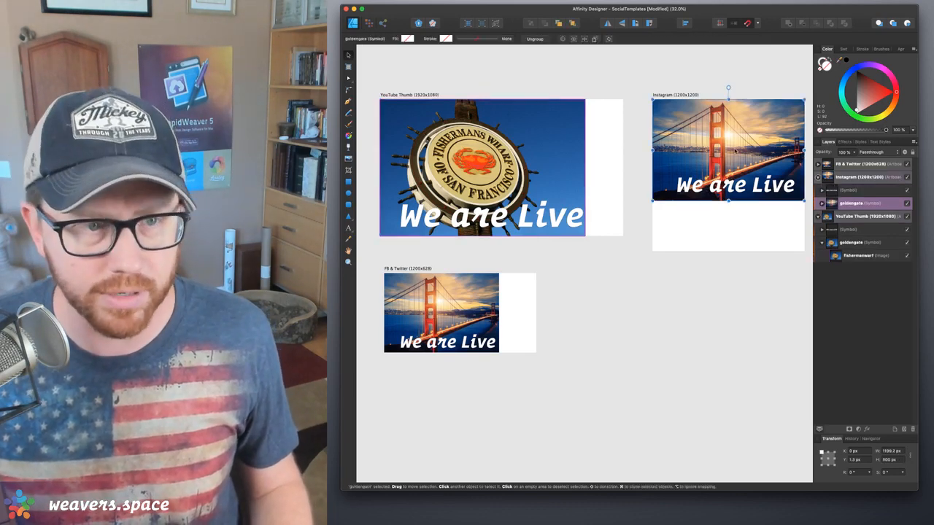
pyautogui.hscroll(2, 730, 146)
pyautogui.scroll(5, 735, 151)
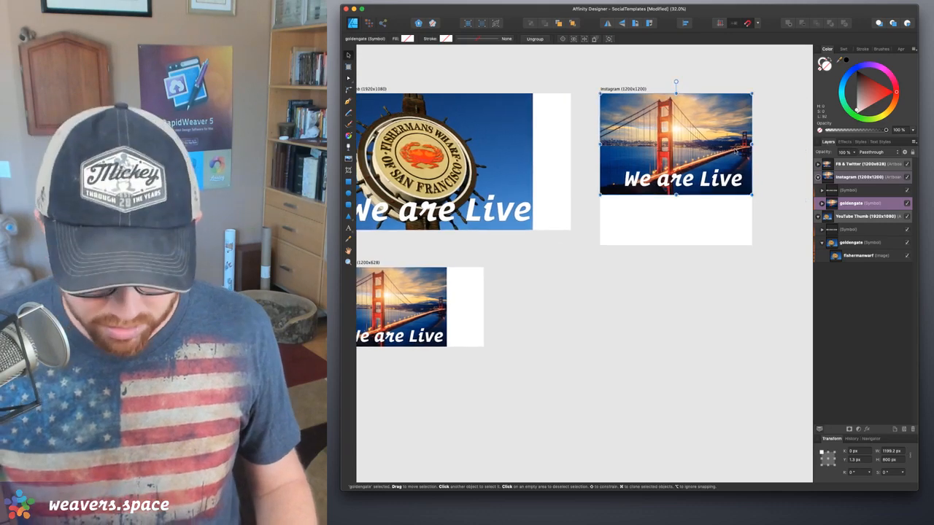
pyautogui.scroll(5, 734, 151)
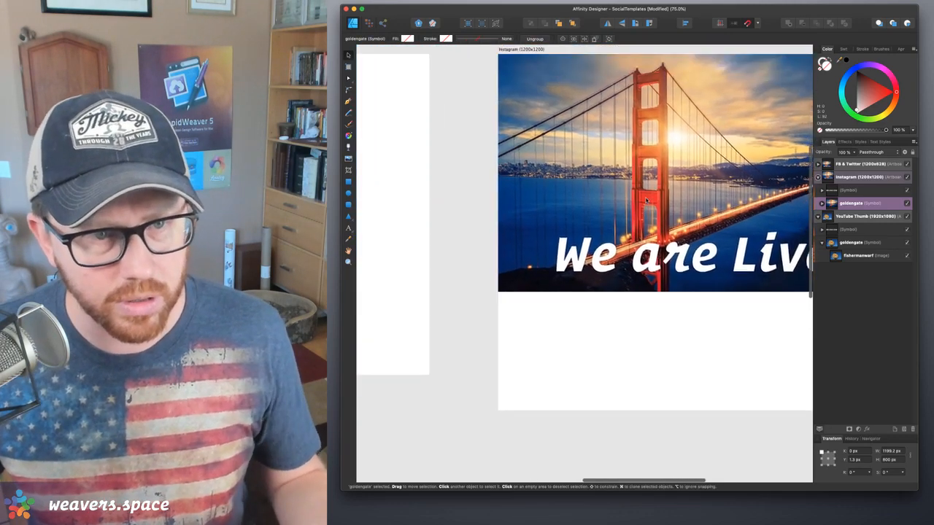
pyautogui.hscroll(2, 751, 240)
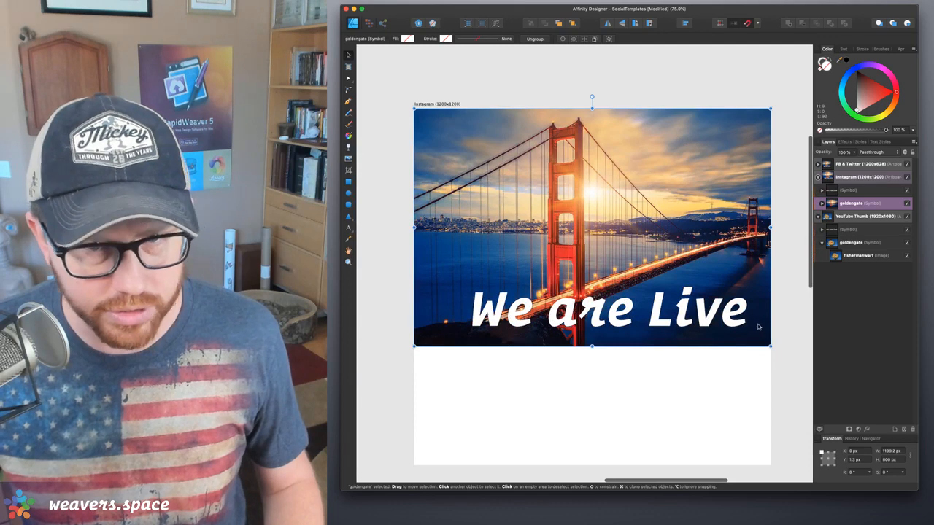
pyautogui.moveTo(768, 352); pyautogui.dragTo(632, 223)
pyautogui.moveTo(562, 188); pyautogui.dragTo(604, 203)
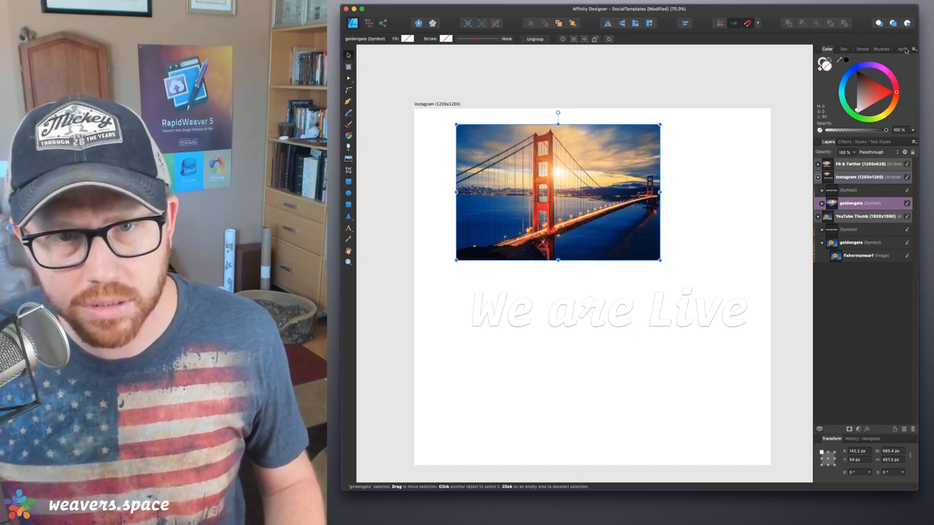
# Find and show the Symbols panel, and dock it with the Color, Stroke and Appearance panels
pyautogui.click(846, 48)
pyautogui.click(868, 49)
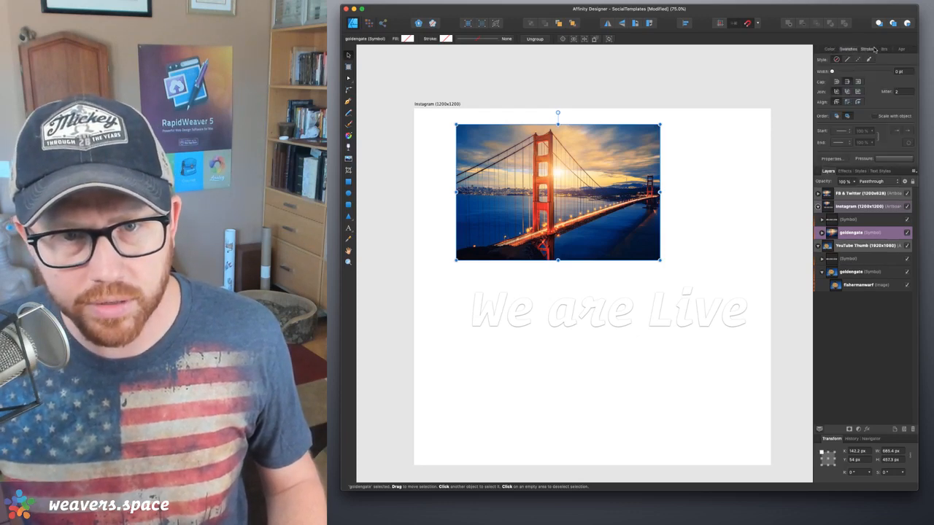
pyautogui.click(884, 49)
pyautogui.click(898, 49)
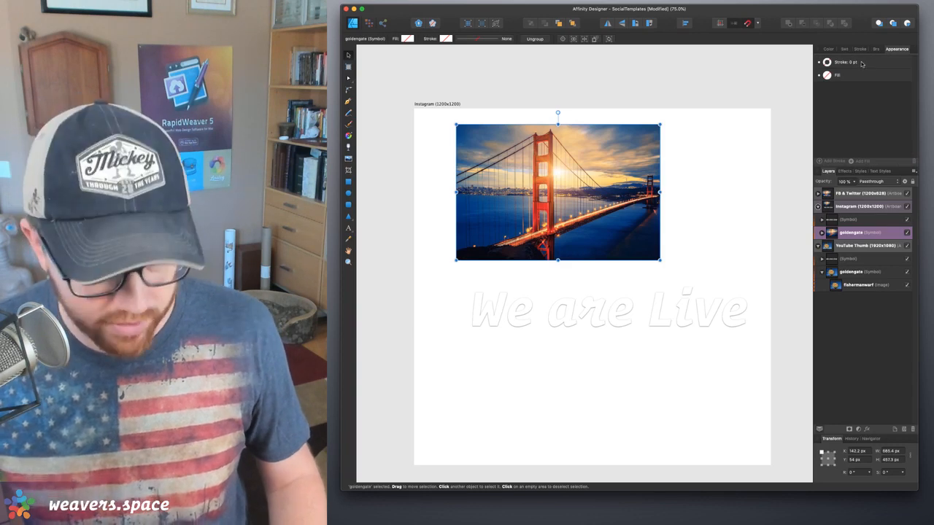
pyautogui.click(255, 1)
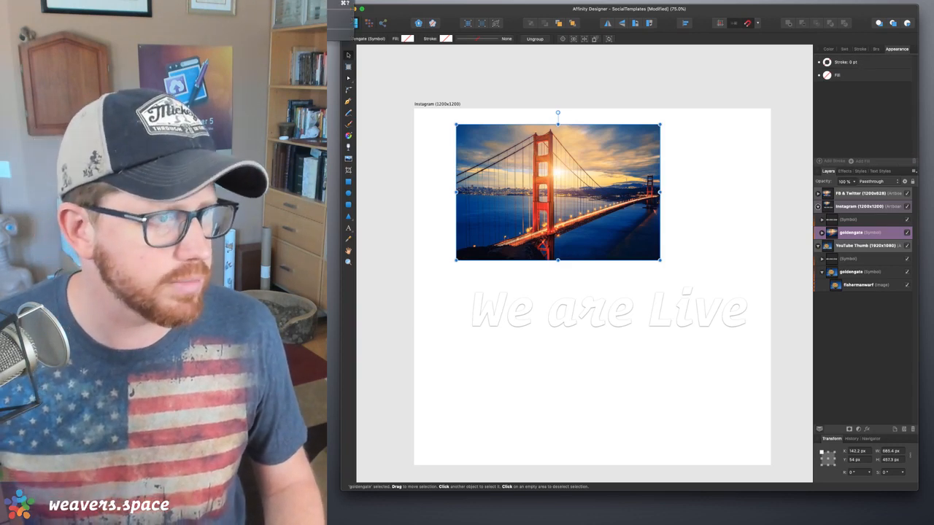
pyautogui.write('sym')
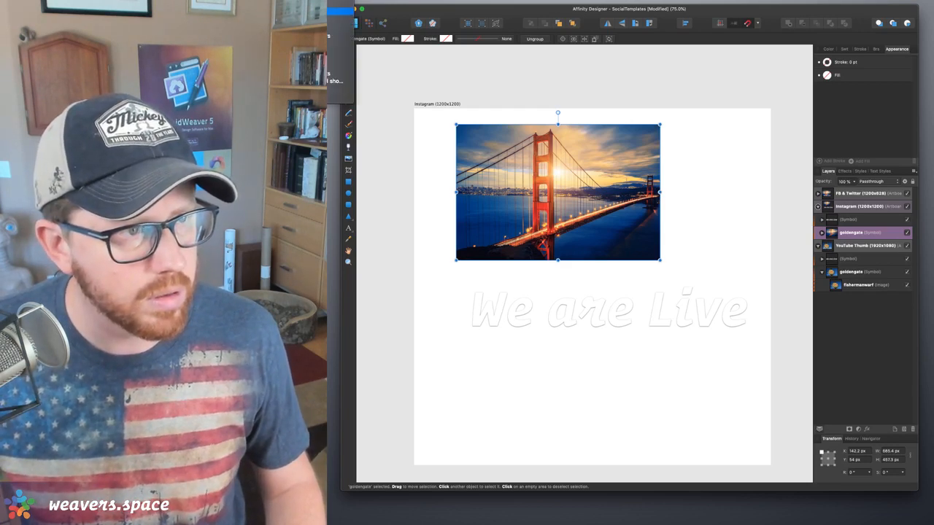
pyautogui.click(340, 11)
pyautogui.moveTo(719, 57); pyautogui.dragTo(886, 49)
# Place another goldengate symbol instance in the lower part of the Instagram artboard, sized about 746 × 498 px
pyautogui.moveTo(830, 79); pyautogui.dragTo(592, 385)
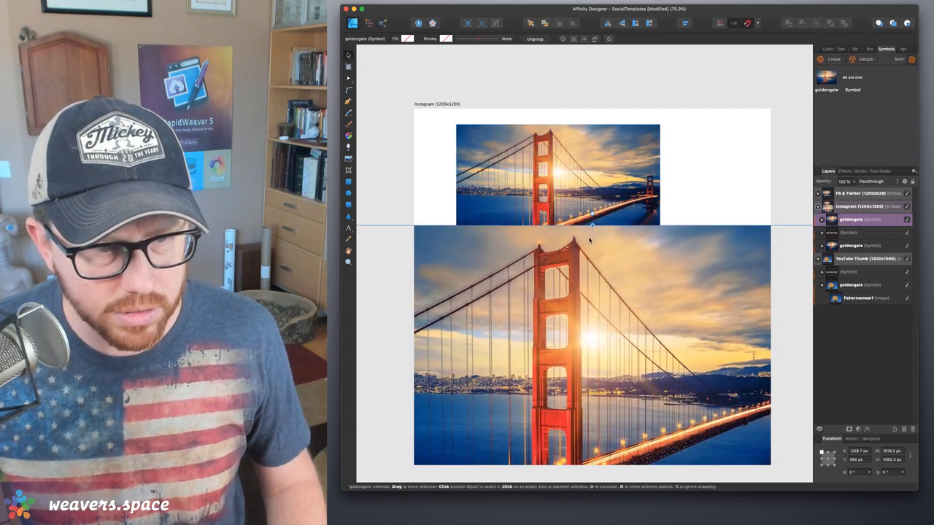
pyautogui.moveTo(593, 226); pyautogui.dragTo(603, 322)
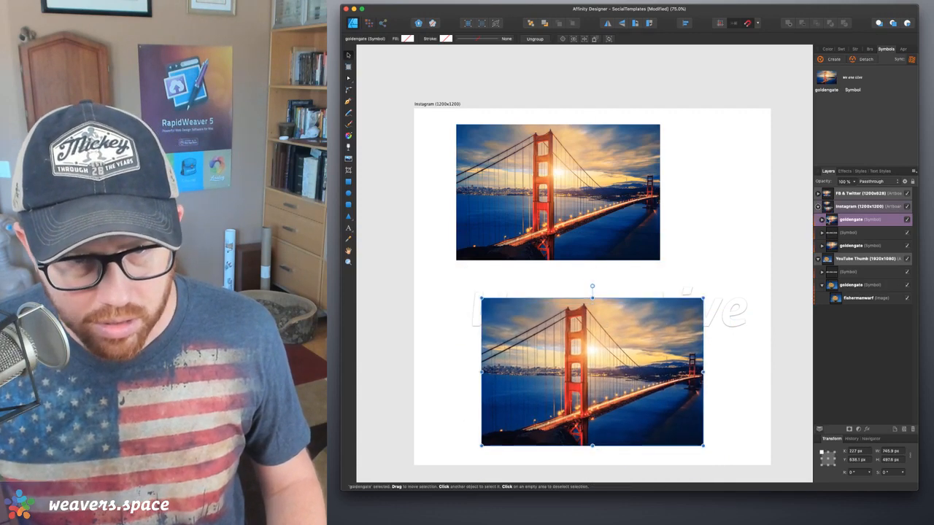
# Replace the image inside the lower goldengate symbol on the Instagram artboard with fishermanwarf.jpg, then select the upper goldengate symbol
pyautogui.click(822, 219)
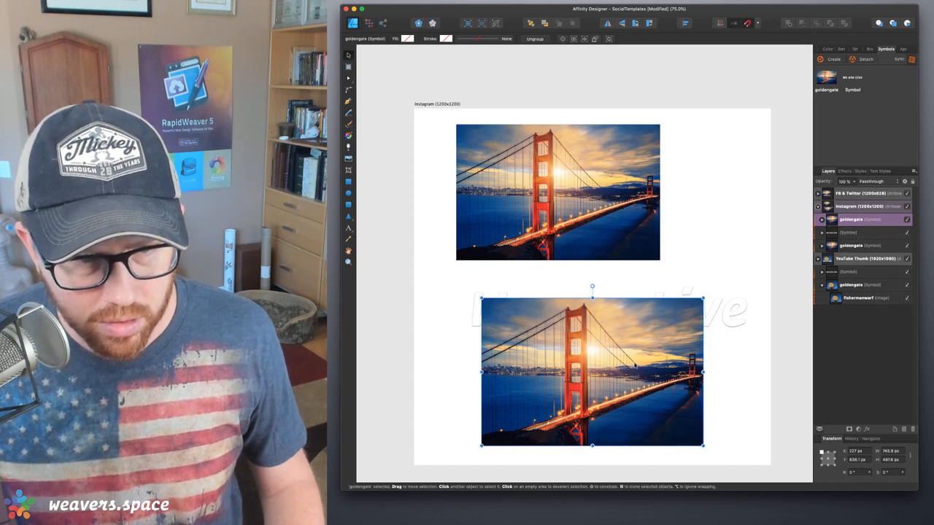
pyautogui.click(853, 232)
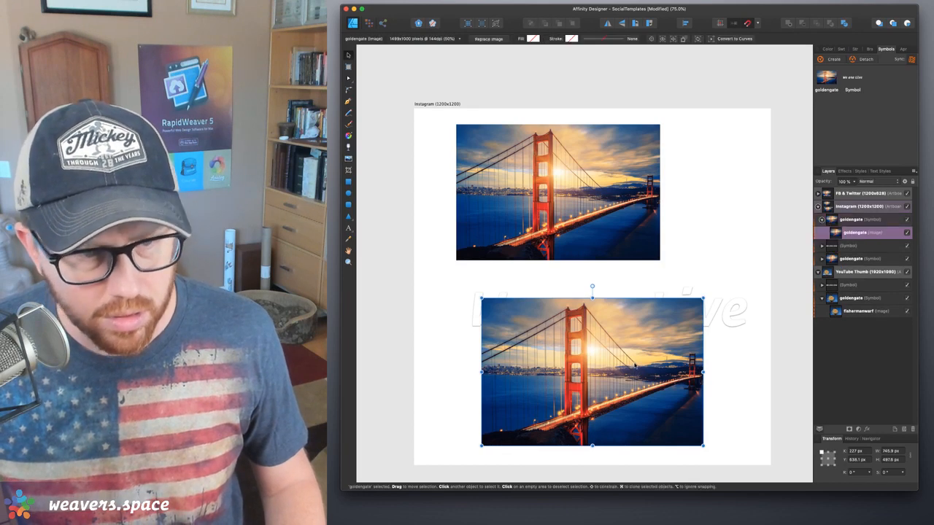
pyautogui.click(487, 39)
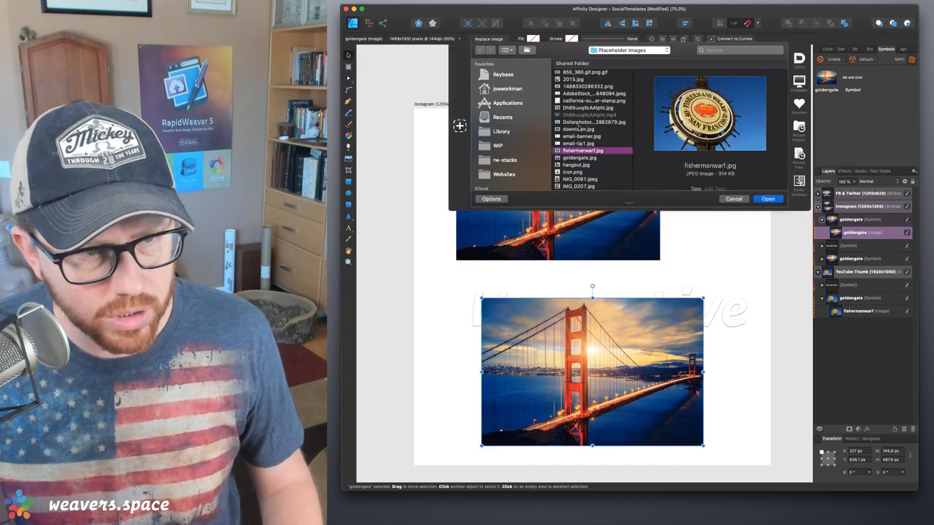
pyautogui.click(768, 198)
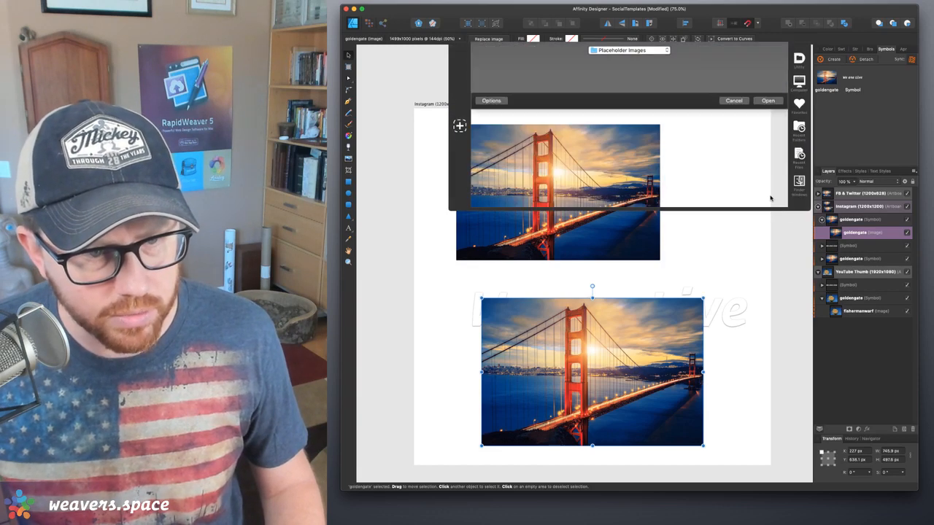
pyautogui.click(621, 208)
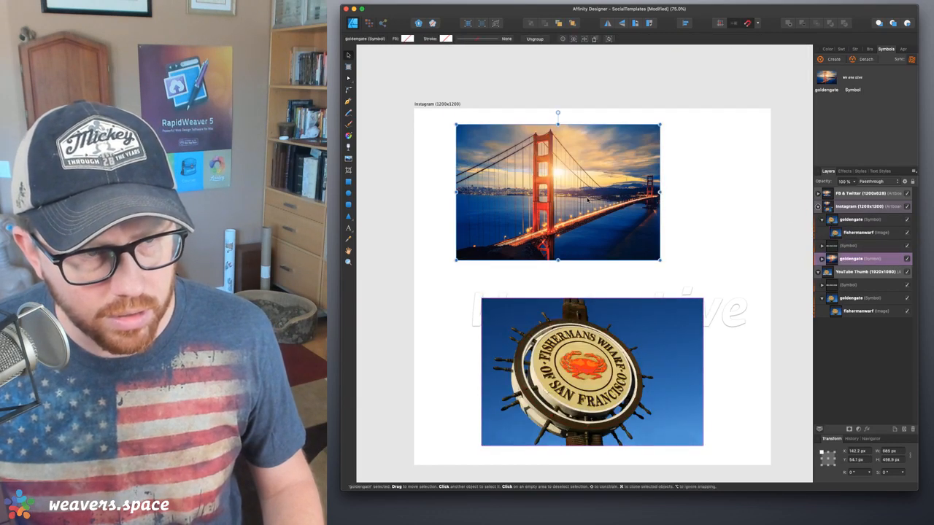
# Create a new 1920 × 1080 px web document and place goldengate.jpg from the Placeholder Images folder on its page
pyautogui.press('super+n')
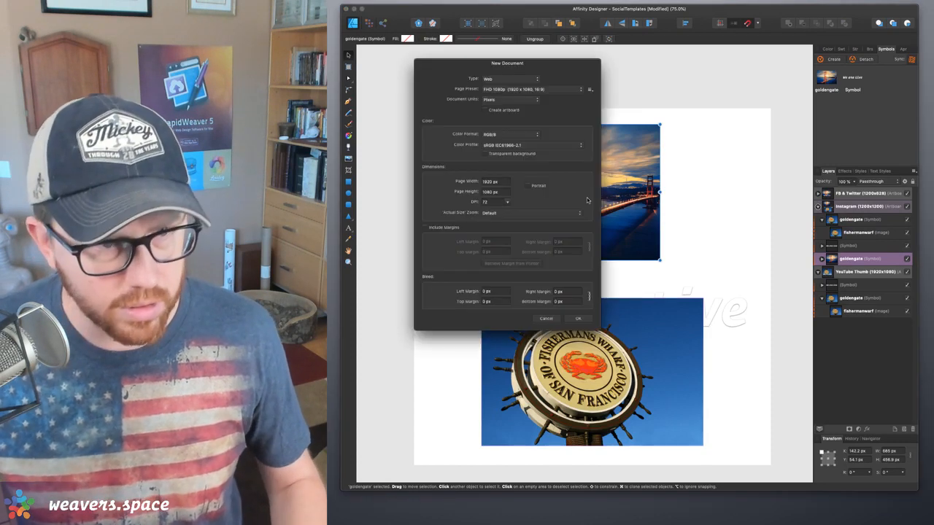
pyautogui.click(578, 319)
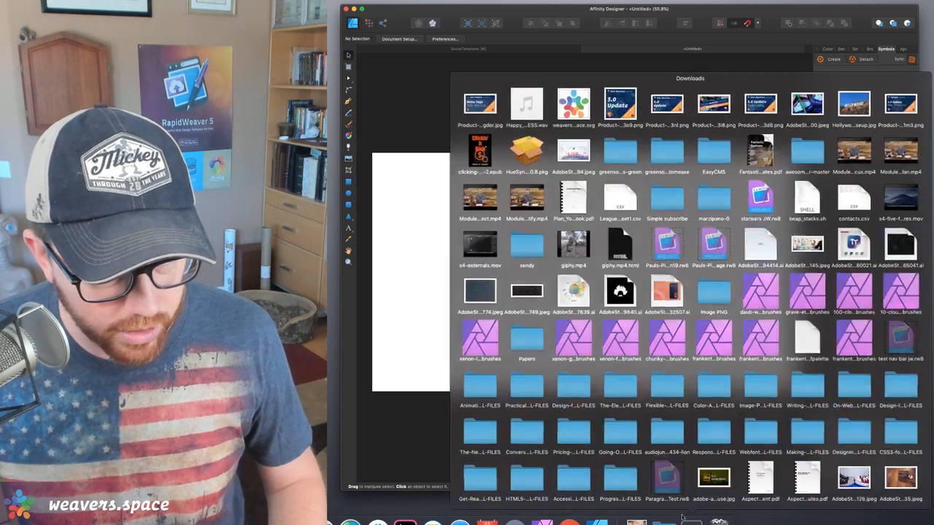
pyautogui.click(720, 520)
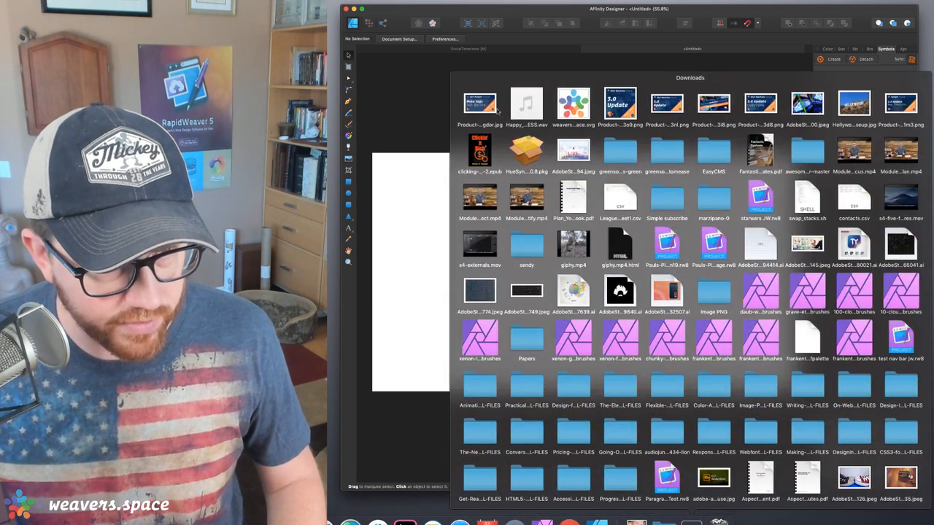
pyautogui.click(635, 522)
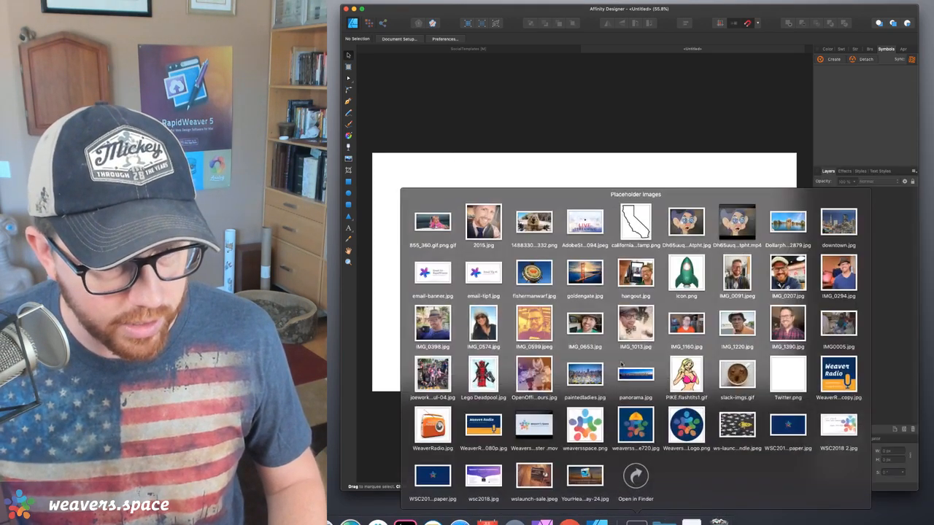
pyautogui.moveTo(585, 272); pyautogui.dragTo(525, 234)
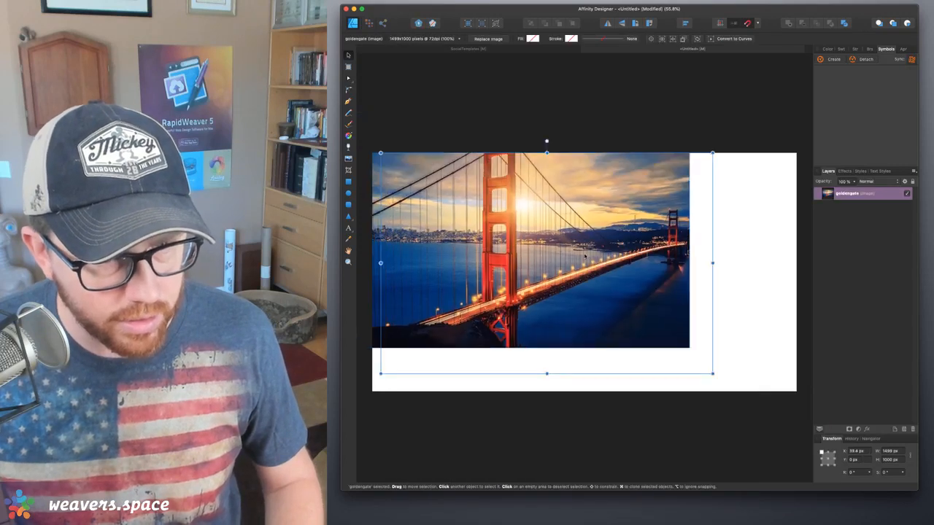
# Shrink the goldengate image to about 759 × 484 px and position it in the left half of the page
pyautogui.moveTo(738, 178); pyautogui.dragTo(544, 272)
pyautogui.press('super+z')
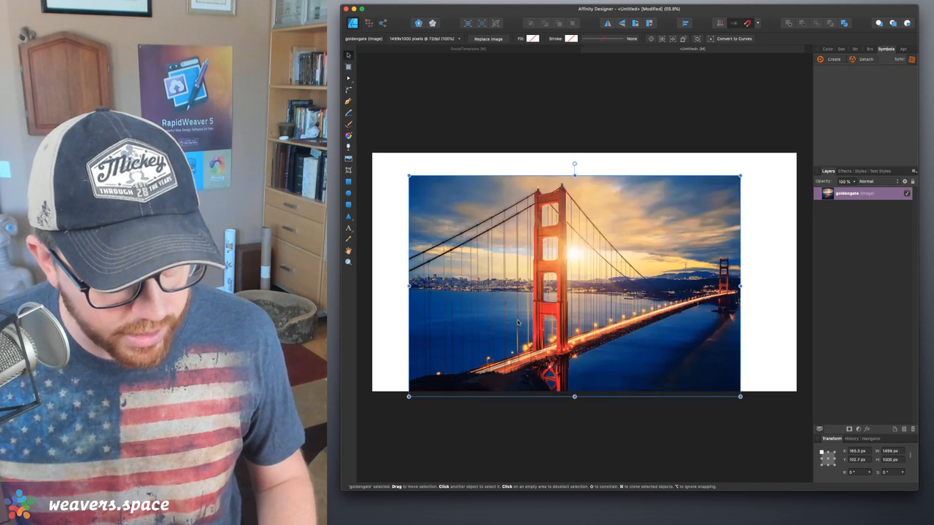
pyautogui.moveTo(739, 176); pyautogui.dragTo(580, 288)
pyautogui.moveTo(539, 344); pyautogui.dragTo(531, 267)
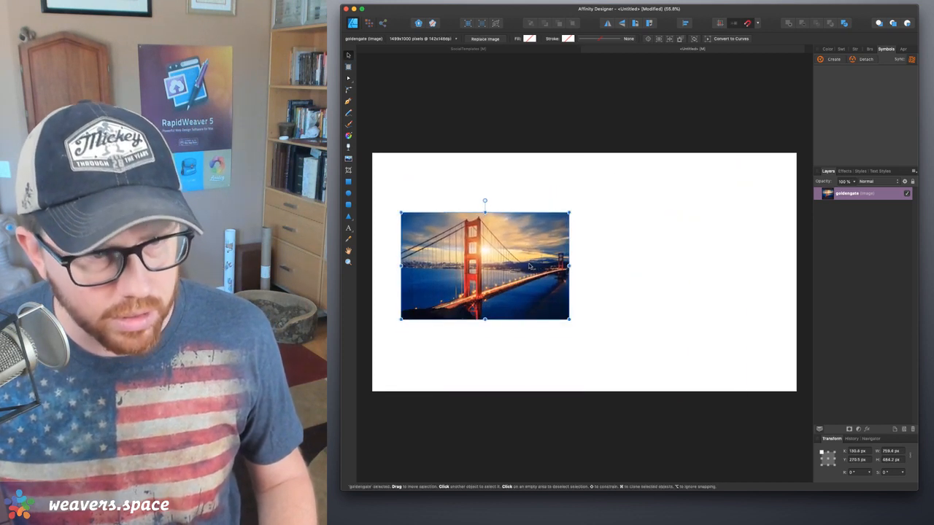
# Create a symbol from the goldengate image and place a second instance of it in the right half of the page
pyautogui.click(832, 59)
pyautogui.moveTo(828, 80); pyautogui.dragTo(695, 277)
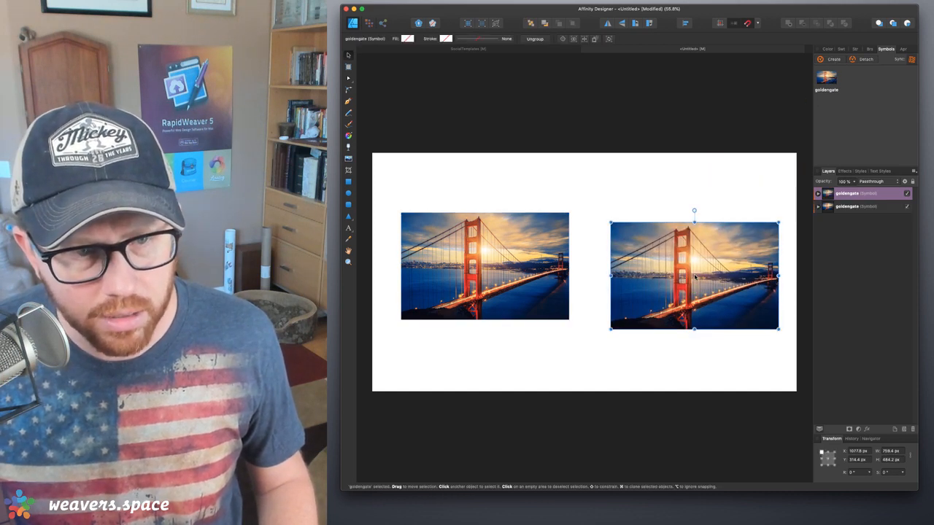
# Replace the image inside the right-hand goldengate symbol instance with fishermanwarf.jpg and deselect it
pyautogui.doubleClick(694, 276)
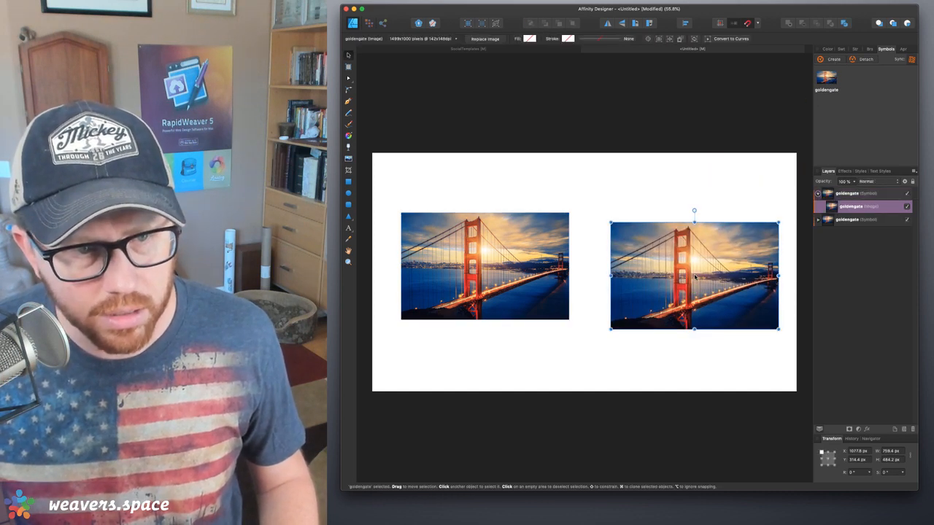
pyautogui.click(494, 41)
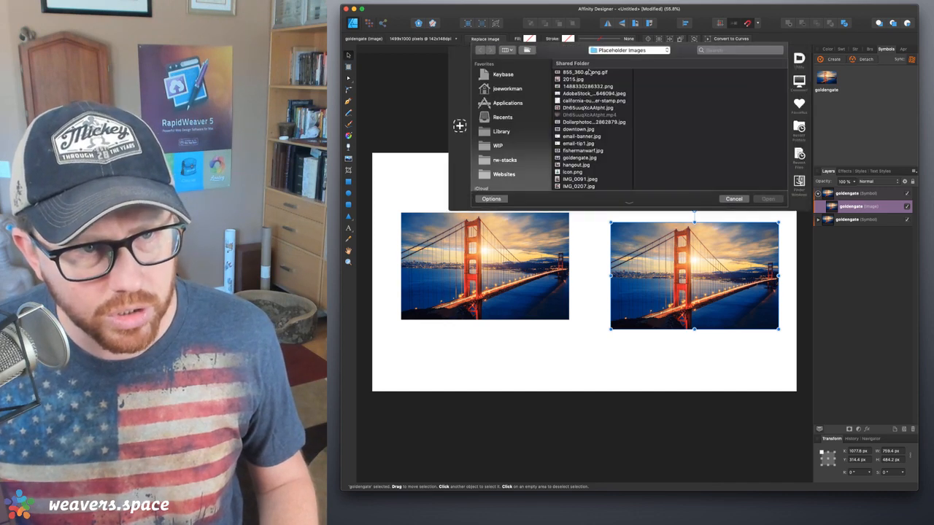
pyautogui.click(776, 199)
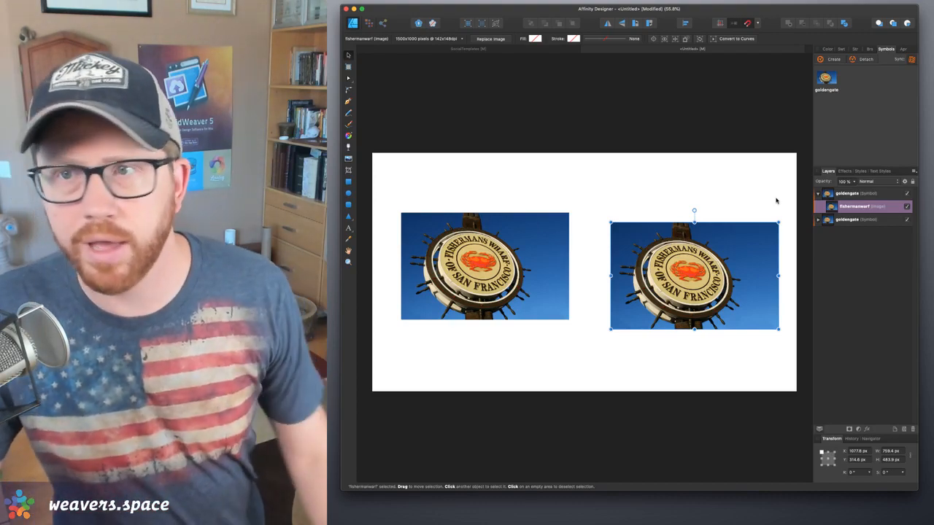
pyautogui.click(734, 147)
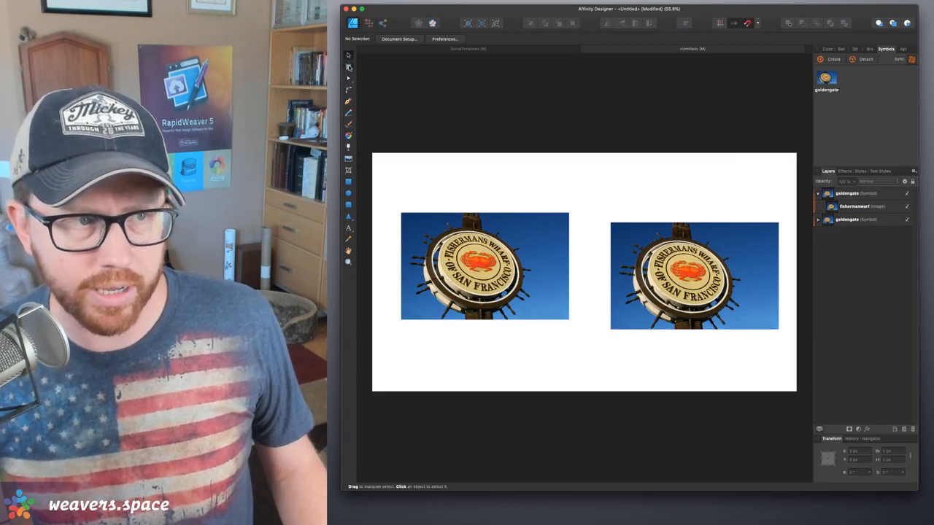
# Draw an artboard about 585 × 403 px above the two symbol instances and delete both instances from the document
pyautogui.hotkey('shift', 'a')
pyautogui.moveTo(507, 103); pyautogui.dragTo(636, 192)
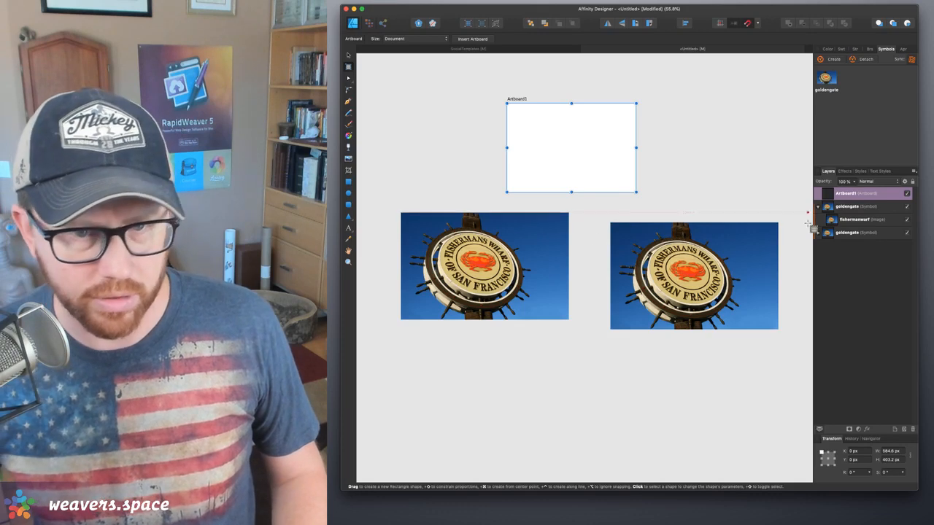
pyautogui.click(843, 208)
pyautogui.keyDown('shift'); pyautogui.click(841, 233); pyautogui.keyUp('shift')
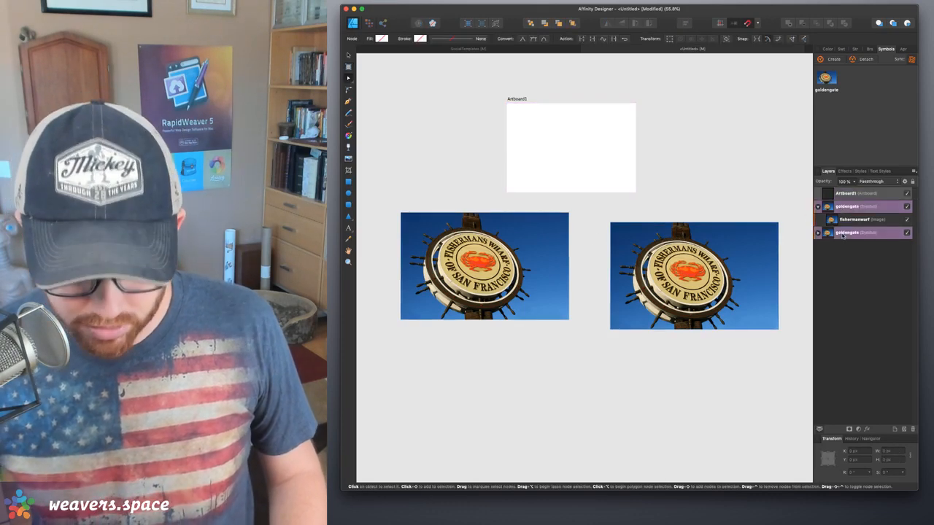
pyautogui.press('Delete')
# Move Artboard1 to the left and enlarge it to about 1086 × 789 px
pyautogui.click(554, 163)
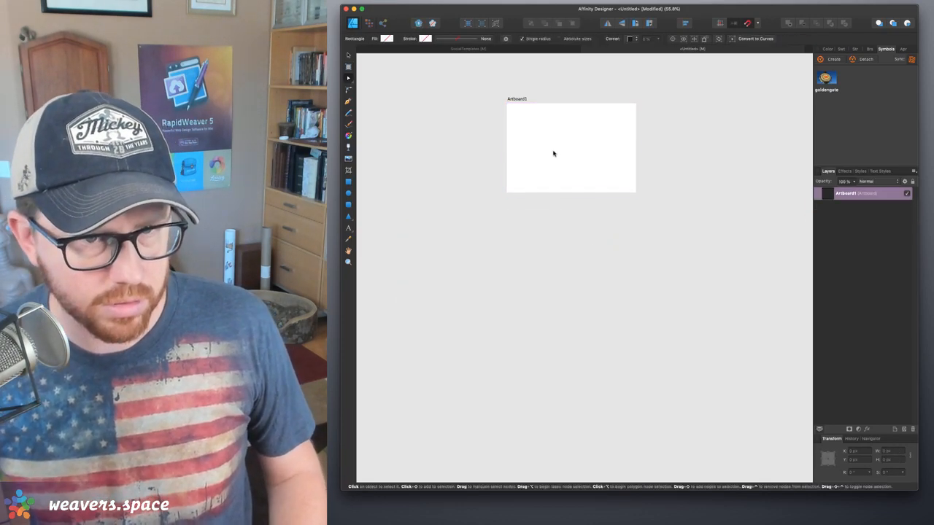
pyautogui.moveTo(579, 140); pyautogui.dragTo(474, 151)
pyautogui.moveTo(535, 209); pyautogui.dragTo(641, 286)
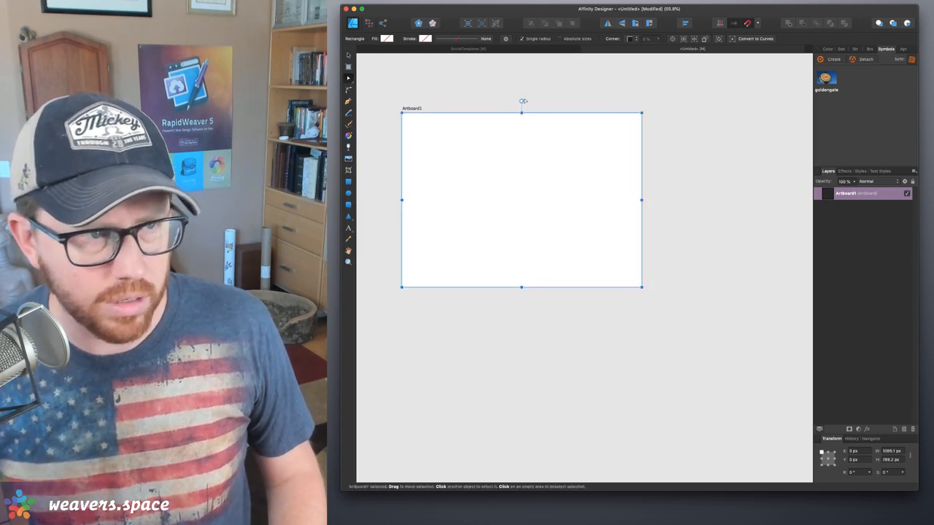
# Draw a second artboard about 700 × 835 px beside Artboard1 and place a goldengate symbol instance on each artboard
pyautogui.click(350, 66)
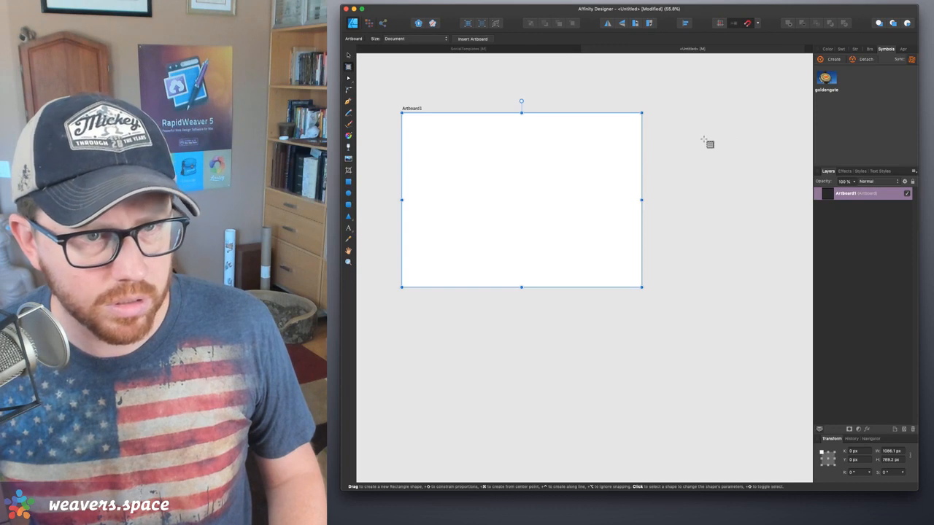
pyautogui.moveTo(672, 113); pyautogui.dragTo(832, 297)
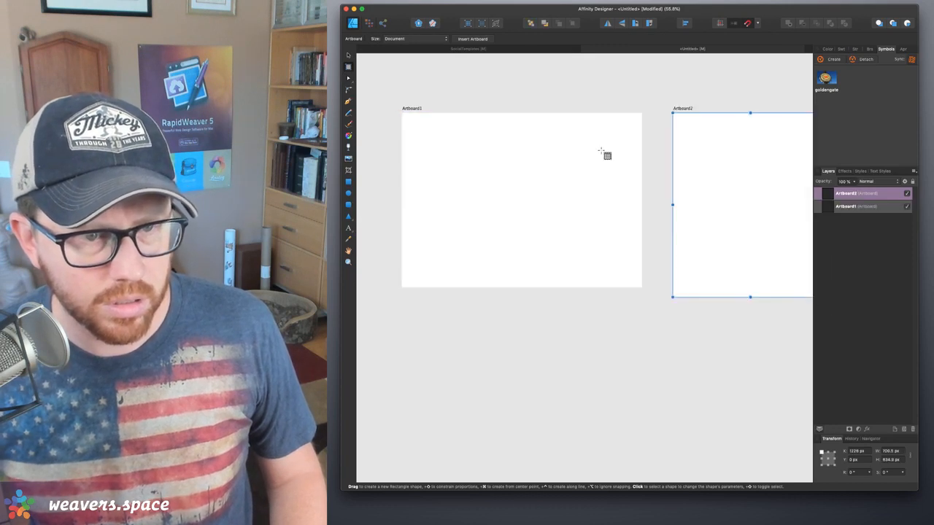
pyautogui.moveTo(824, 81); pyautogui.dragTo(521, 200)
pyautogui.moveTo(821, 70); pyautogui.dragTo(773, 204)
# Replace the image inside the Artboard1 symbol instance with downtown.jpg from the Placeholder Images folder and deselect it
pyautogui.click(513, 195)
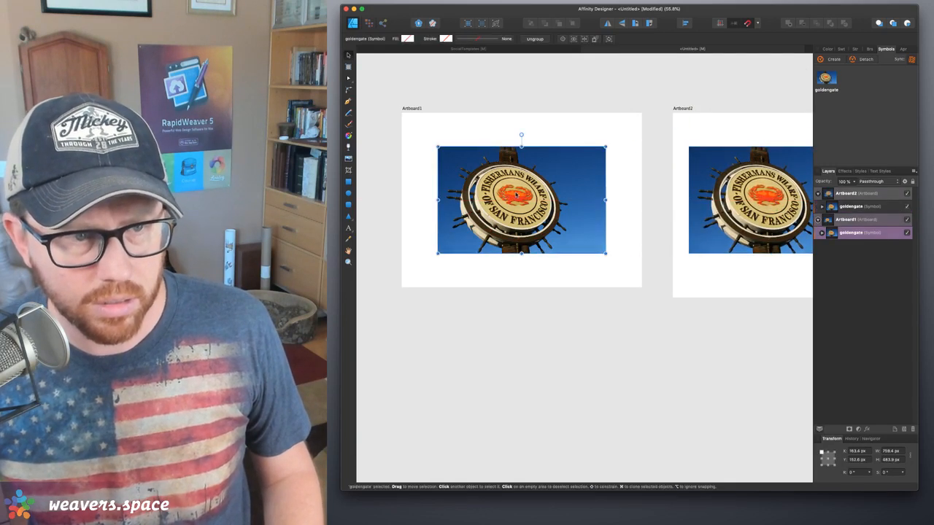
pyautogui.doubleClick(515, 194)
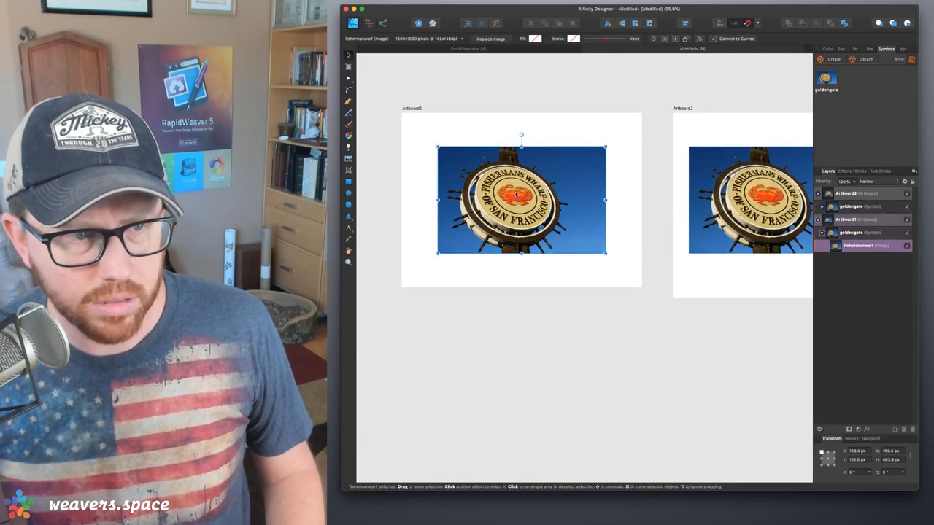
pyautogui.click(491, 39)
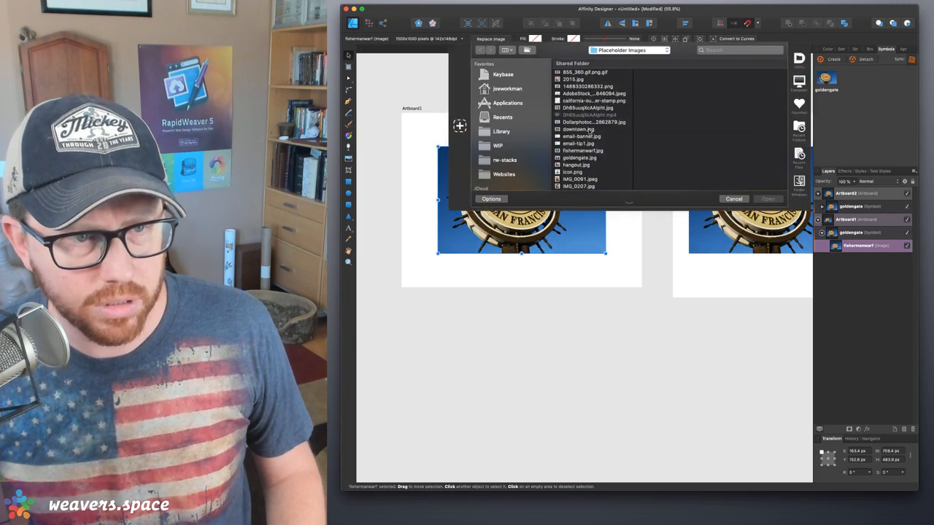
pyautogui.click(580, 129)
pyautogui.click(772, 202)
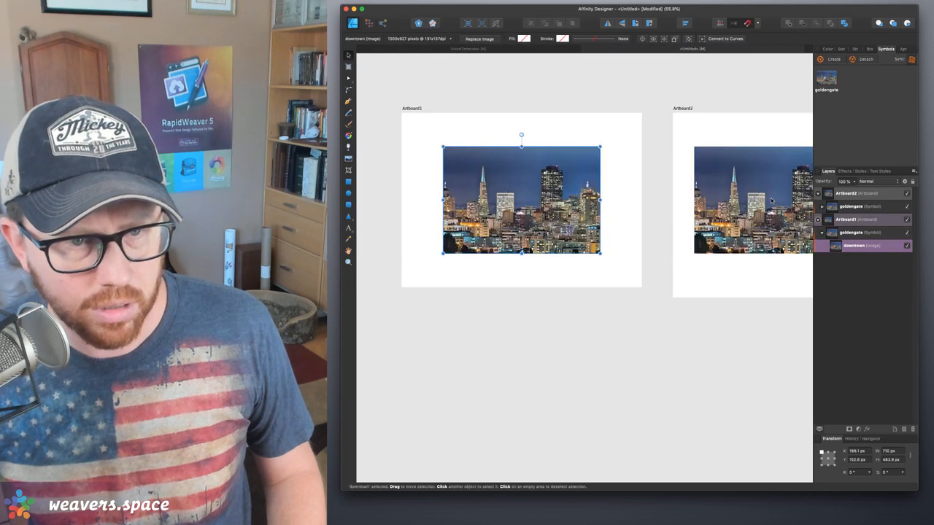
pyautogui.click(733, 133)
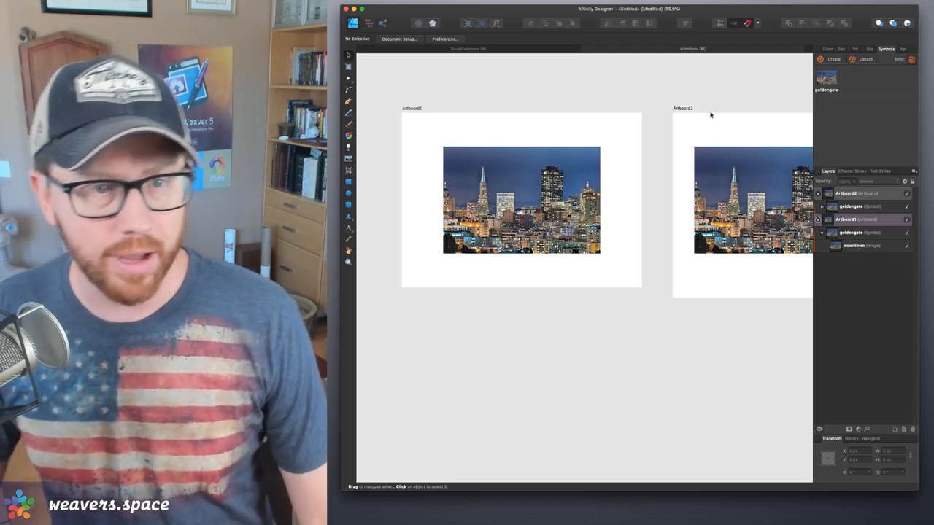
# Return to the SocialTemplates document, review its Instagram artboard and save the document
pyautogui.click(509, 49)
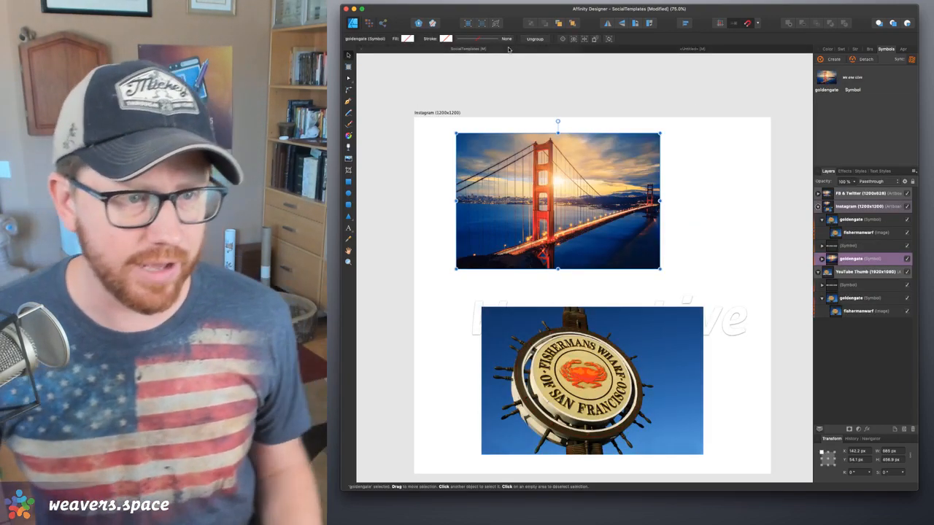
pyautogui.scroll(-3, 691, 168)
pyautogui.hscroll(-3, 691, 168)
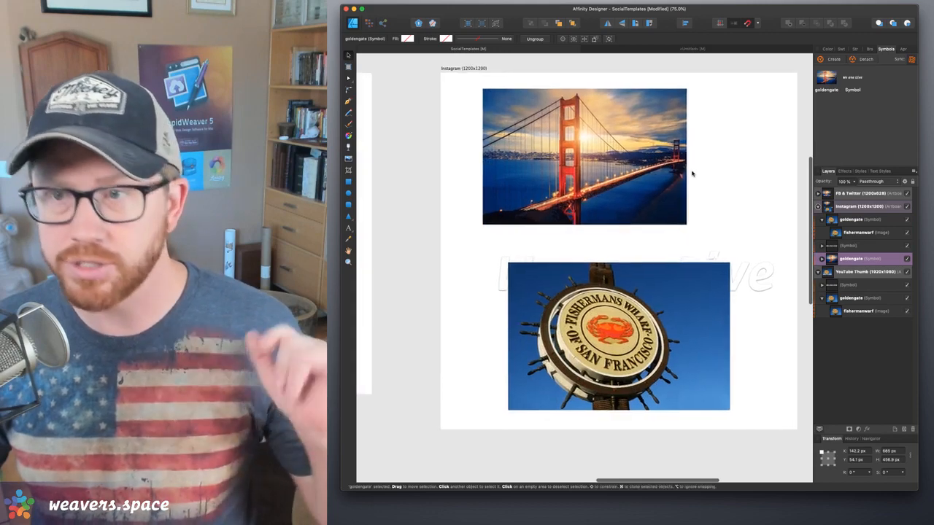
pyautogui.scroll(2, 692, 172)
pyautogui.hscroll(-1, 691, 172)
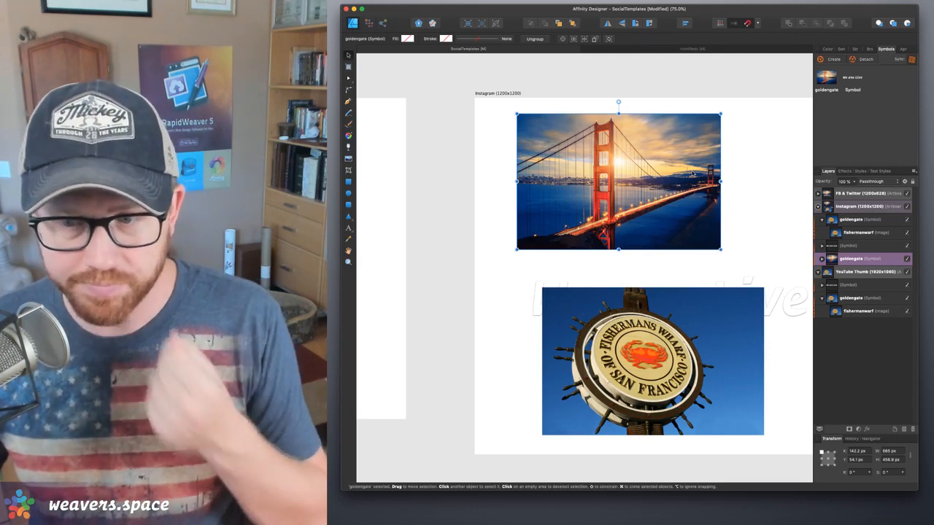
pyautogui.hscroll(1, 692, 173)
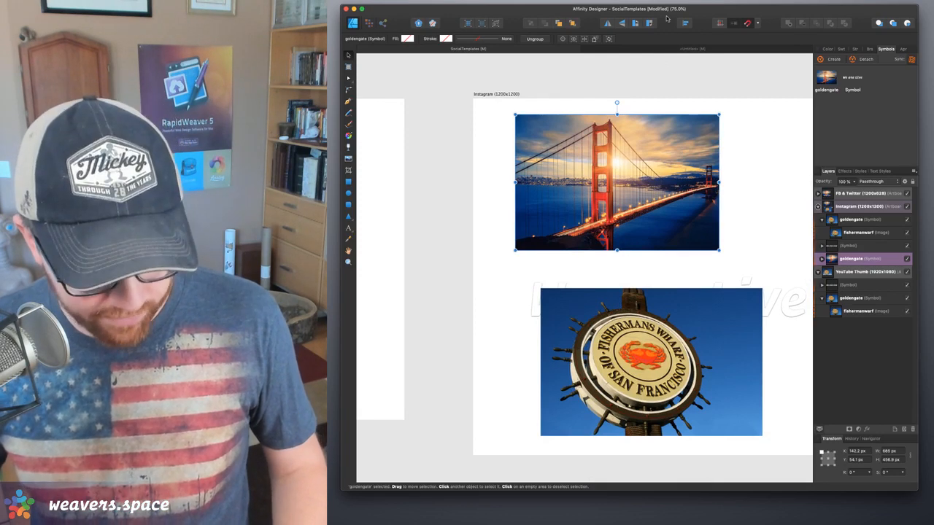
pyautogui.press('super+s')
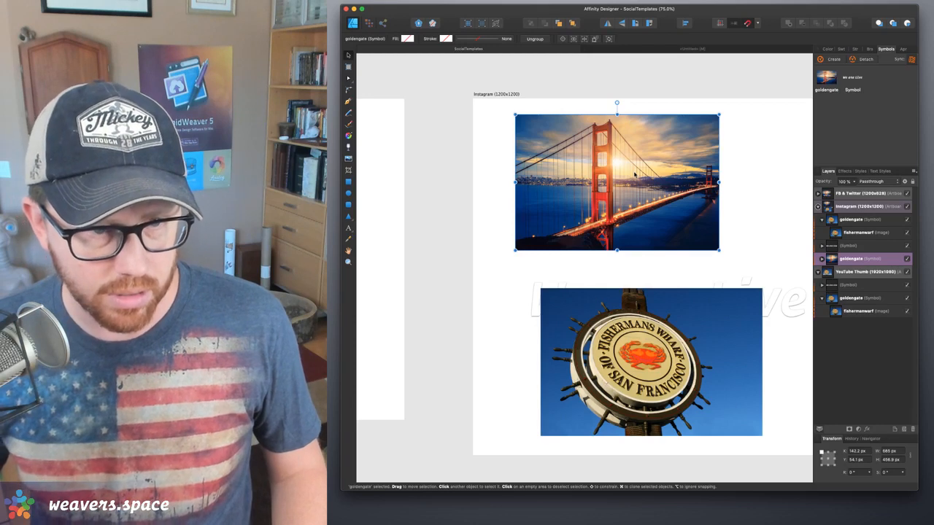
# Delete the symbol instance showing Fisherman's Wharf from the Instagram artboard and select the remaining goldengate symbol
pyautogui.click(652, 344)
pyautogui.press('Delete')
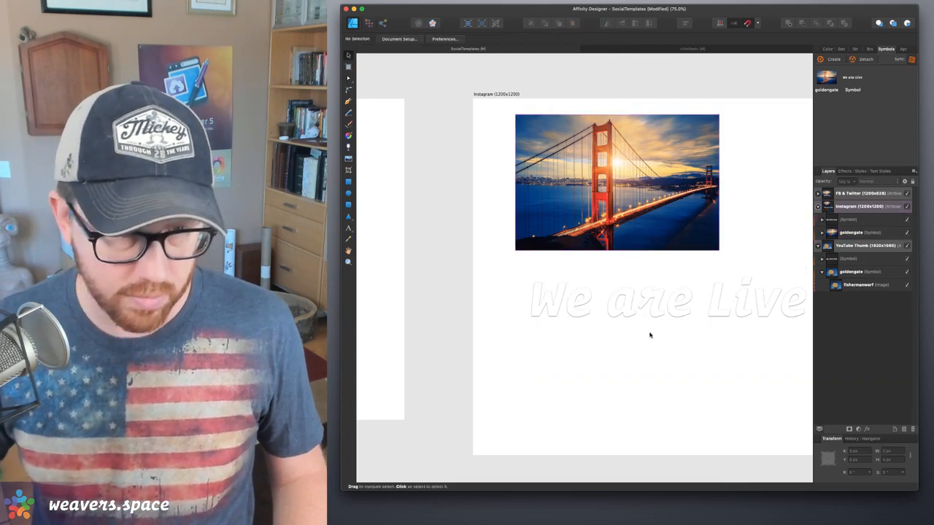
pyautogui.click(642, 191)
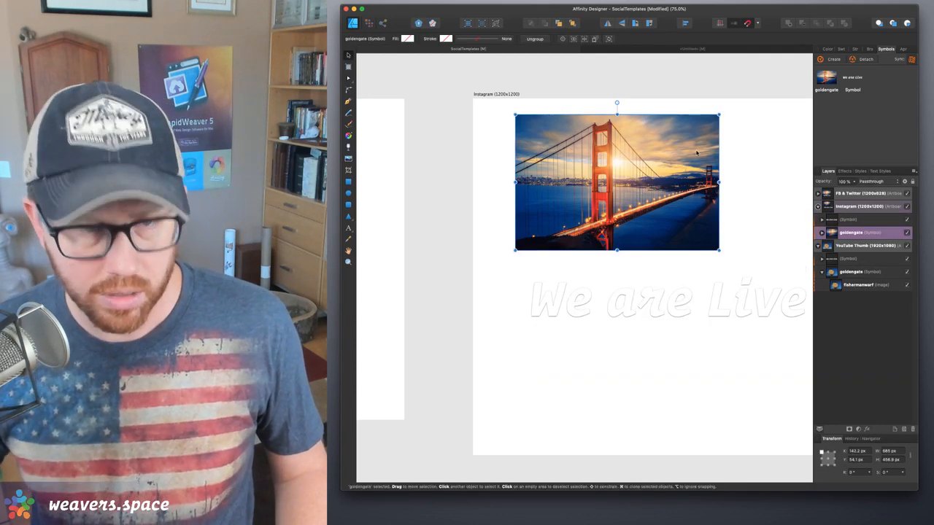
# Delete the goldengate symbol from the Instagram artboard and place a fresh goldengate instance near that artboard's top
pyautogui.press('Delete')
pyautogui.moveTo(831, 79); pyautogui.dragTo(693, 277)
pyautogui.moveTo(695, 120); pyautogui.dragTo(691, 232)
pyautogui.scroll(-3, 691, 235)
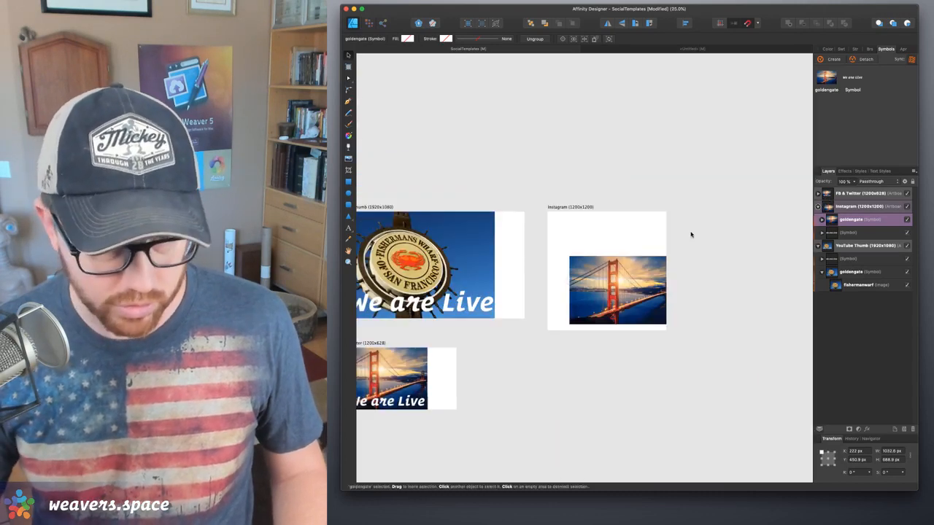
pyautogui.moveTo(656, 270); pyautogui.dragTo(633, 236)
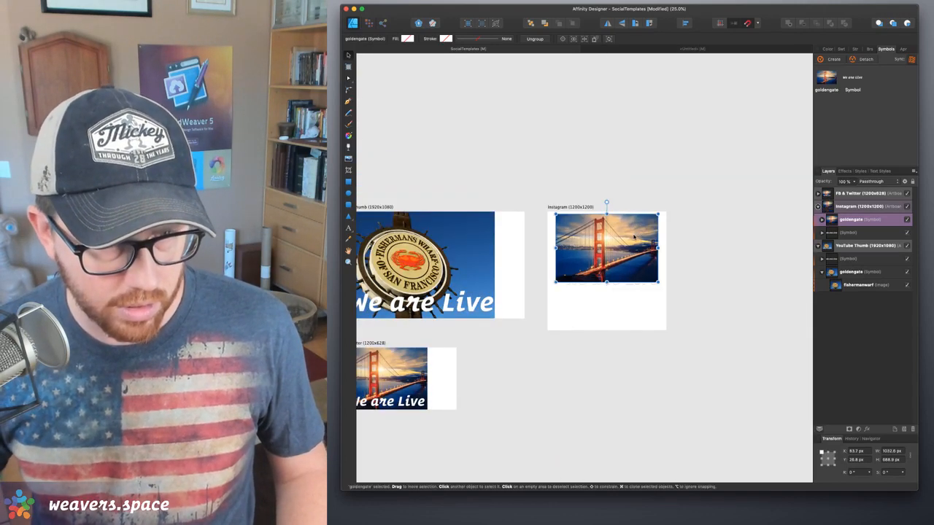
# Replace the image inside the Instagram goldengate instance with downtown.jpg from Placeholder Images and select the FB & Twitter instance
pyautogui.doubleClick(633, 235)
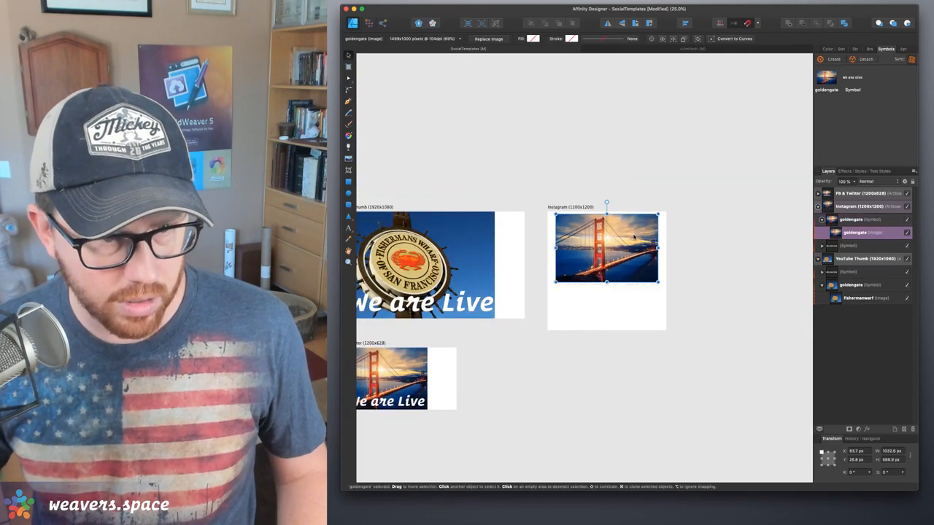
pyautogui.click(486, 39)
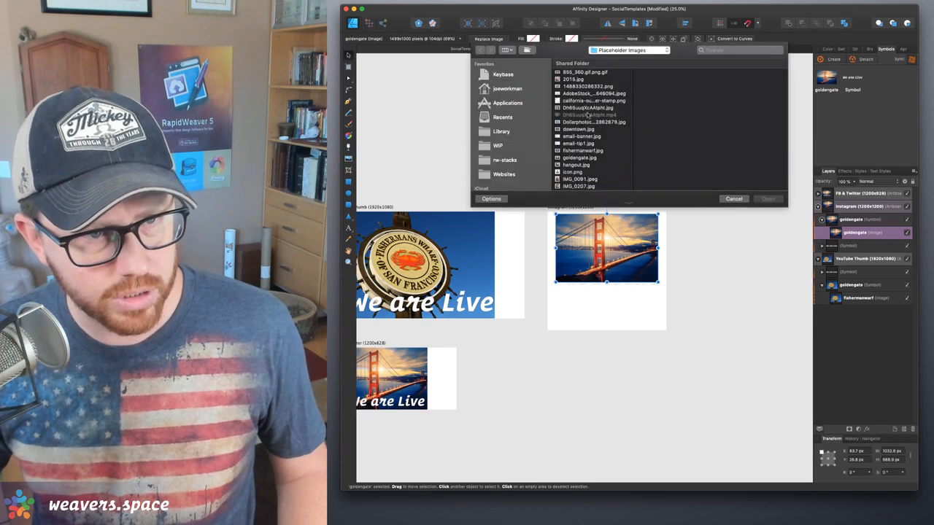
pyautogui.click(578, 130)
pyautogui.click(762, 199)
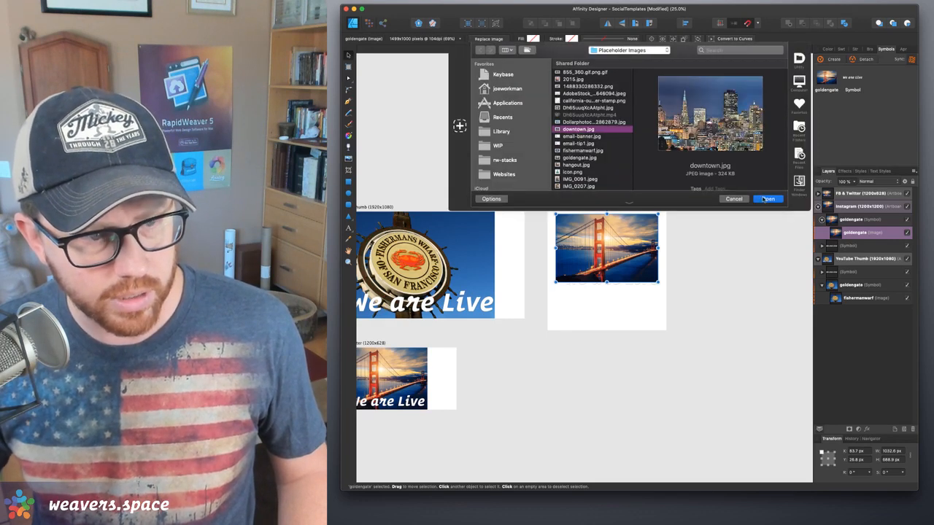
pyautogui.click(431, 373)
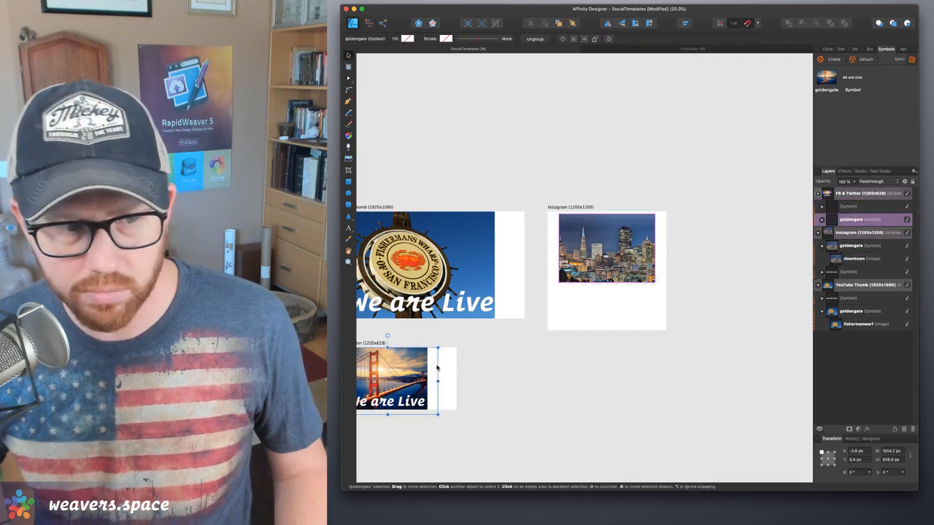
# Switch to the untitled document and move each goldengate instance to the upper-left corner of its artboard
pyautogui.click(715, 48)
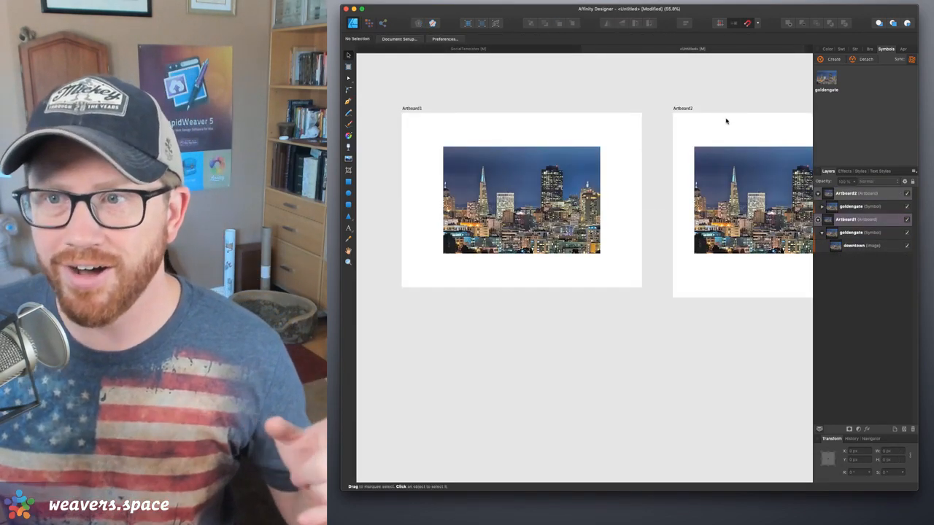
pyautogui.hscroll(3, 726, 121)
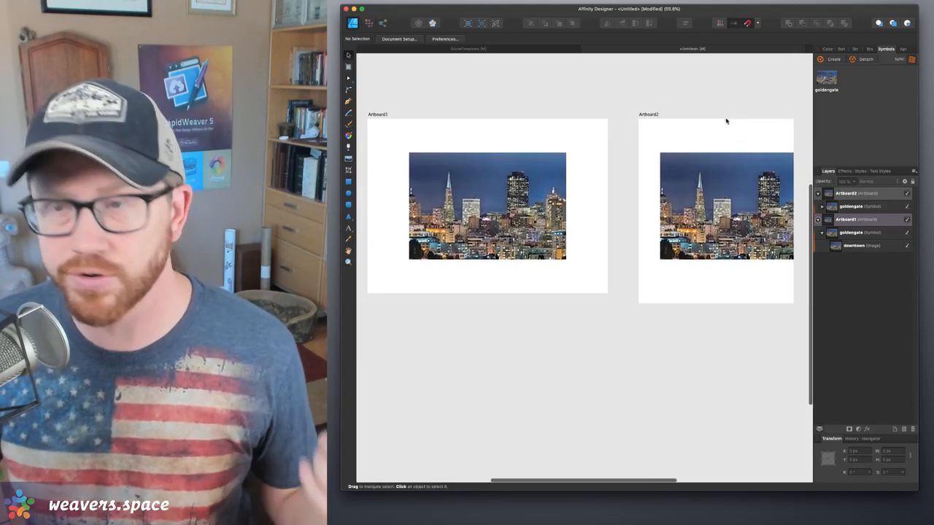
pyautogui.hscroll(-2, 726, 121)
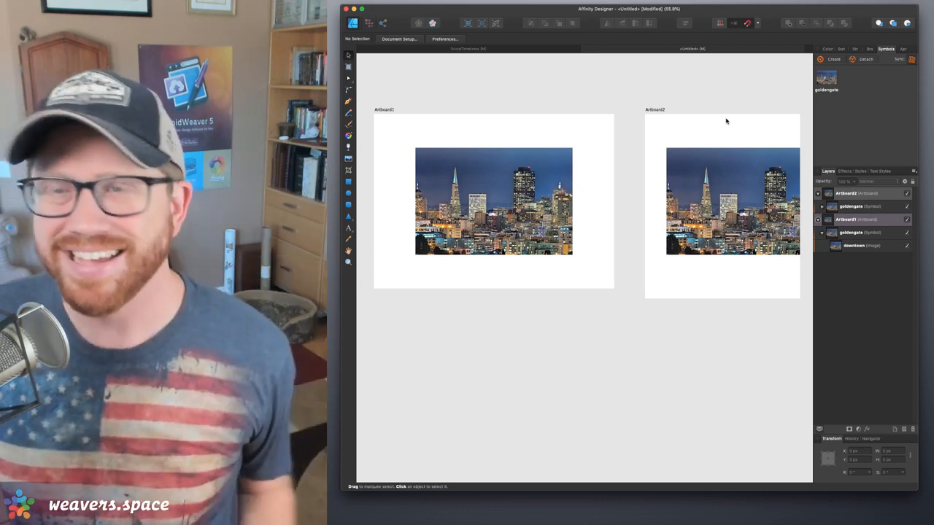
pyautogui.moveTo(508, 204); pyautogui.dragTo(466, 170)
pyautogui.moveTo(722, 191); pyautogui.dragTo(701, 157)
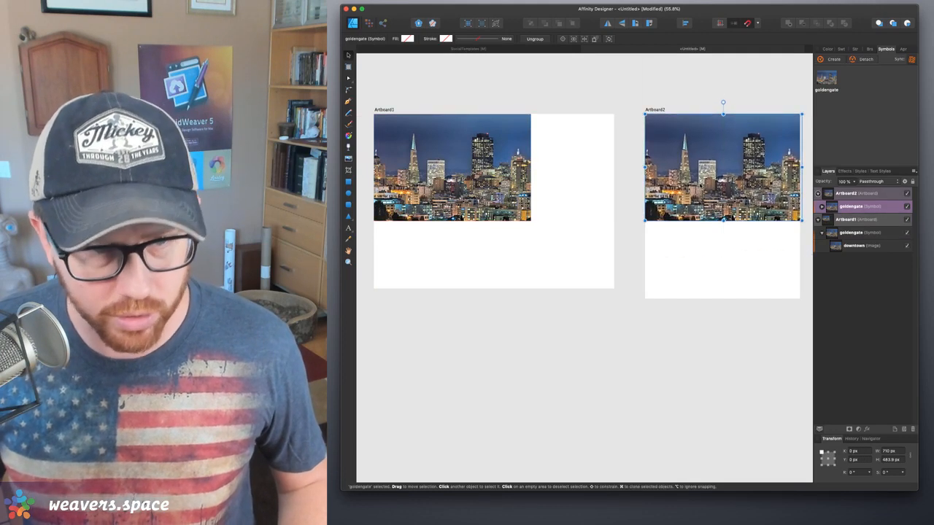
# Resize the goldengate instances to about 700 × 477 px on Artboard2 and about 814 × 555 px on Artboard1
pyautogui.moveTo(800, 219); pyautogui.dragTo(797, 219)
pyautogui.click(503, 177)
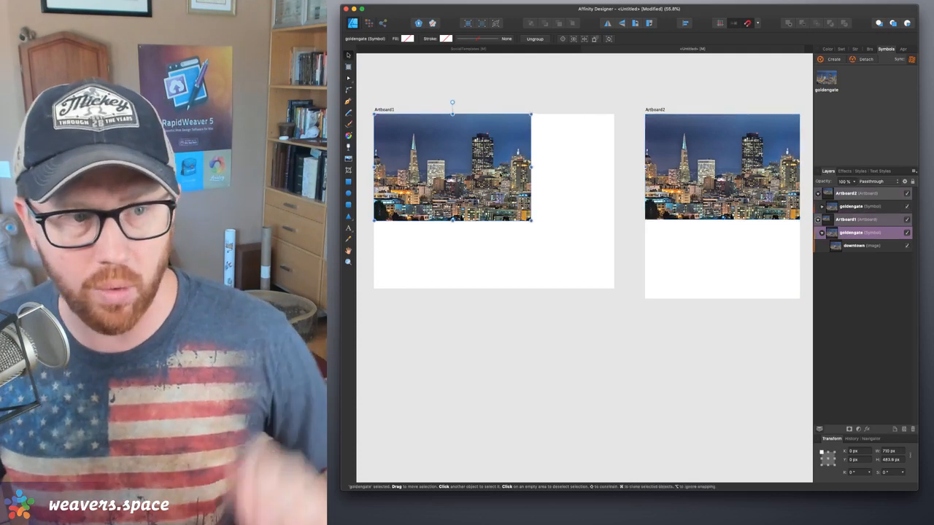
pyautogui.moveTo(530, 221); pyautogui.dragTo(547, 246)
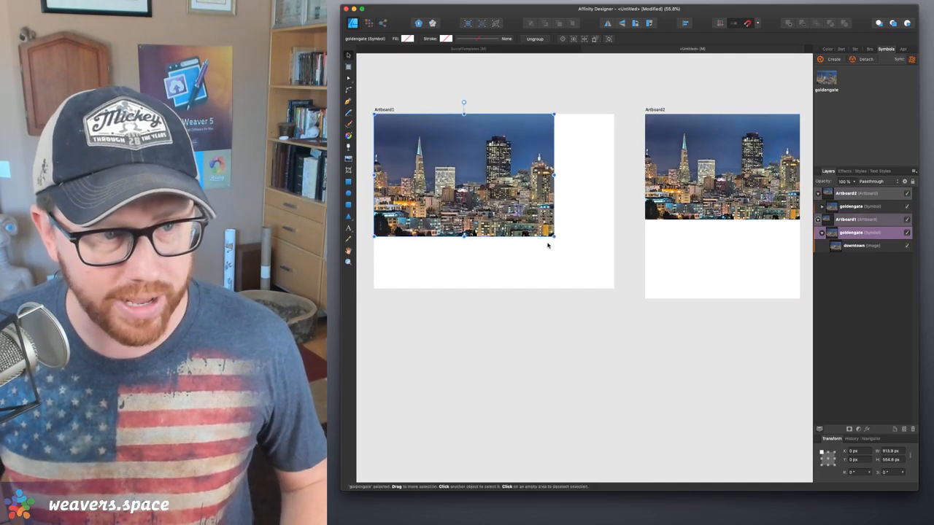
# Copy the We are Live text symbol from SocialTemplates' YouTube Thumb artboard and paste it onto Artboard1 of the untitled document
pyautogui.click(448, 47)
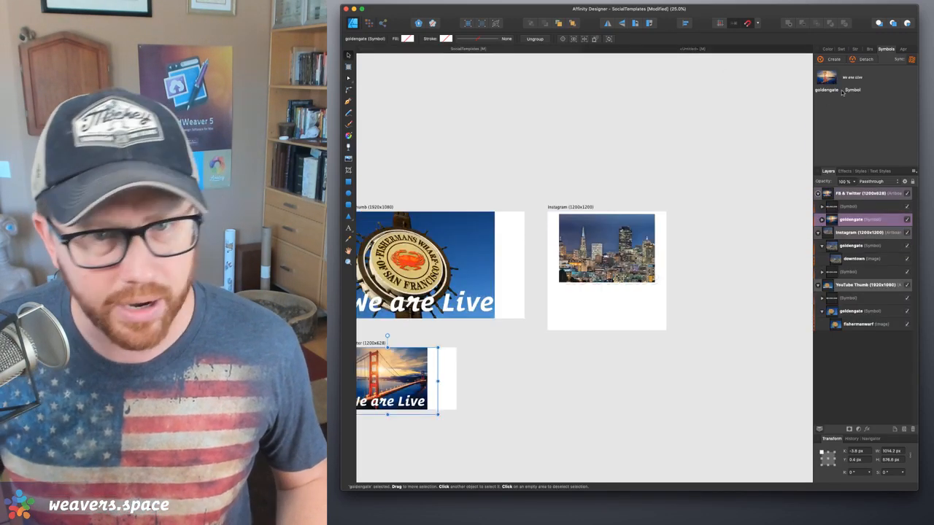
pyautogui.rightClick(852, 78)
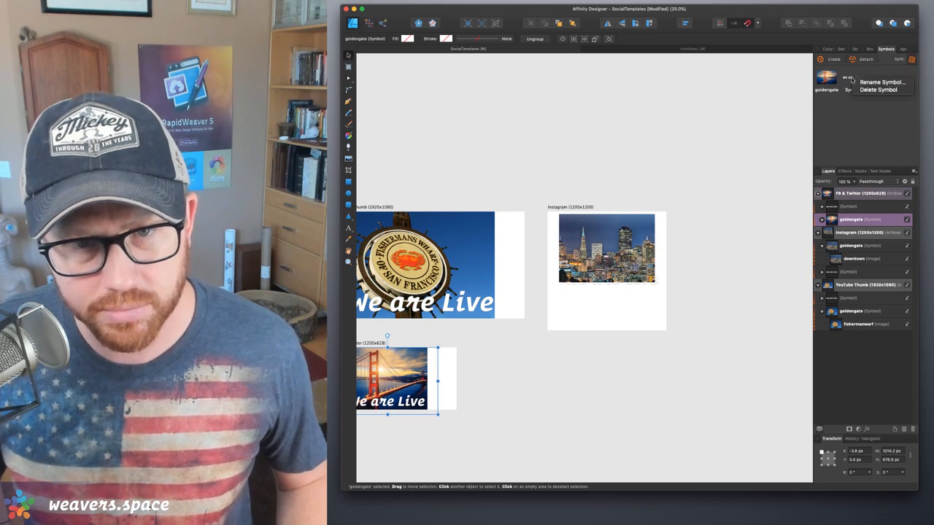
pyautogui.click(590, 281)
pyautogui.click(590, 281)
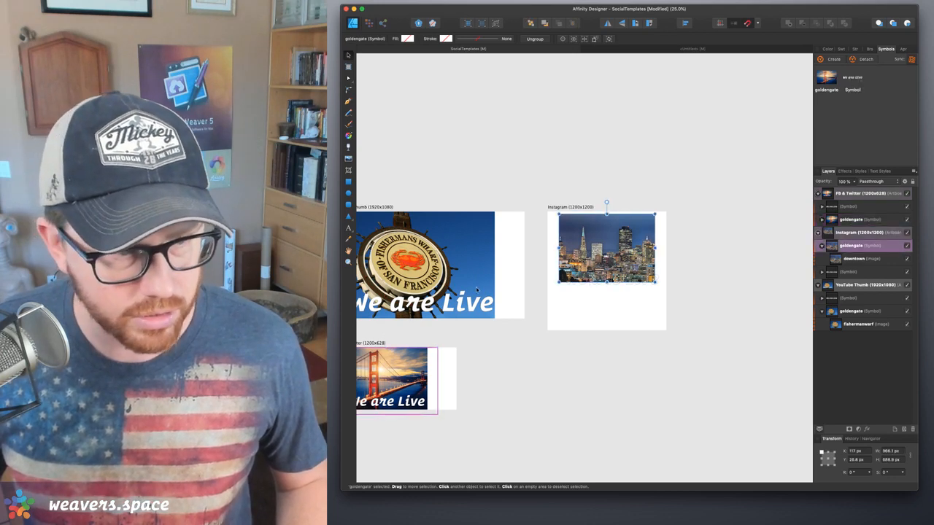
pyautogui.click(469, 302)
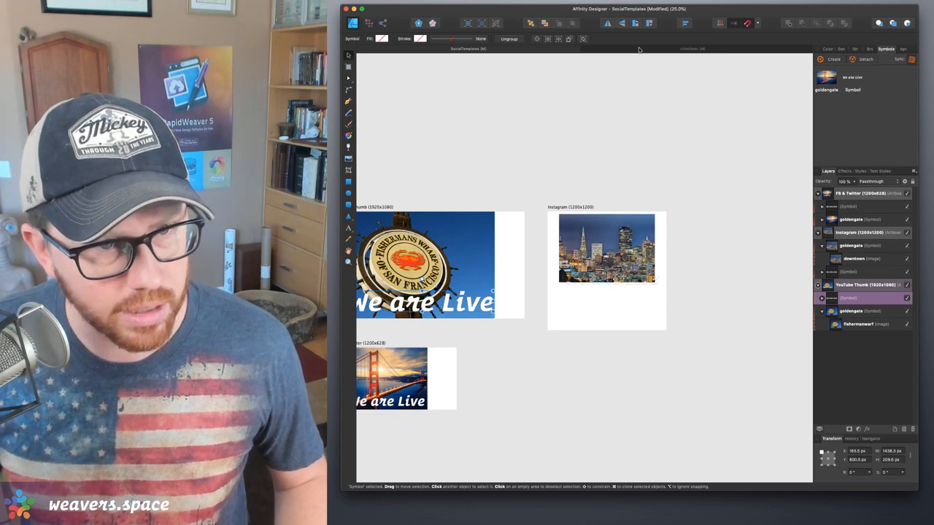
pyautogui.click(639, 50)
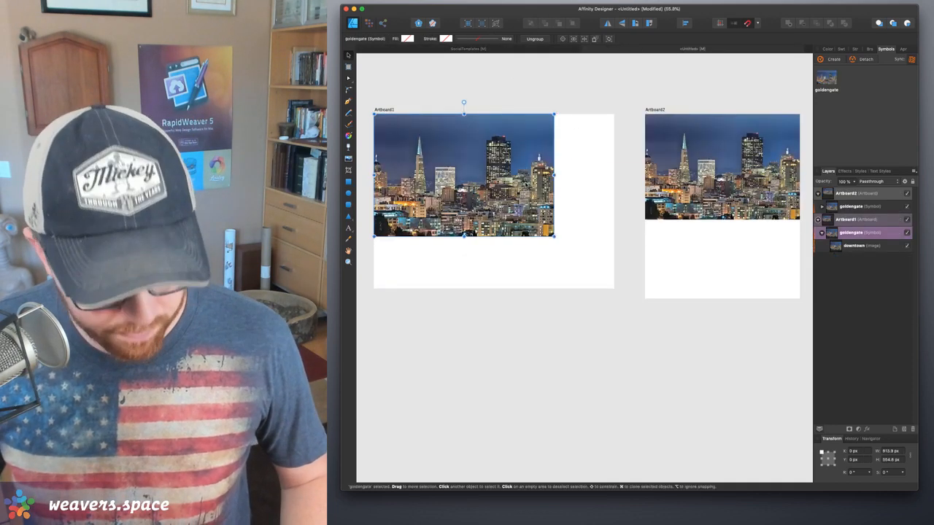
pyautogui.press('super+v')
pyautogui.moveTo(467, 202)
pyautogui.mouseDown()
pyautogui.moveTo(430, 208)
pyautogui.moveTo(469, 217)
pyautogui.mouseUp()
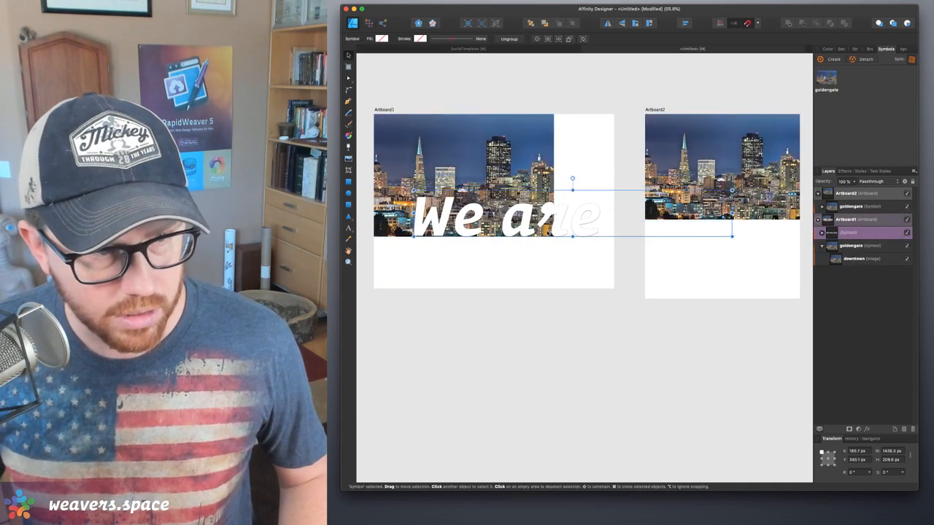
# Scale the We are Live text to about 941 × 137 px and enlarge the downtown image to span Artboard1's width
pyautogui.moveTo(414, 213); pyautogui.dragTo(523, 212)
pyautogui.moveTo(611, 223); pyautogui.dragTo(502, 200)
pyautogui.click(504, 221)
pyautogui.moveTo(552, 236); pyautogui.dragTo(596, 302)
pyautogui.moveTo(576, 254); pyautogui.dragTo(577, 266)
# Move the We are Live text near the top of Artboard1 and create a symbol from it
pyautogui.moveTo(571, 196); pyautogui.dragTo(543, 159)
pyautogui.click(831, 59)
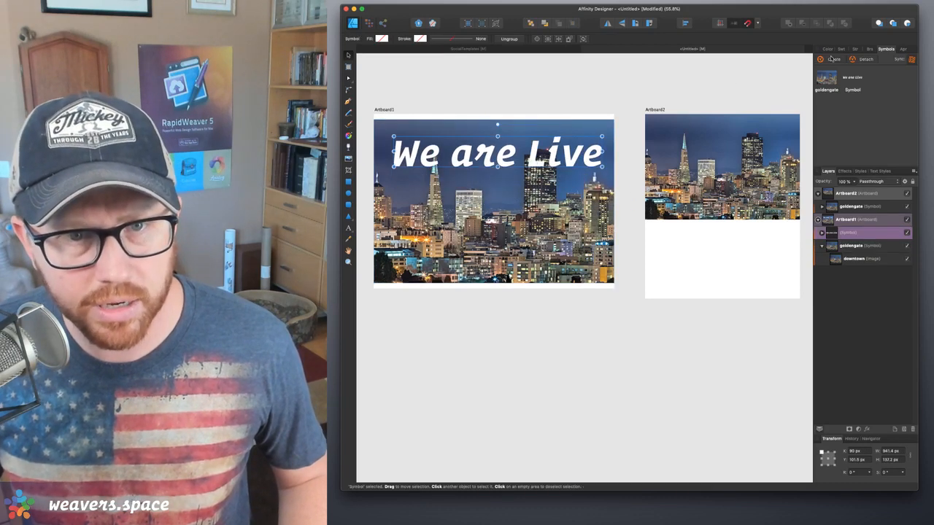
pyautogui.click(798, 123)
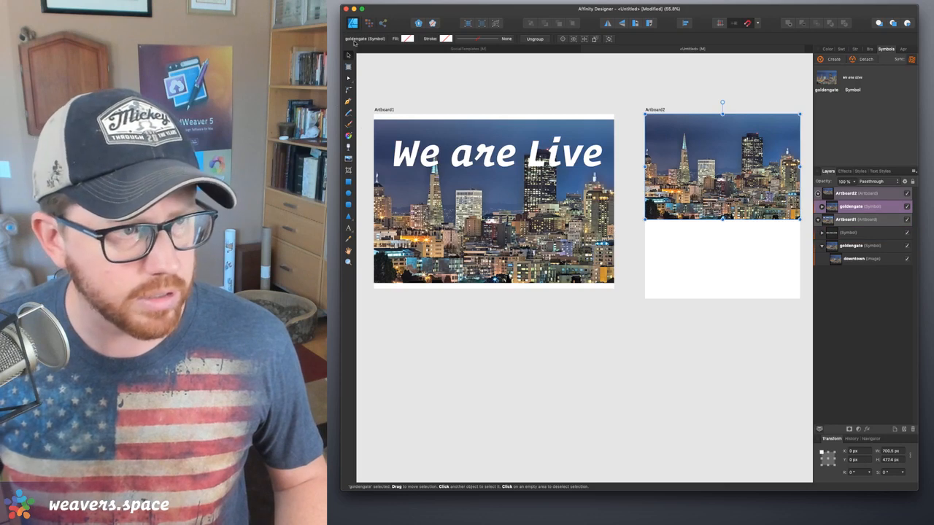
# Draw a third artboard below Artboard1 and place a goldengate symbol instance on it
pyautogui.click(348, 66)
pyautogui.moveTo(379, 312); pyautogui.dragTo(627, 465)
pyautogui.moveTo(825, 82); pyautogui.dragTo(547, 366)
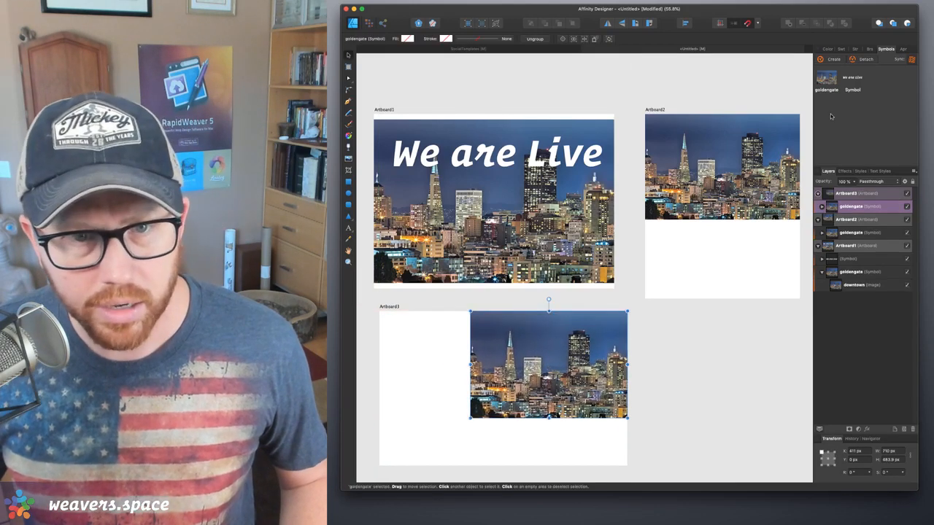
# Place instances of the We are Live text symbol over the upper part of the images on Artboard3 and Artboard2
pyautogui.moveTo(856, 77); pyautogui.dragTo(511, 387)
pyautogui.moveTo(603, 385); pyautogui.dragTo(573, 322)
pyautogui.moveTo(848, 79); pyautogui.dragTo(718, 126)
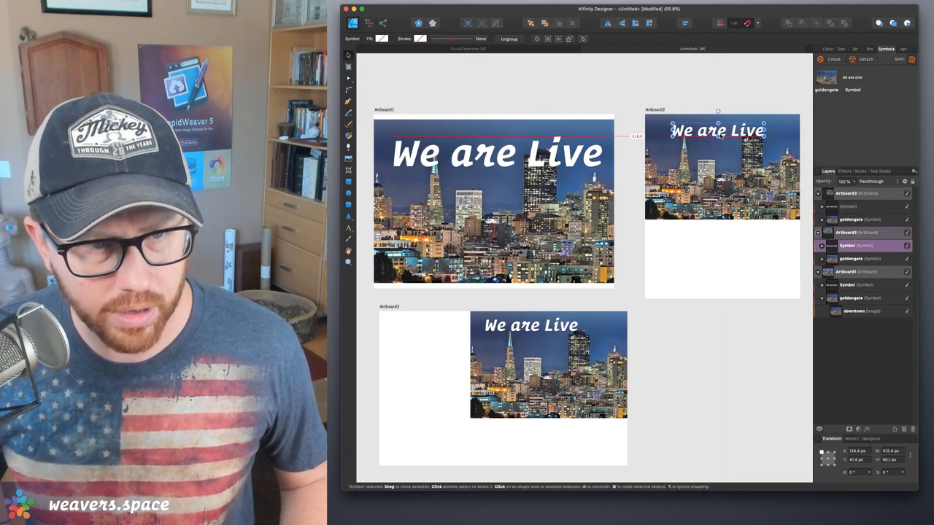
# Erase the text inside Artboard1's text symbol, retype it as "We are LIVE" and deselect it
pyautogui.click(565, 175)
pyautogui.click(558, 157)
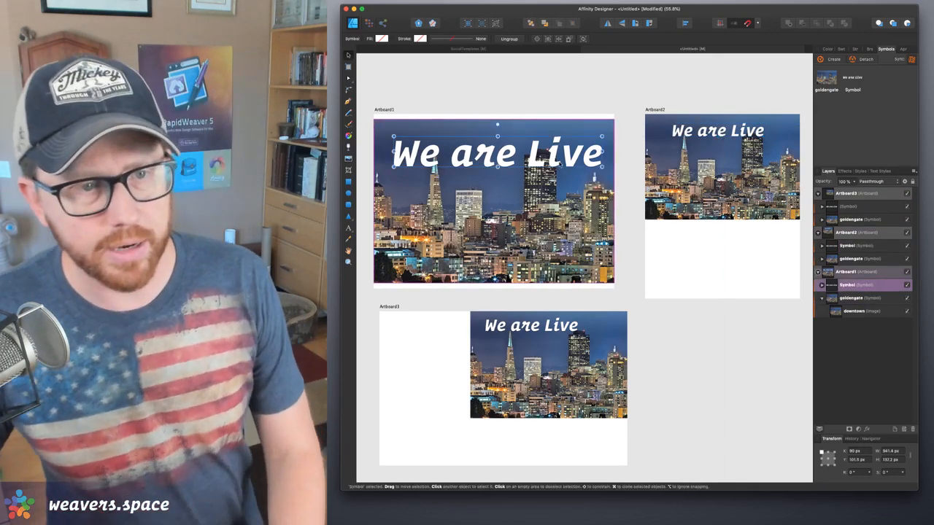
pyautogui.doubleClick(516, 159)
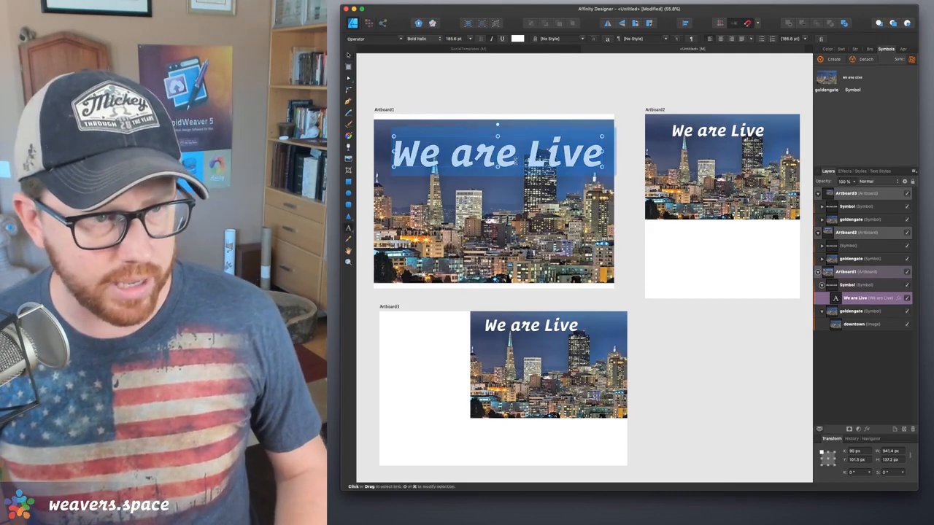
pyautogui.press('Right')
pyautogui.hotkey('alt', 'Left')
pyautogui.hotkey('alt', 'Left')
pyautogui.hotkey('alt', 'Left')
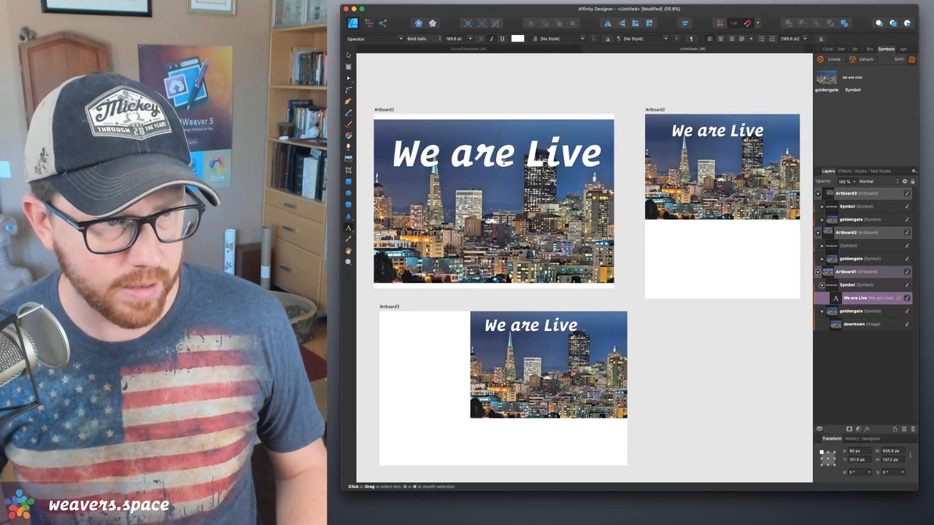
pyautogui.press('BackSpace')
pyautogui.press('BackSpace')
pyautogui.press('BackSpace')
pyautogui.press('BackSpace')
pyautogui.press('BackSpace')
pyautogui.press('BackSpace')
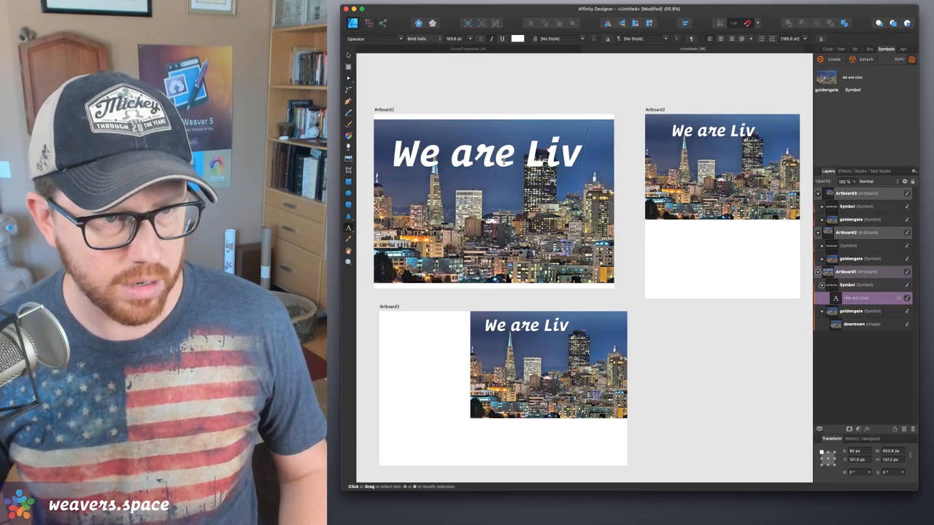
pyautogui.press('BackSpace')
pyautogui.press('BackSpace')
pyautogui.press('BackSpace')
pyautogui.press('BackSpace')
pyautogui.press('BackSpace')
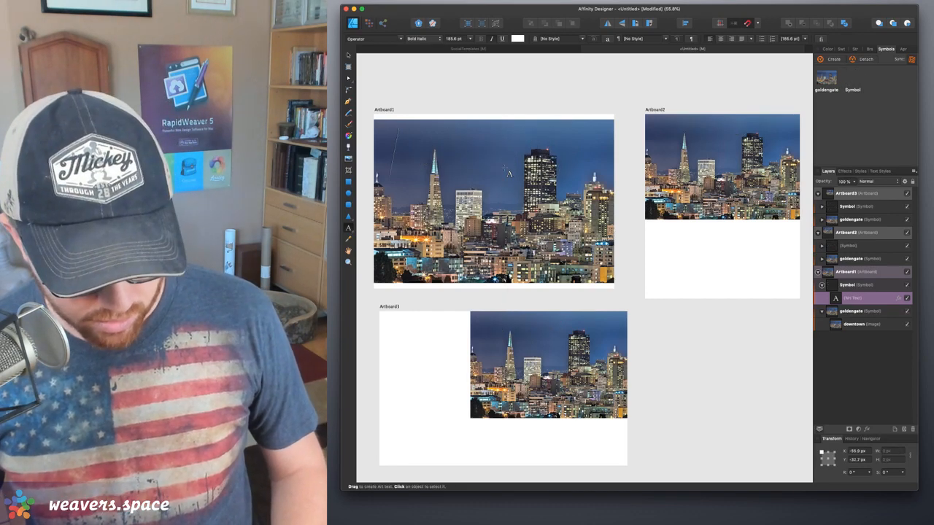
pyautogui.write('We are L')
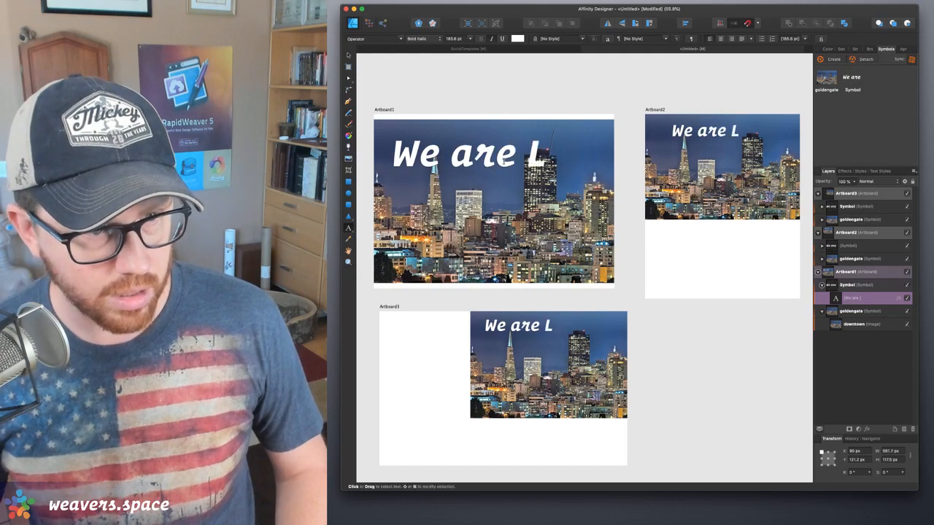
pyautogui.write('IVE')
pyautogui.press('Escape')
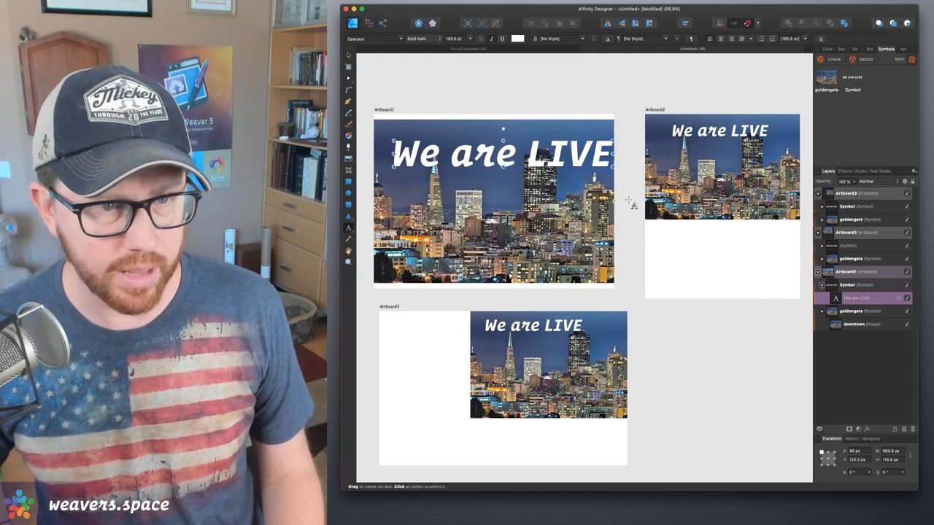
pyautogui.press('Escape')
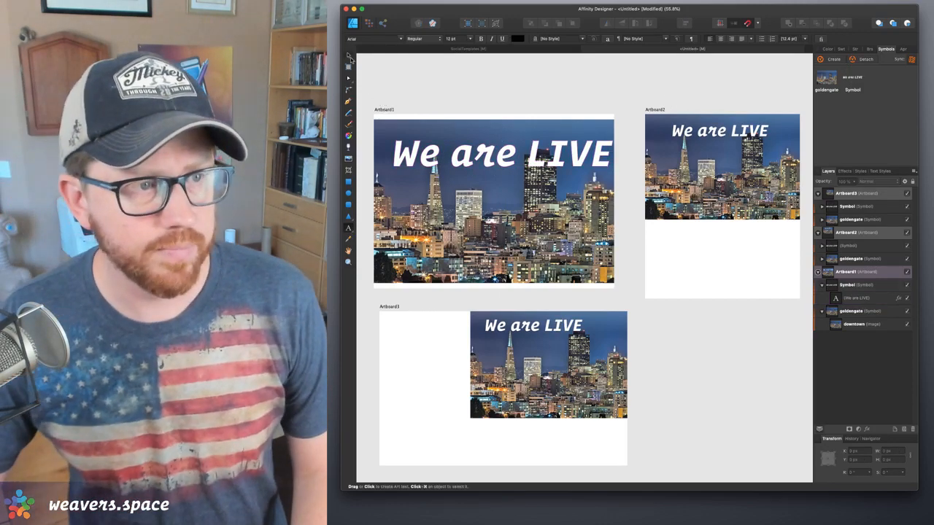
pyautogui.click(351, 59)
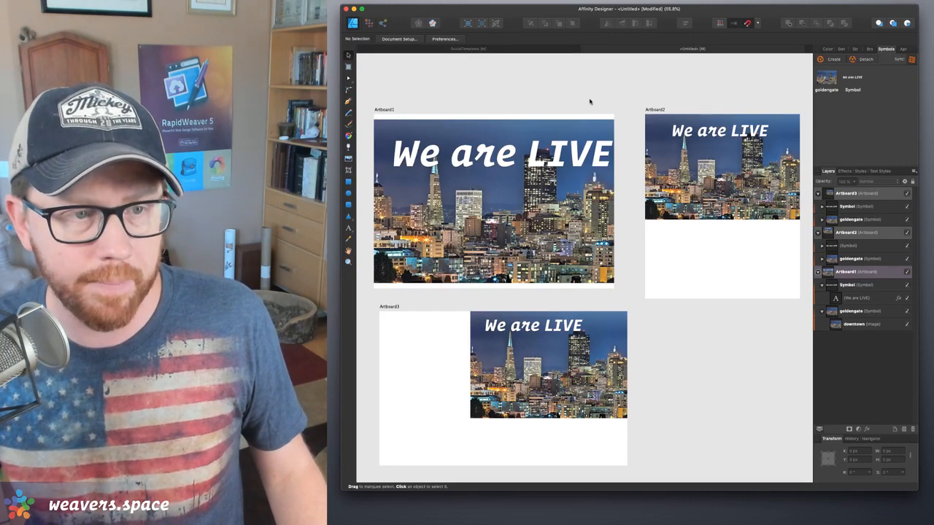
# Move the We are LIVE text symbol down to about the middle of Artboard1
pyautogui.hscroll(-1, 590, 94)
pyautogui.scroll(-1, 591, 94)
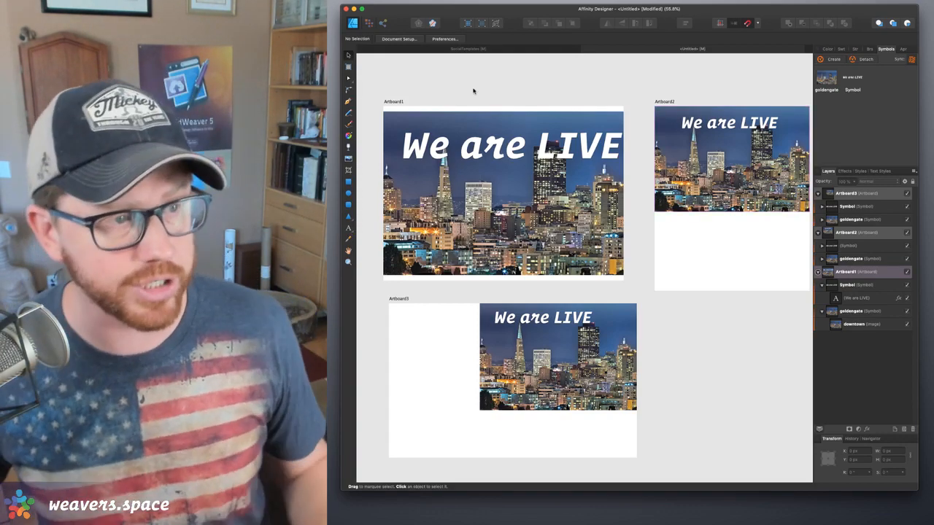
pyautogui.moveTo(523, 146); pyautogui.dragTo(514, 197)
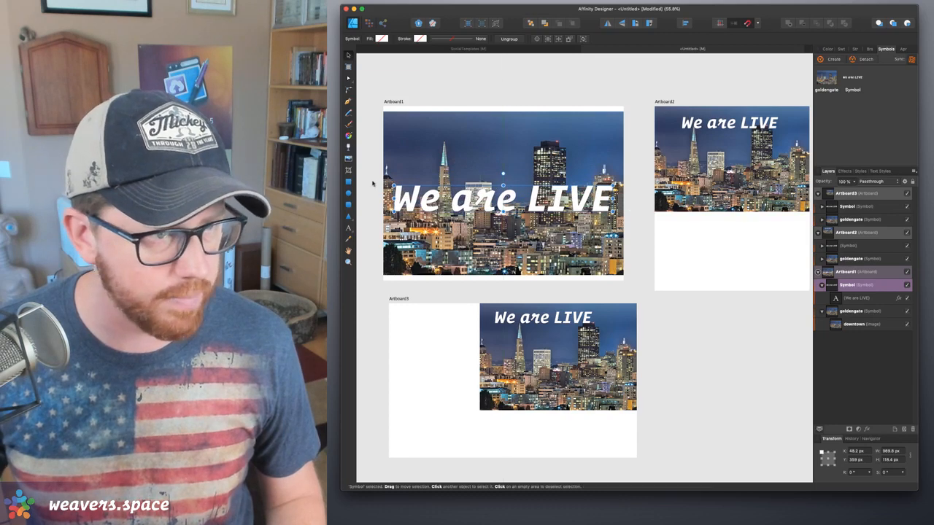
# Draw a rectangle about 1088 × 214 px across the full width of Artboard1, covering the We are LIVE text
pyautogui.click(348, 181)
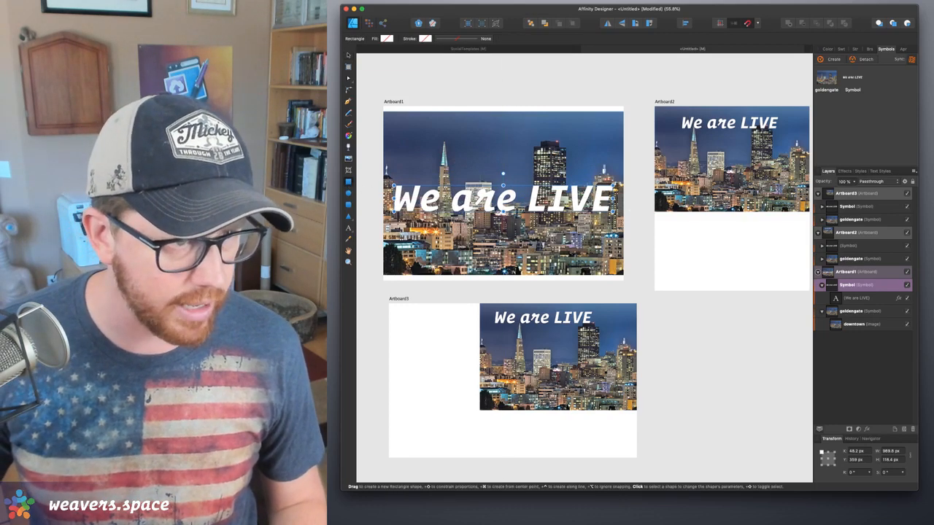
pyautogui.moveTo(390, 179); pyautogui.dragTo(623, 225)
pyautogui.moveTo(391, 206); pyautogui.dragTo(383, 206)
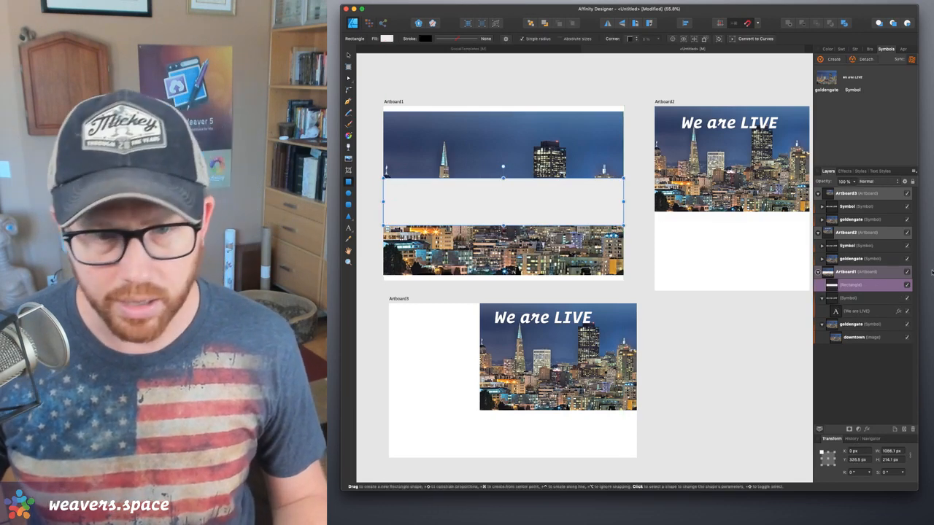
# Move the white rectangle into Artboard1's text symbol and stack the We are LIVE text above it
pyautogui.moveTo(836, 285); pyautogui.dragTo(850, 308)
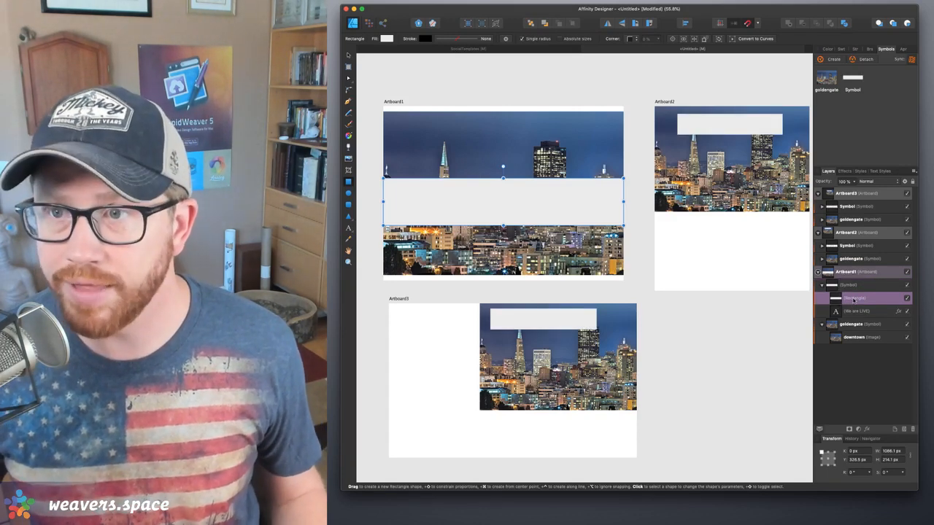
pyautogui.click(855, 311)
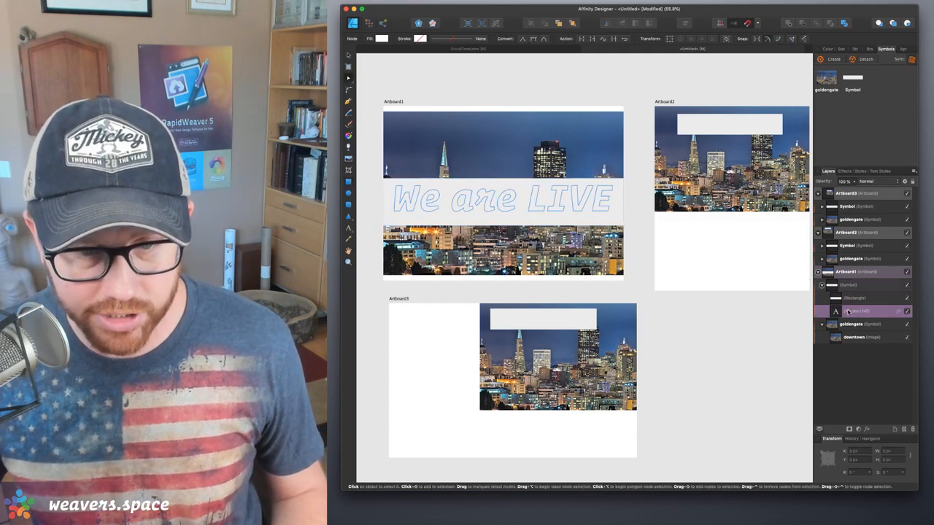
pyautogui.moveTo(848, 293); pyautogui.dragTo(846, 293)
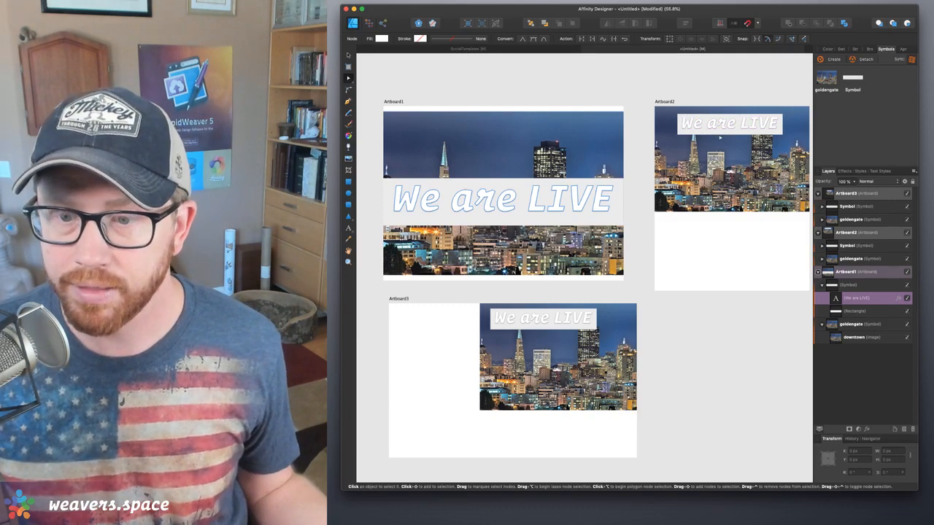
# Fill the rectangle inside Artboard1's text symbol with a bright orange
pyautogui.click(847, 310)
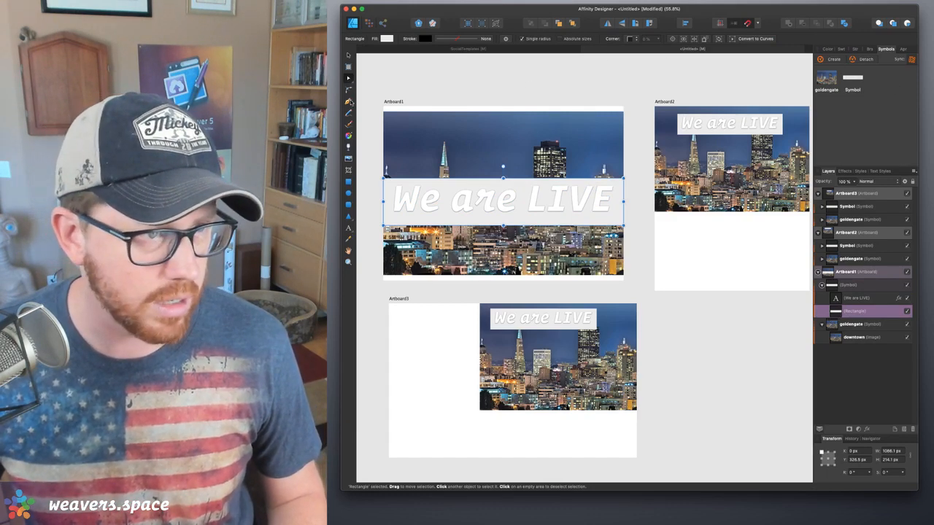
pyautogui.click(349, 136)
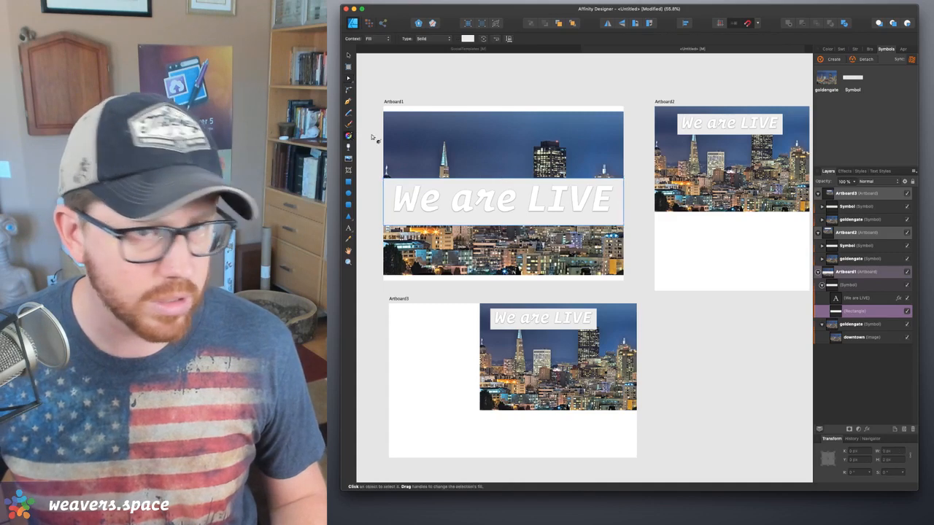
pyautogui.click(826, 50)
pyautogui.click(871, 90)
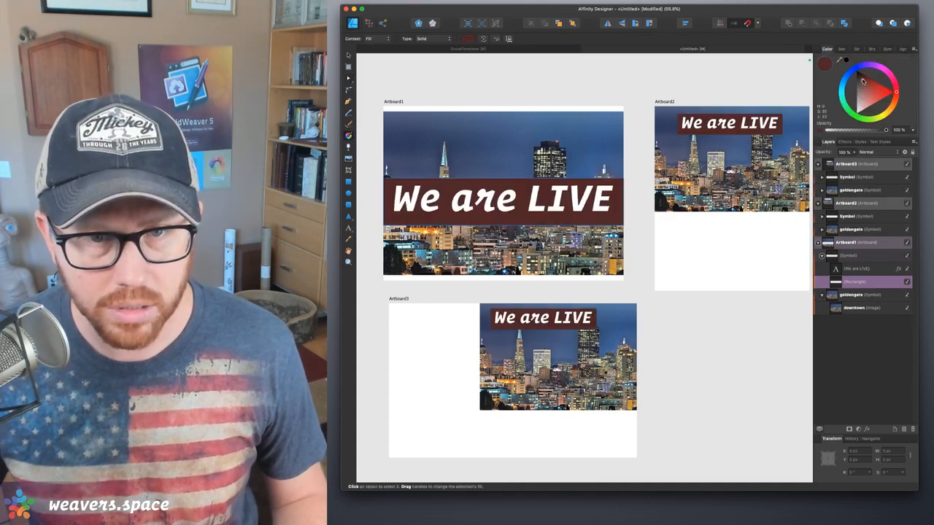
pyautogui.moveTo(874, 91)
pyautogui.mouseDown()
pyautogui.moveTo(895, 92)
pyautogui.moveTo(893, 111)
pyautogui.moveTo(886, 99)
pyautogui.mouseUp()
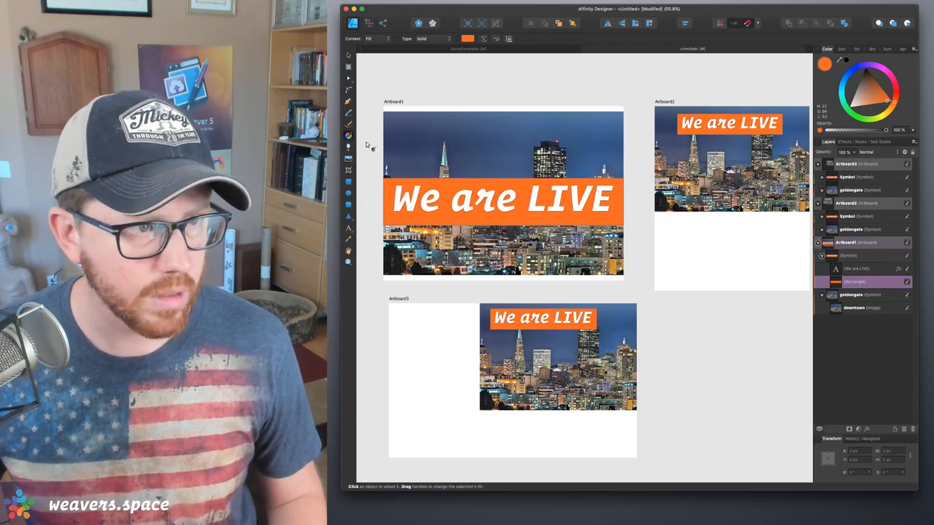
# Select the whole We are LIVE symbol on Artboard1 and shift it slightly up and to the left
pyautogui.press('v')
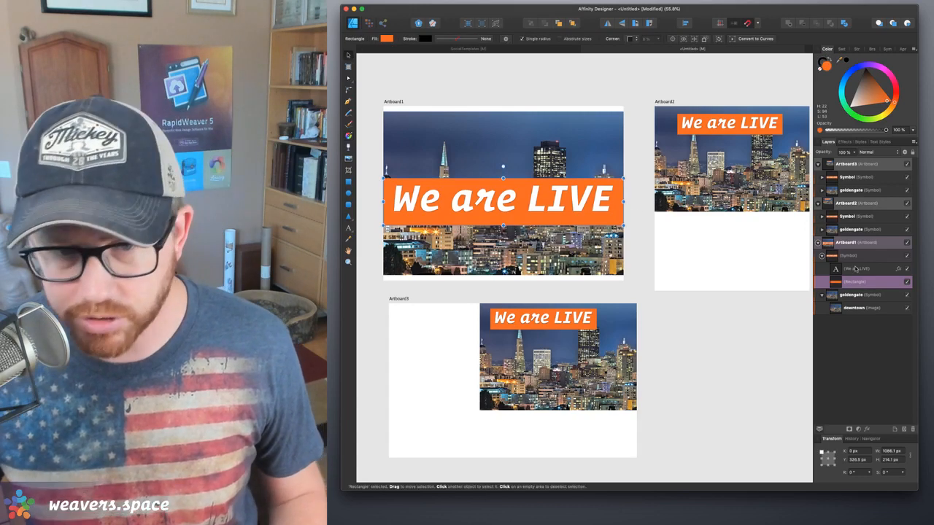
pyautogui.click(847, 257)
pyautogui.click(821, 256)
pyautogui.click(822, 256)
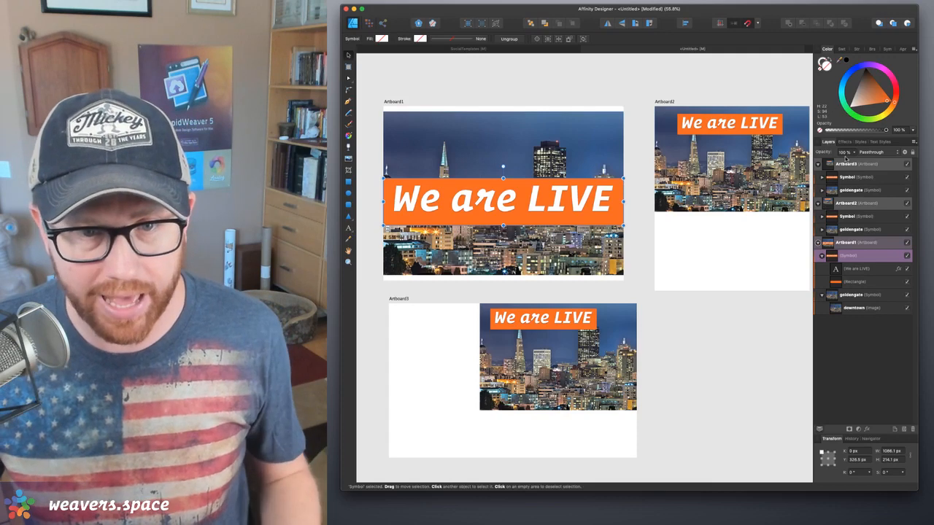
pyautogui.click(887, 49)
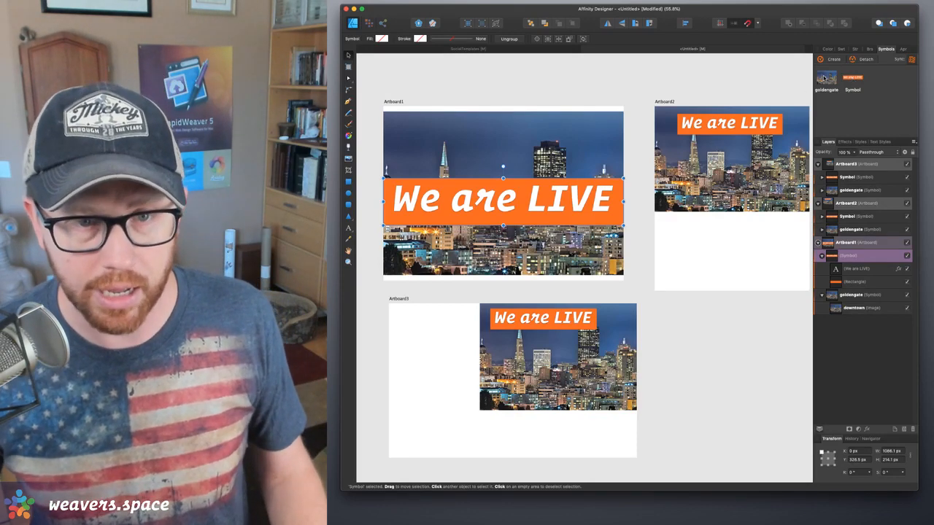
pyautogui.moveTo(596, 192); pyautogui.dragTo(587, 173)
# Apply a Gaussian Blur layer effect with a radius of about 7 px to the goldengate symbol on Artboard2
pyautogui.click(715, 177)
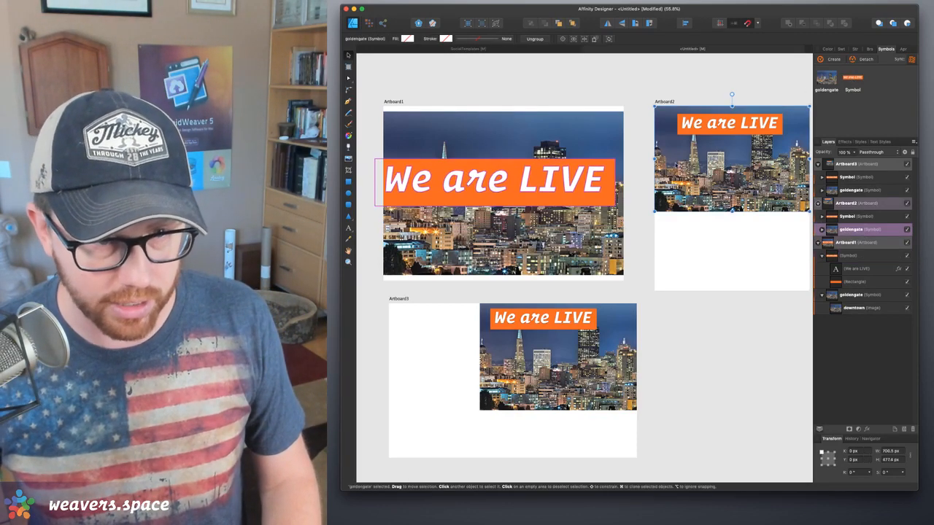
pyautogui.click(867, 430)
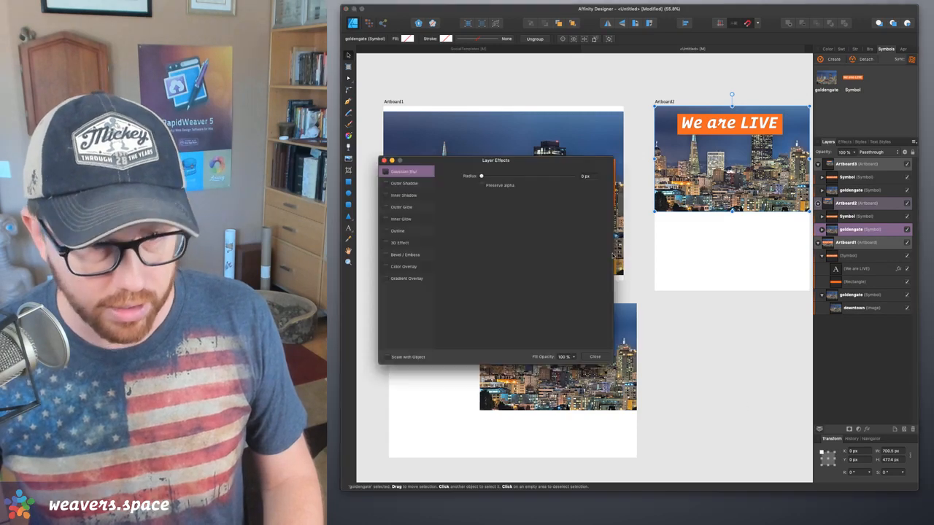
pyautogui.click(386, 172)
pyautogui.moveTo(482, 175); pyautogui.dragTo(516, 177)
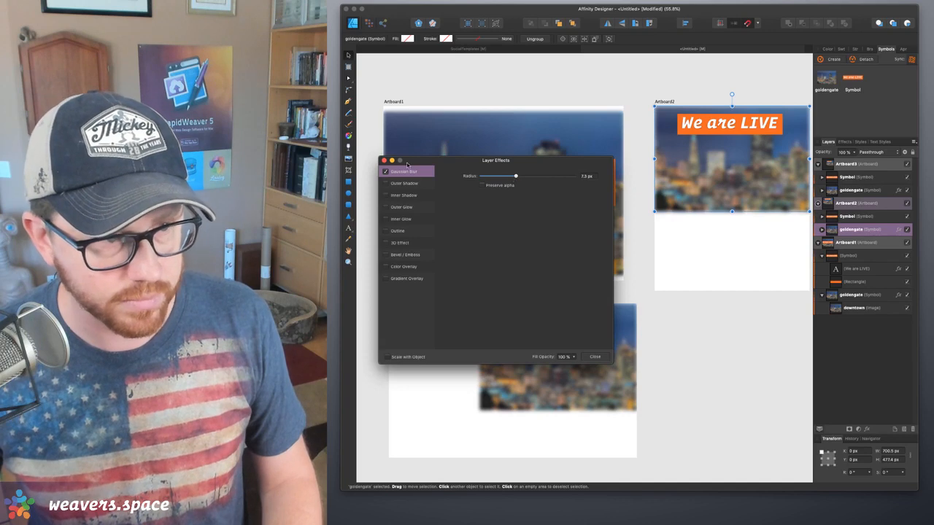
pyautogui.click(385, 160)
# Reposition the We are LIVE banner so it spans Artboard1 edge to edge near the middle, and deselect it
pyautogui.moveTo(557, 199); pyautogui.dragTo(551, 193)
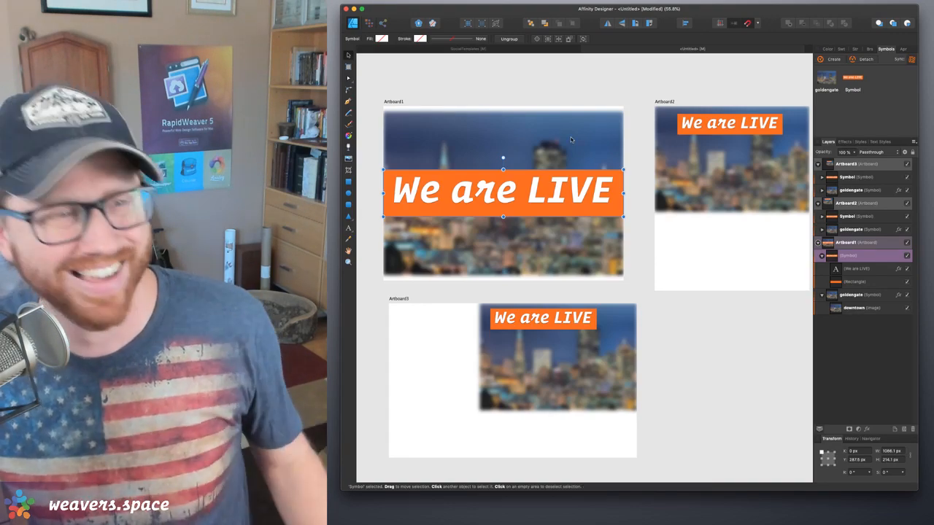
pyautogui.click(434, 74)
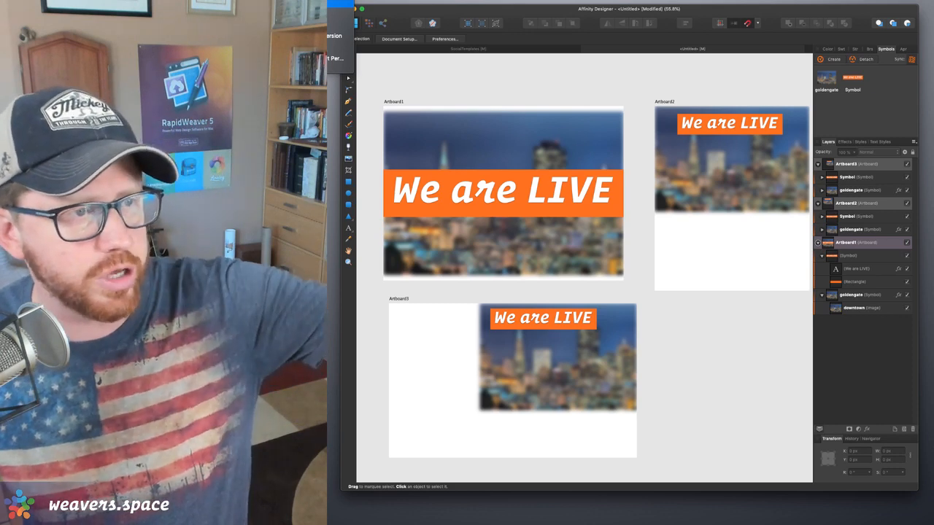
# Show the asset library and switch it from the iOS 12 category to Default
pyautogui.press('Return')
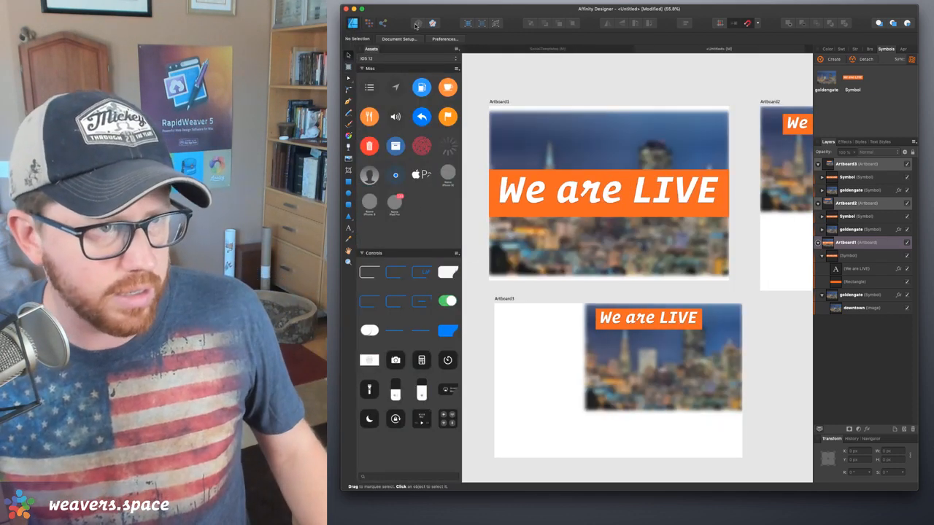
pyautogui.click(452, 59)
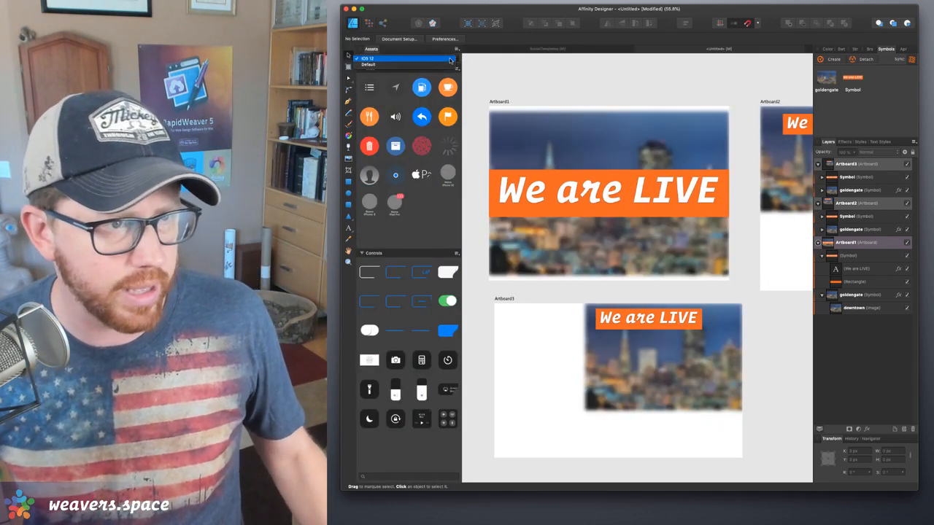
pyautogui.click(446, 64)
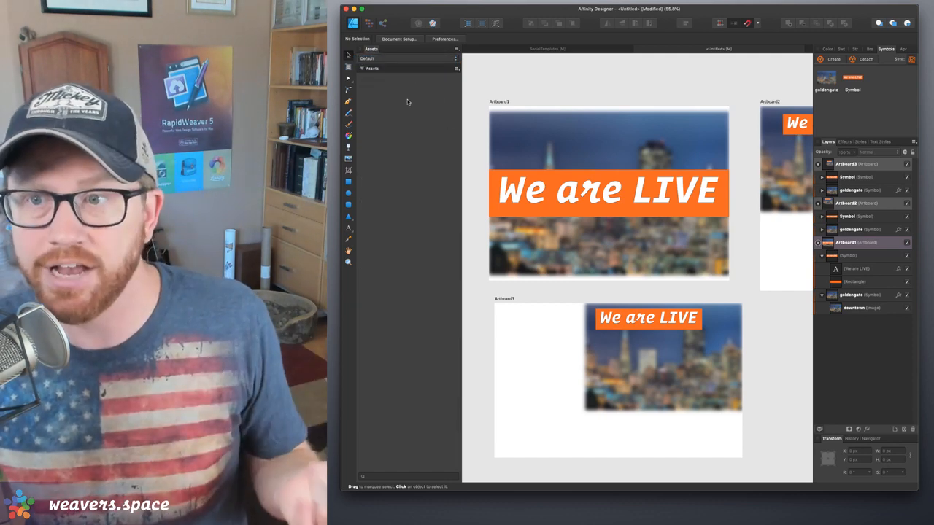
pyautogui.click(456, 68)
pyautogui.click(438, 78)
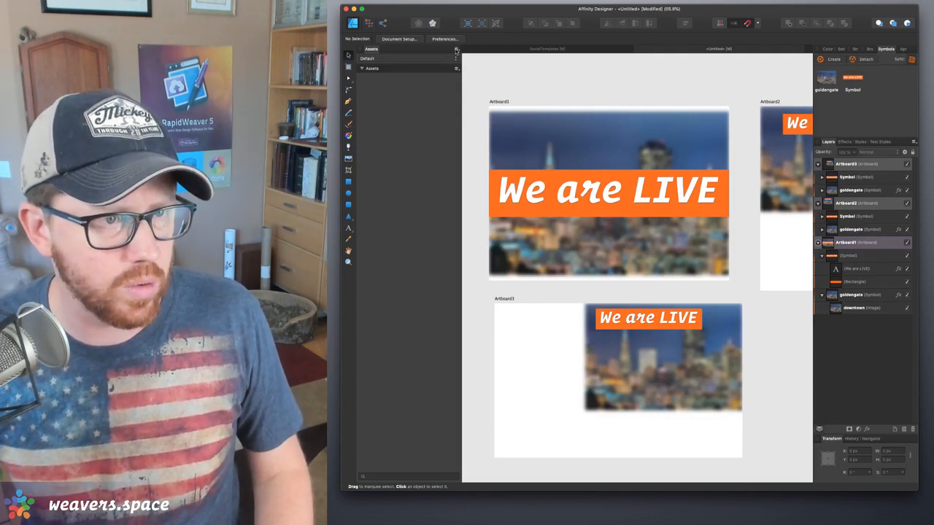
pyautogui.click(457, 49)
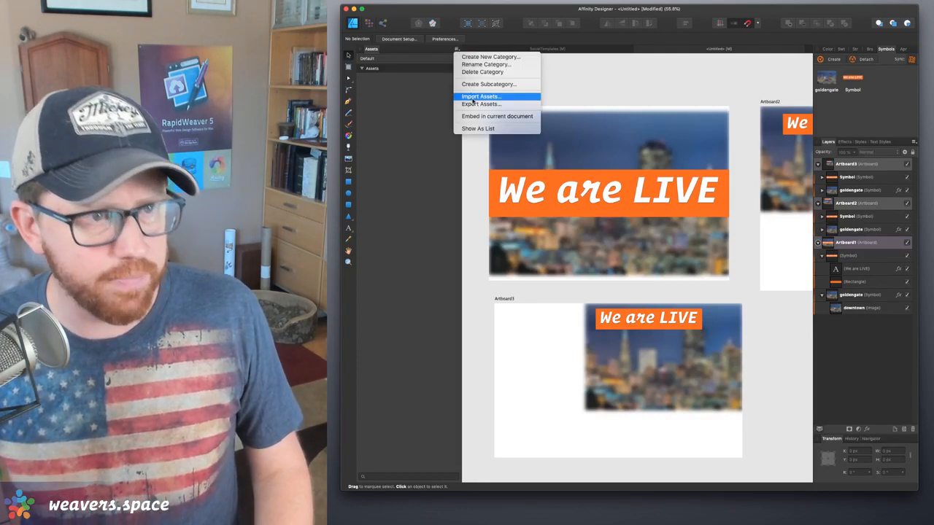
pyautogui.click(440, 48)
pyautogui.click(456, 49)
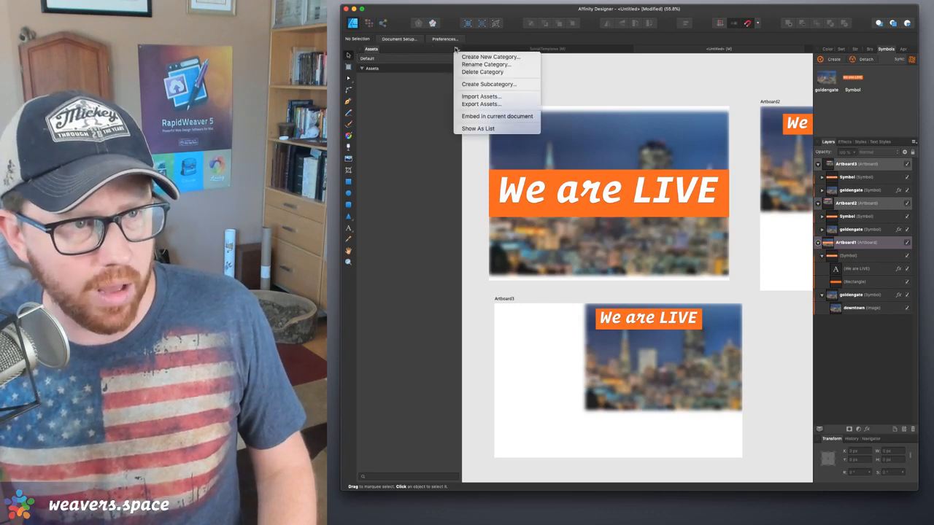
pyautogui.click(470, 96)
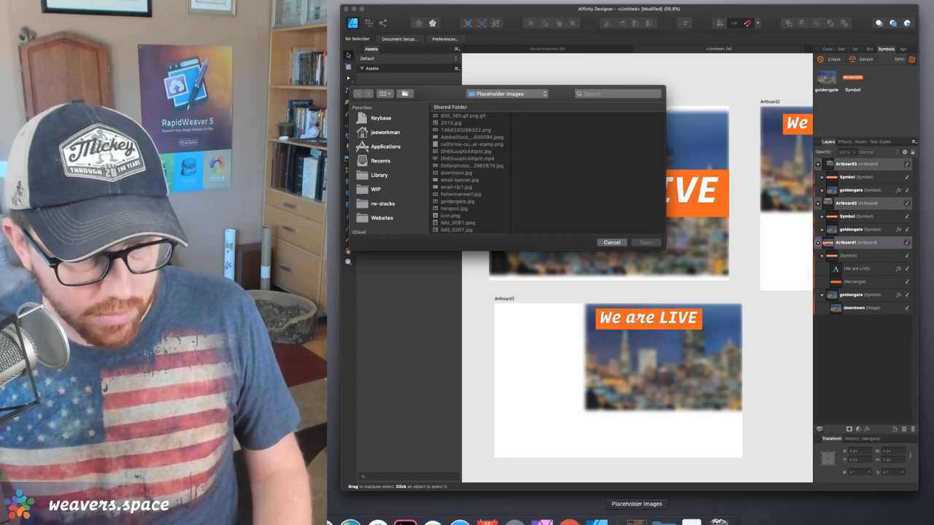
pyautogui.click(638, 519)
pyautogui.moveTo(584, 427); pyautogui.dragTo(477, 182)
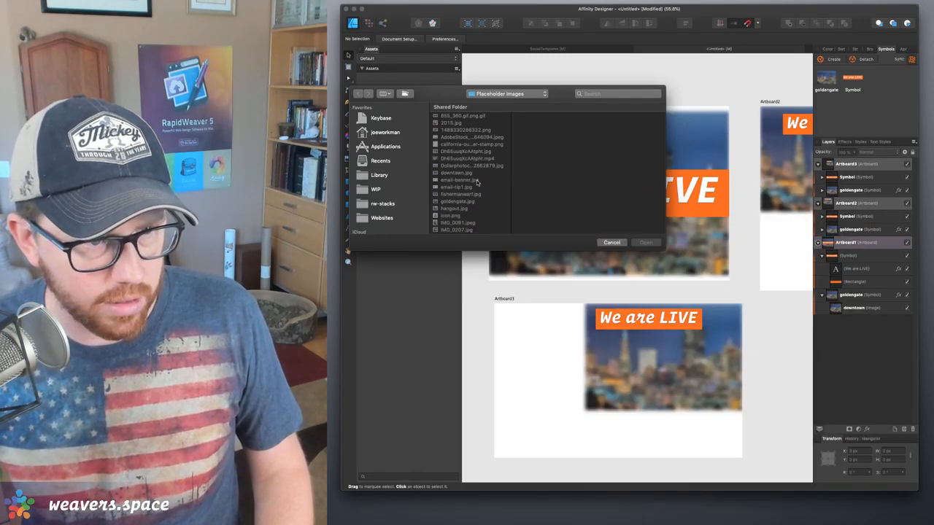
pyautogui.click(637, 519)
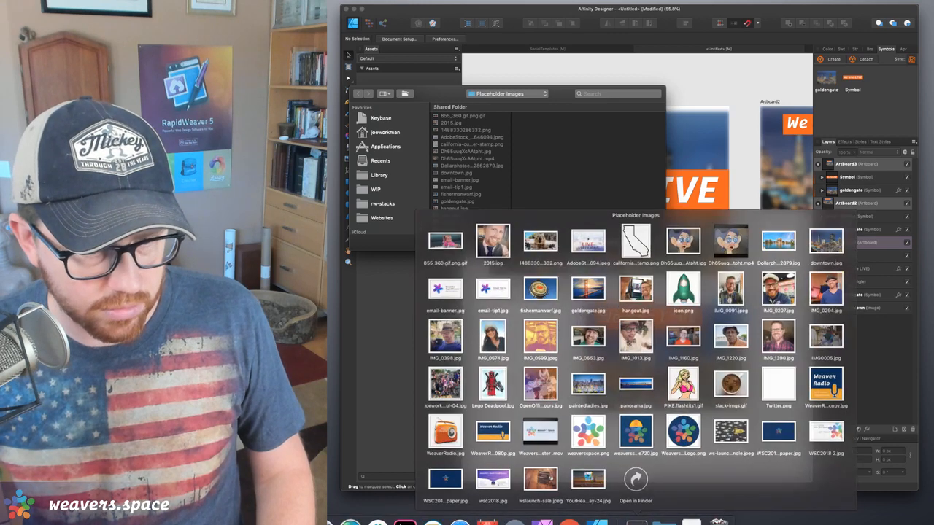
pyautogui.moveTo(588, 433); pyautogui.dragTo(461, 172)
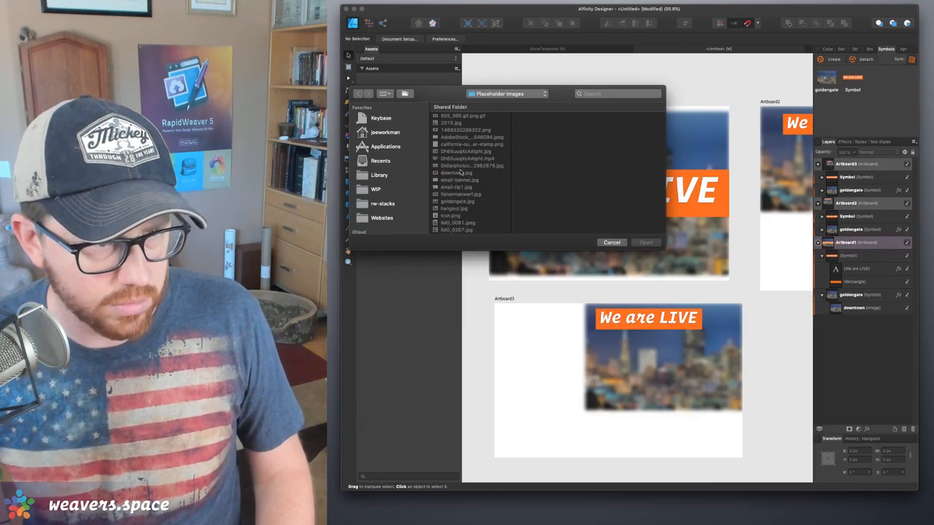
pyautogui.scroll(-10, 459, 176)
pyautogui.scroll(10, 457, 153)
pyautogui.scroll(-8, 458, 151)
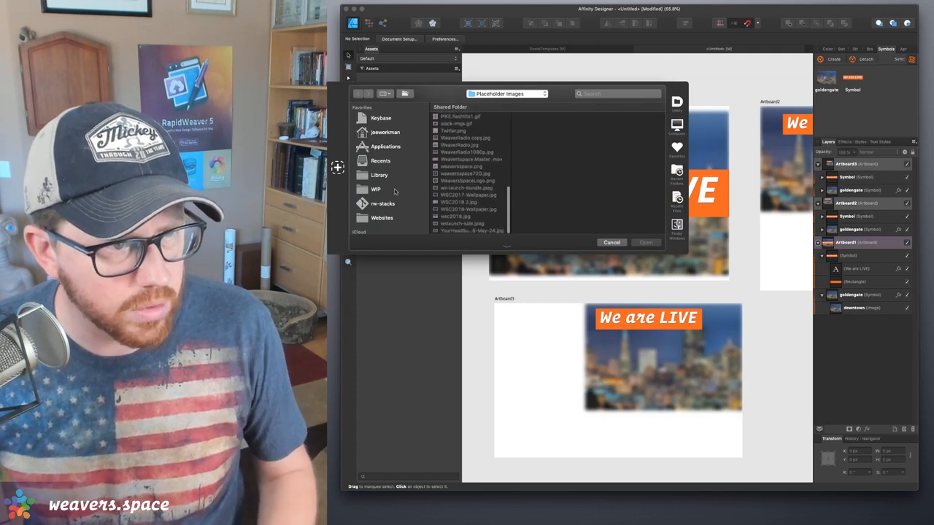
pyautogui.scroll(-3, 395, 191)
pyautogui.scroll(3, 394, 191)
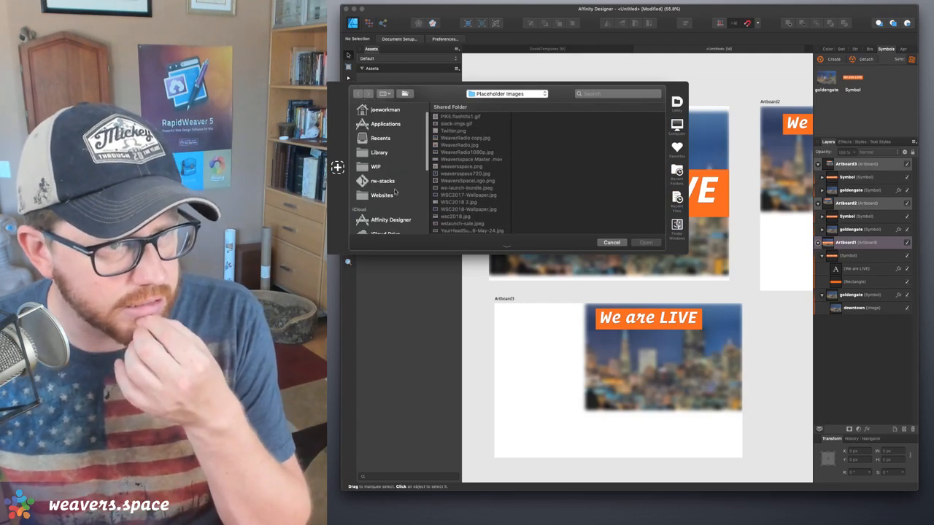
pyautogui.click(609, 242)
# Add weaversspace.png from the Placeholder Images folder to the Default assets and place it on Artboard1 at about 583 × 562 px
pyautogui.click(635, 521)
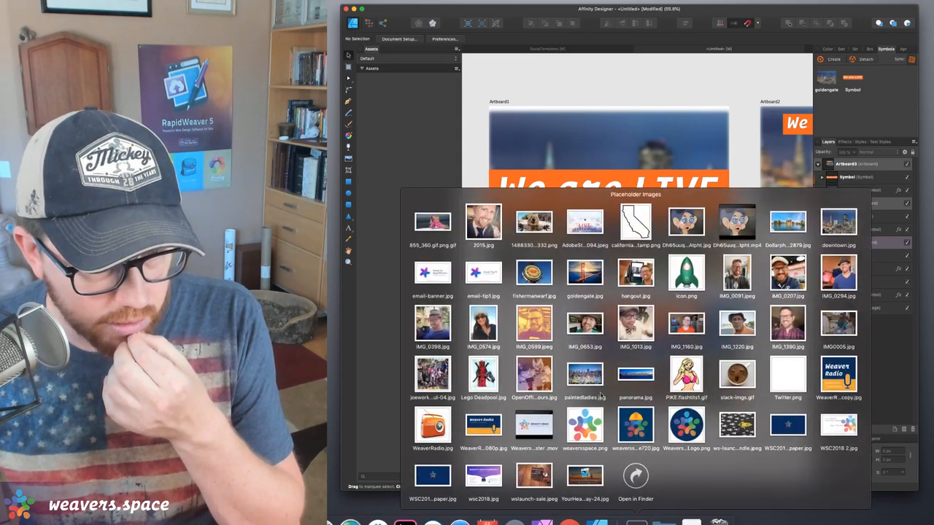
pyautogui.moveTo(591, 429); pyautogui.dragTo(390, 132)
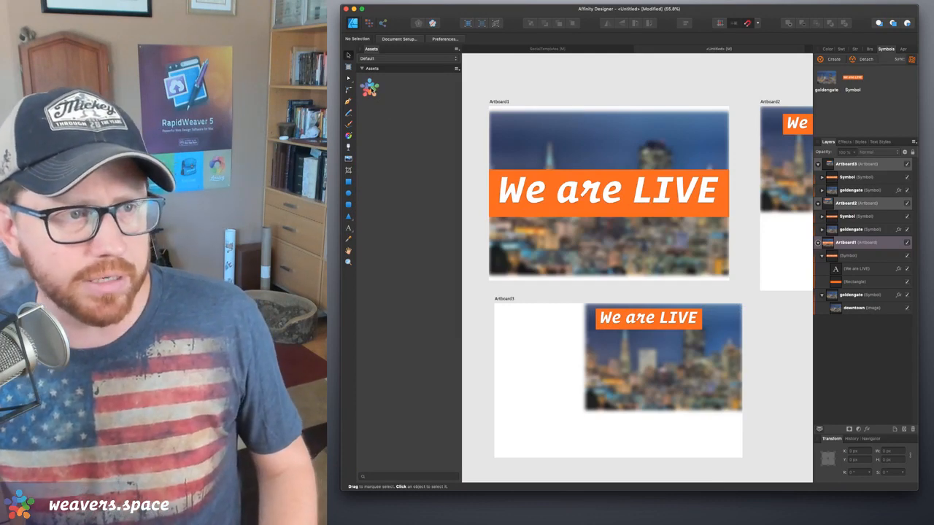
pyautogui.moveTo(371, 88); pyautogui.dragTo(626, 175)
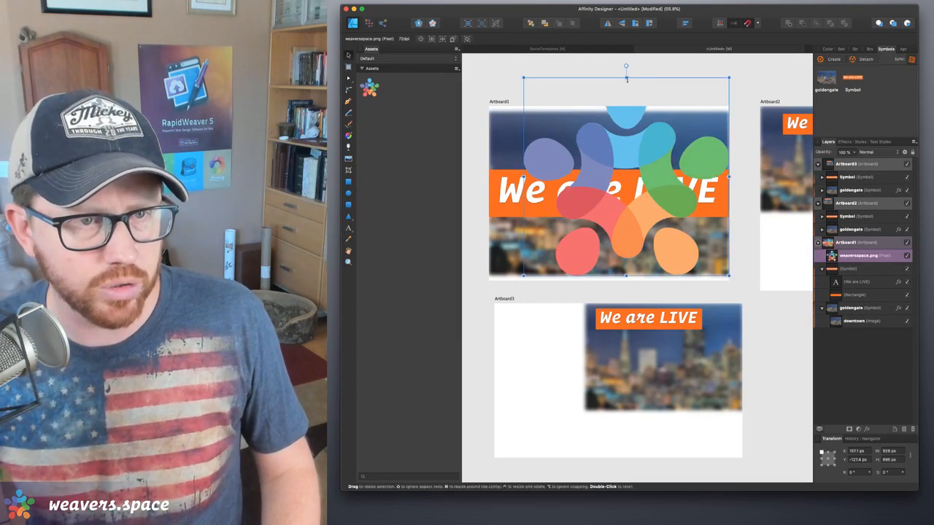
pyautogui.moveTo(626, 78); pyautogui.dragTo(613, 131)
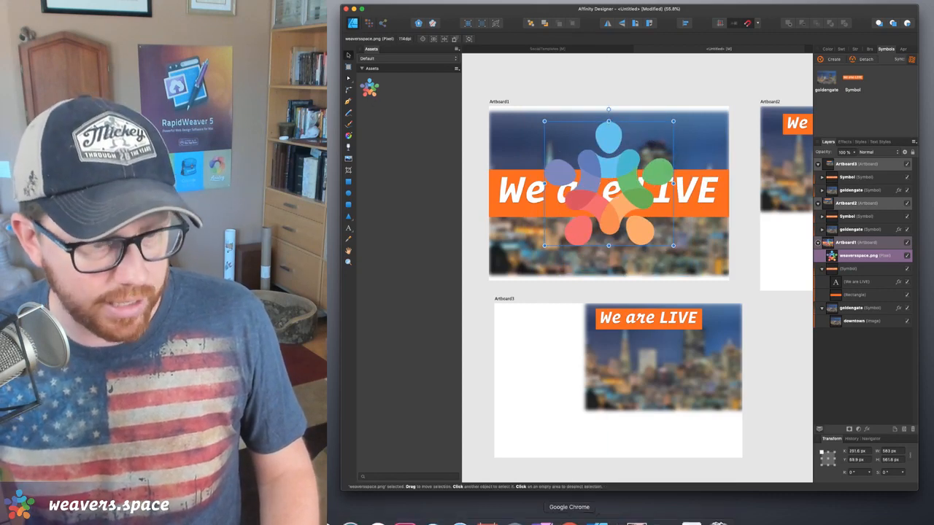
# Run a file search for "weavers svg" and reveal weavers-space.svg in the Downloads folder
pyautogui.click(634, 521)
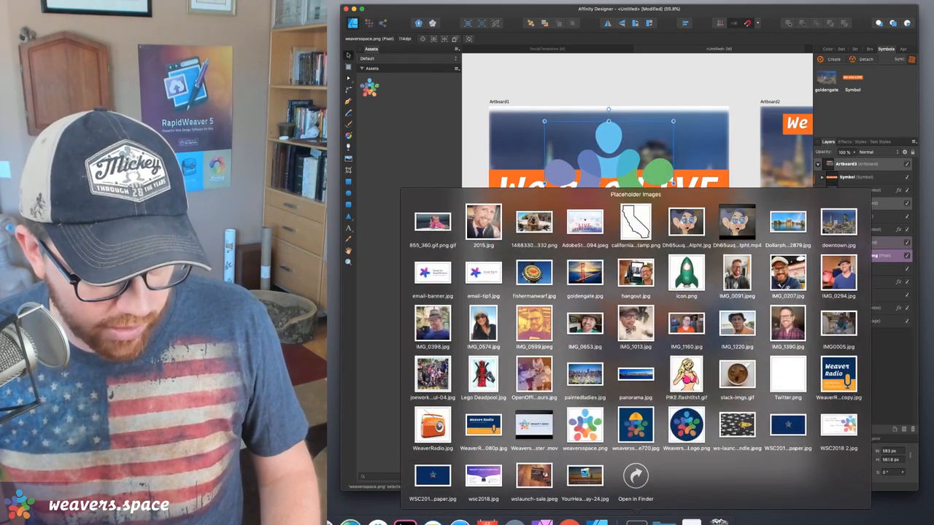
pyautogui.click(635, 522)
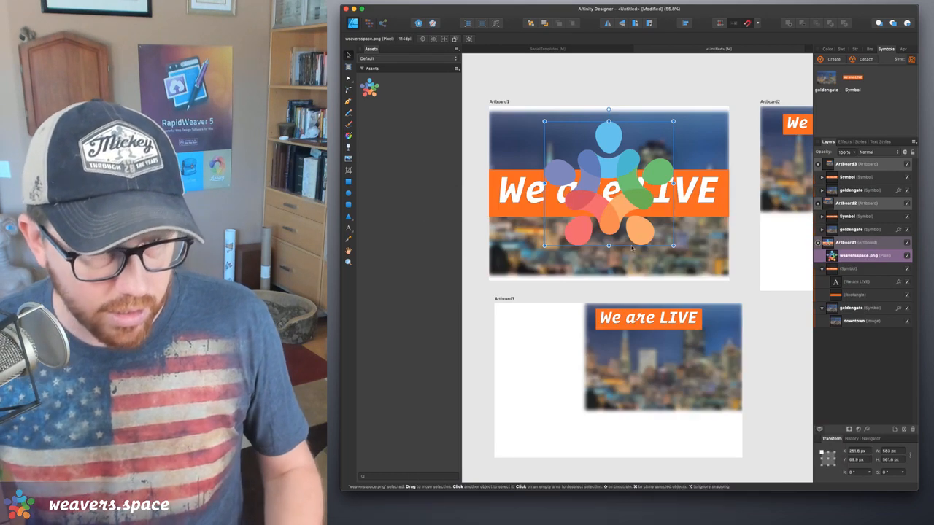
pyautogui.press('super+space')
pyautogui.write('weave')
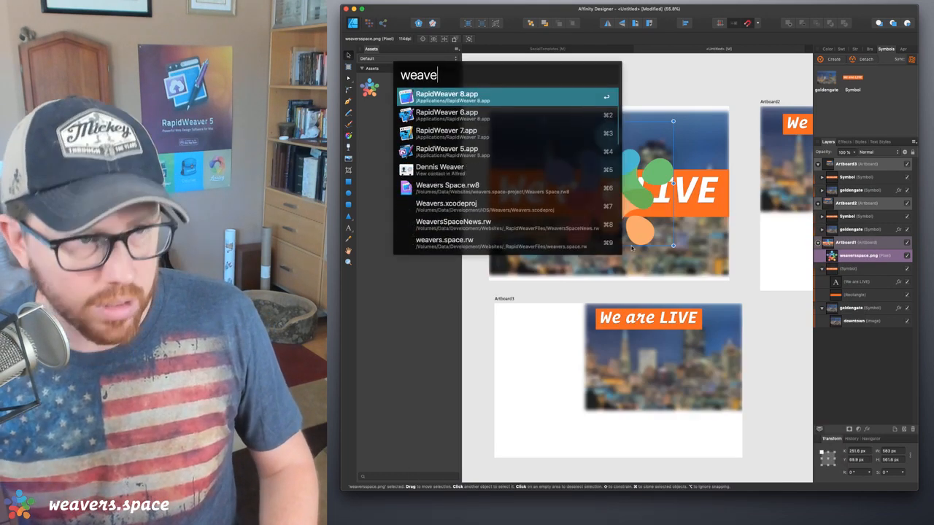
pyautogui.write('rs svg')
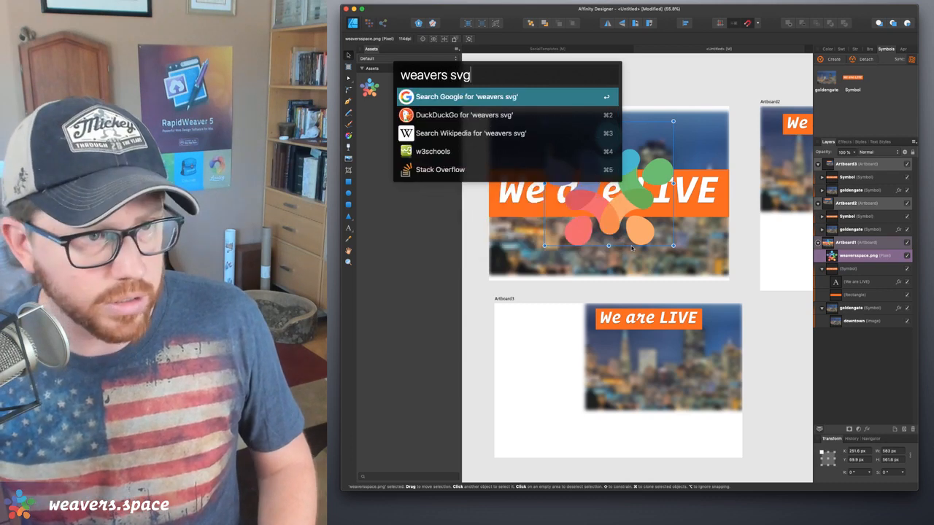
pyautogui.write('g')
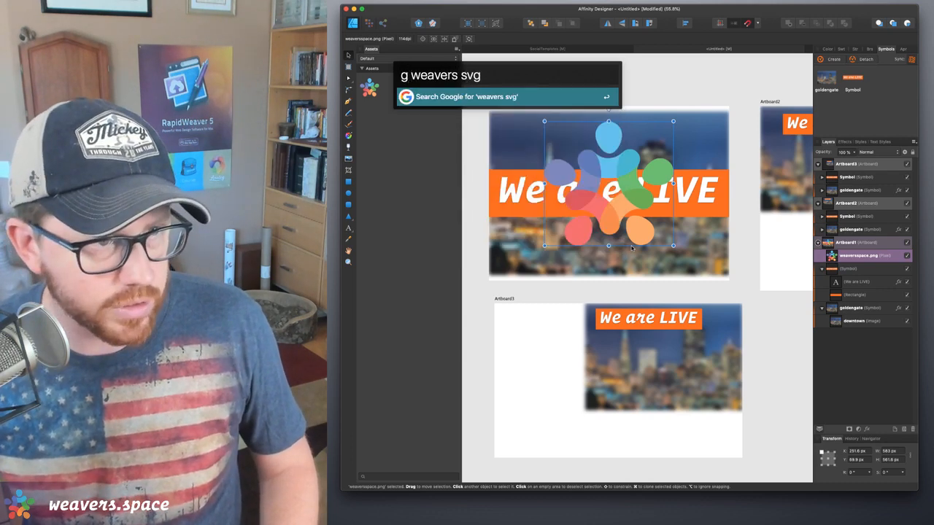
pyautogui.press('BackSpace')
pyautogui.press('BackSpace')
pyautogui.write('f')
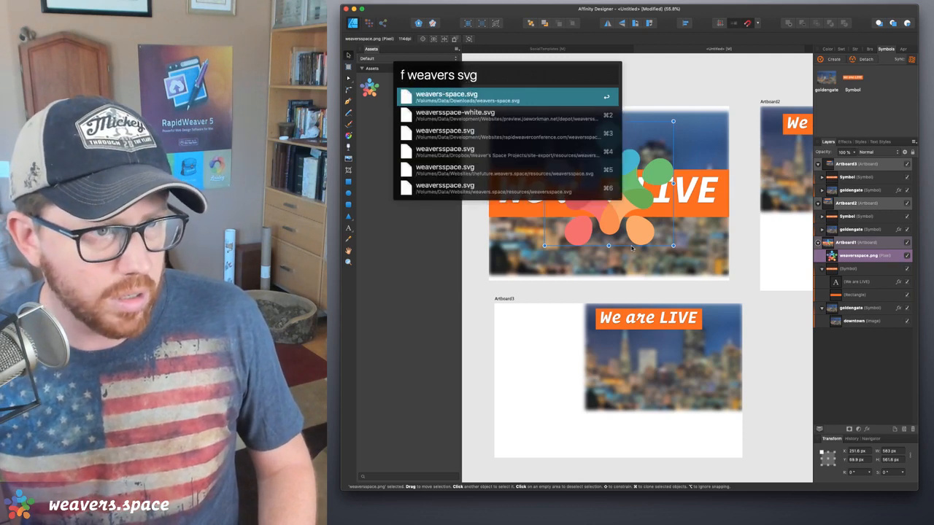
pyautogui.press('Return')
# Bring the Downloads window forward, move it clear of the asset library, and add weavers-space.svg to the Default assets
pyautogui.moveTo(432, 170); pyautogui.dragTo(612, 159)
pyautogui.moveTo(743, 199); pyautogui.dragTo(416, 108)
pyautogui.click(416, 108)
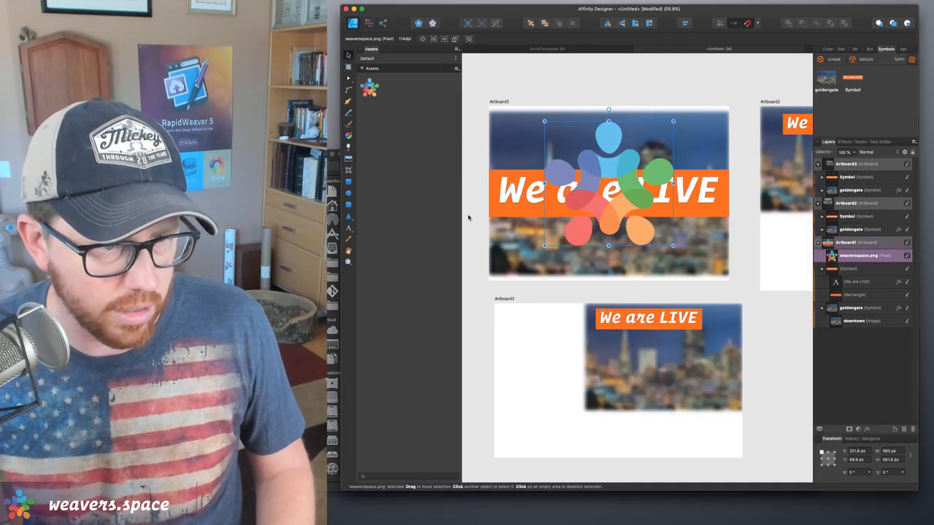
pyautogui.hotkey('ctrl', 'Up')
pyautogui.click(469, 232)
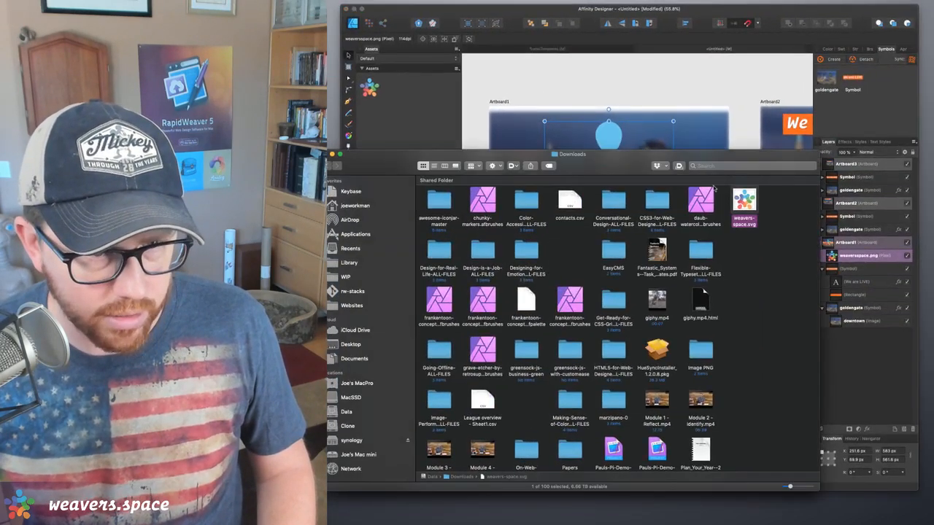
pyautogui.moveTo(702, 157); pyautogui.dragTo(674, 261)
pyautogui.moveTo(718, 305); pyautogui.dragTo(423, 153)
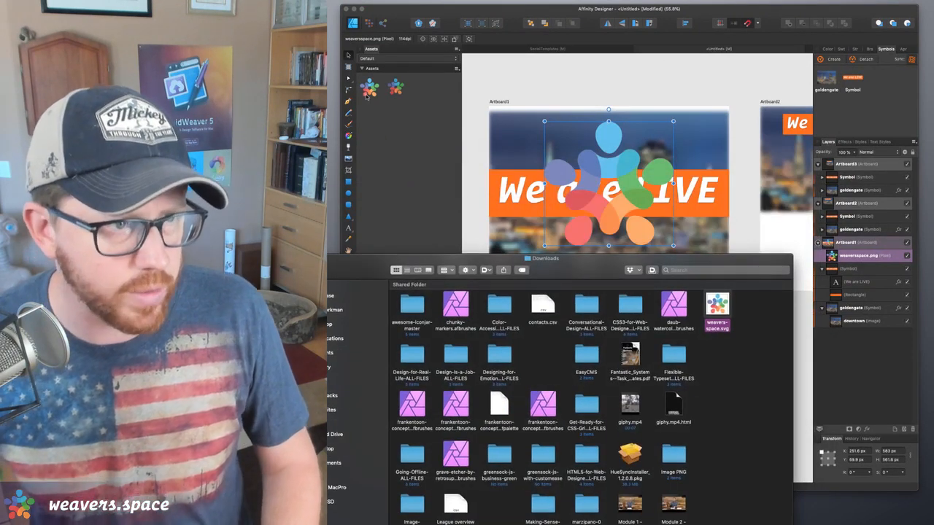
# Delete the weaversspace.png asset from the Default category and remove its placed copy from Artboard1
pyautogui.click(366, 97)
pyautogui.rightClick(372, 91)
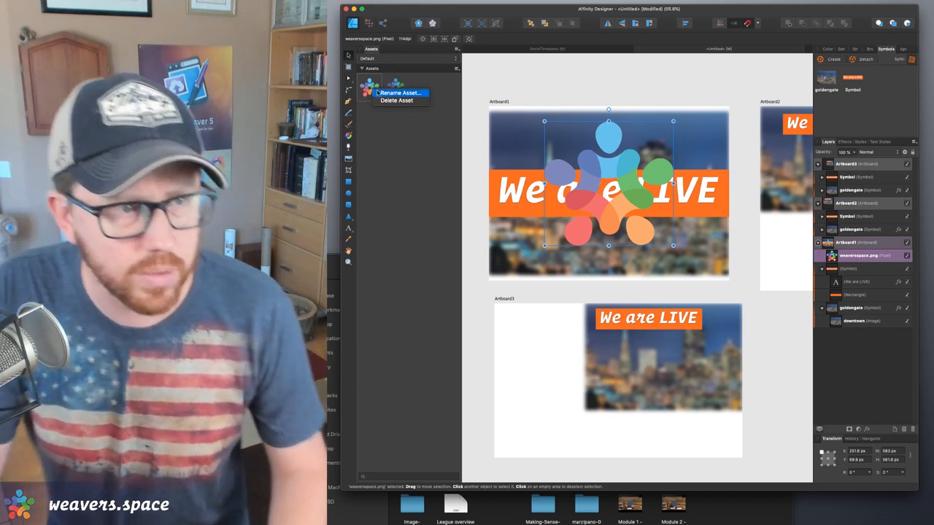
pyautogui.click(371, 92)
pyautogui.rightClick(372, 91)
pyautogui.click(376, 99)
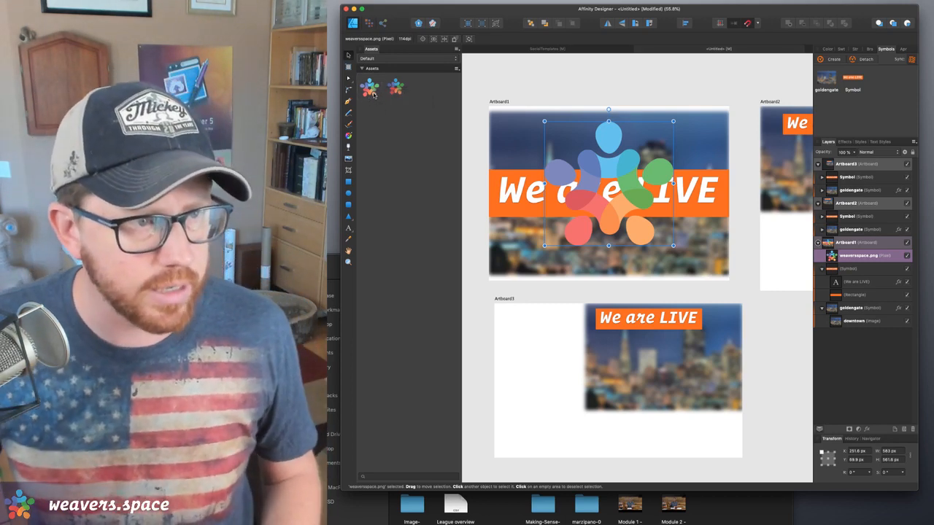
pyautogui.rightClick(373, 88)
pyautogui.click(390, 100)
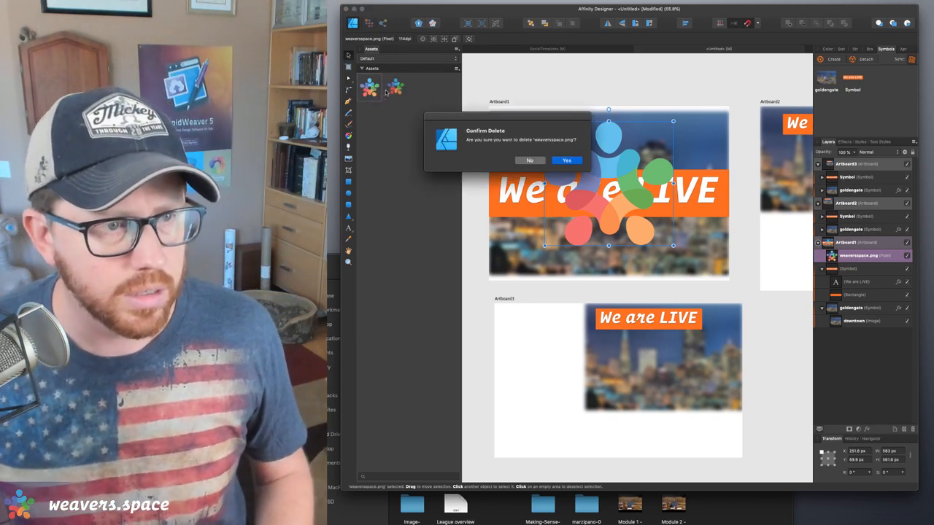
pyautogui.click(566, 161)
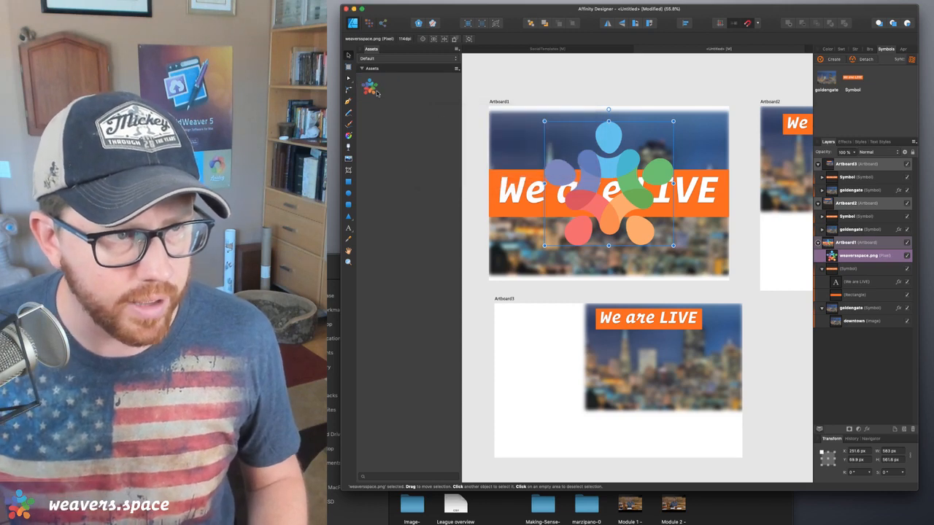
pyautogui.press('Delete')
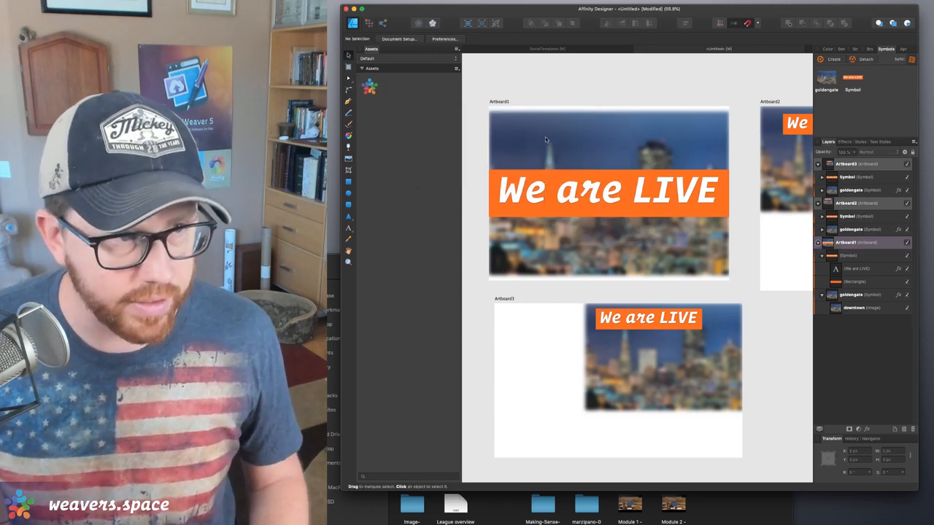
# Place the weavers-space.svg asset at the middle of Artboard1 at about 710 × 676 px, and select a blue curve inside its Group-1
pyautogui.moveTo(369, 88); pyautogui.dragTo(628, 193)
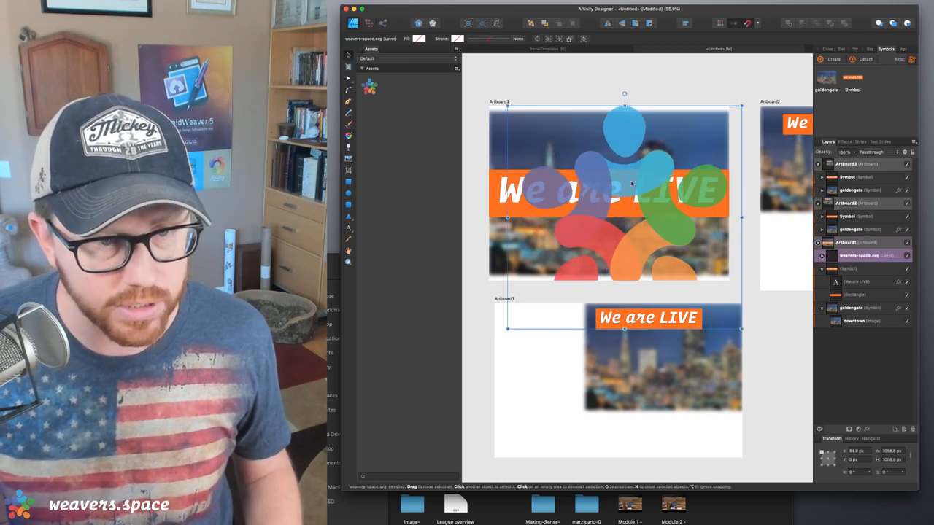
pyautogui.moveTo(742, 107); pyautogui.dragTo(715, 132)
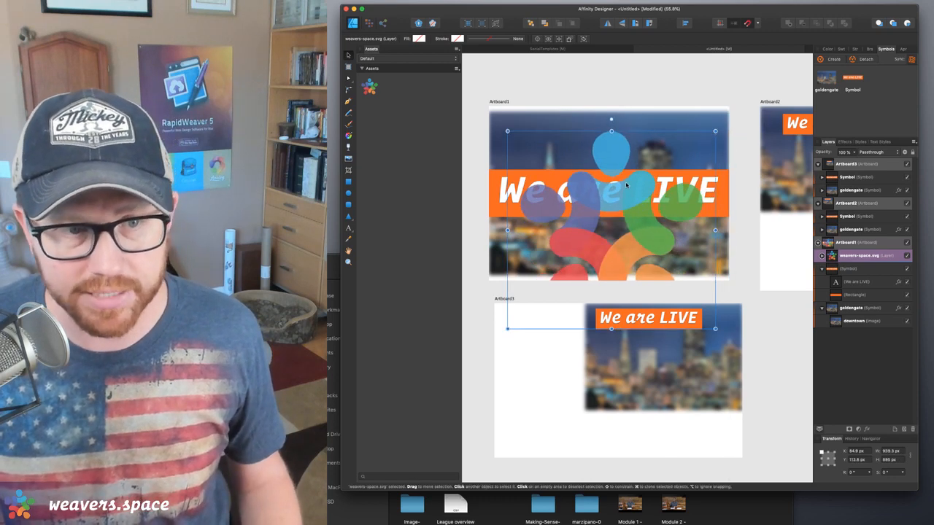
pyautogui.moveTo(626, 185); pyautogui.dragTo(624, 159)
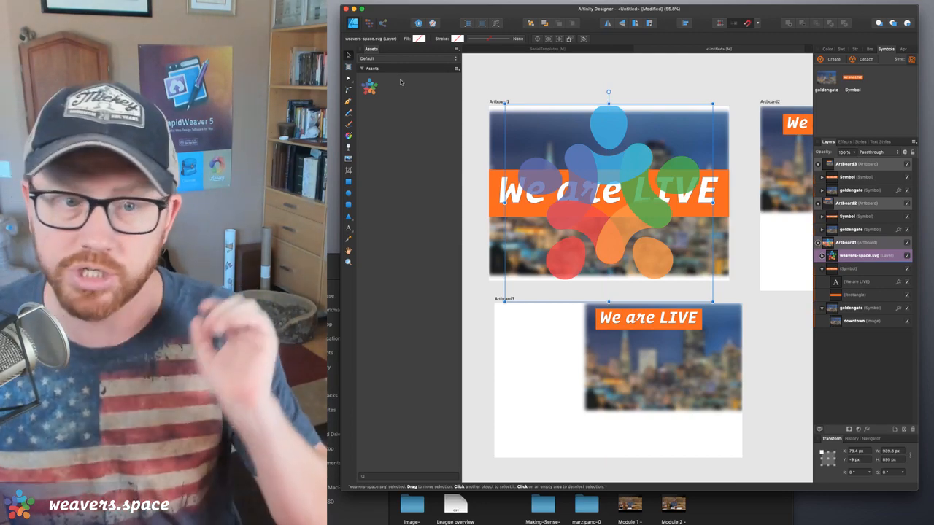
pyautogui.moveTo(629, 171); pyautogui.dragTo(635, 185)
pyautogui.moveTo(719, 118); pyautogui.dragTo(662, 179)
pyautogui.moveTo(594, 217); pyautogui.dragTo(609, 176)
pyautogui.click(608, 176)
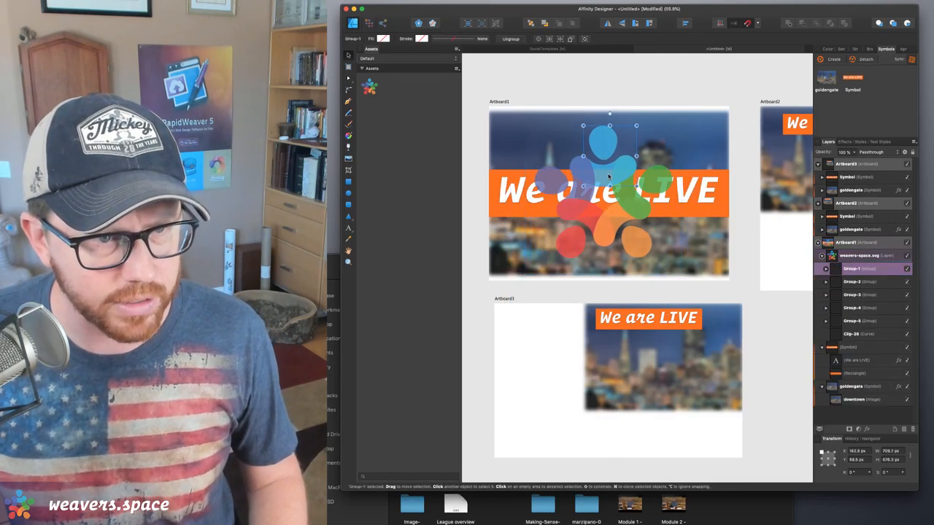
pyautogui.doubleClick(603, 150)
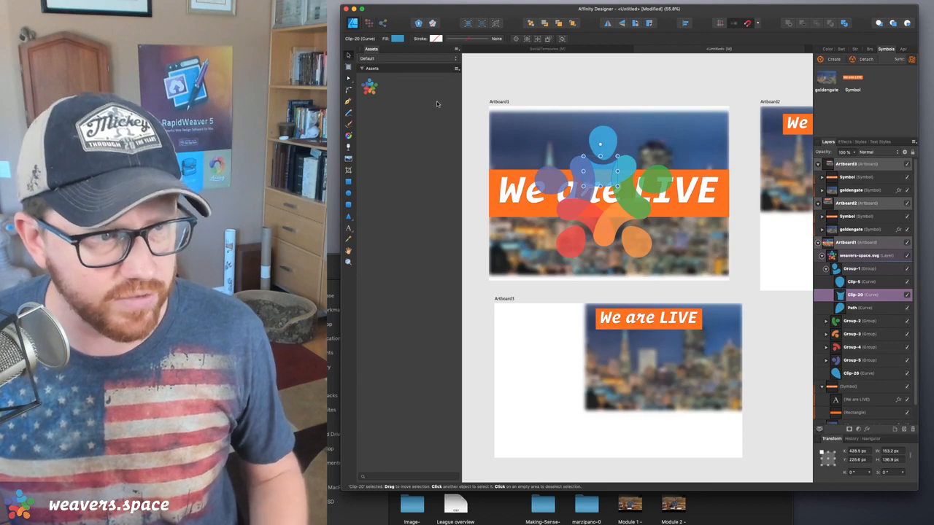
# Close the Downloads window and add 2015.jpg from the Placeholder Images folder to the Default assets
pyautogui.click(516, 522)
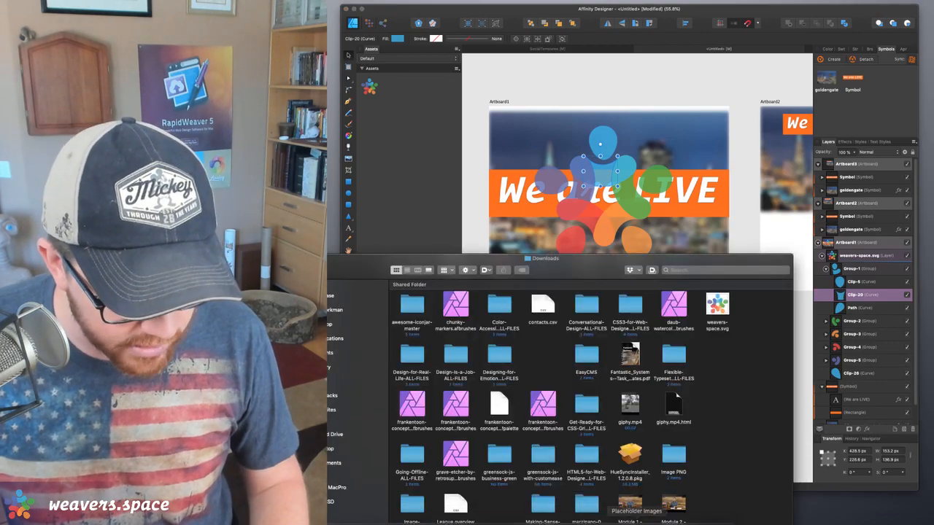
pyautogui.click(636, 522)
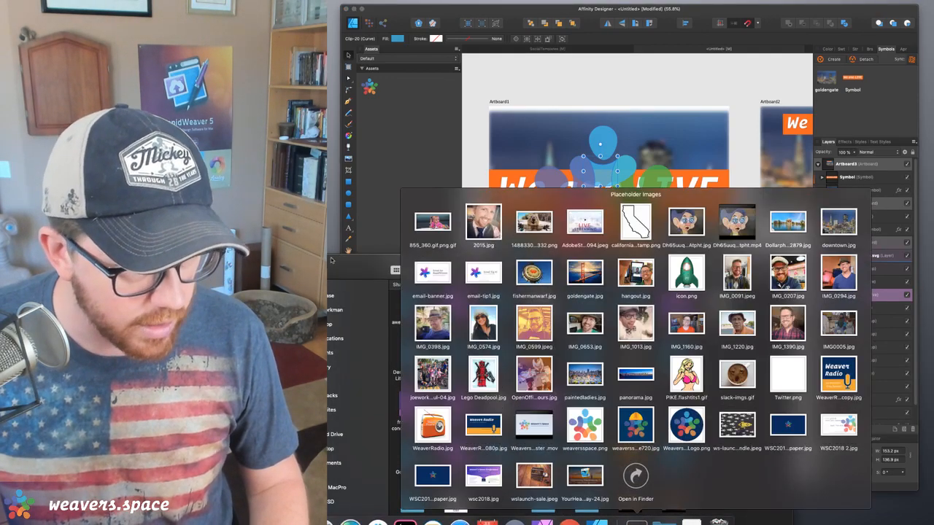
pyautogui.click(636, 522)
pyautogui.press('super+w')
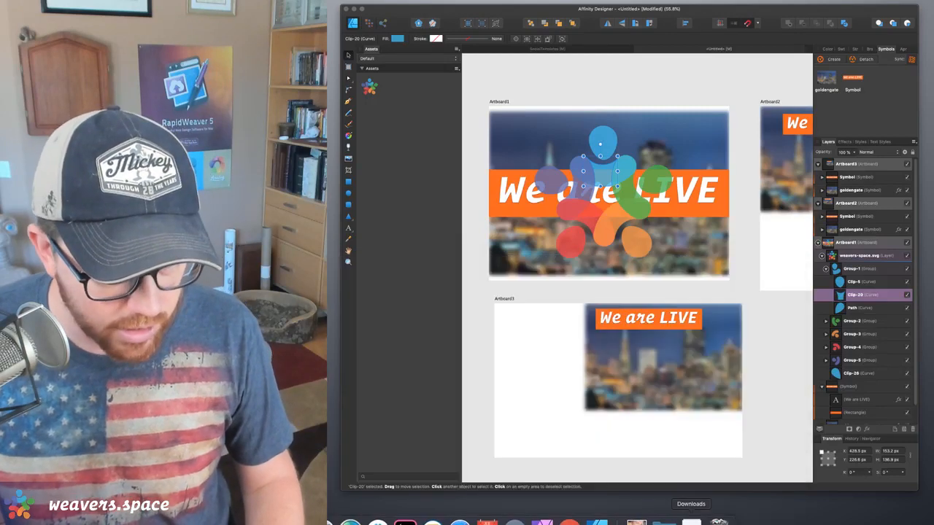
pyautogui.click(636, 522)
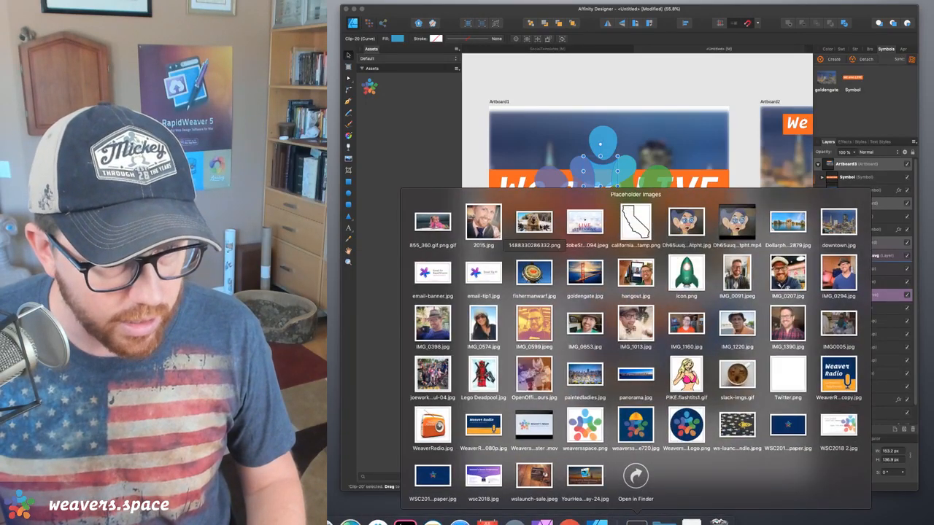
pyautogui.moveTo(495, 221); pyautogui.dragTo(404, 160)
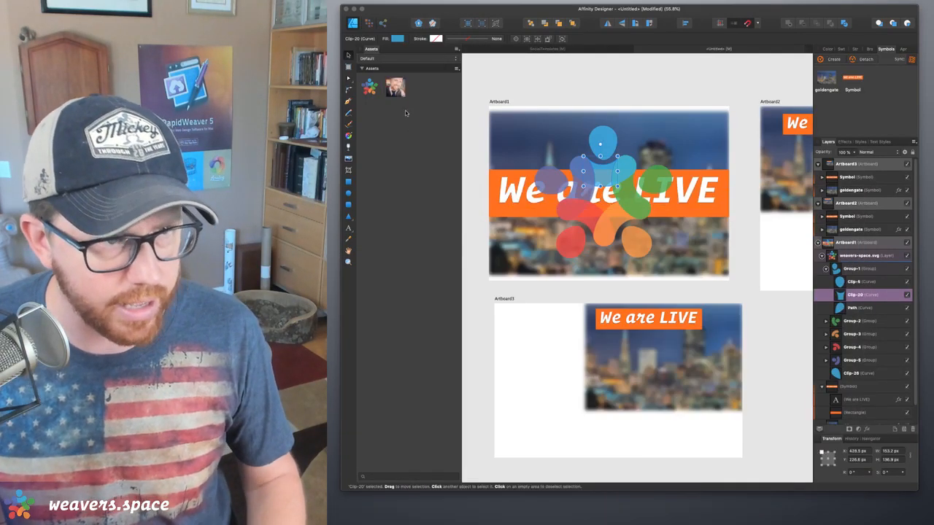
# Place the 2015.jpg asset over the left part of Artboard3 at about 495 × 495 px
pyautogui.click(396, 88)
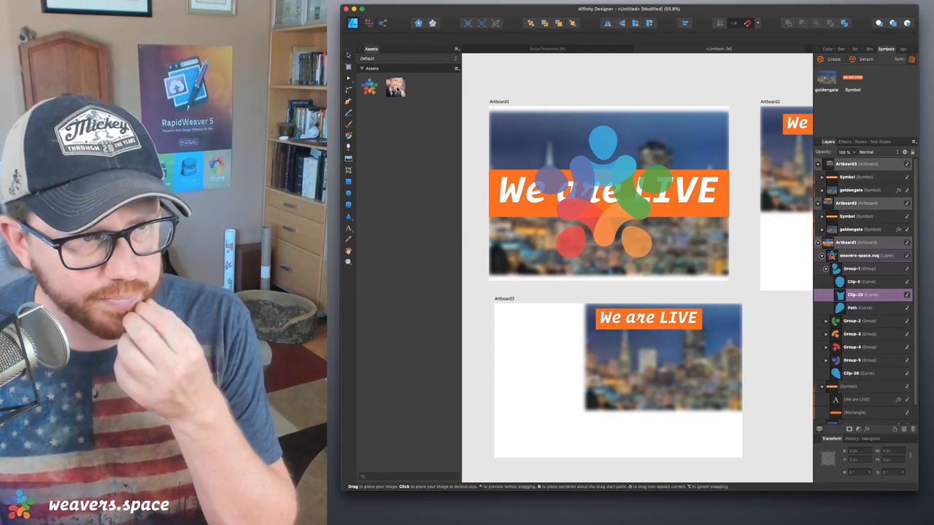
pyautogui.moveTo(396, 87); pyautogui.dragTo(597, 399)
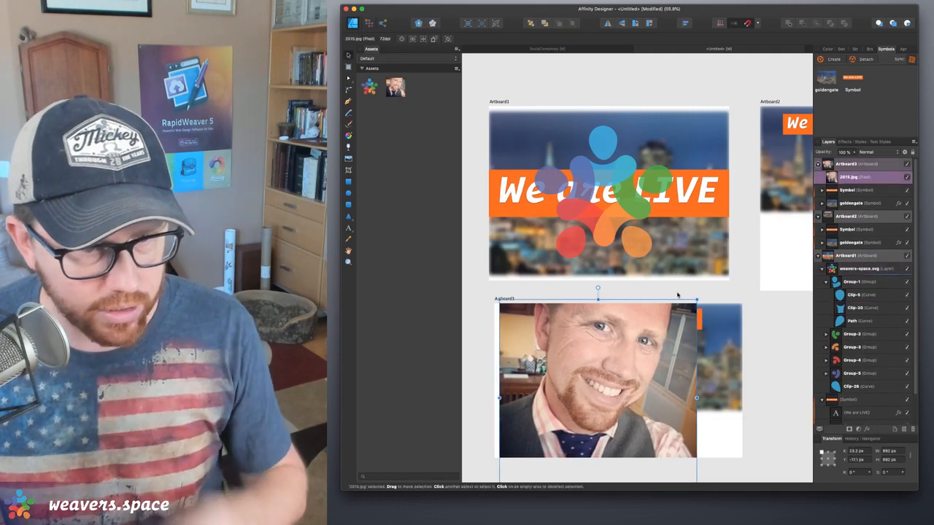
pyautogui.moveTo(680, 322); pyautogui.dragTo(616, 395)
pyautogui.moveTo(574, 427); pyautogui.dragTo(595, 371)
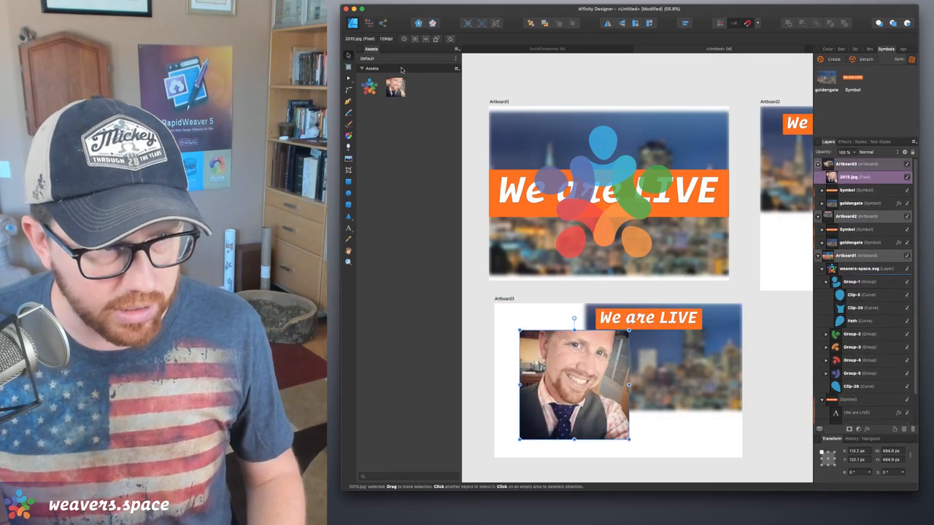
# Place a second copy of the 2015.jpg asset in the lower-left area of Artboard1 at about 337 × 337 px
pyautogui.moveTo(394, 89); pyautogui.dragTo(592, 189)
pyautogui.moveTo(689, 92); pyautogui.dragTo(568, 213)
pyautogui.moveTo(546, 258); pyautogui.dragTo(551, 241)
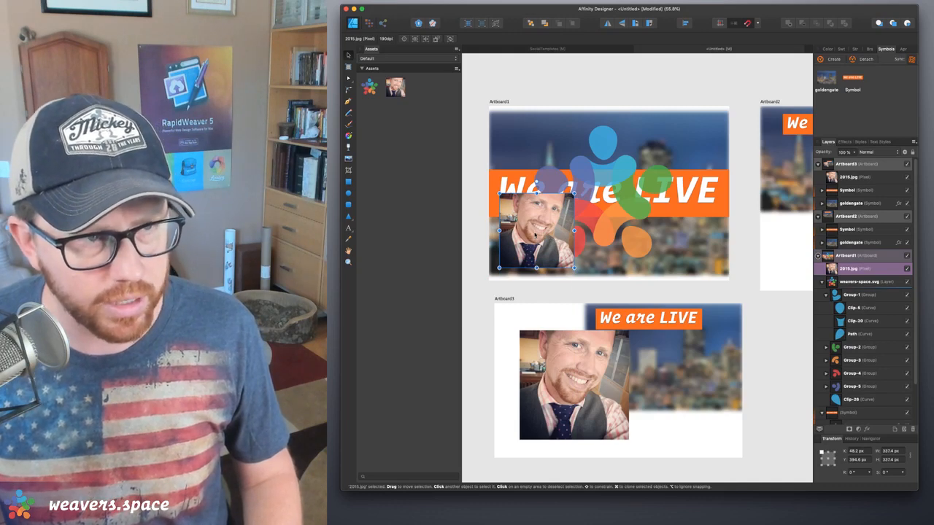
# Examine the options available for the placed 2015.jpg layers, the stored photo asset and the Assets group
pyautogui.click(544, 358)
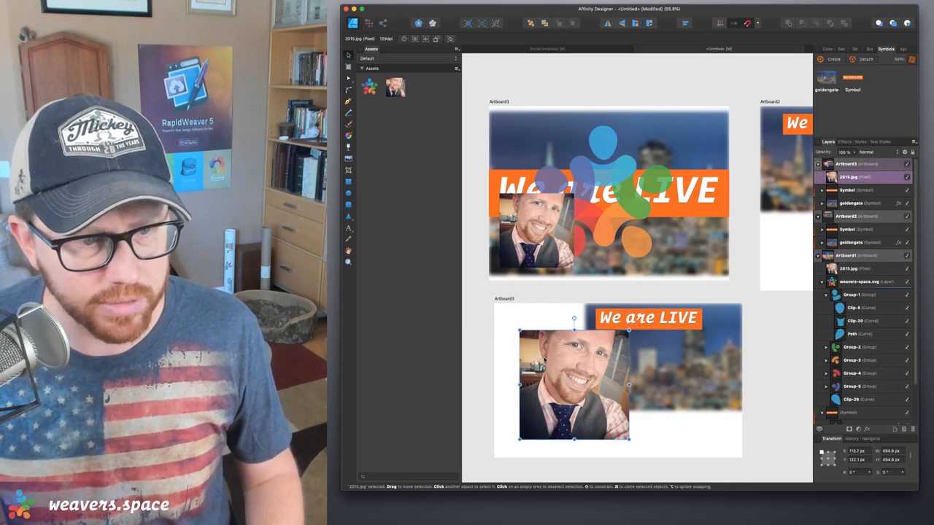
pyautogui.click(843, 269)
pyautogui.rightClick(847, 269)
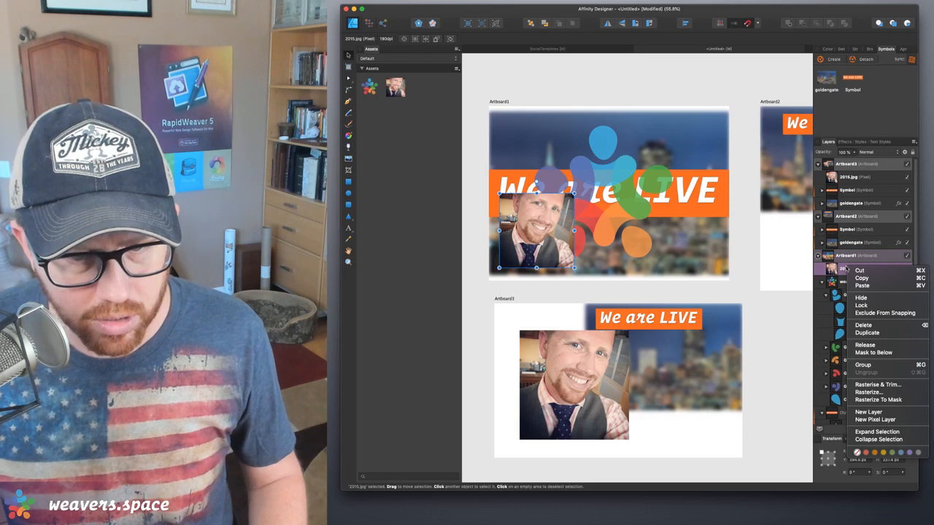
pyautogui.click(763, 289)
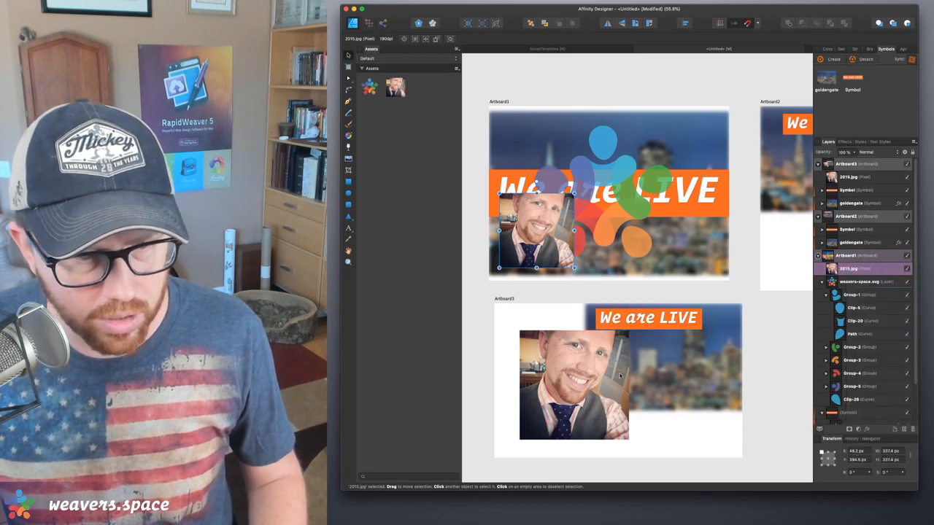
pyautogui.click(627, 384)
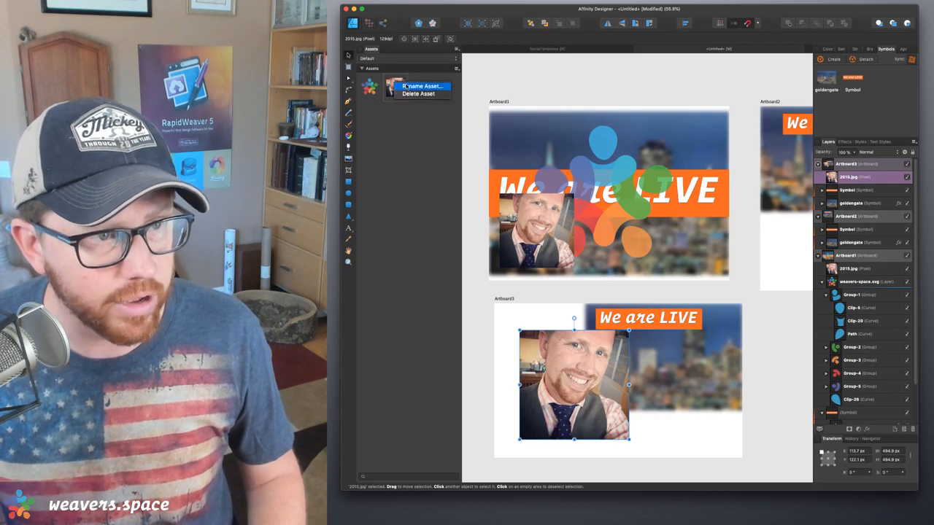
pyautogui.click(456, 68)
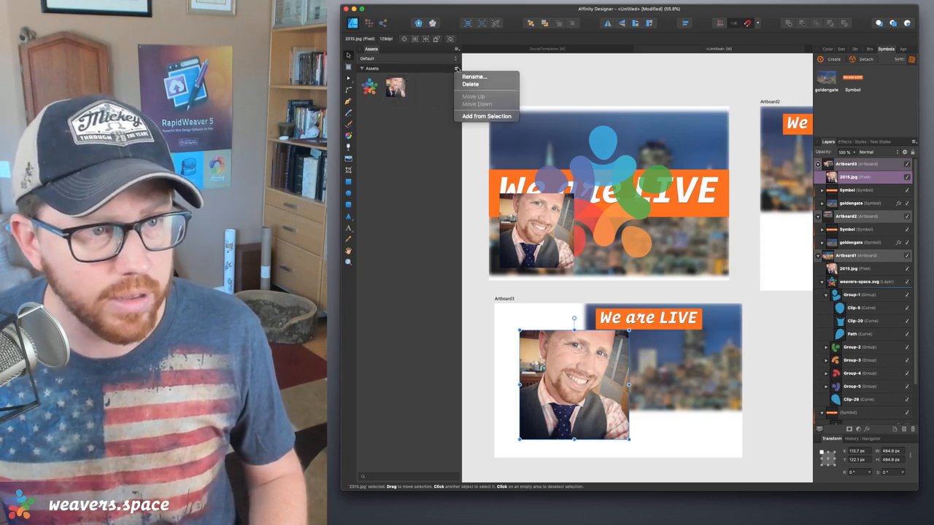
pyautogui.click(433, 142)
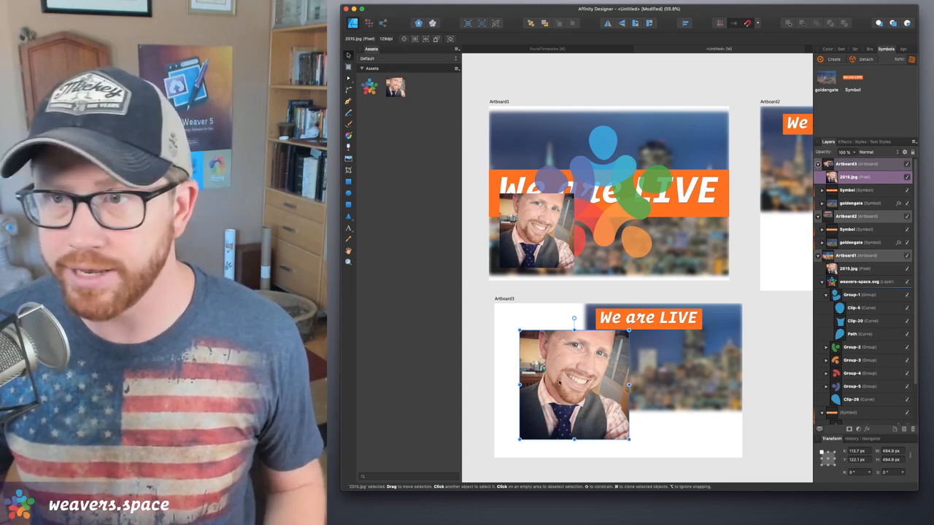
# Move the 2015.jpg photo on Artboard3 up to near the artboard's upper edge
pyautogui.moveTo(560, 381); pyautogui.dragTo(559, 360)
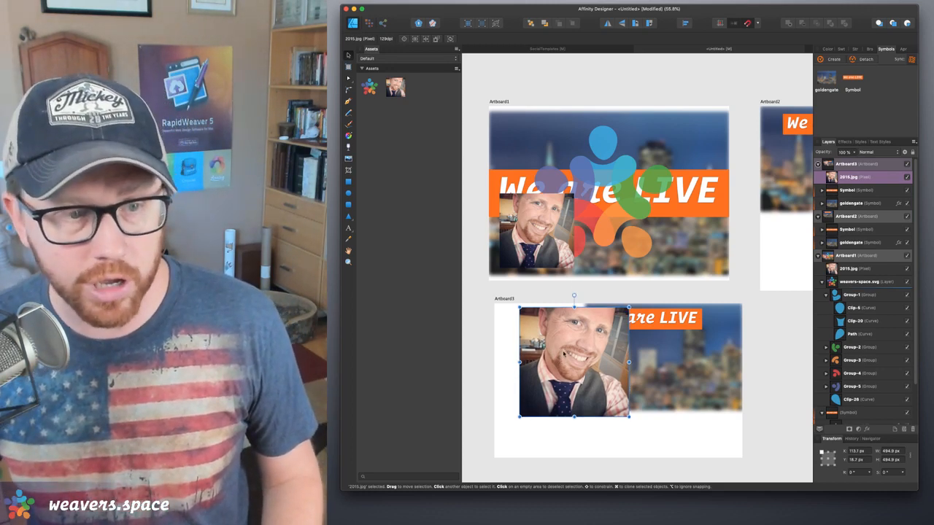
# Delete the 2015.jpg photo from Artboard1 and move the Artboard3 copy down to about X 95 px, Y 148 px
pyautogui.click(547, 215)
pyautogui.press('Delete')
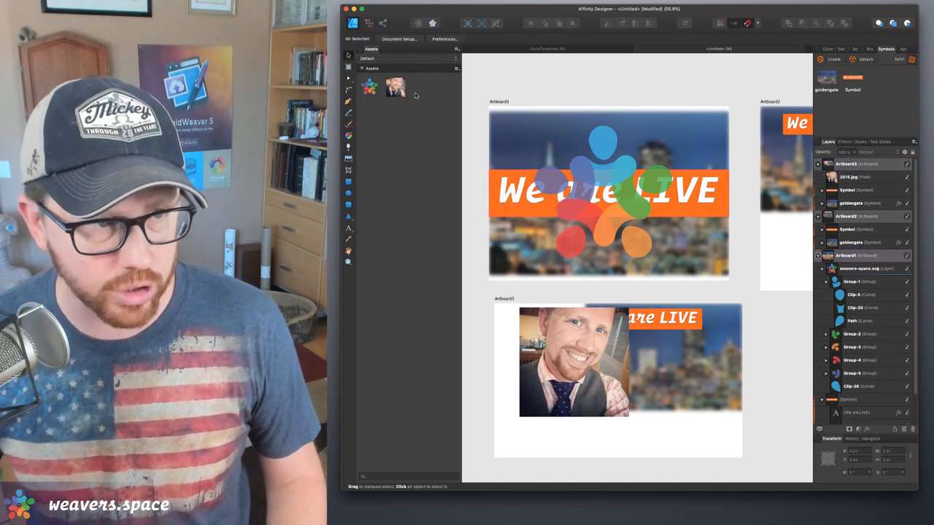
pyautogui.moveTo(558, 329); pyautogui.dragTo(554, 356)
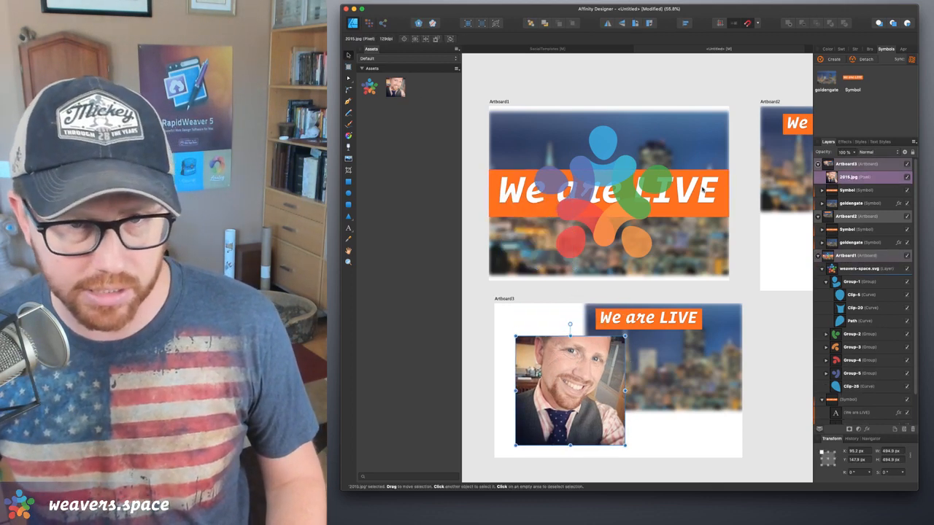
# Create a symbol from the Artboard3 photo and place an instance over the right part of Artboard1 at about X 558 px
pyautogui.click(832, 59)
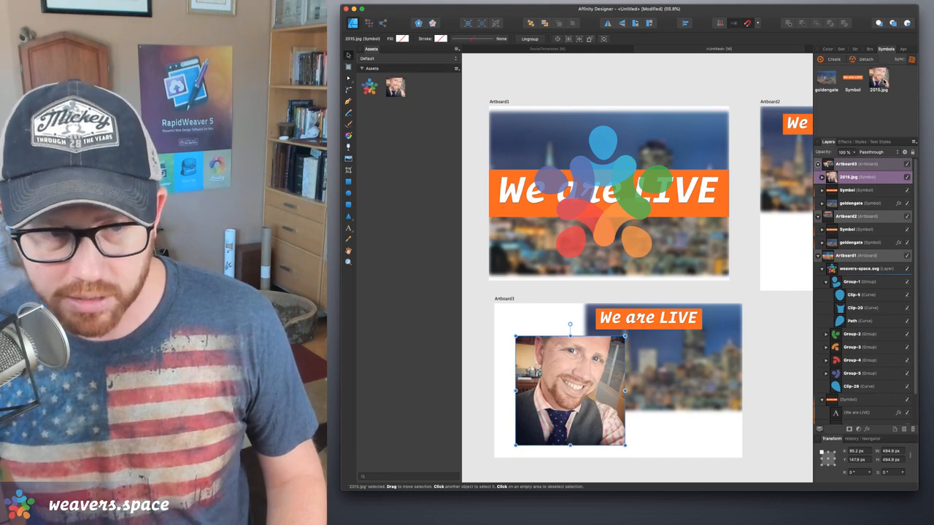
pyautogui.moveTo(884, 82); pyautogui.dragTo(692, 143)
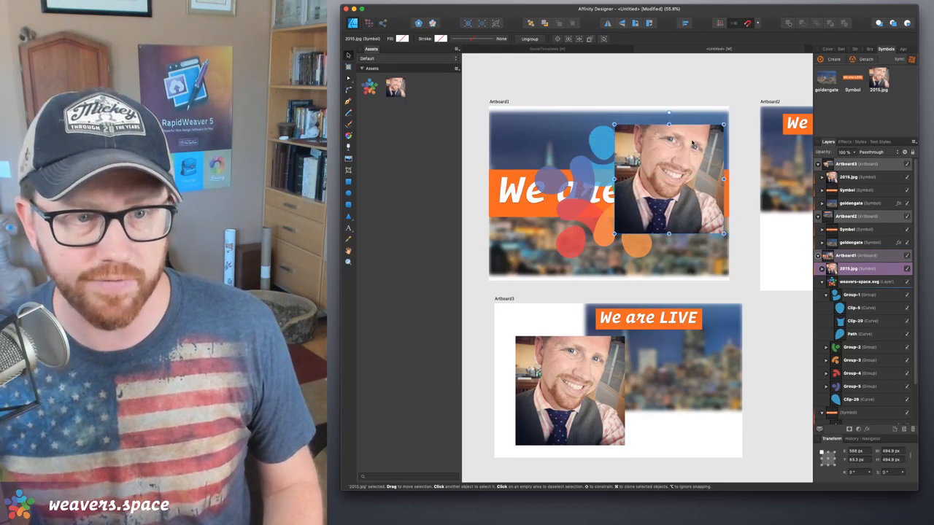
# Delete the photo inside the 2015.jpg symbol instance on Artboard1 and remove the 2015.jpg symbol from the document's symbols
pyautogui.doubleClick(693, 144)
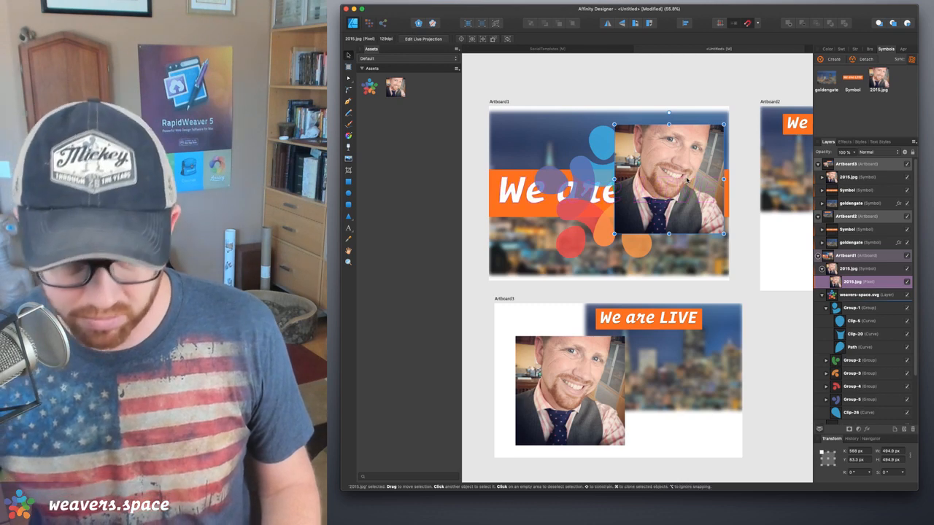
pyautogui.press('Delete')
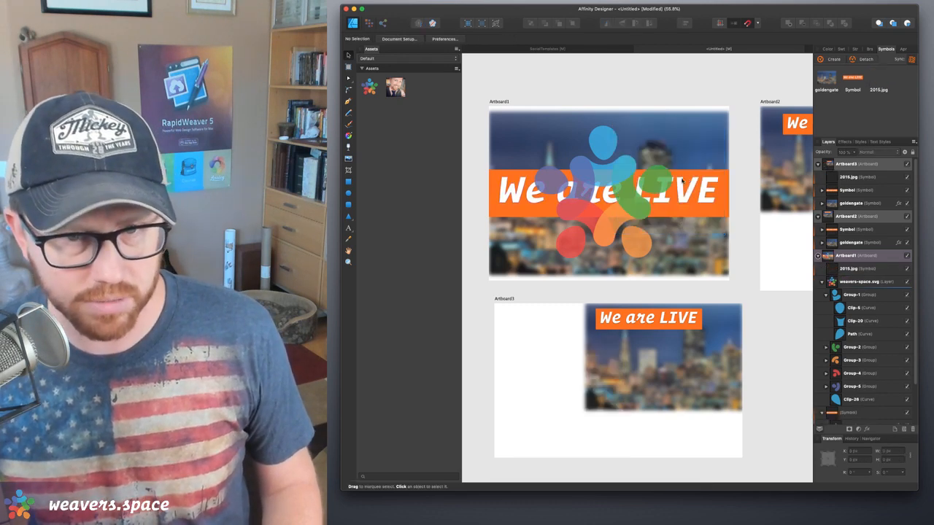
pyautogui.rightClick(878, 79)
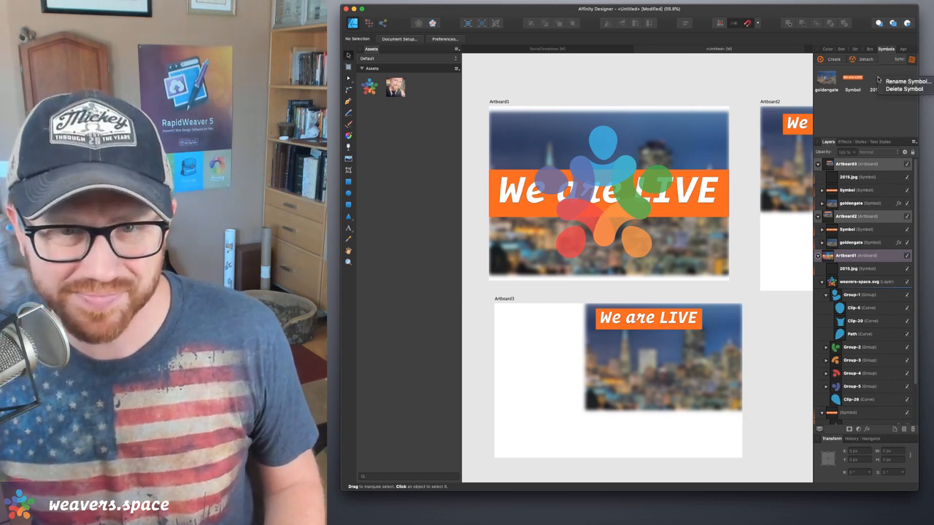
pyautogui.click(890, 90)
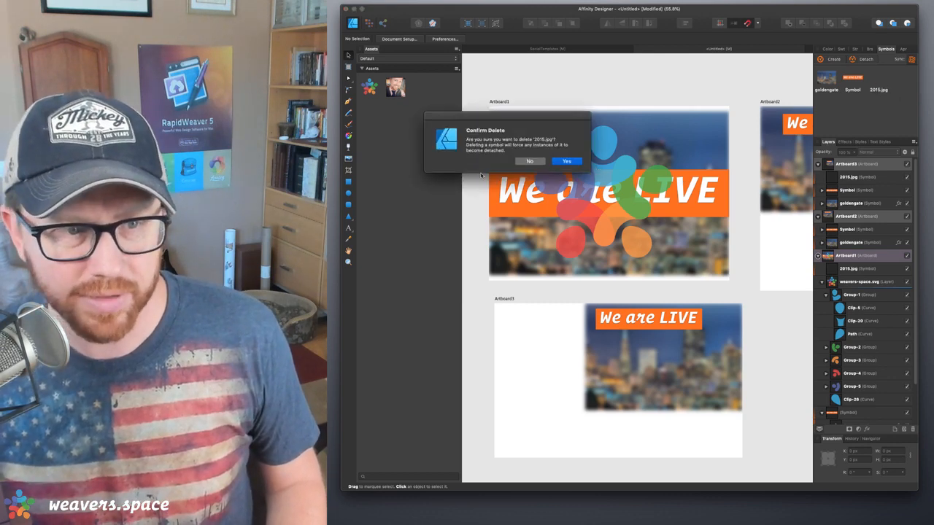
pyautogui.click(572, 162)
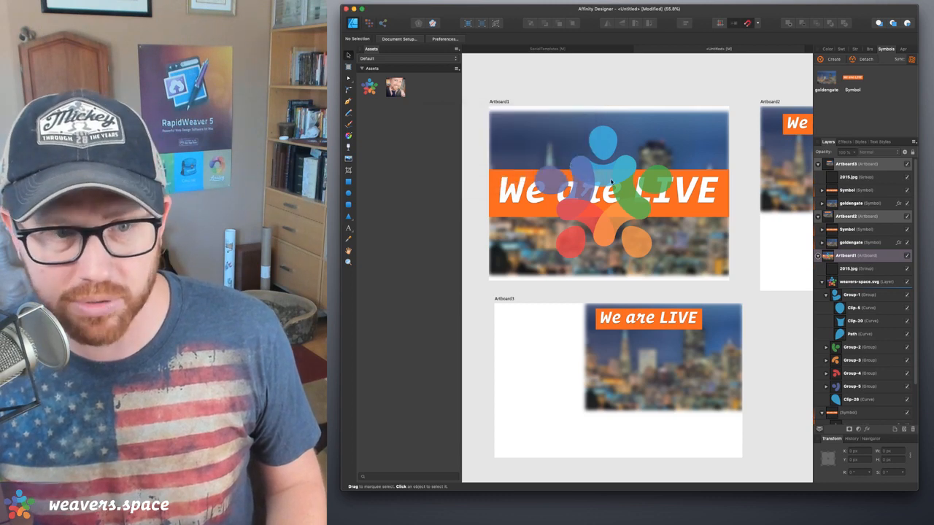
# Examine the colour wheel and the available swatch palettes with the logo's Group-1 selected, and collapse the weavers-space.svg layer
pyautogui.click(612, 182)
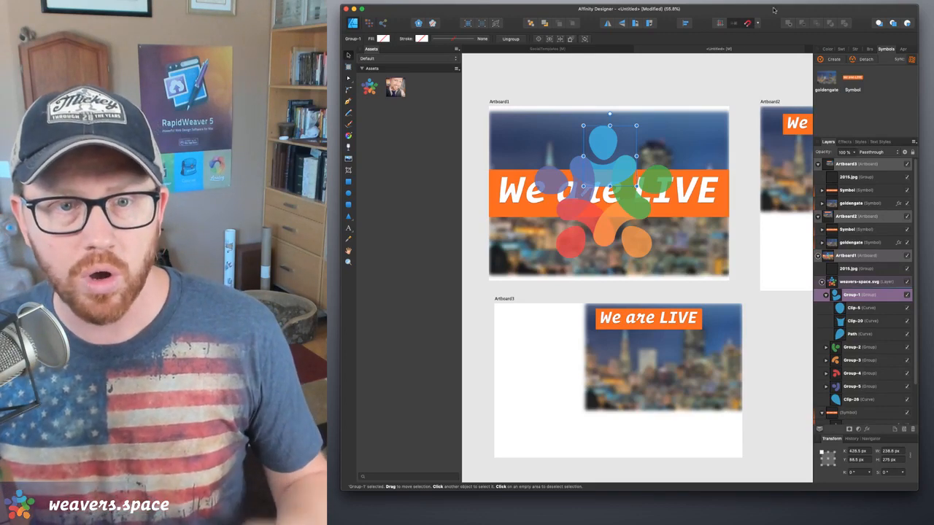
pyautogui.click(829, 49)
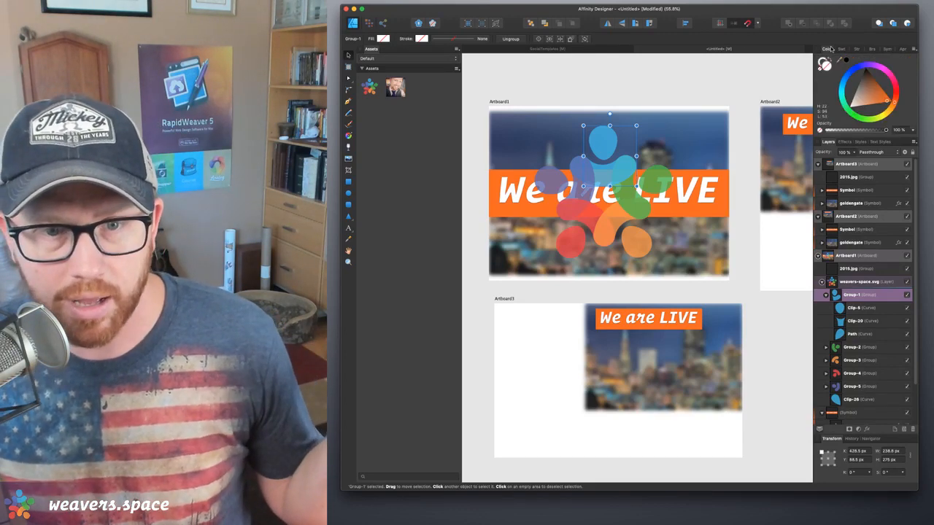
pyautogui.click(842, 49)
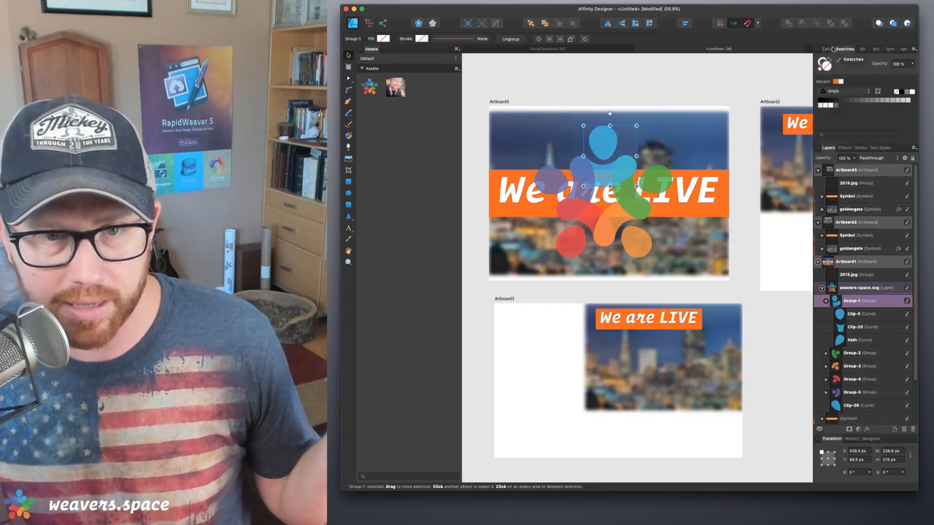
pyautogui.click(837, 91)
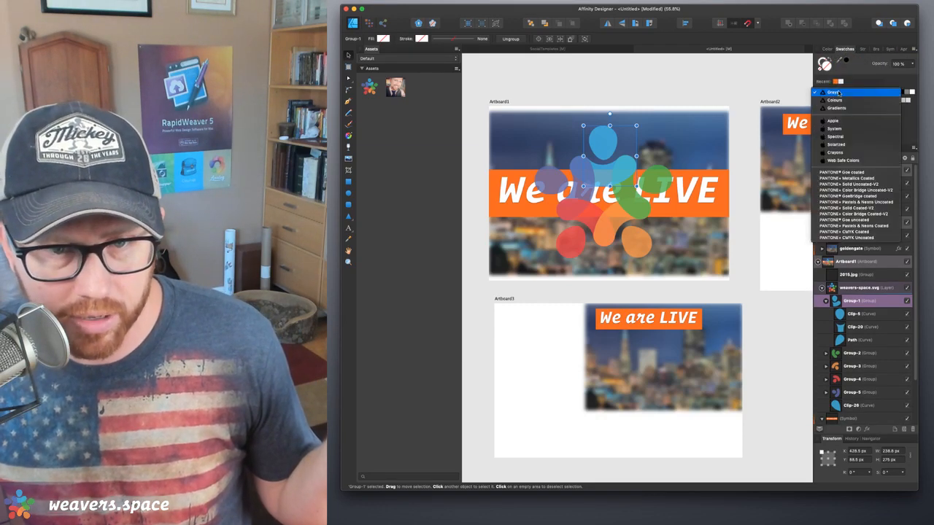
pyautogui.click(788, 91)
pyautogui.hscroll(3, 786, 93)
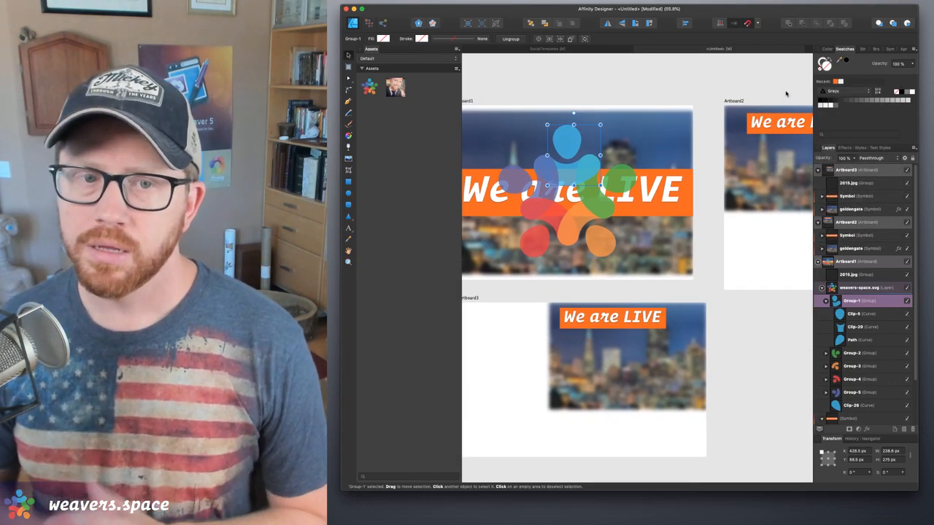
pyautogui.click(827, 49)
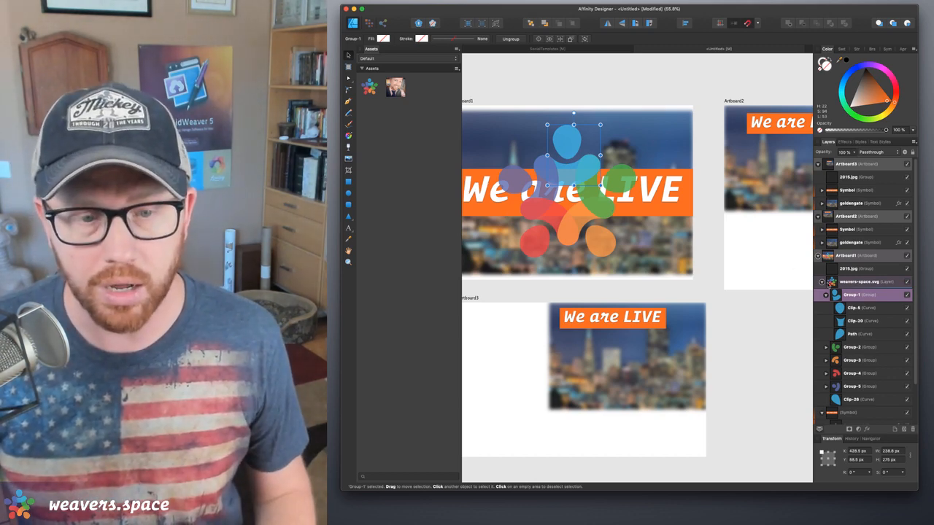
pyautogui.click(821, 282)
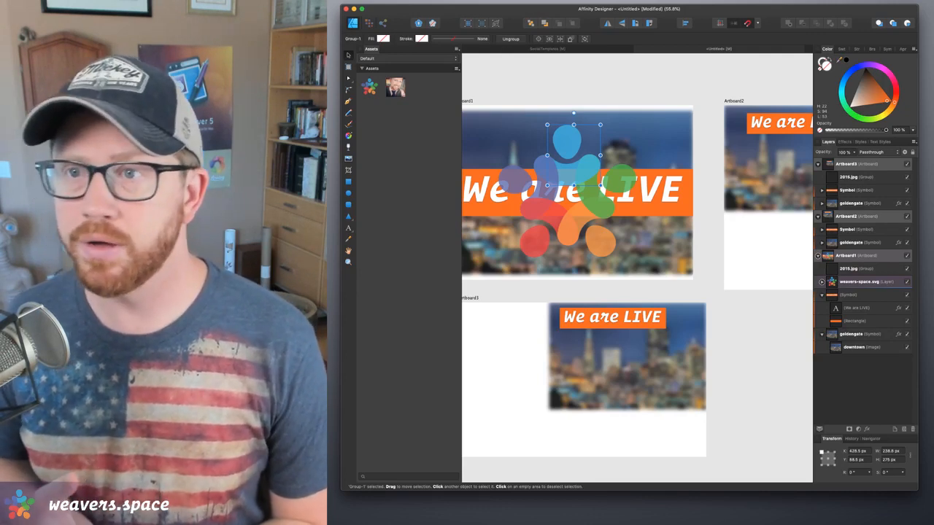
# Bring up the separate colour palette utility and start exporting its Weaver's Space palette as an Apple Color Palette
pyautogui.click(843, 0)
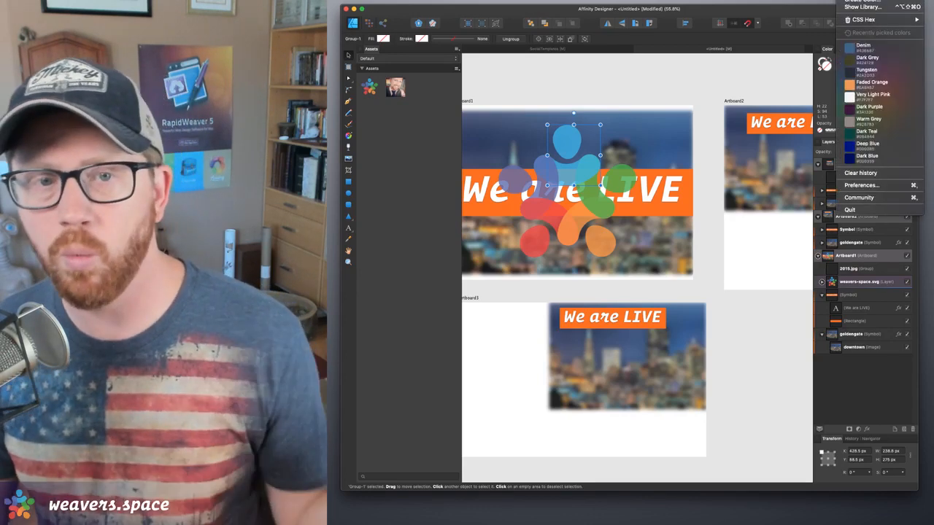
pyautogui.press('Escape')
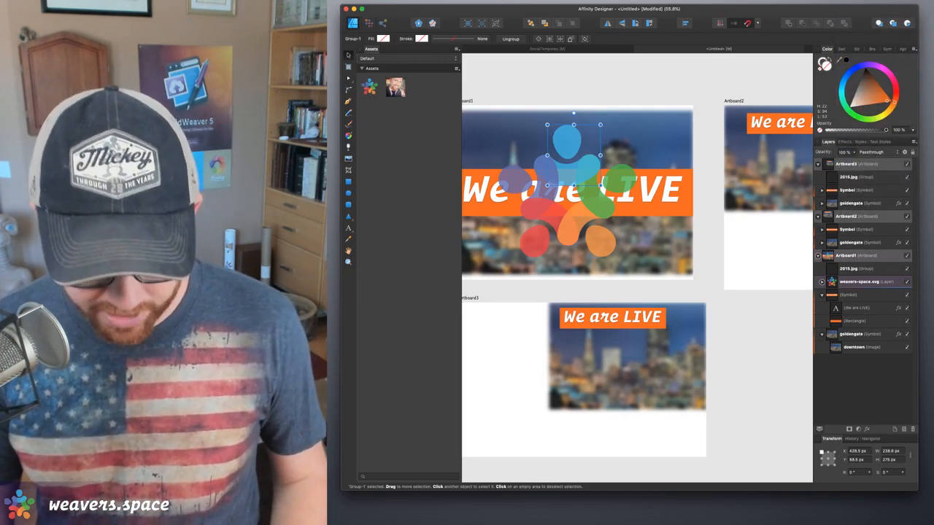
pyautogui.press('shift+super+v')
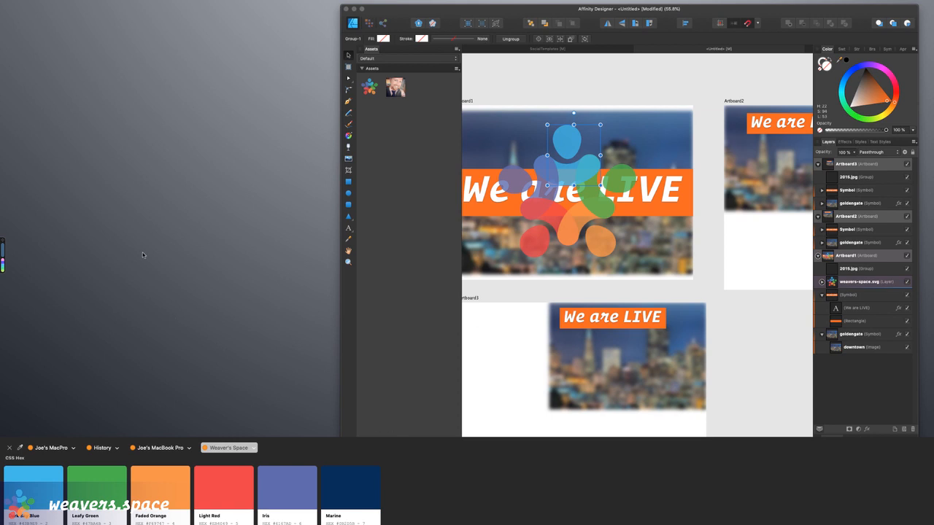
pyautogui.click(236, 445)
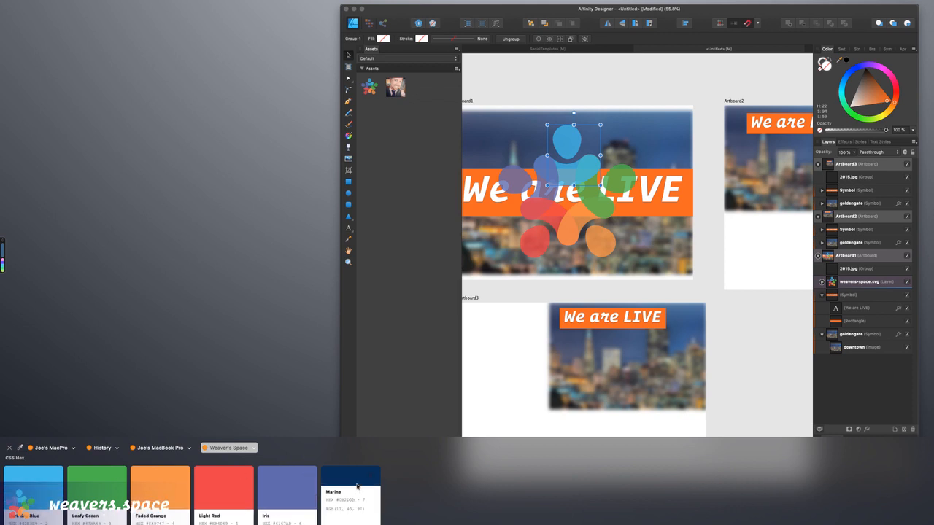
pyautogui.click(254, 447)
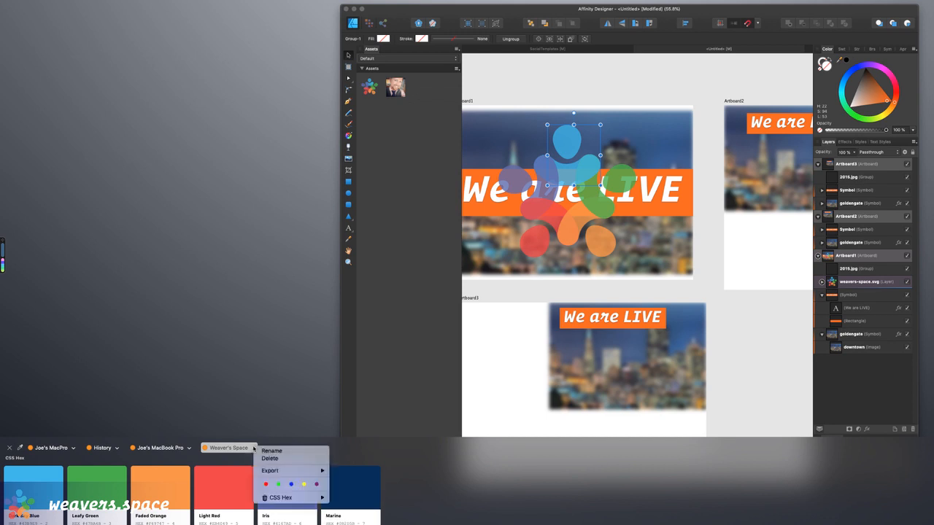
pyautogui.moveTo(269, 472)
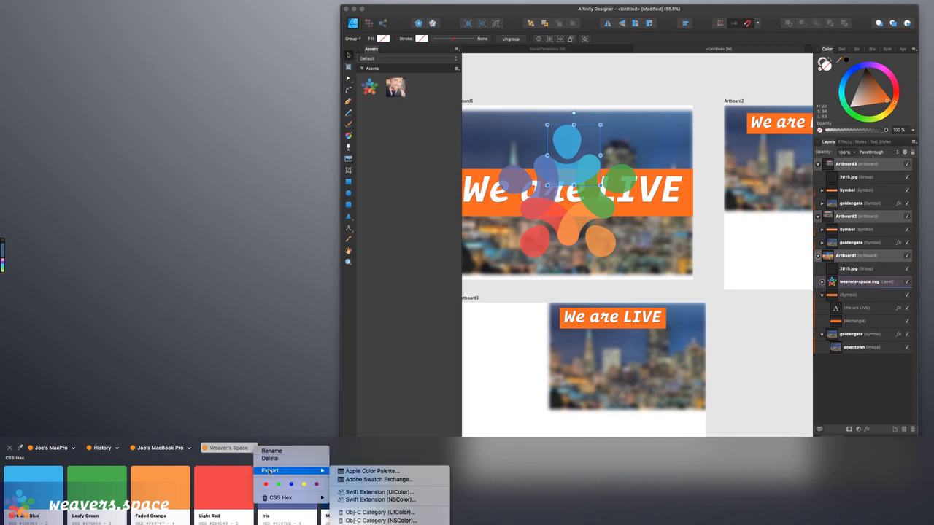
pyautogui.click(367, 471)
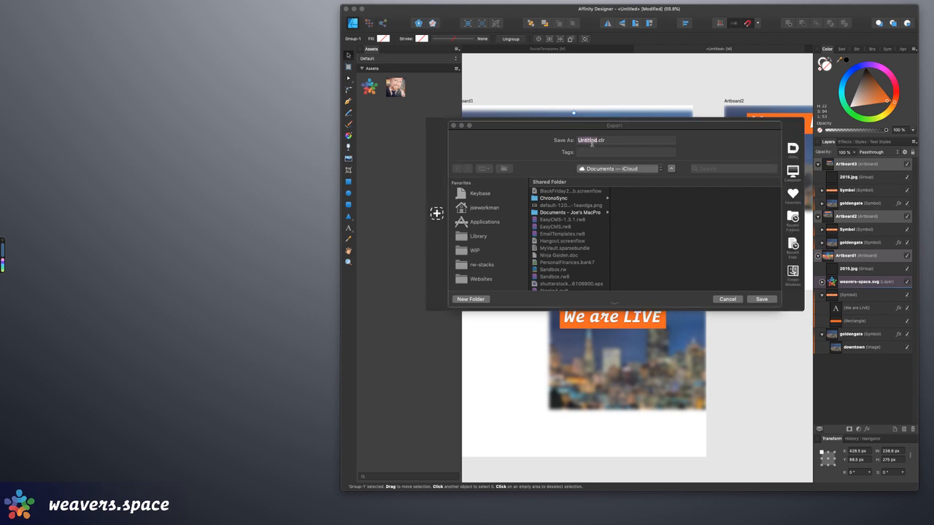
# Save the exported palette to the iCloud Desktop folder as WeaversSpace.clr
pyautogui.click(590, 141)
pyautogui.click(598, 141)
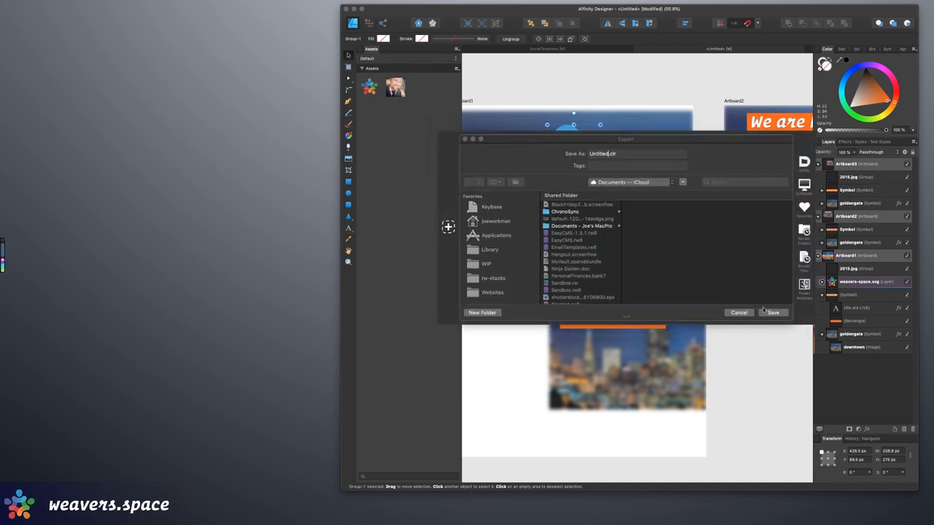
pyautogui.click(765, 312)
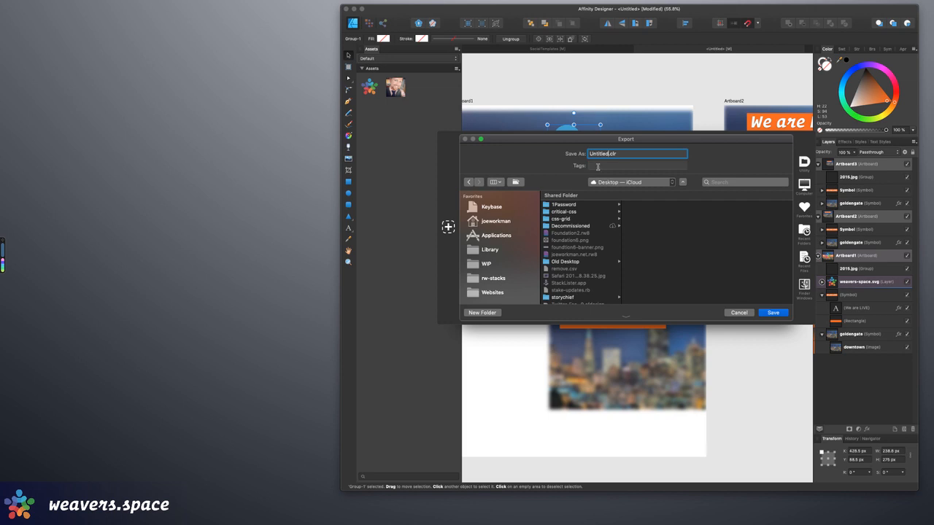
pyautogui.press('BackSpace')
pyautogui.press('BackSpace')
pyautogui.press('BackSpace')
pyautogui.press('BackSpace')
pyautogui.press('BackSpace')
pyautogui.press('BackSpace')
pyautogui.press('BackSpace')
pyautogui.press('BackSpace')
pyautogui.write('WeaversSpace')
pyautogui.click(776, 314)
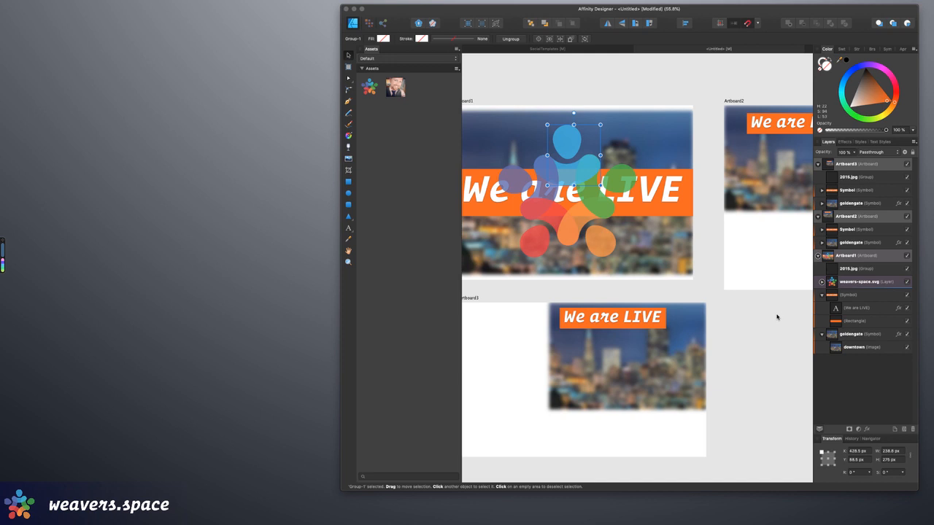
# Review the available swatch palettes and start importing a palette as a system palette
pyautogui.click(842, 49)
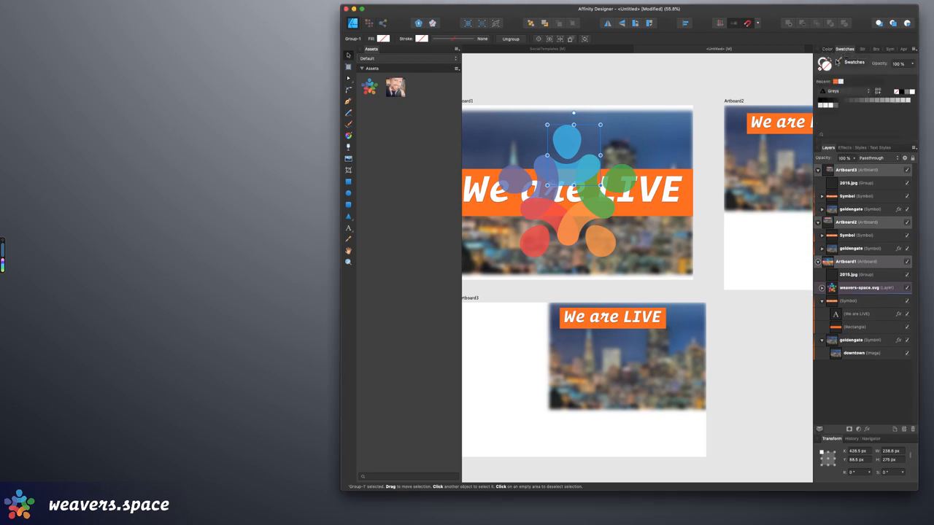
pyautogui.click(834, 92)
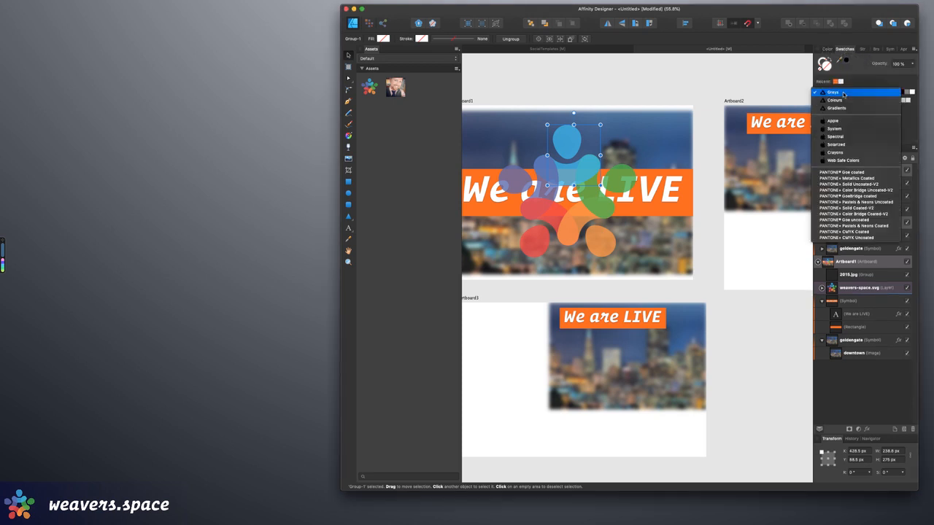
pyautogui.click(872, 92)
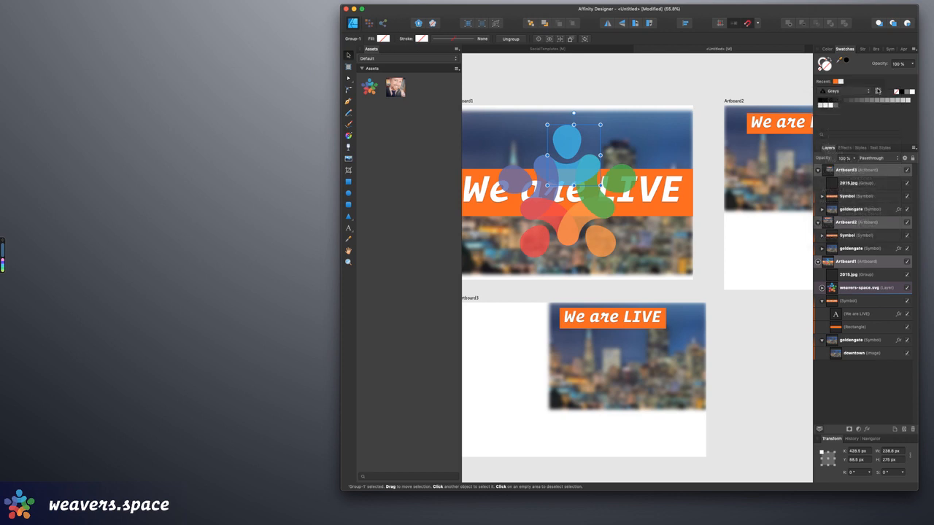
pyautogui.click(915, 49)
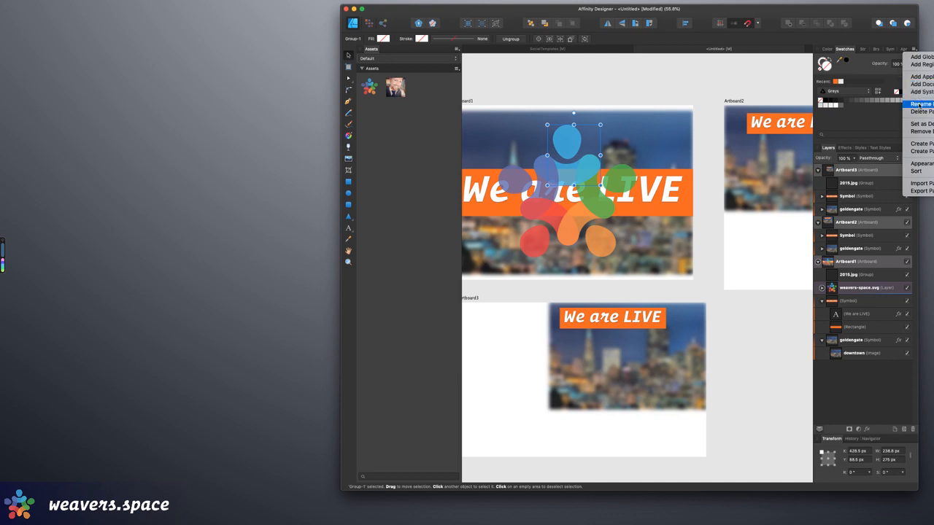
pyautogui.moveTo(925, 145)
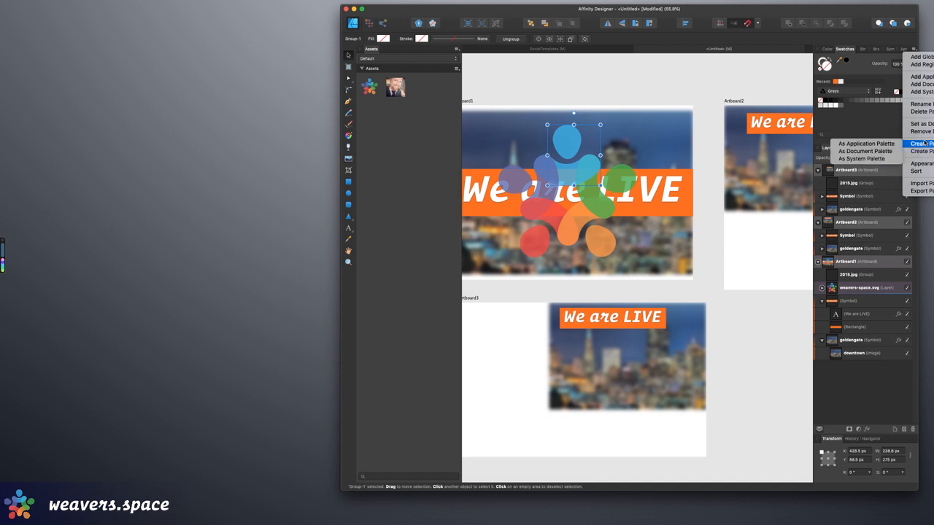
pyautogui.moveTo(929, 183)
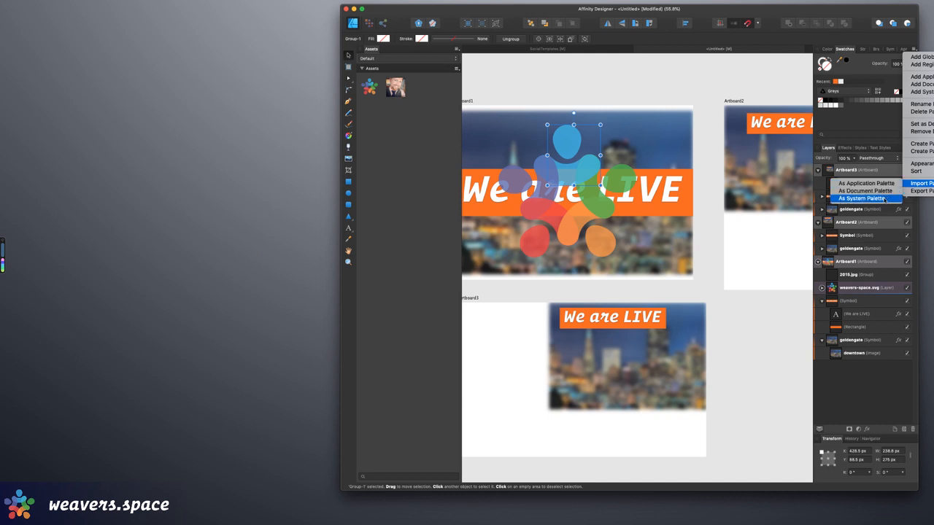
pyautogui.click(885, 199)
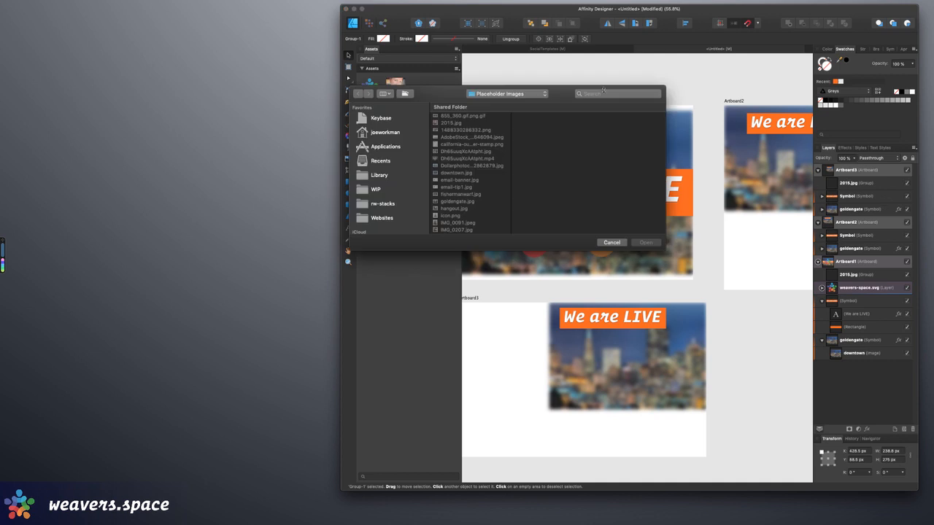
# Load WeaversSpace.clr from the iCloud Desktop folder as the palette to import
pyautogui.moveTo(572, 101); pyautogui.dragTo(608, 95)
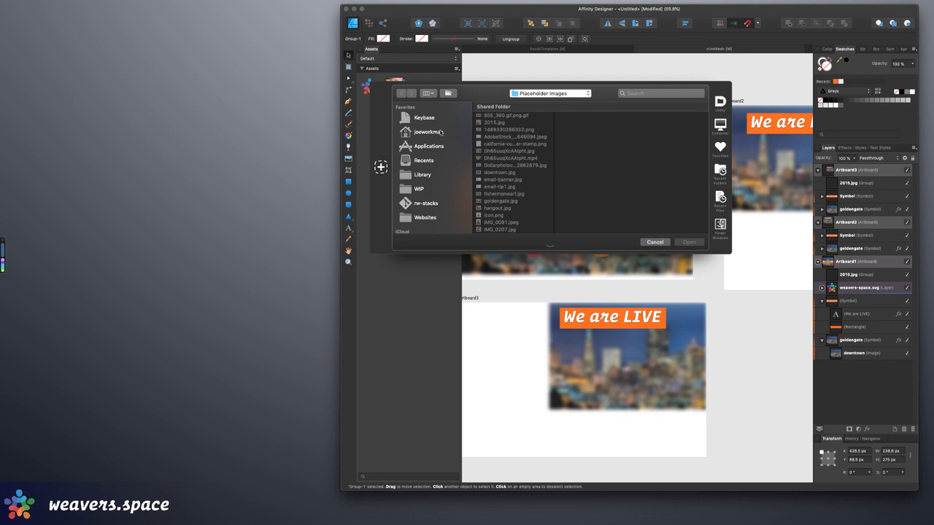
pyautogui.press('super+shift+d')
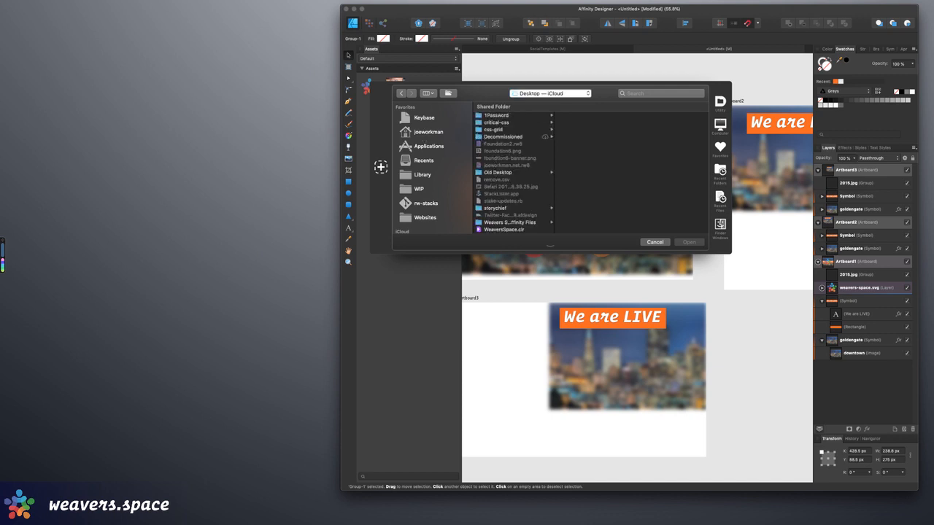
pyautogui.press('super+Tab')
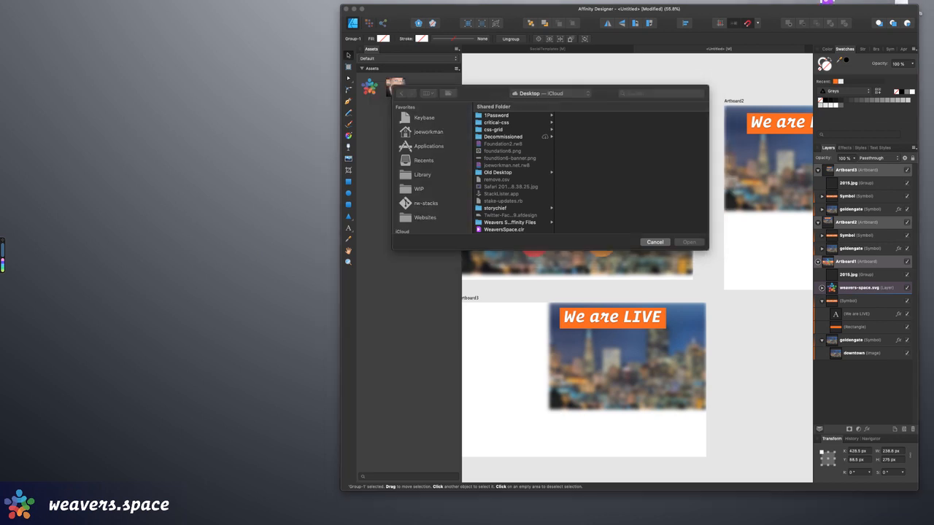
pyautogui.scroll(-1, 500, 166)
pyautogui.scroll(-1, 501, 169)
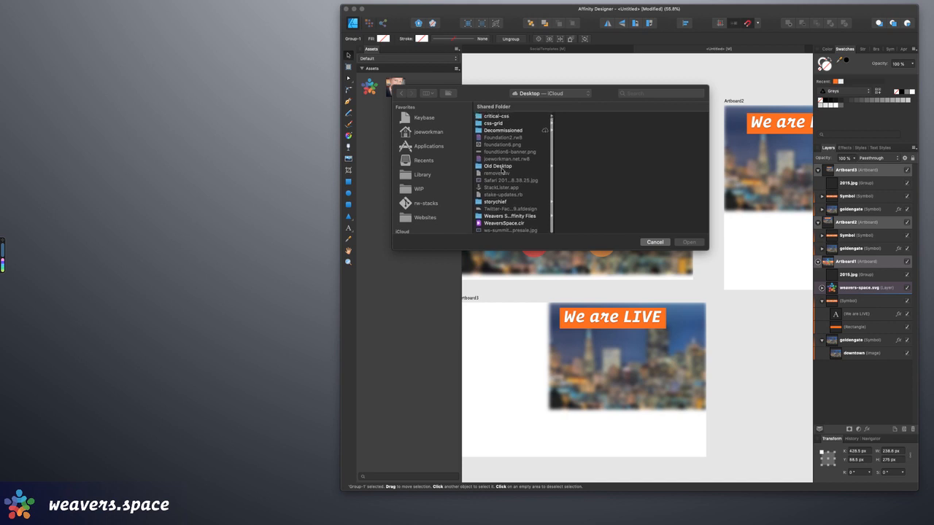
pyautogui.click(502, 223)
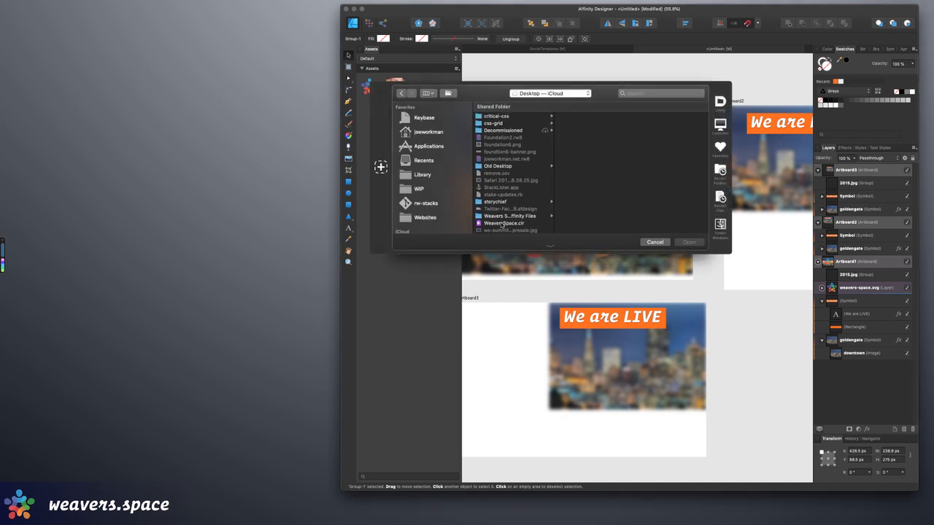
pyautogui.click(502, 224)
pyautogui.click(693, 243)
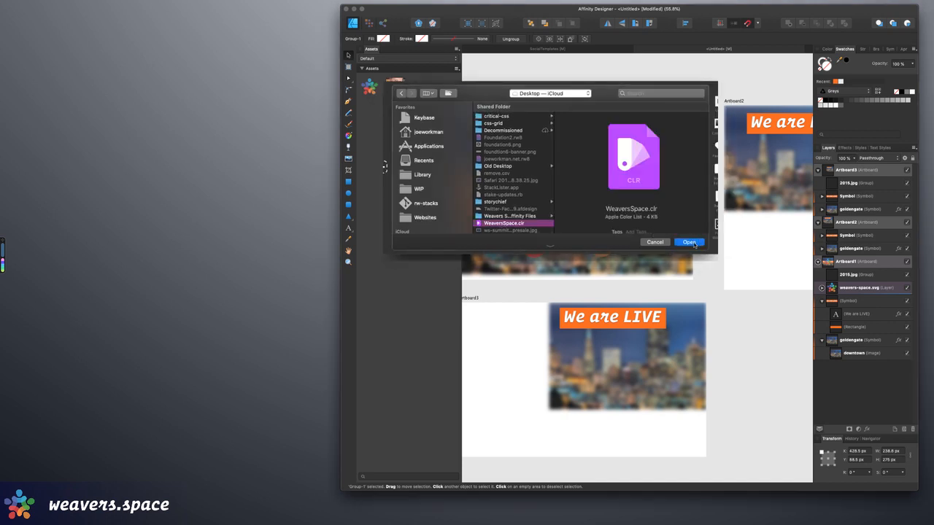
# Check the list of swatch palettes for the imported WeaversSpace entry, keeping it as the active palette
pyautogui.click(855, 92)
pyautogui.click(858, 93)
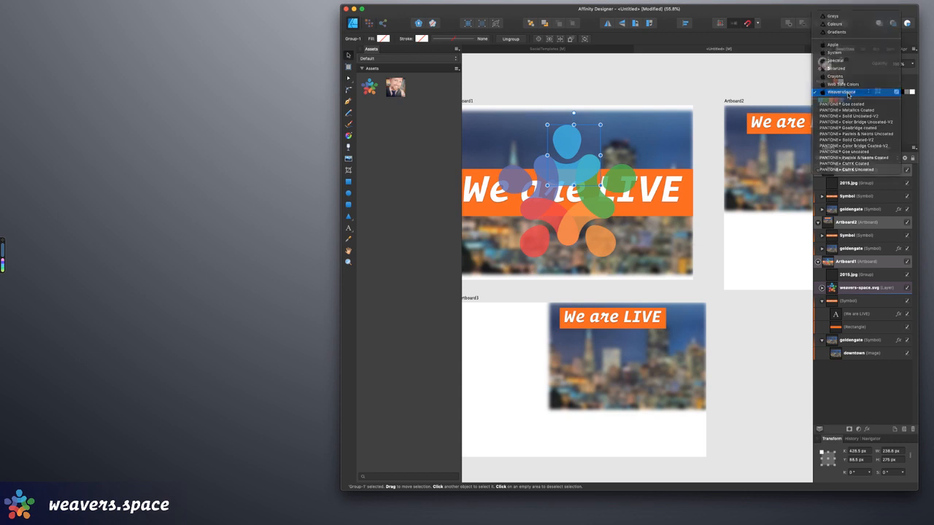
pyautogui.click(859, 93)
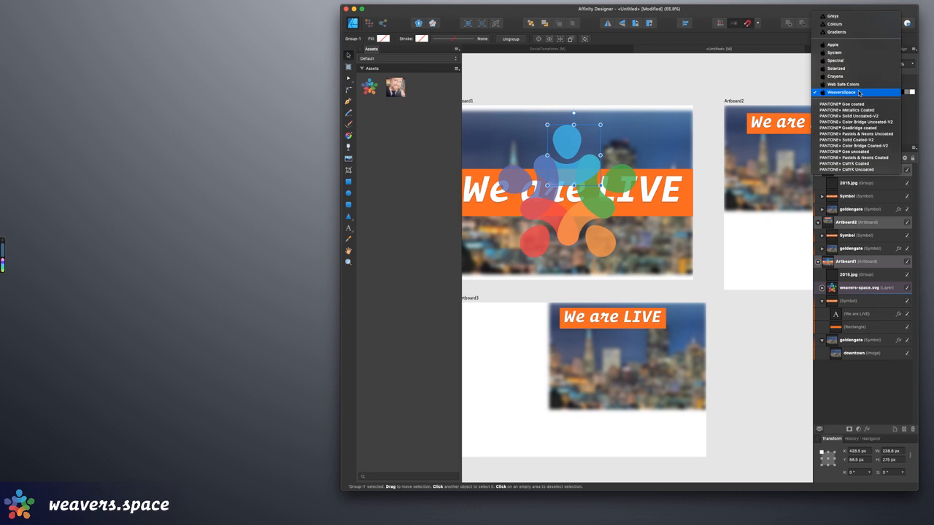
pyautogui.click(748, 98)
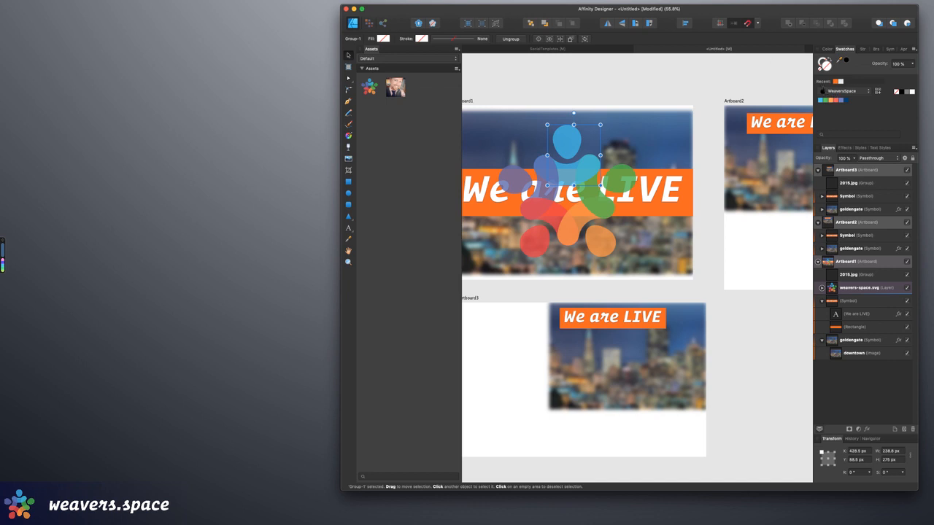
# Search the application commands for "color", open the Apple Color Picker and place it beside the swatches
pyautogui.press('super+shift+slash')
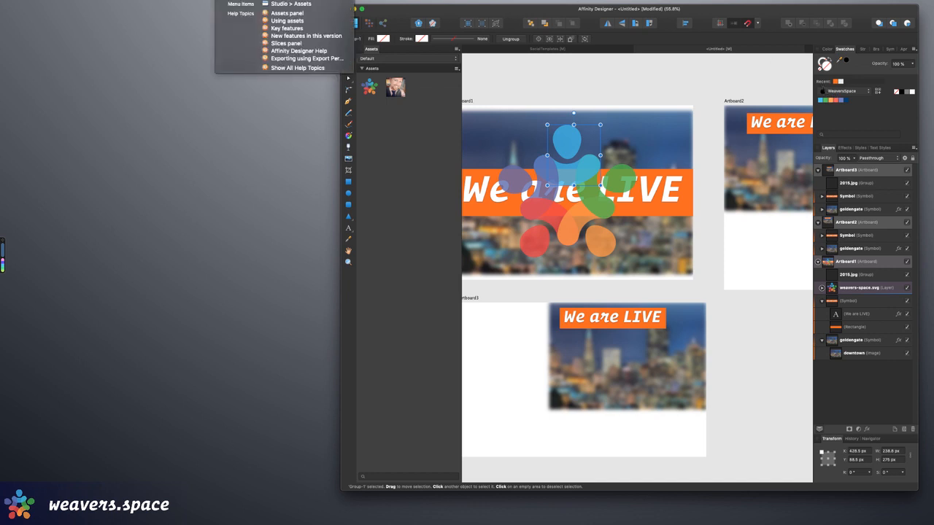
pyautogui.write('color')
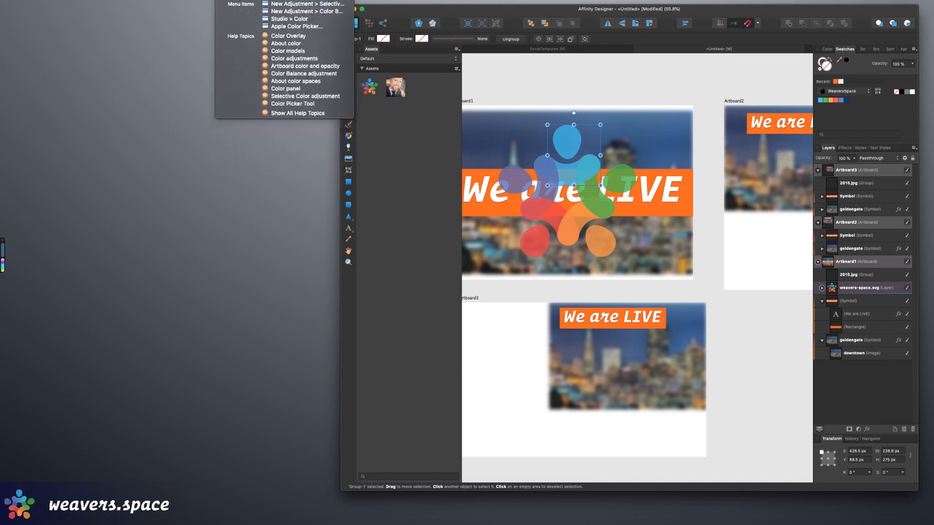
pyautogui.press('Down')
pyautogui.press('Down')
pyautogui.press('Down')
pyautogui.press('Down')
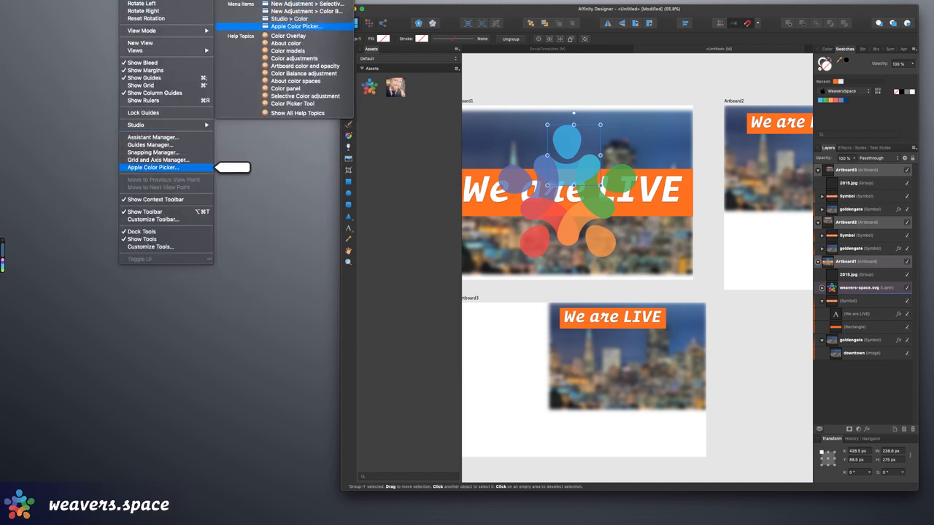
pyautogui.press('Return')
pyautogui.moveTo(77, 410); pyautogui.dragTo(823, 52)
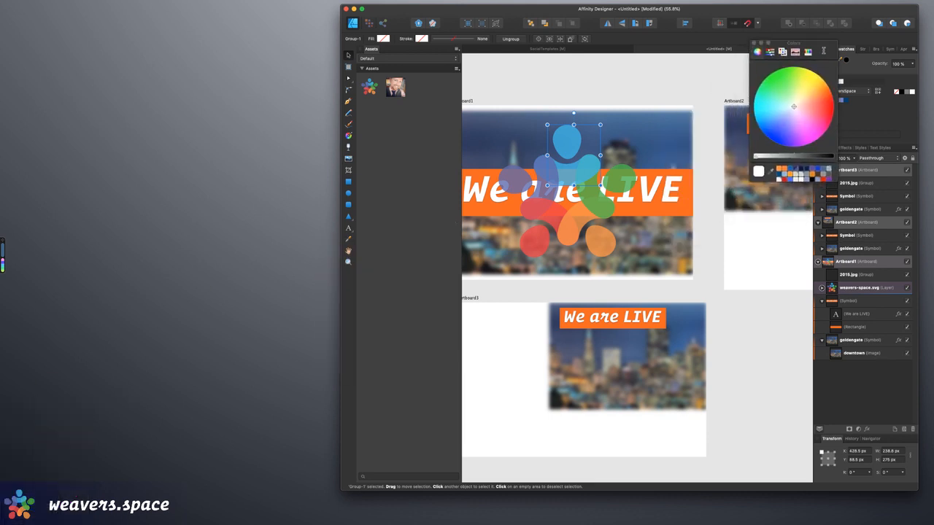
# Look through the Apple Color Picker's slider and palette modes and display its WeaversSpace palette
pyautogui.click(771, 53)
pyautogui.click(777, 69)
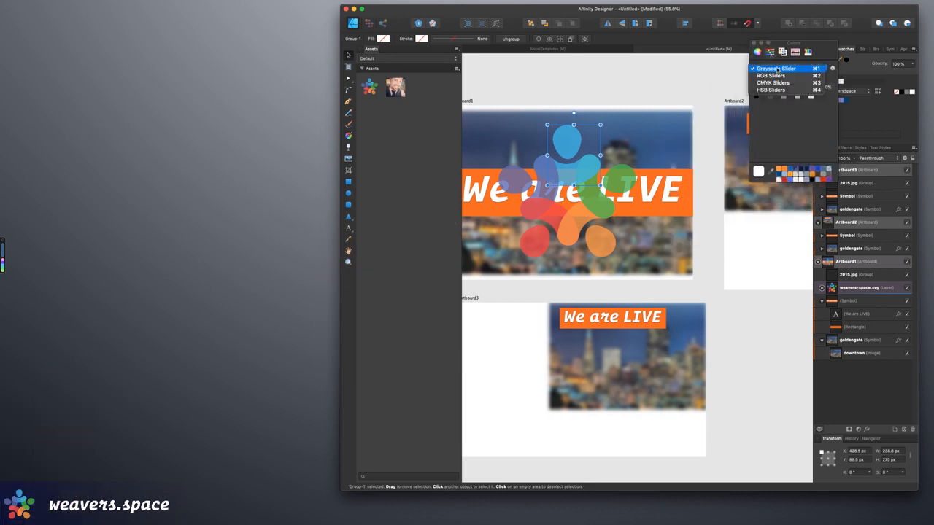
pyautogui.click(782, 54)
pyautogui.click(781, 53)
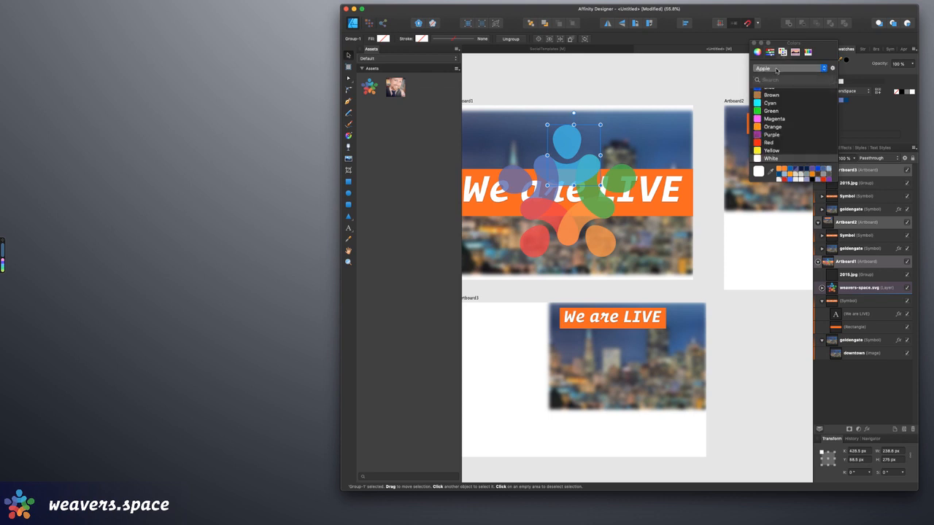
pyautogui.click(776, 70)
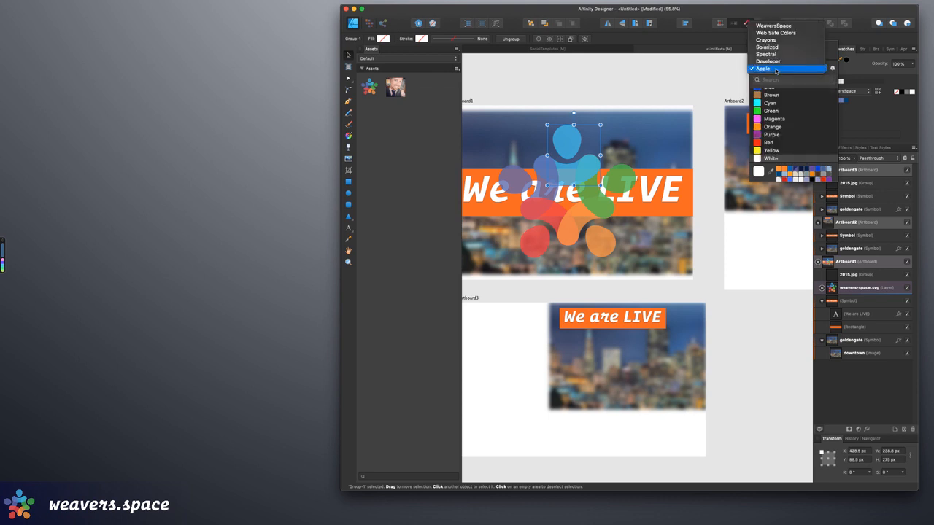
pyautogui.click(787, 27)
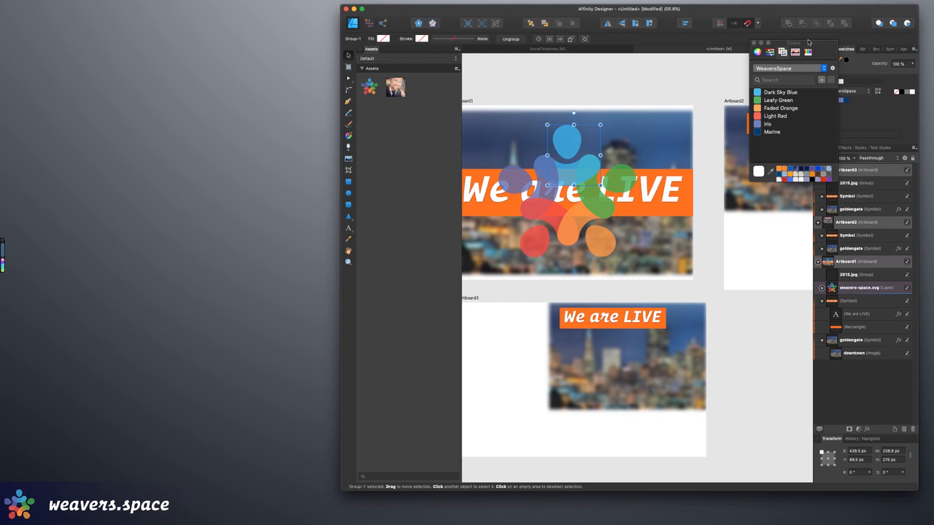
# Examine the options for creating, opening, renaming and removing palettes in the Apple Color Picker, and close the picker
pyautogui.moveTo(808, 43); pyautogui.dragTo(850, 40)
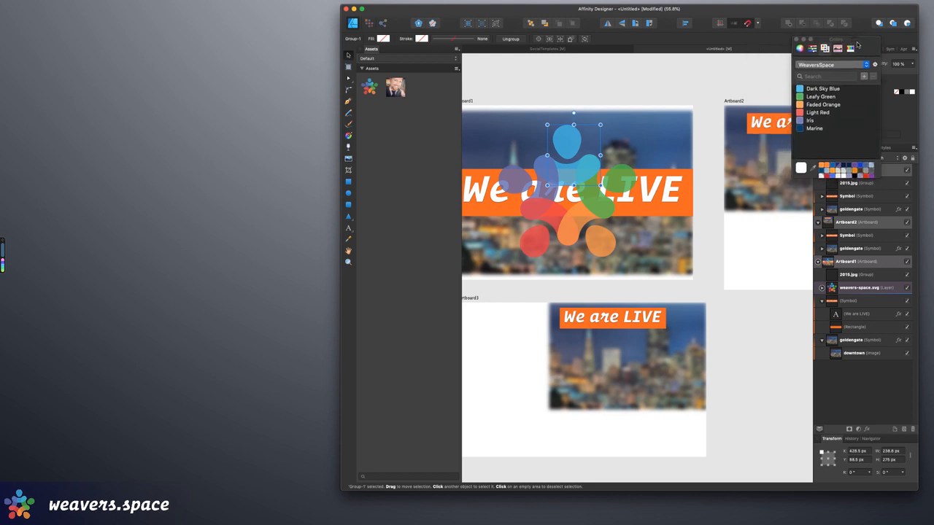
pyautogui.click(874, 64)
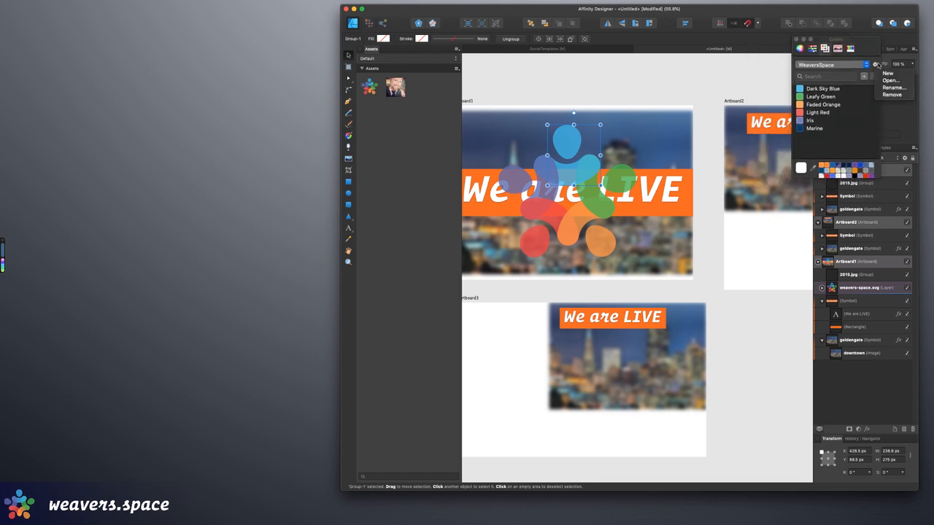
pyautogui.click(886, 73)
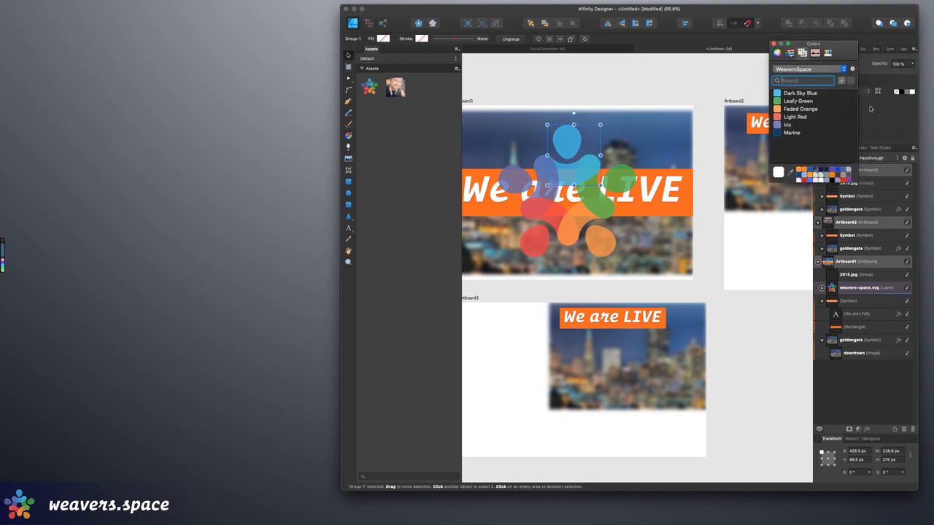
pyautogui.click(852, 69)
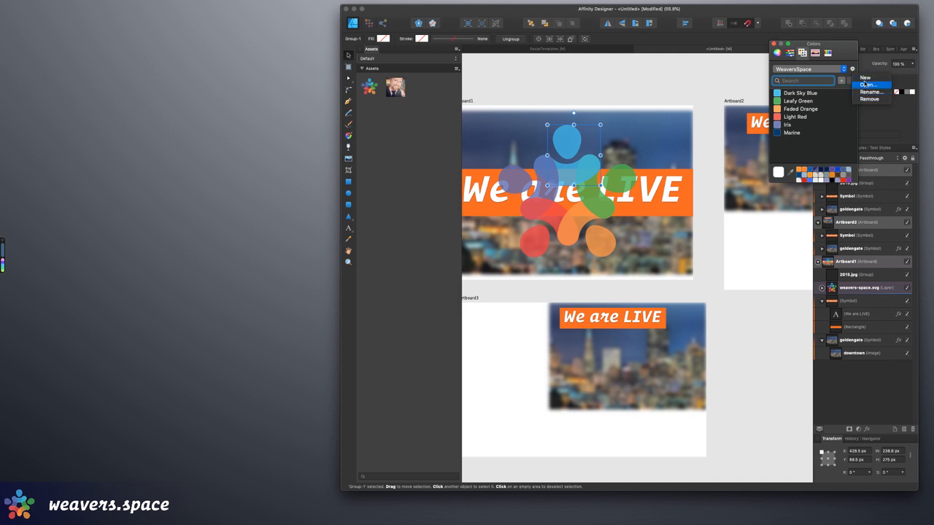
pyautogui.click(835, 130)
pyautogui.moveTo(827, 45); pyautogui.dragTo(848, 48)
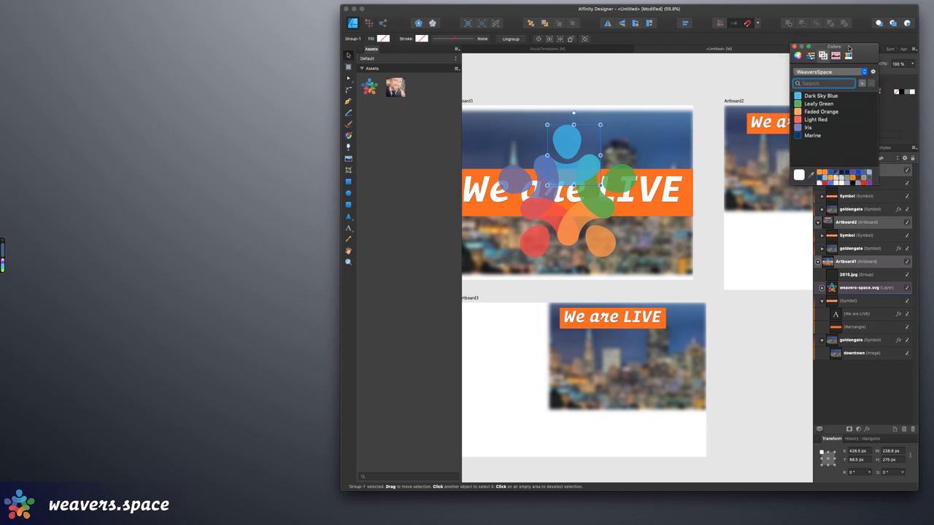
pyautogui.click(795, 47)
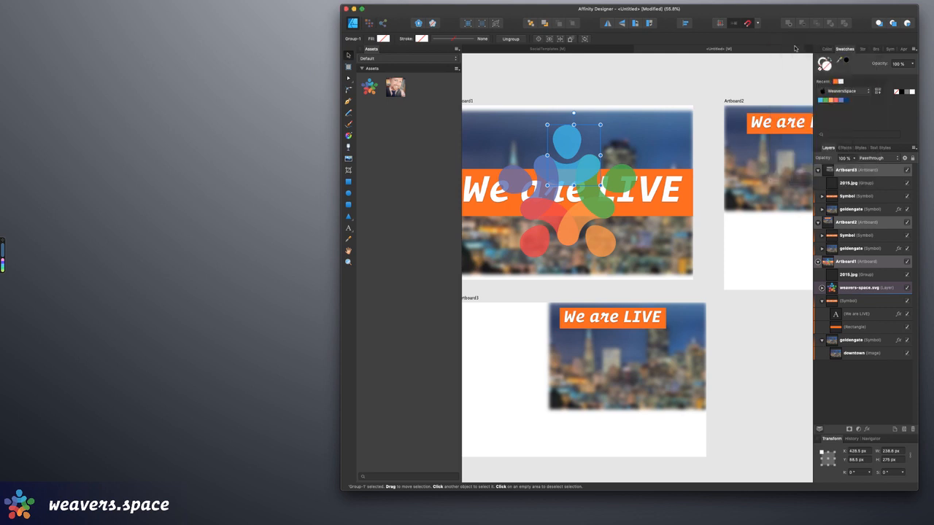